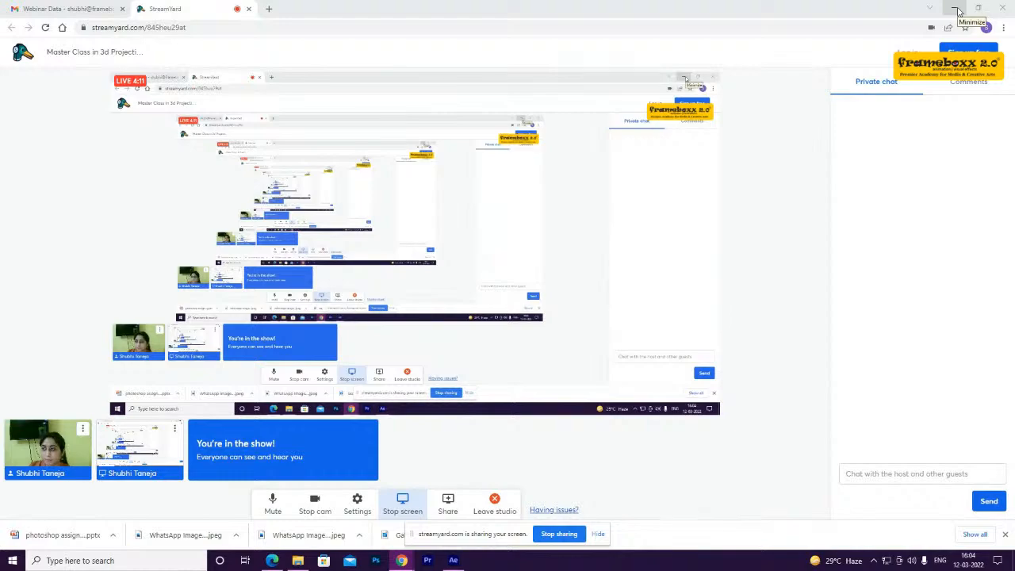
# Switch to After Effects and preview the opening of the Camera_Mapping composition in an enlarged viewer
pyautogui.click(958, 8)
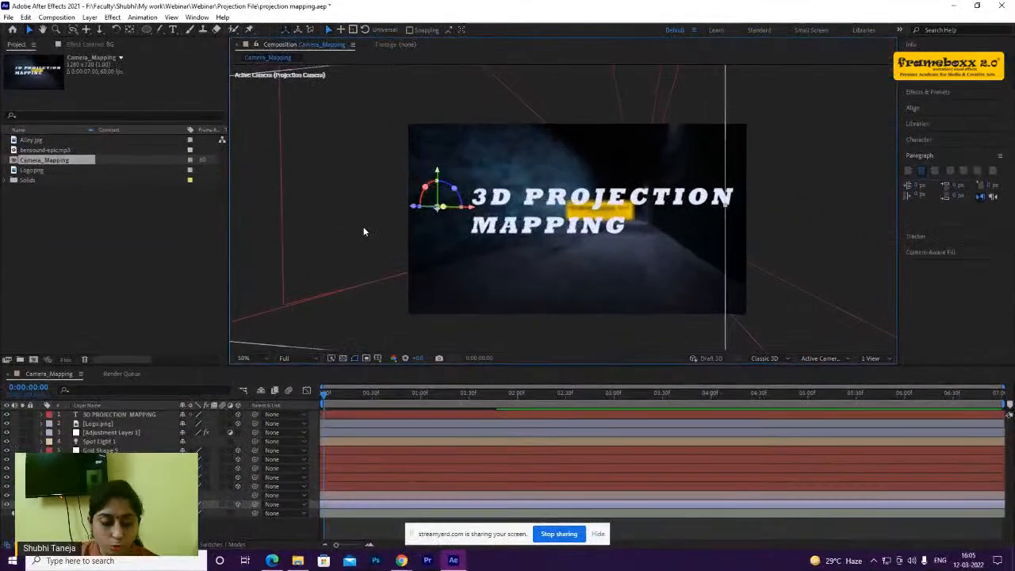
pyautogui.press('`')
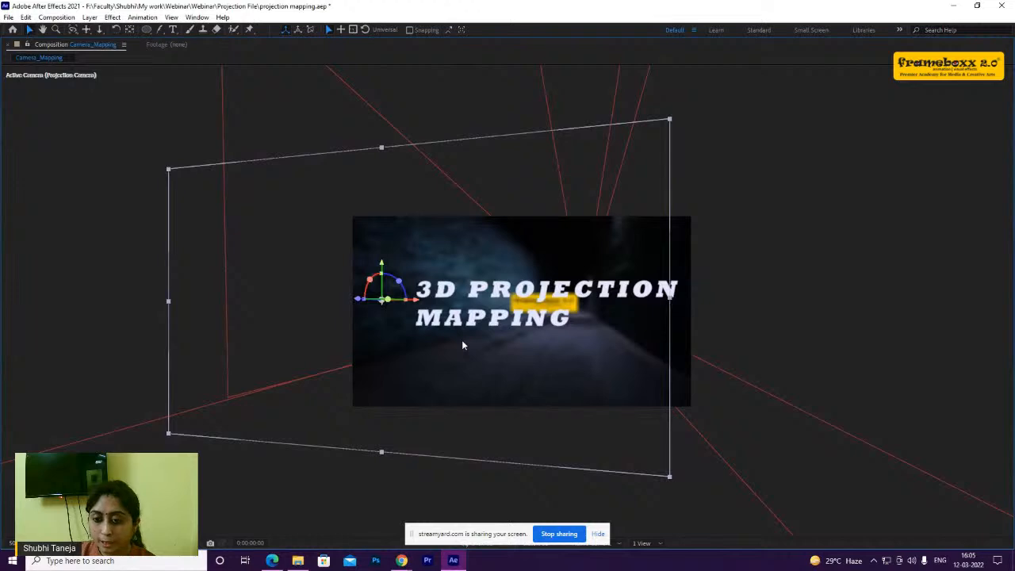
pyautogui.scroll(1, 463, 345)
pyautogui.press('space')
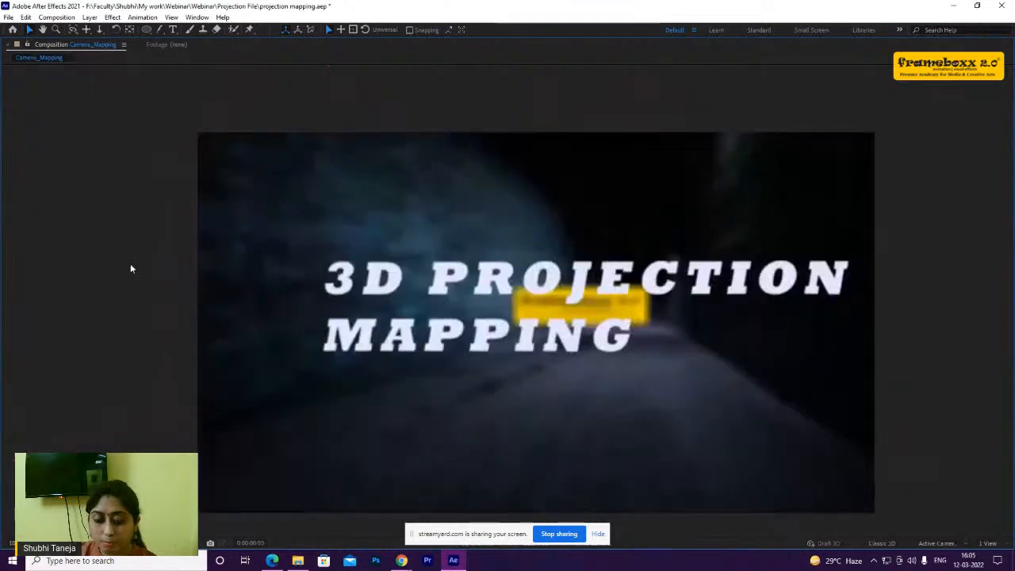
pyautogui.press('`')
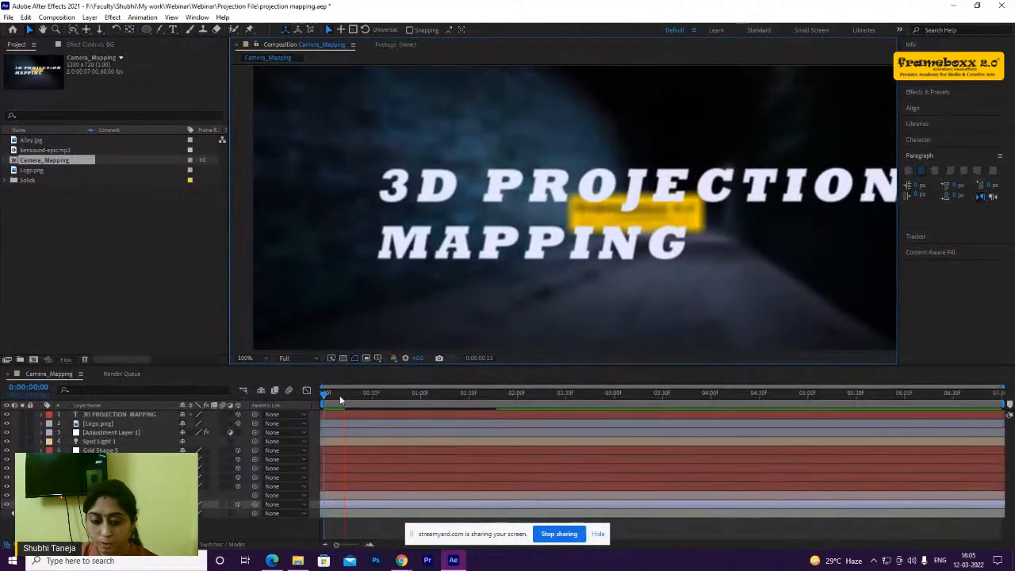
pyautogui.press('`')
pyautogui.press('`')
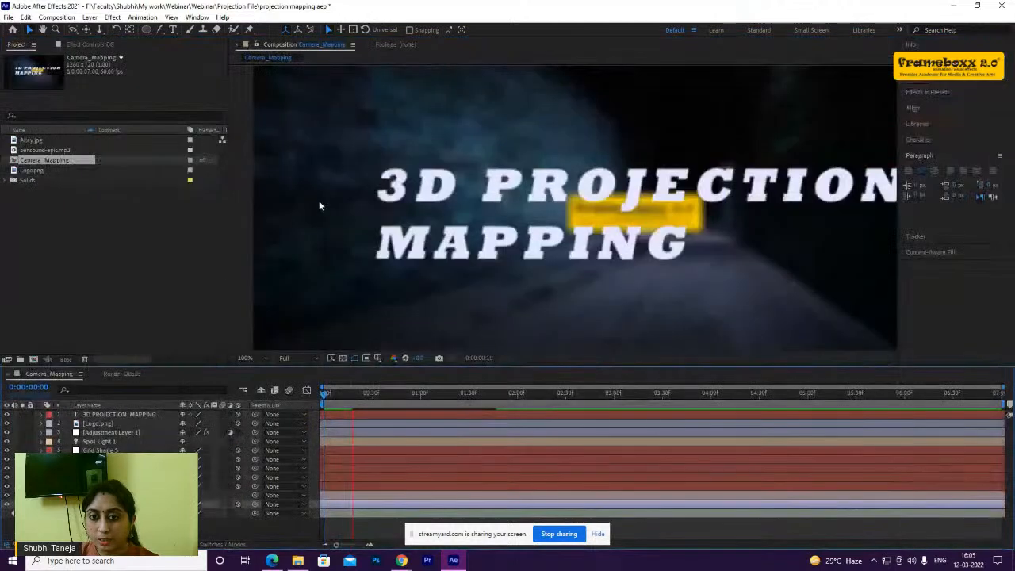
pyautogui.press('`')
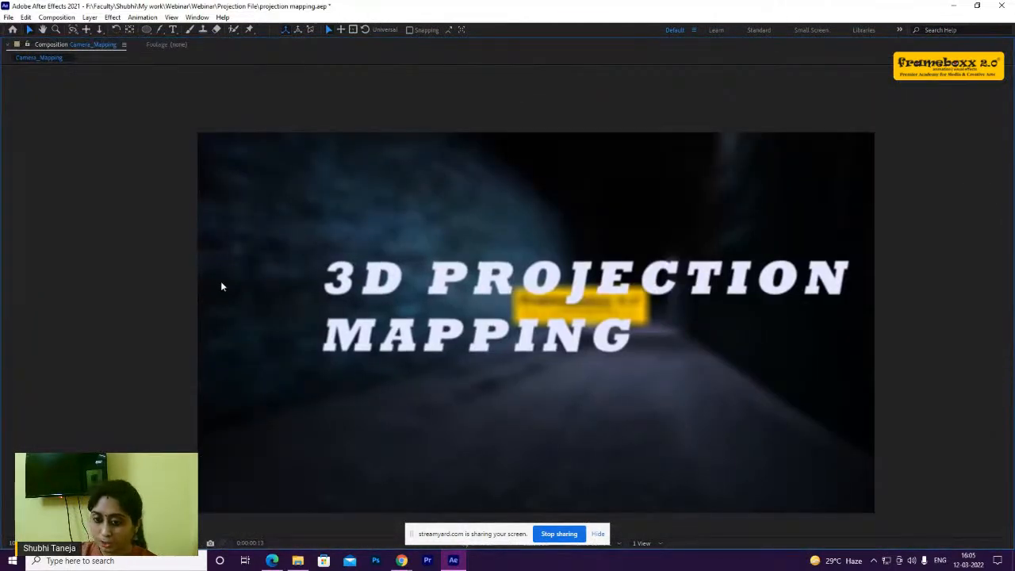
pyautogui.press('space')
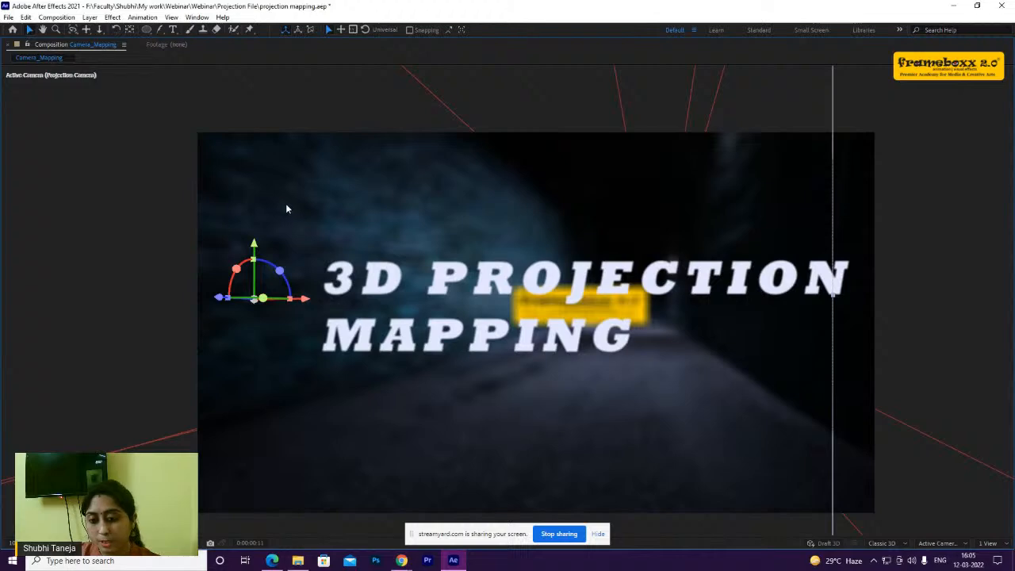
pyautogui.press('`')
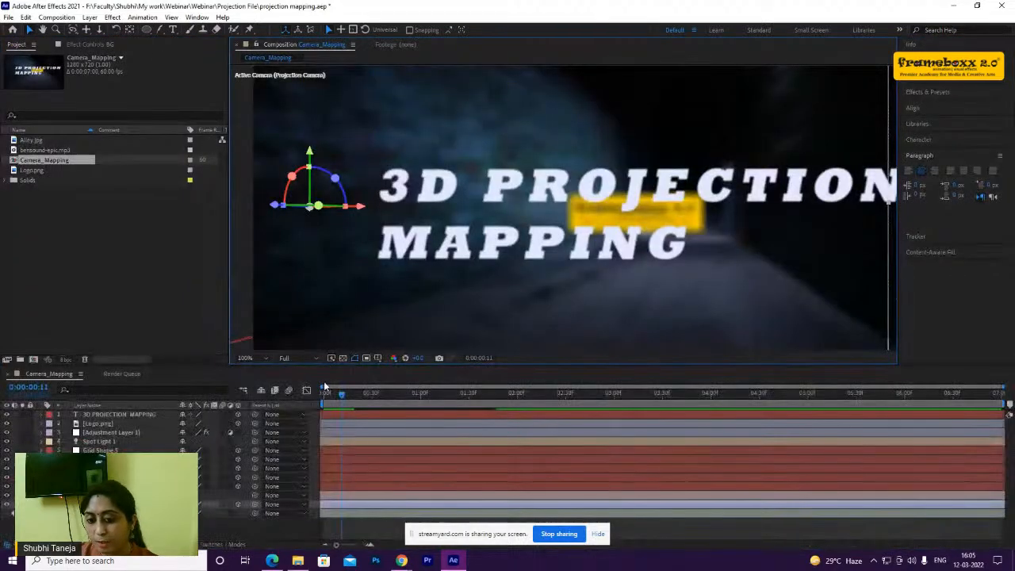
# Play the Camera_Mapping animation from about 1 second, and inspect the title frame at 0:00:01:19 in an enlarged viewer
pyautogui.click(421, 393)
pyautogui.press('space')
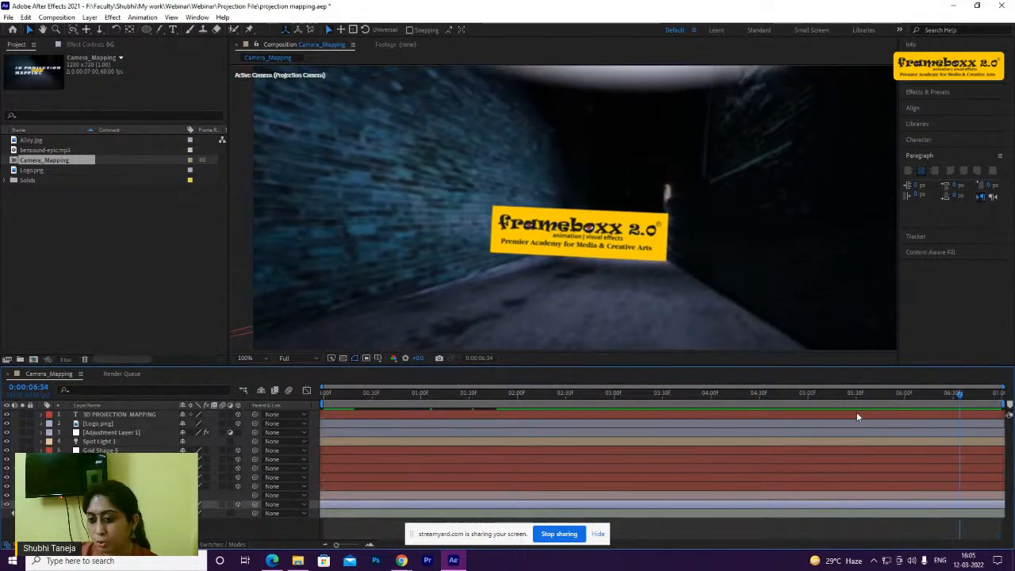
pyautogui.moveTo(560, 415); pyautogui.dragTo(451, 412)
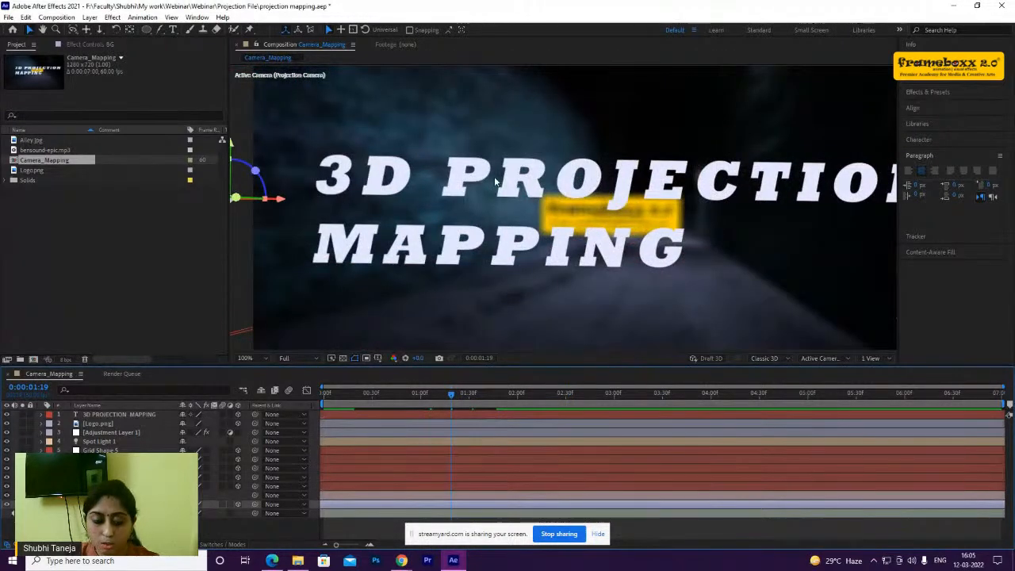
pyautogui.press('`')
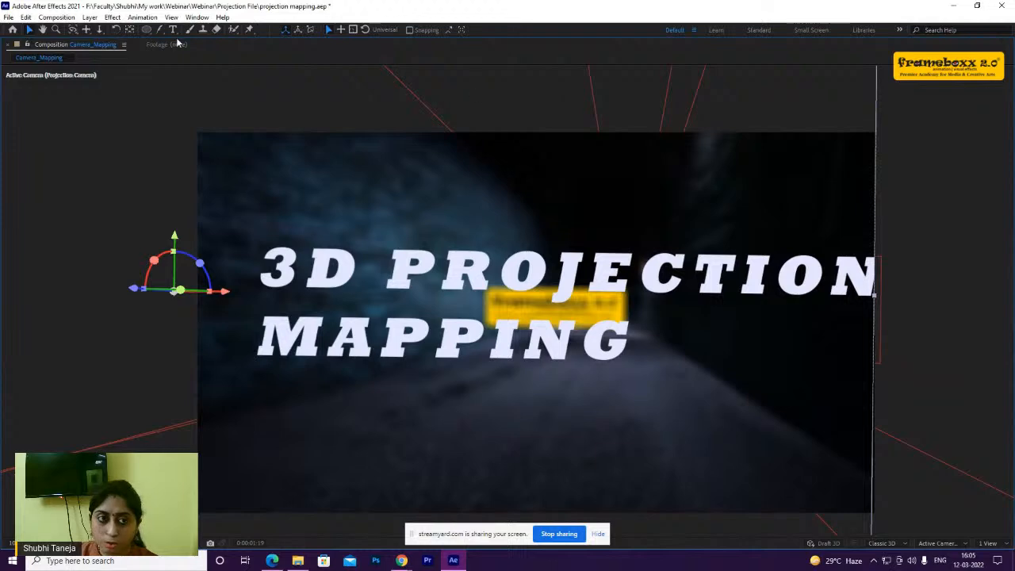
pyautogui.press('`')
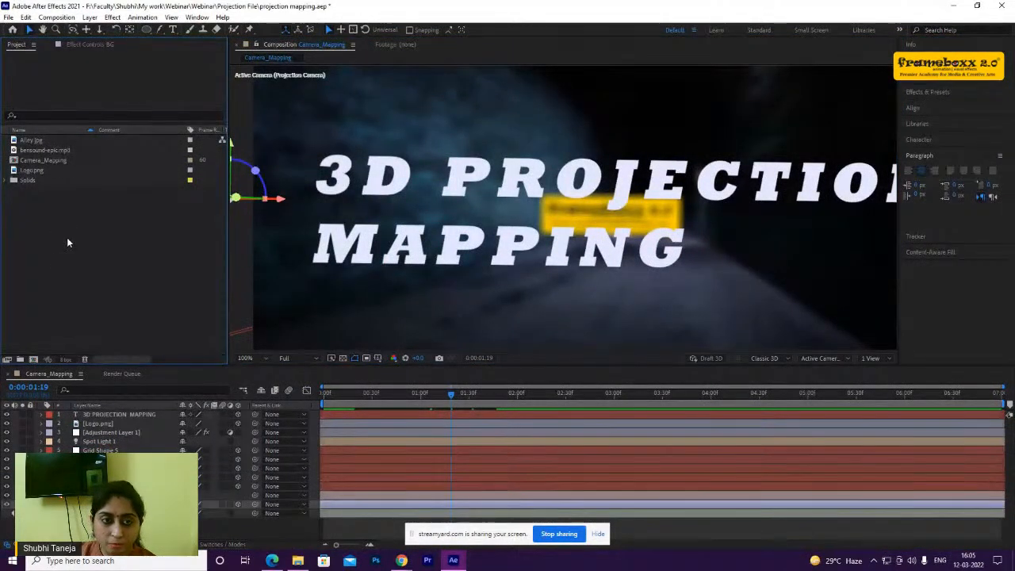
# Create a new project, discarding the unsaved changes to projection mapping.aep
pyautogui.click(8, 17)
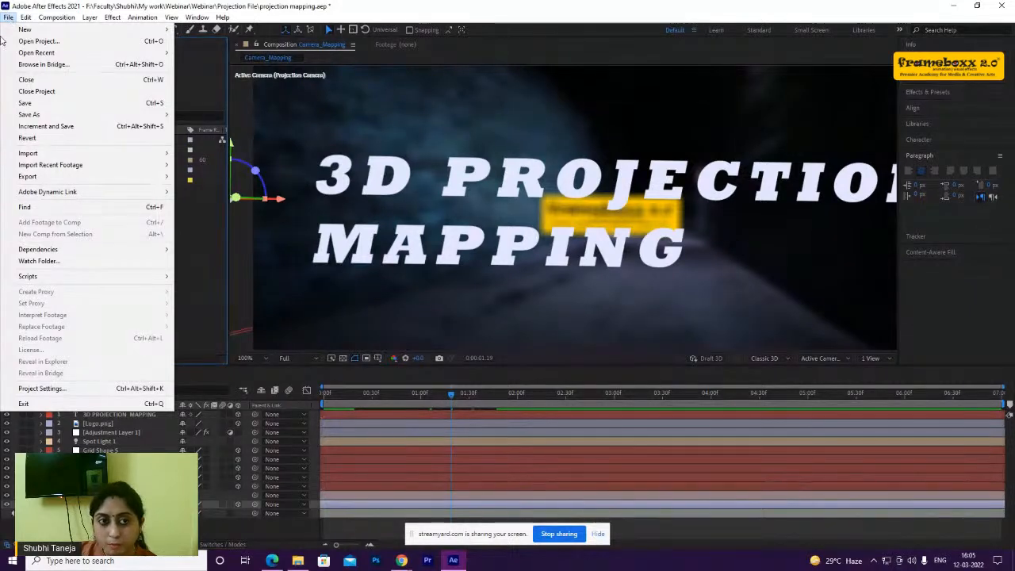
pyautogui.moveTo(11, 33)
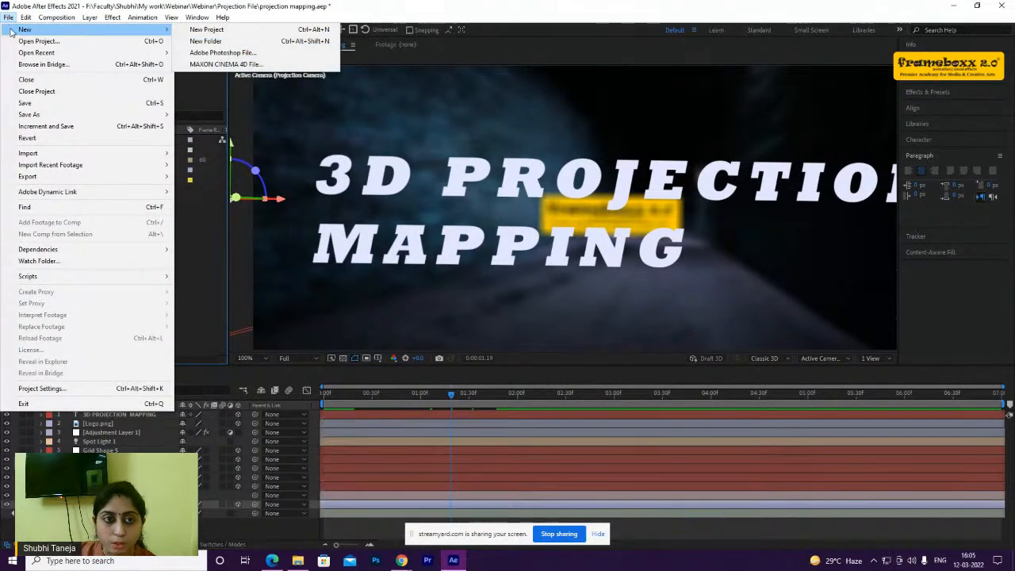
pyautogui.click(222, 33)
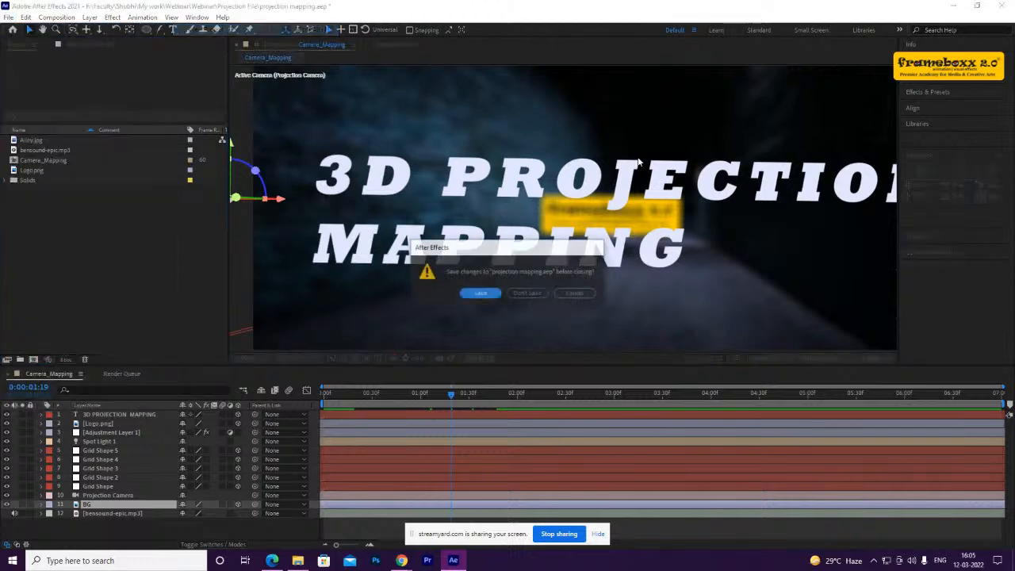
pyautogui.click(529, 295)
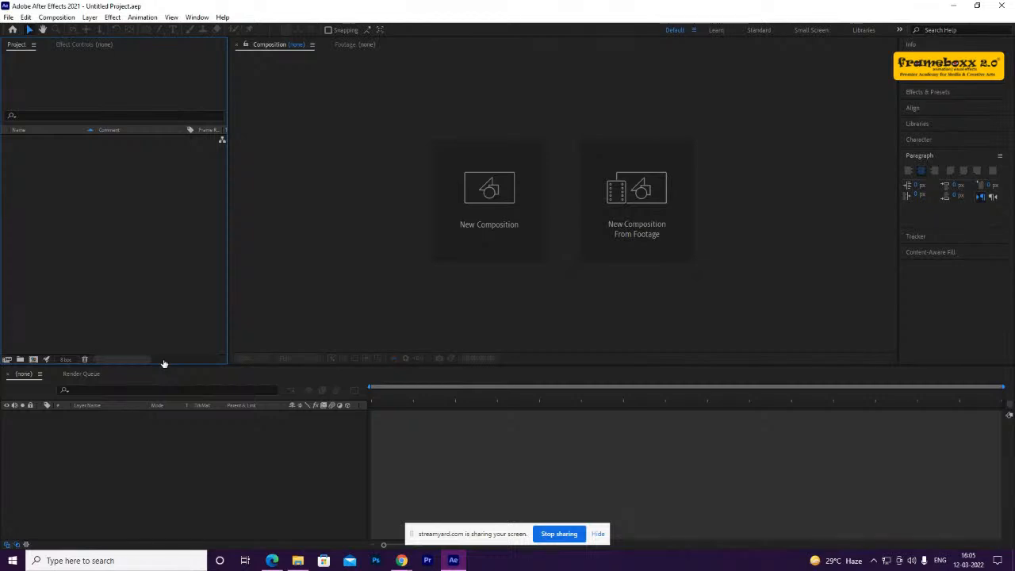
# Create the composition Comp 1 at 1280 x 720 px, 30 frames per second, with a 10-second duration
pyautogui.click(480, 214)
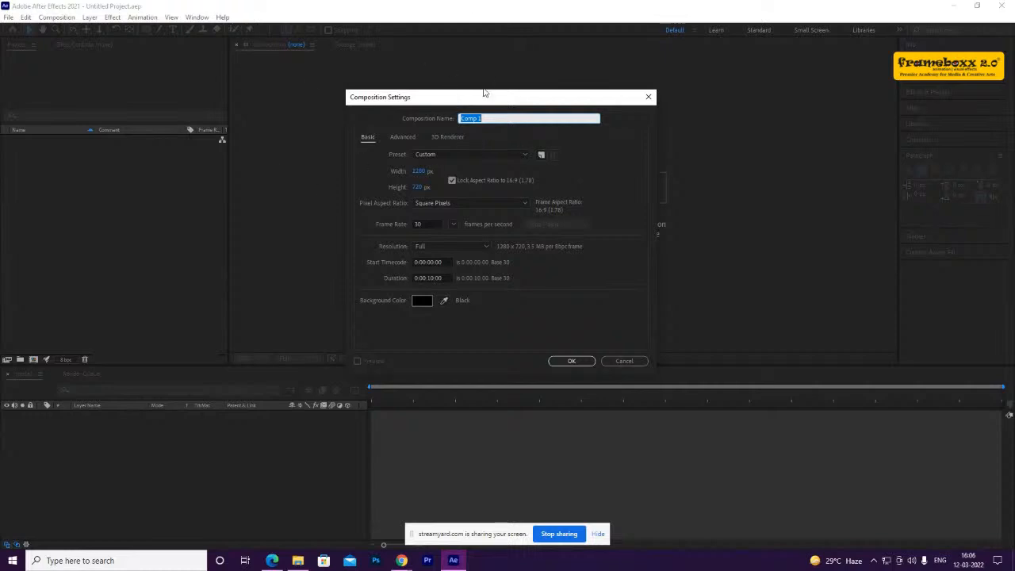
pyautogui.moveTo(420, 98); pyautogui.dragTo(430, 90)
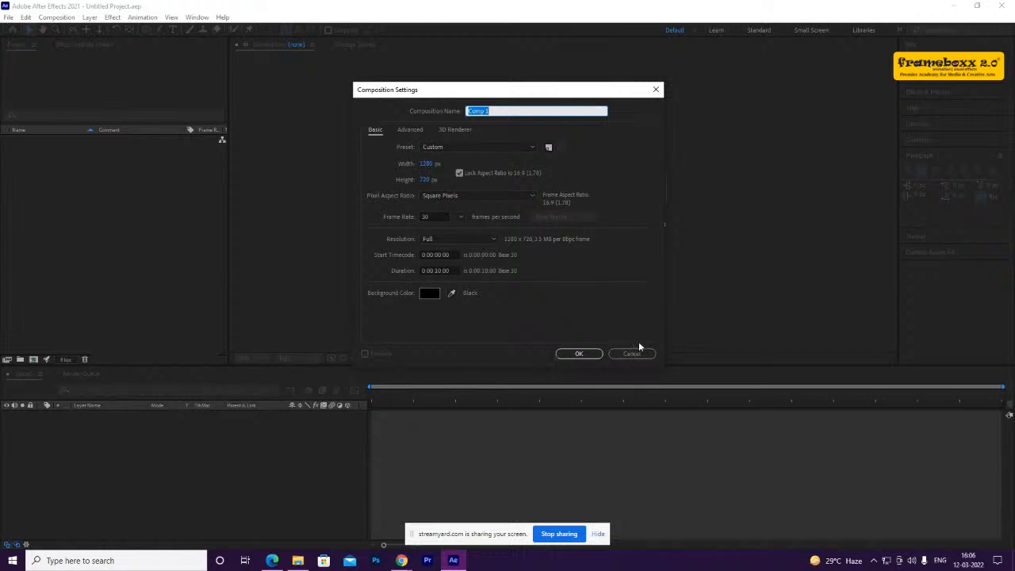
pyautogui.click(580, 355)
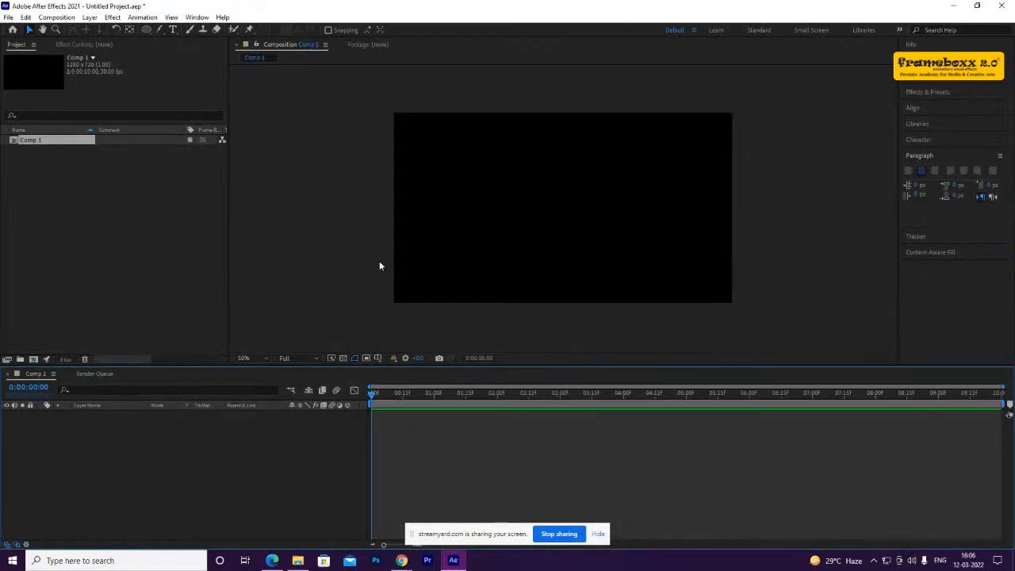
# Add a full-frame medium gray-cyan solid layer to Comp 1
pyautogui.rightClick(142, 448)
pyautogui.moveTo(202, 337)
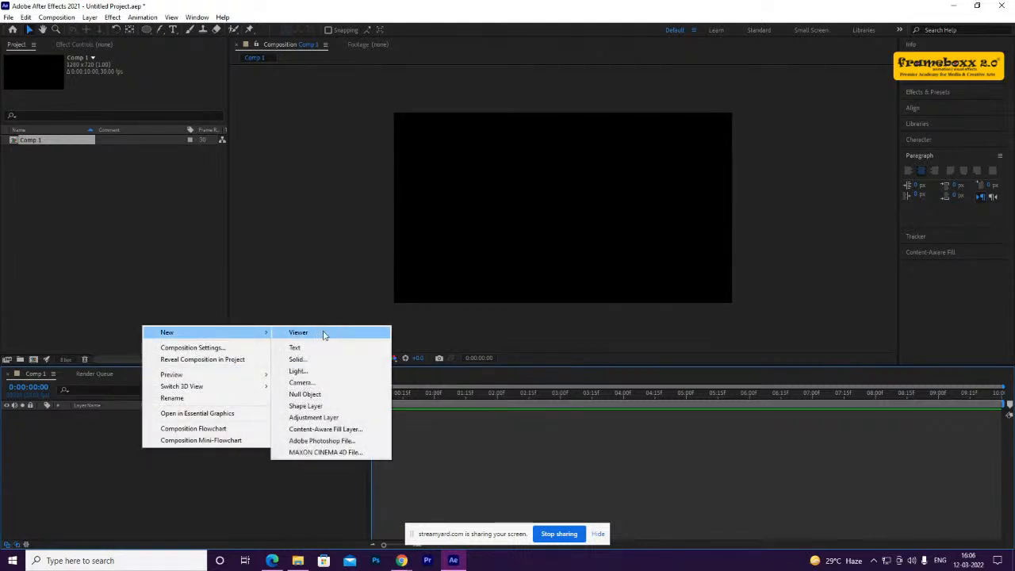
pyautogui.click(300, 360)
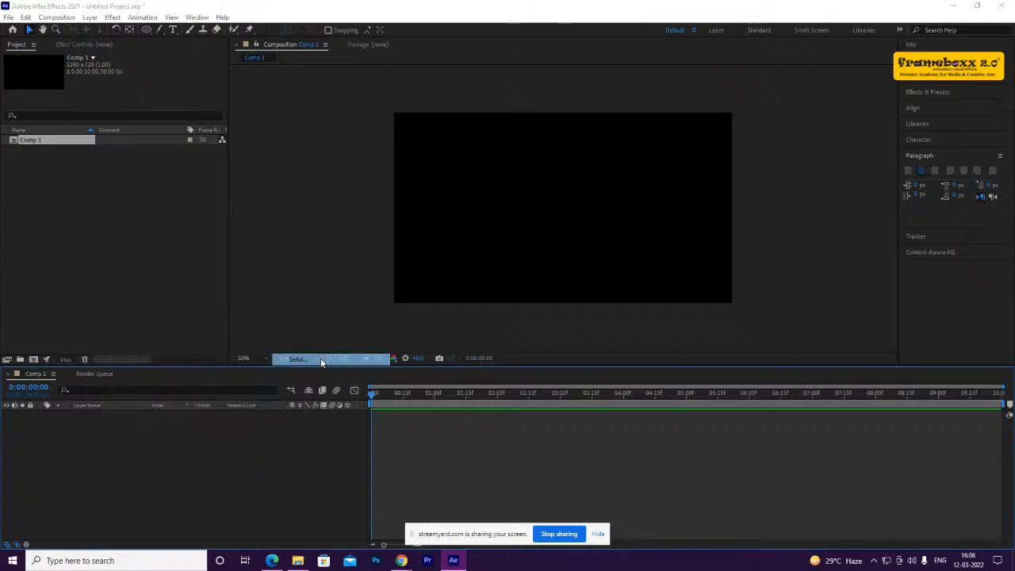
pyautogui.click(548, 396)
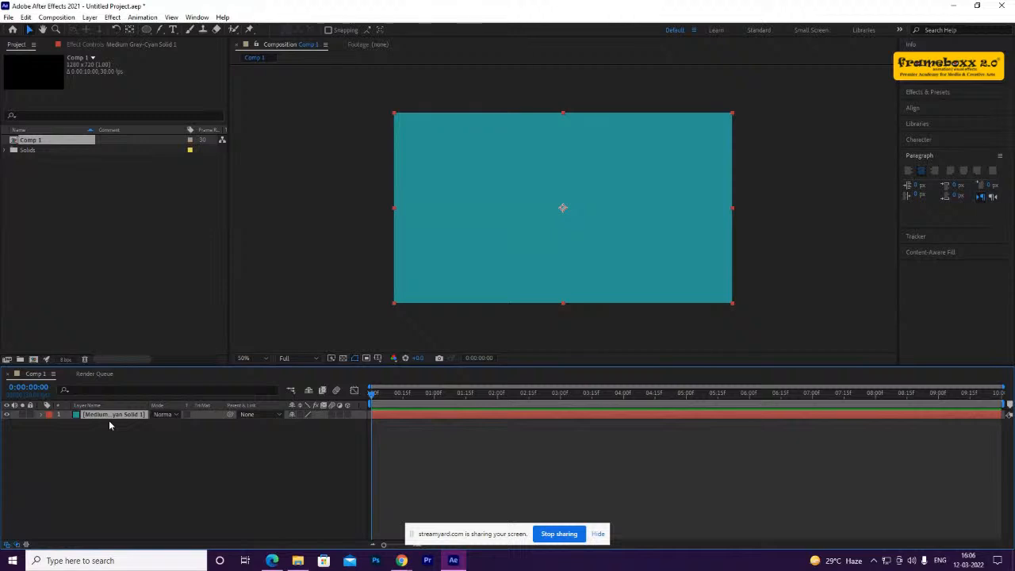
# Expand the solid layer's Transform group and review its anchor point, position, scale, rotation and opacity properties
pyautogui.click(42, 415)
pyautogui.click(51, 424)
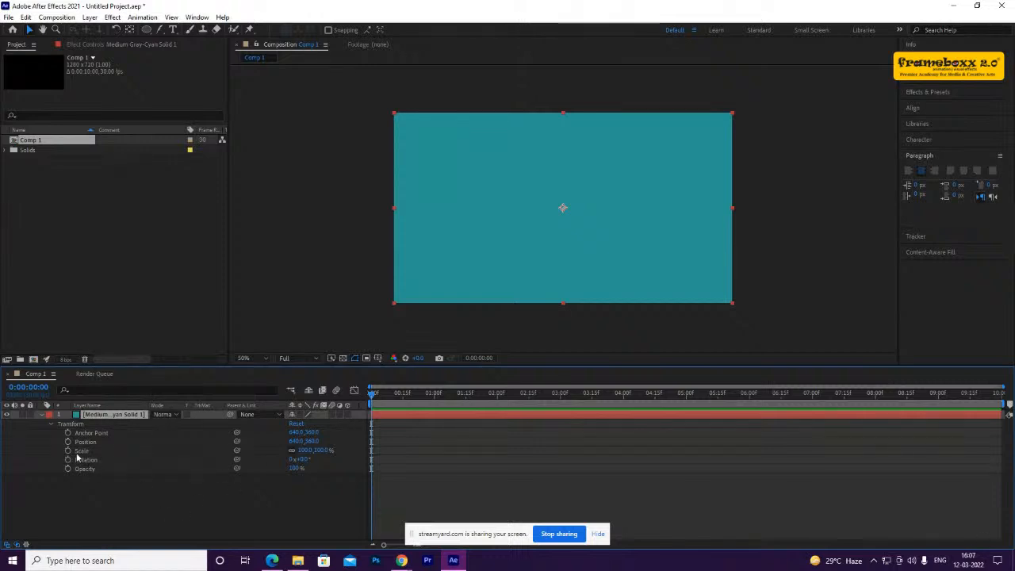
pyautogui.click(90, 497)
pyautogui.moveTo(111, 504); pyautogui.dragTo(78, 431)
pyautogui.click(103, 502)
pyautogui.click(93, 444)
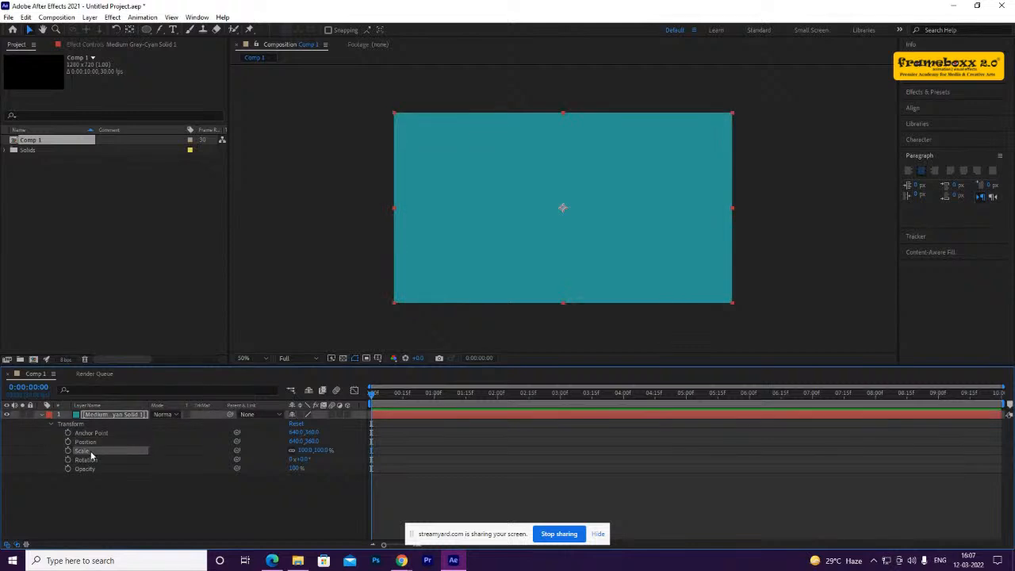
# Isolate the solid layer's Scale property and reduce it to 13%
pyautogui.click(82, 451)
pyautogui.press('s')
pyautogui.moveTo(305, 423); pyautogui.dragTo(265, 434)
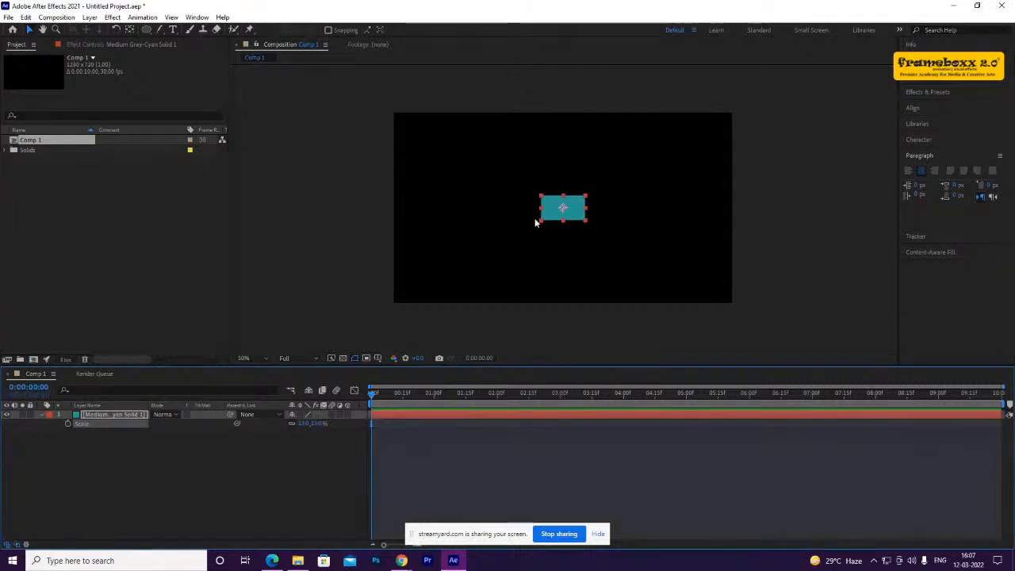
# Move the small solid left of the composition's centre and duplicate it twice
pyautogui.hotkey('ctrl', 'd')
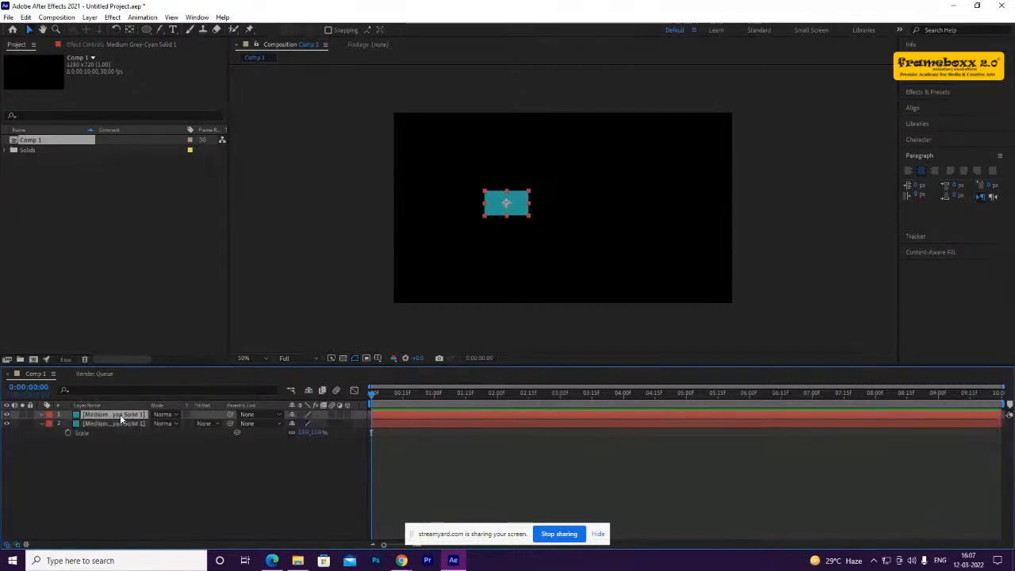
pyautogui.hotkey('ctrl', 'd')
pyautogui.click(114, 496)
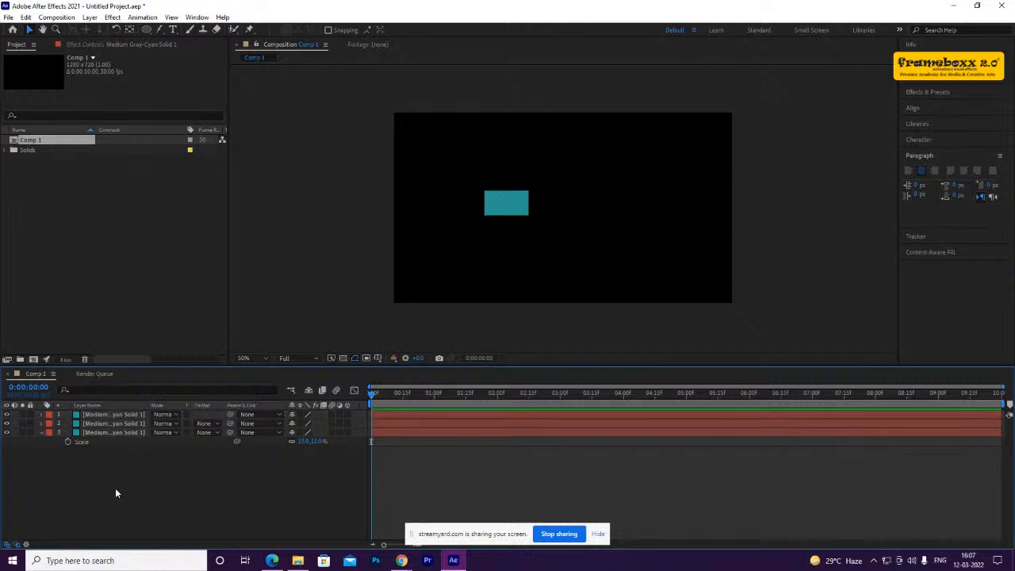
# Move the second solid layer to the right of the first rectangle and set its scale to 20%
pyautogui.click(121, 423)
pyautogui.moveTo(520, 213); pyautogui.dragTo(573, 208)
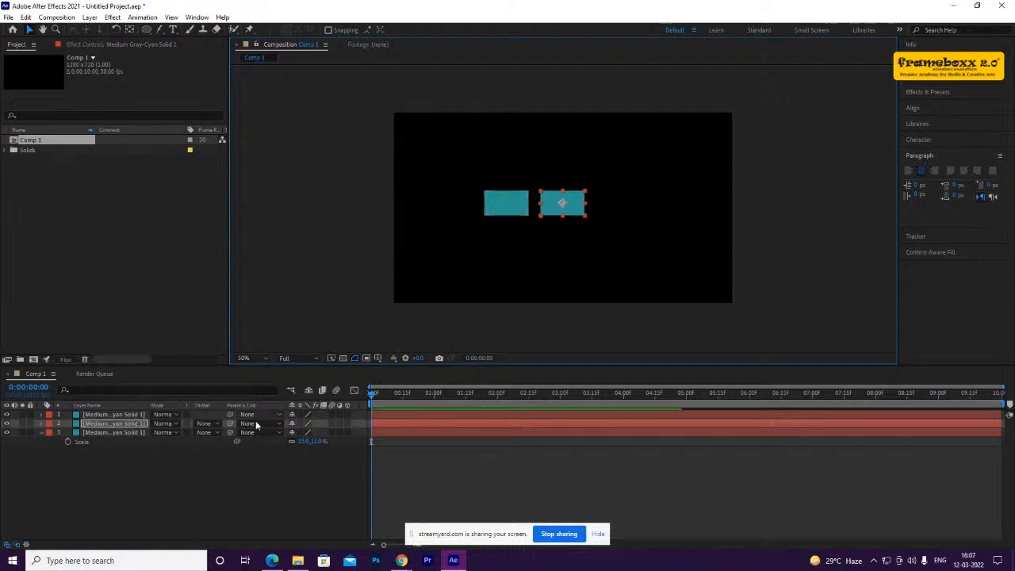
pyautogui.press('s')
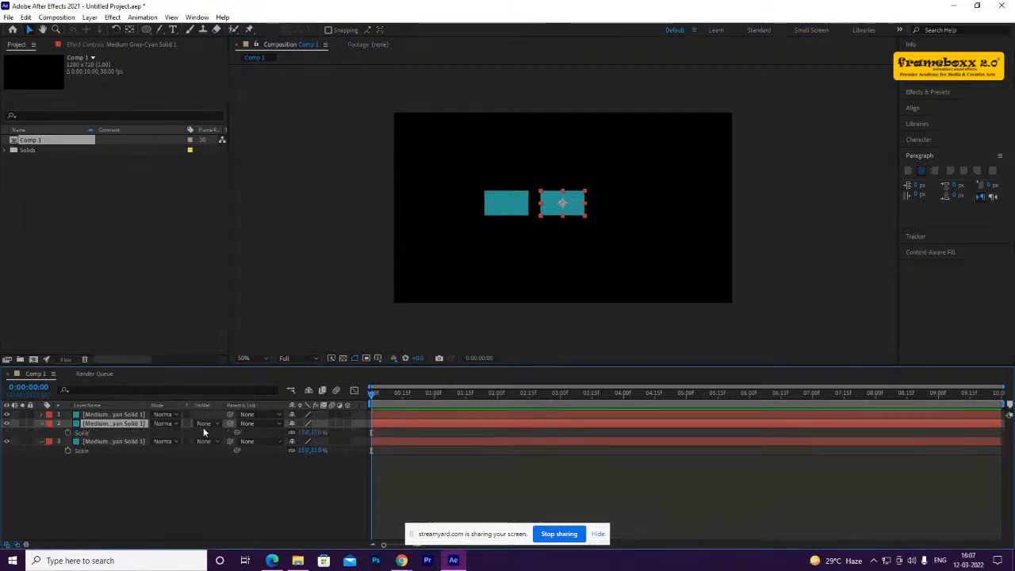
pyautogui.moveTo(309, 432)
pyautogui.mouseDown()
pyautogui.moveTo(322, 433)
pyautogui.moveTo(313, 433)
pyautogui.mouseUp()
pyautogui.moveTo(546, 208); pyautogui.dragTo(553, 211)
# Set the topmost solid layer's scale to 26% and place it to the right of the middle rectangle
pyautogui.click(102, 418)
pyautogui.press('s')
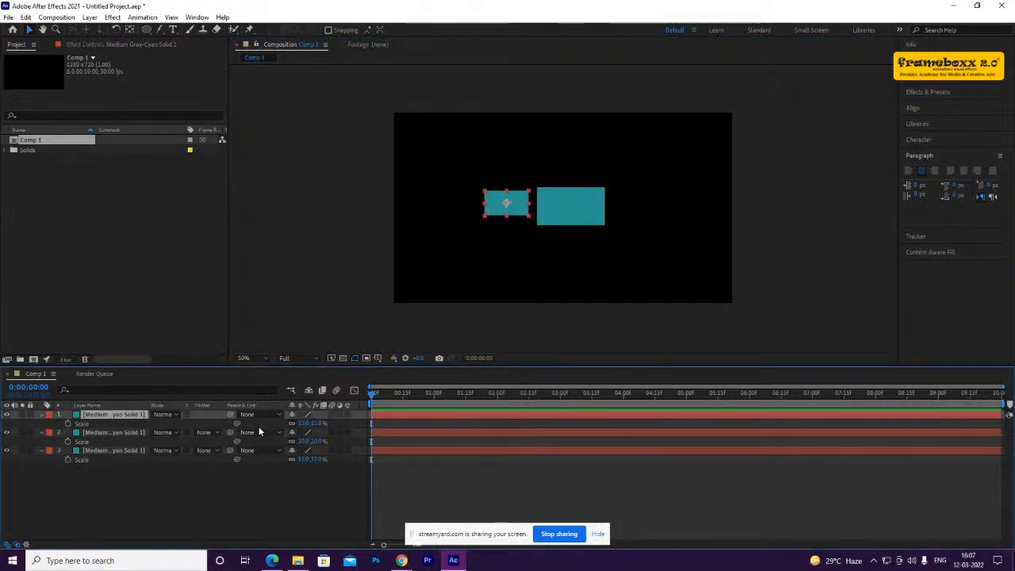
pyautogui.moveTo(300, 425); pyautogui.dragTo(316, 425)
pyautogui.moveTo(507, 207); pyautogui.dragTo(668, 222)
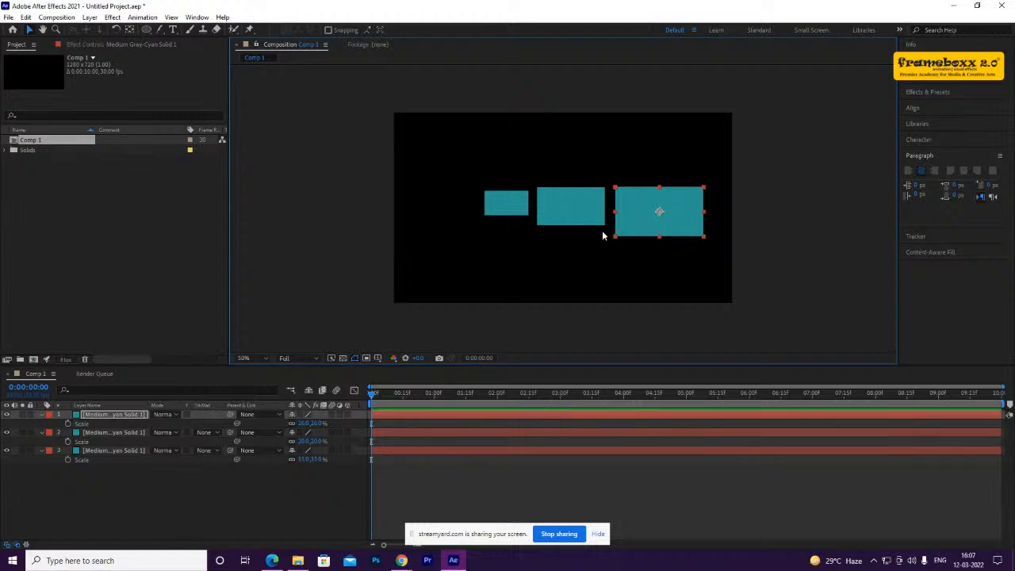
pyautogui.click(162, 530)
pyautogui.moveTo(165, 530); pyautogui.dragTo(70, 408)
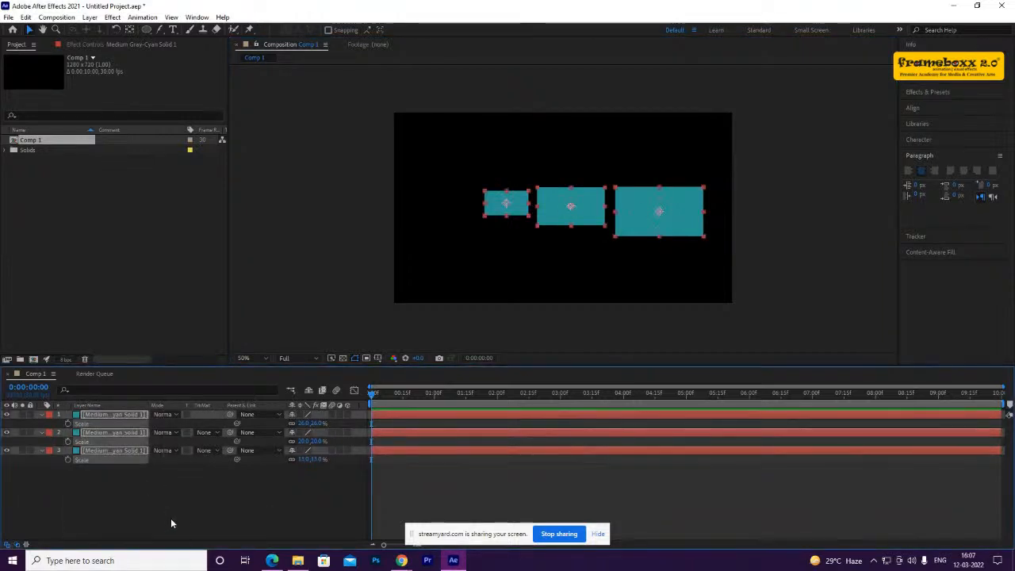
pyautogui.click(170, 517)
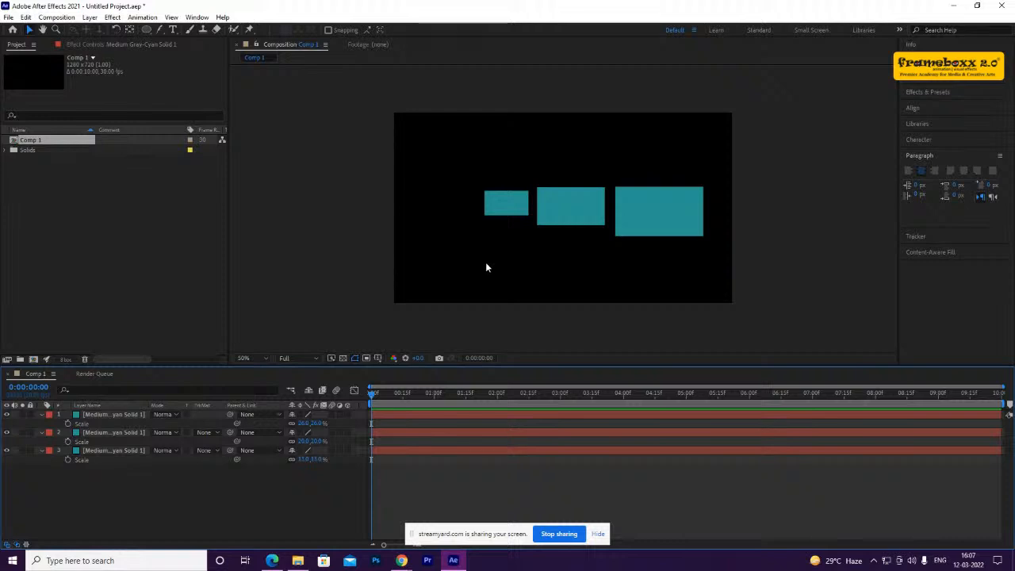
# Turn on the 3D Layer switch for all three solid layers and collapse their properties in the timeline
pyautogui.click(342, 414)
pyautogui.click(347, 414)
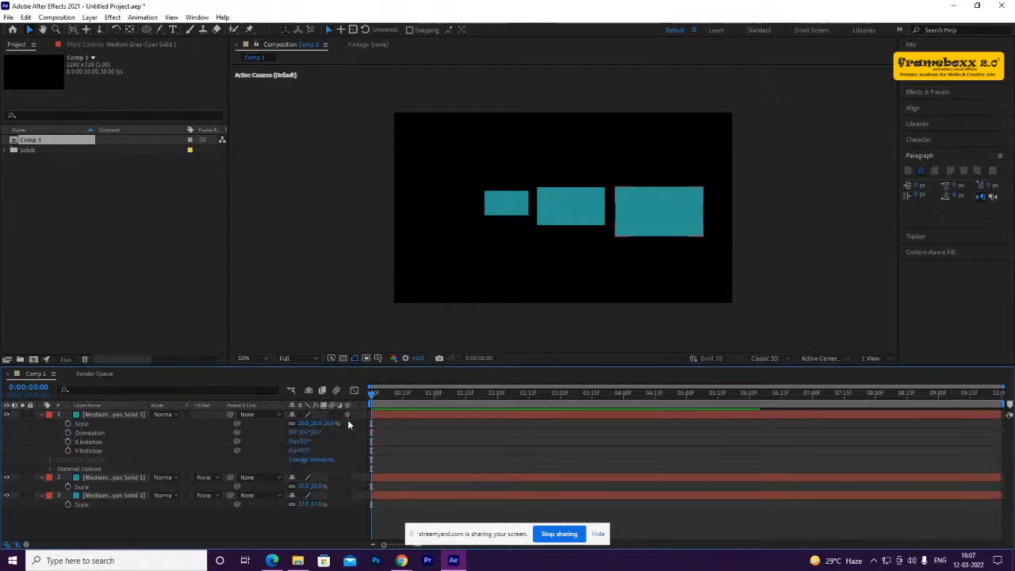
pyautogui.click(348, 477)
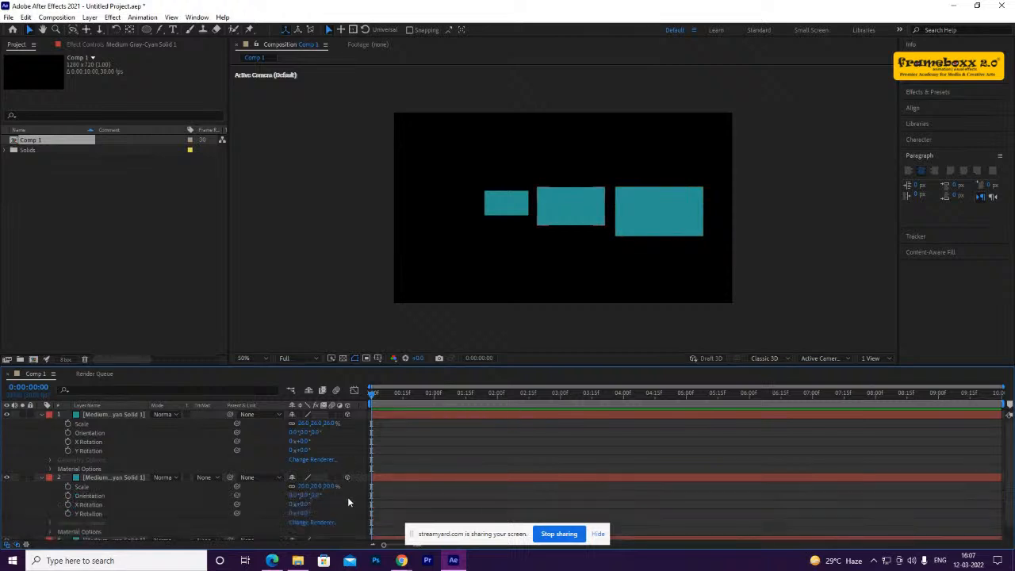
pyautogui.click(42, 414)
pyautogui.click(43, 425)
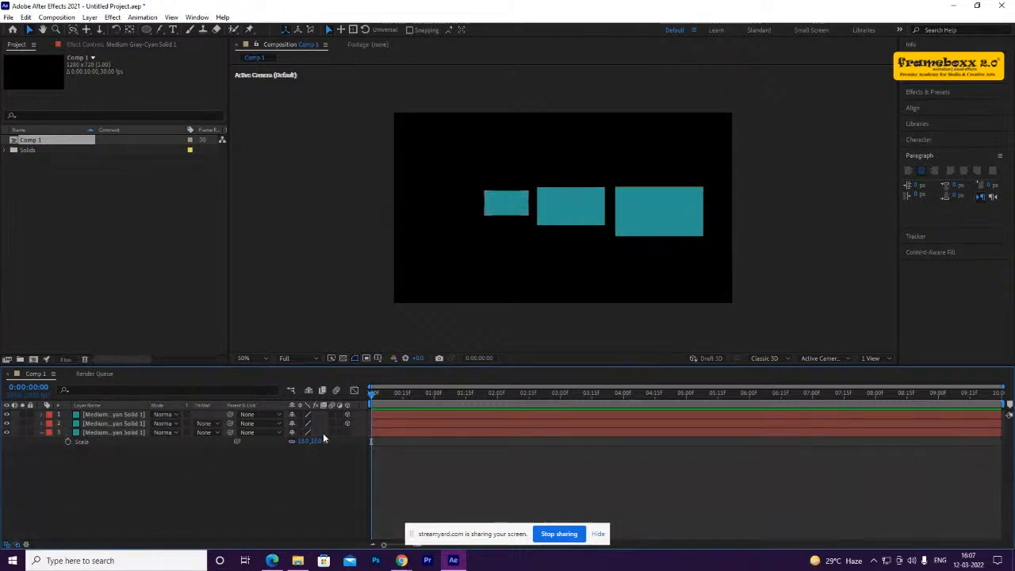
pyautogui.click(348, 432)
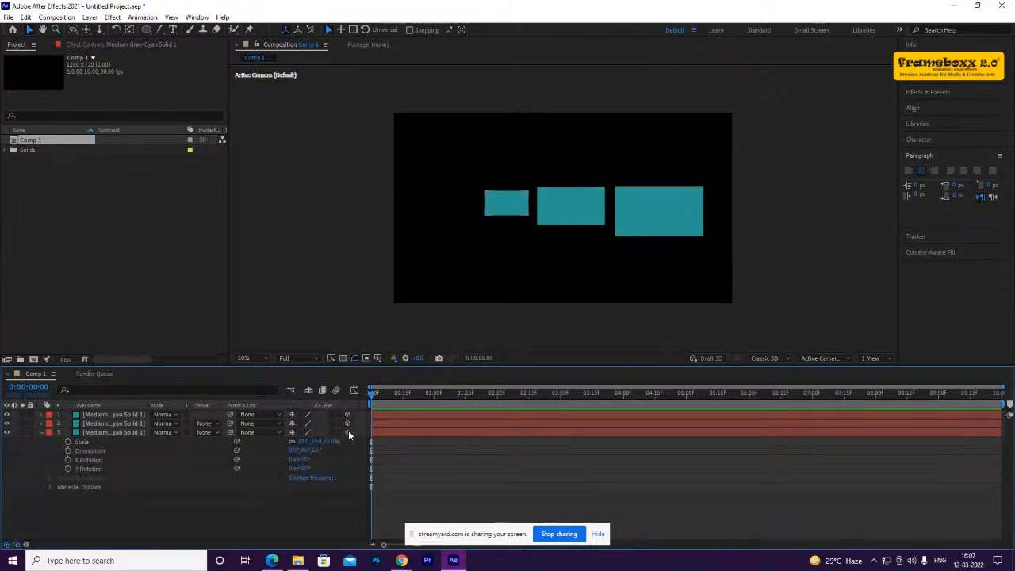
pyautogui.click(42, 433)
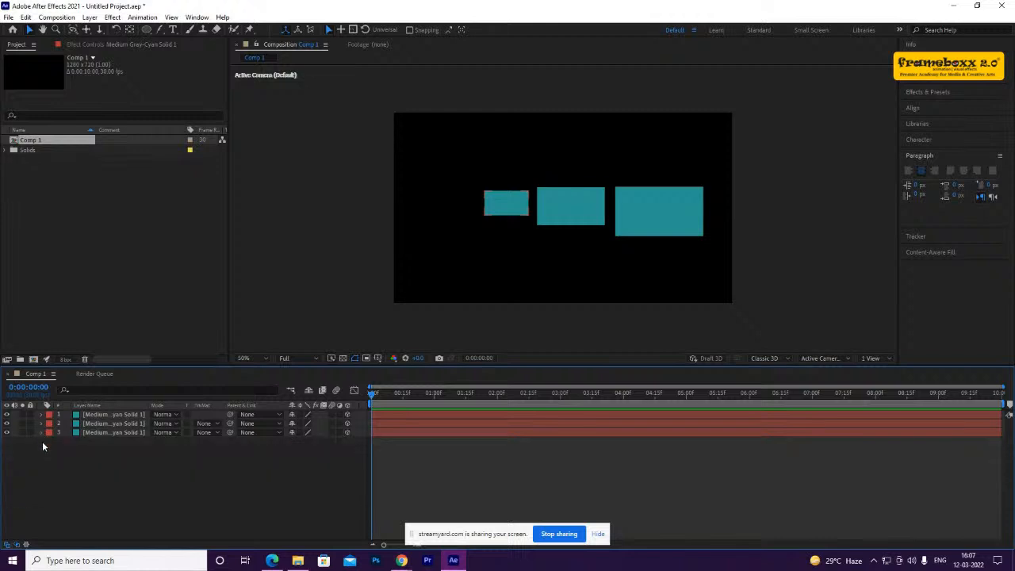
# Add a One-Node Camera named Camera 1 with the 35mm preset to the composition
pyautogui.rightClick(113, 474)
pyautogui.moveTo(228, 352)
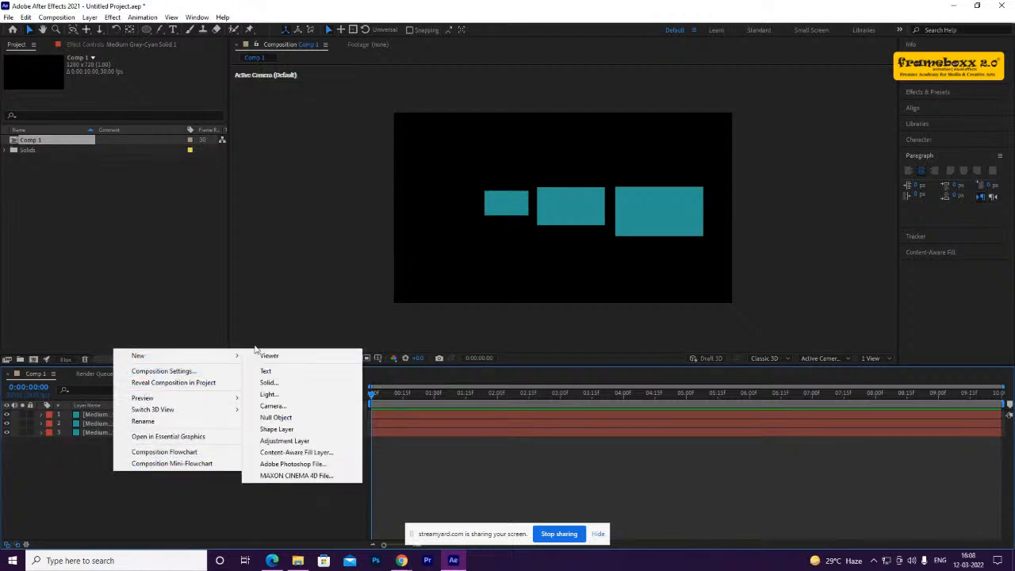
pyautogui.click(287, 406)
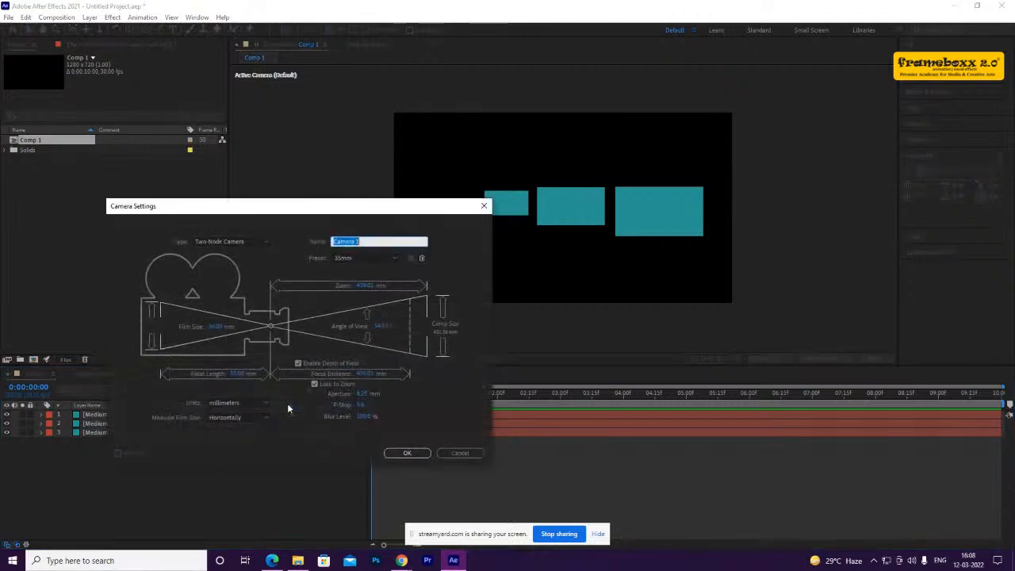
pyautogui.moveTo(267, 213); pyautogui.dragTo(469, 172)
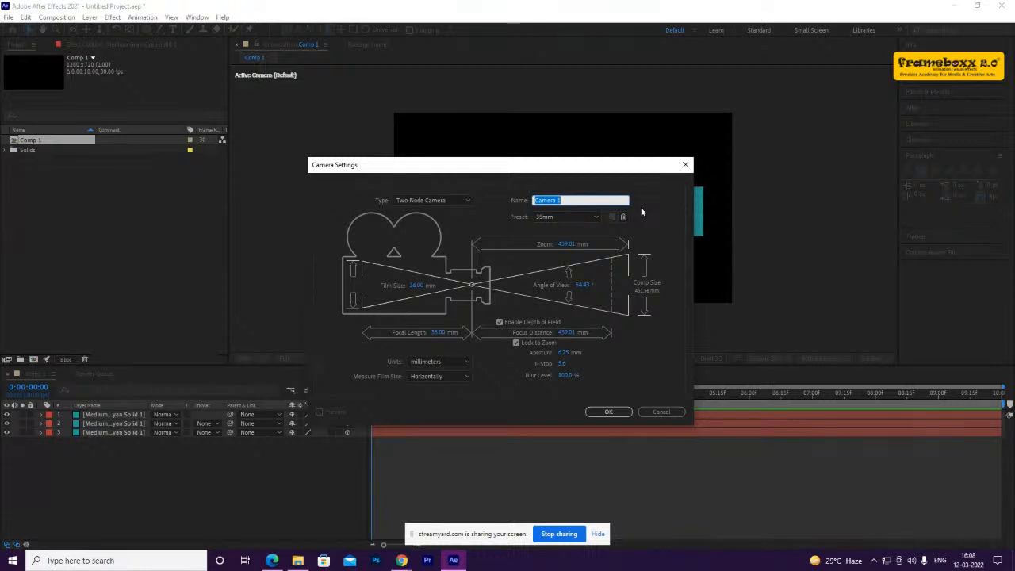
pyautogui.click(418, 200)
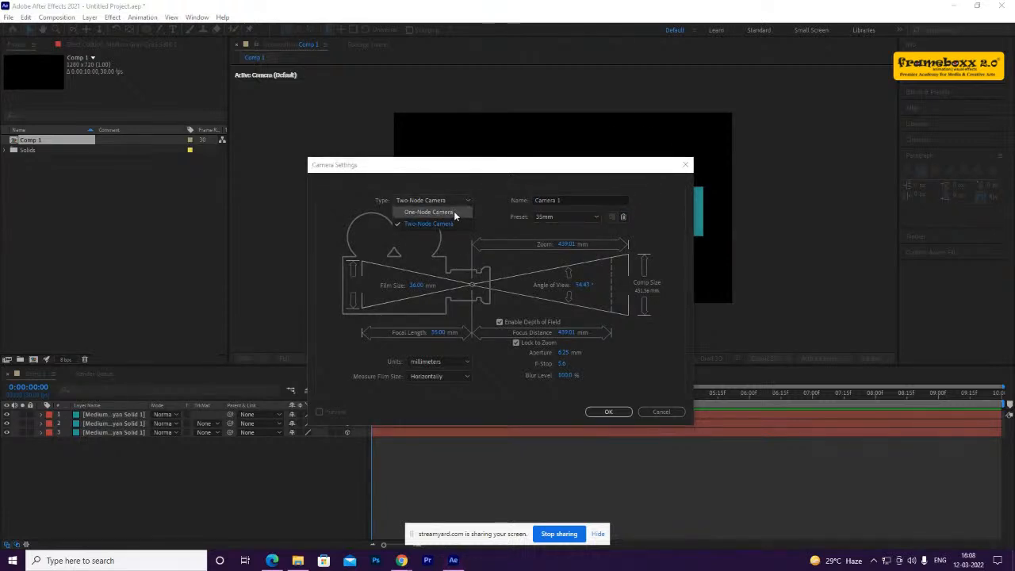
pyautogui.click(454, 211)
pyautogui.click(452, 200)
pyautogui.click(445, 213)
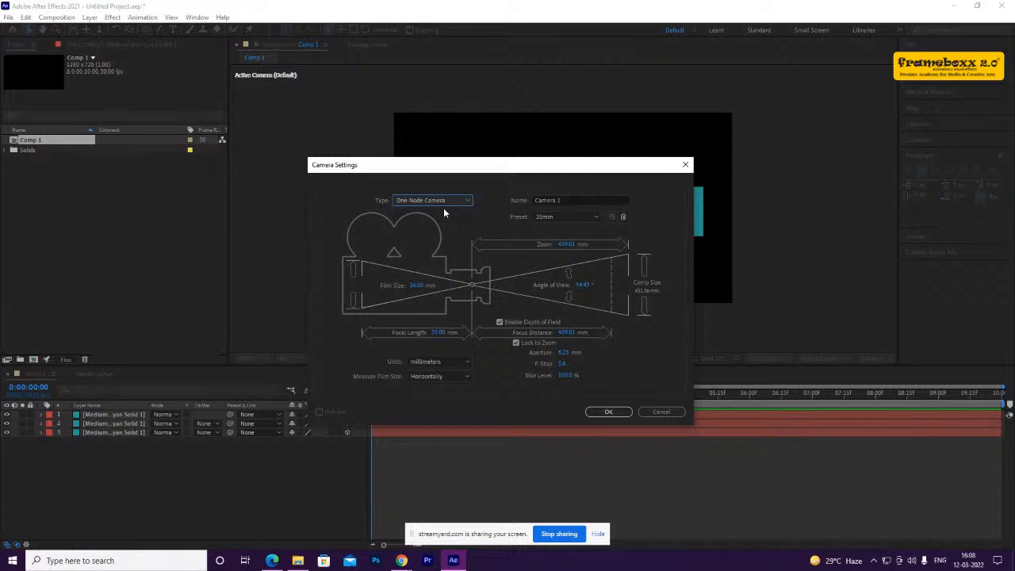
pyautogui.click(446, 201)
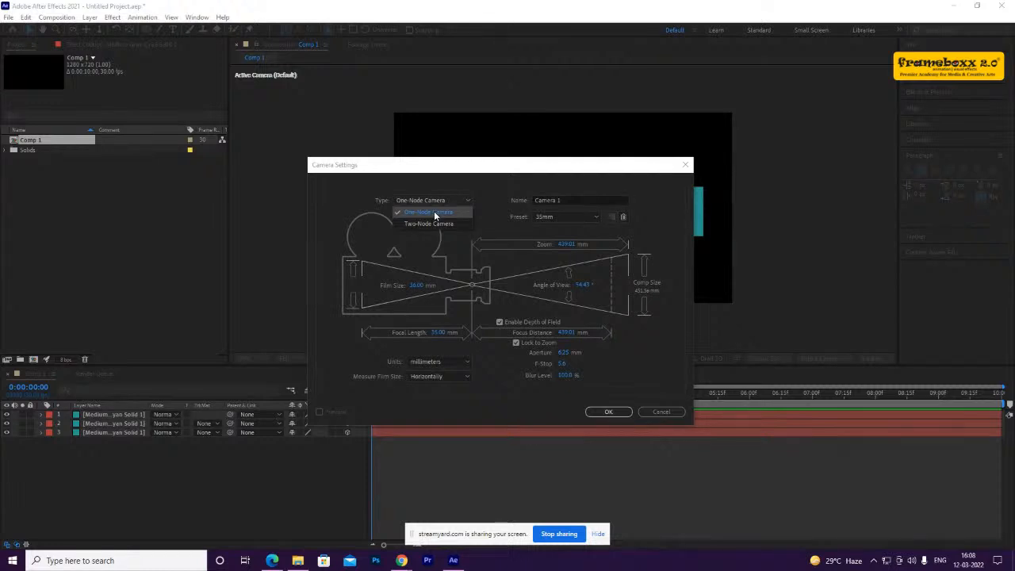
pyautogui.click(434, 211)
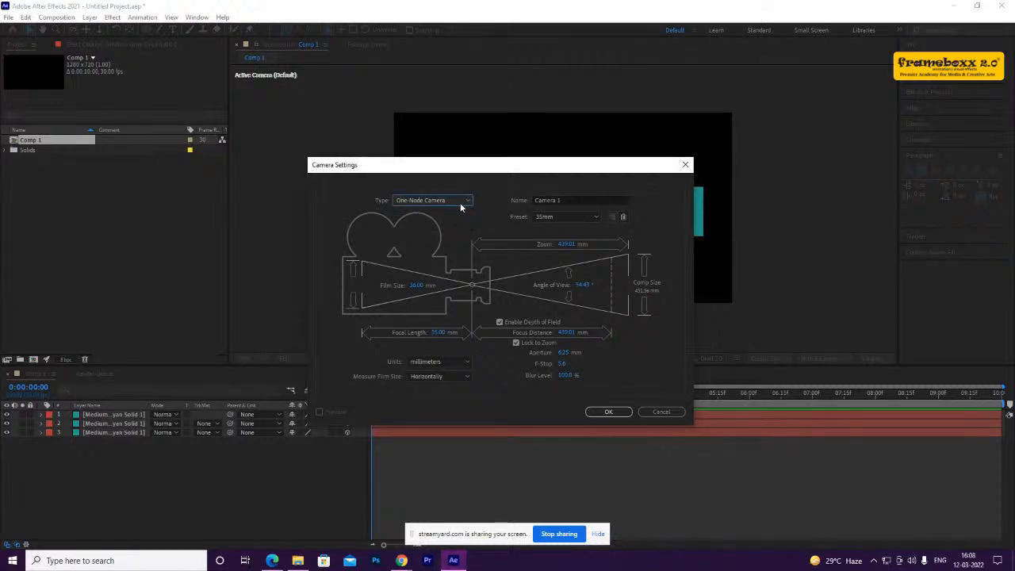
pyautogui.click(610, 412)
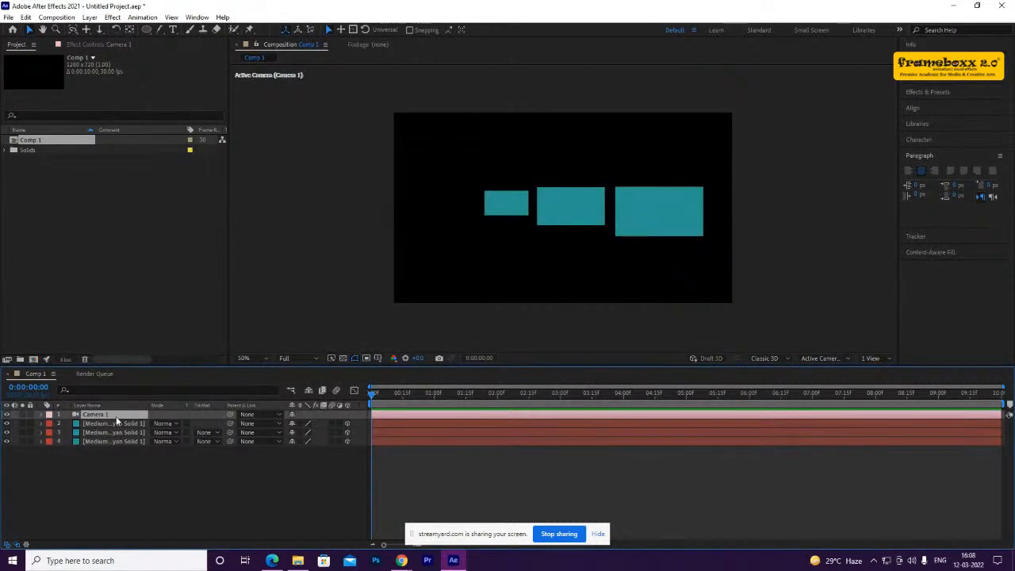
# Examine the camera's cone in the Top view and its Transform properties, and return to the Active Camera view
pyautogui.click(833, 358)
pyautogui.click(836, 239)
pyautogui.scroll(-2, 584, 212)
pyautogui.moveTo(612, 278); pyautogui.dragTo(589, 218)
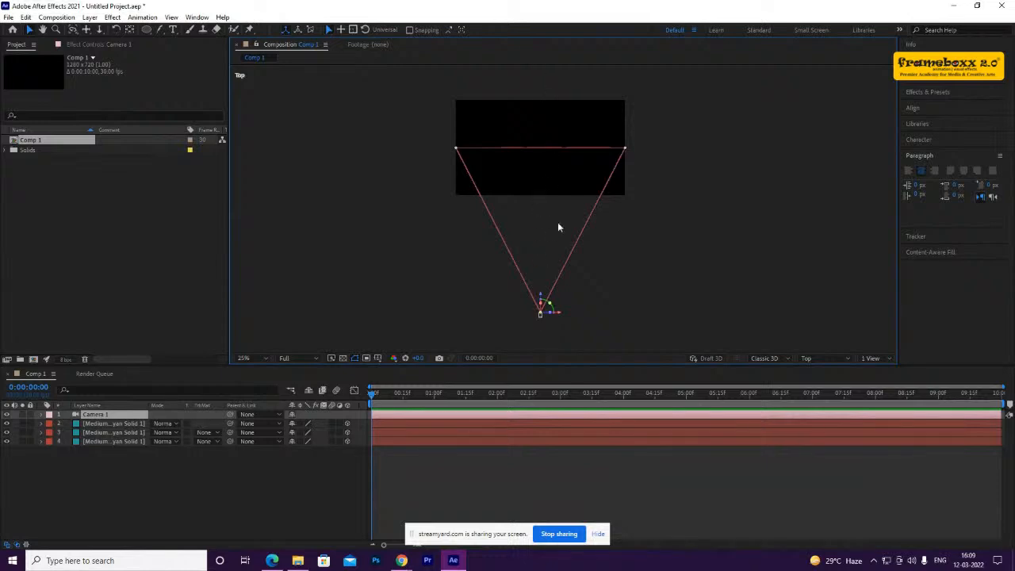
pyautogui.click(41, 415)
pyautogui.click(52, 425)
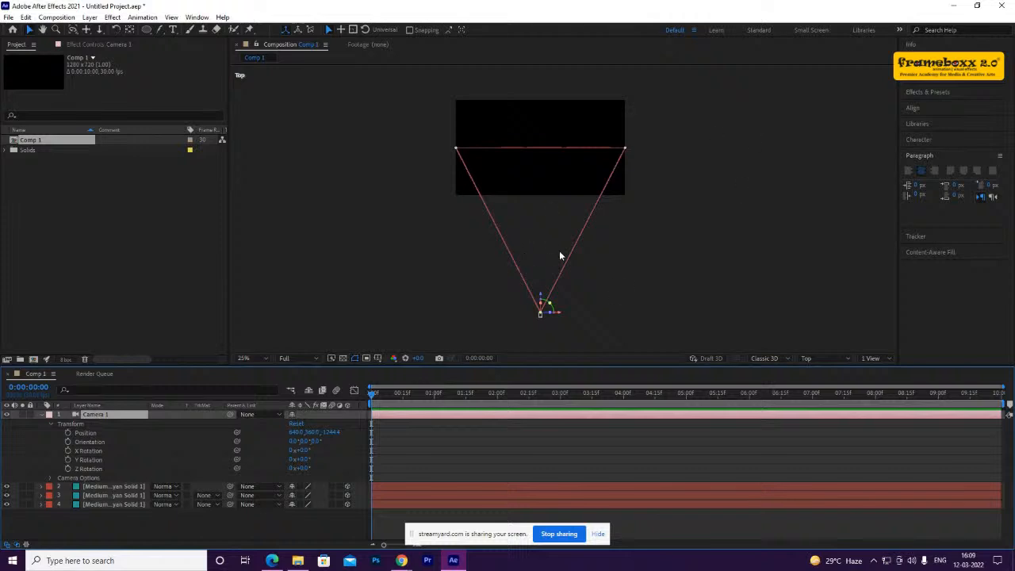
pyautogui.click(821, 361)
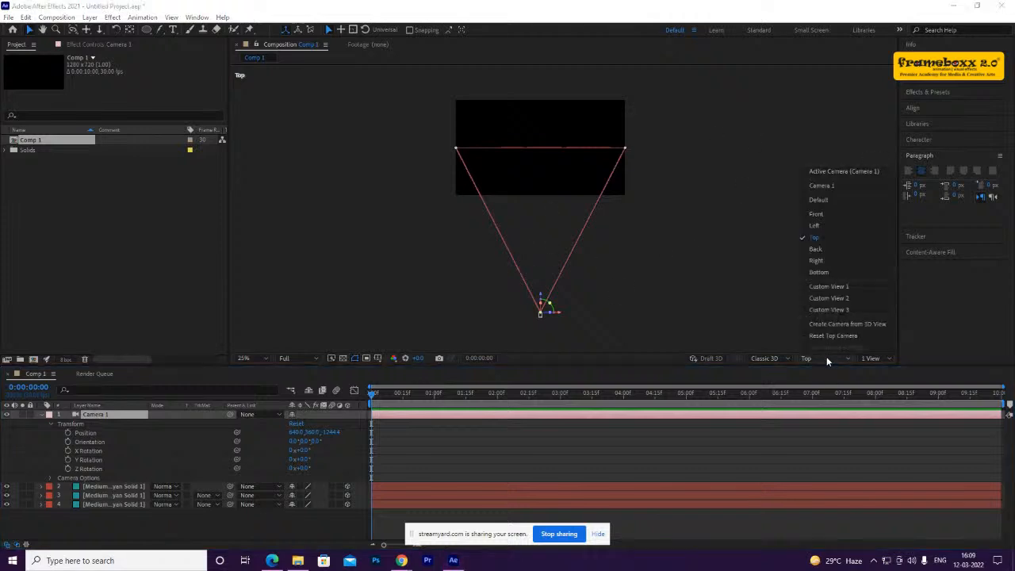
pyautogui.click(826, 170)
pyautogui.scroll(2, 587, 152)
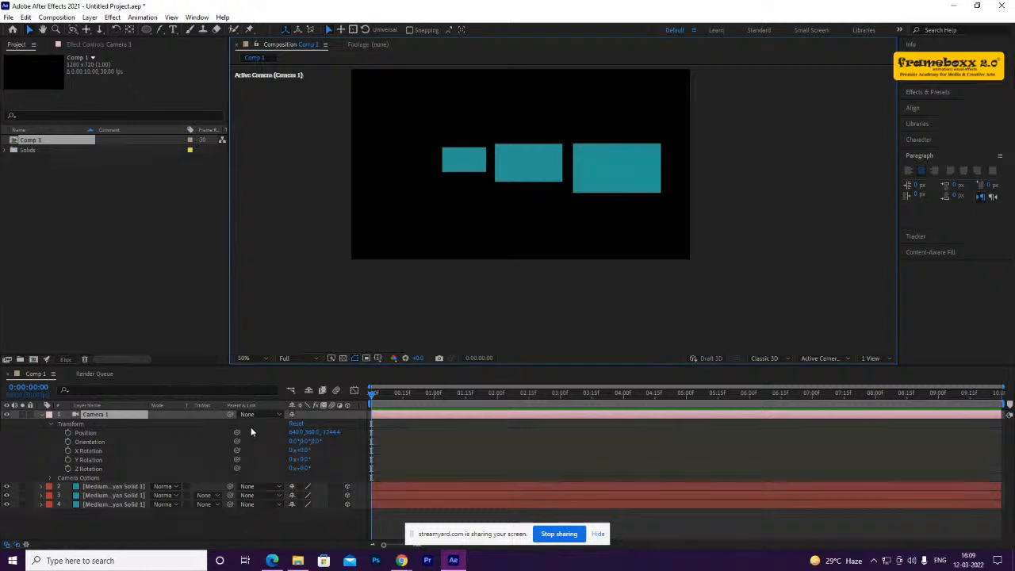
# Change Camera 1 to a Two-Node Camera and select its Point of Interest property
pyautogui.doubleClick(140, 413)
pyautogui.click(433, 200)
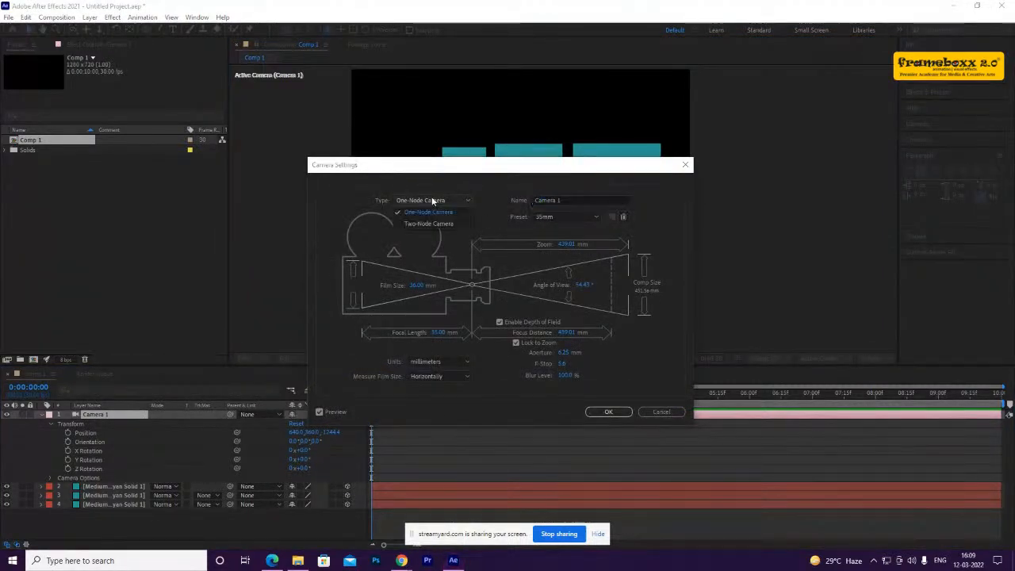
pyautogui.click(426, 221)
pyautogui.click(621, 416)
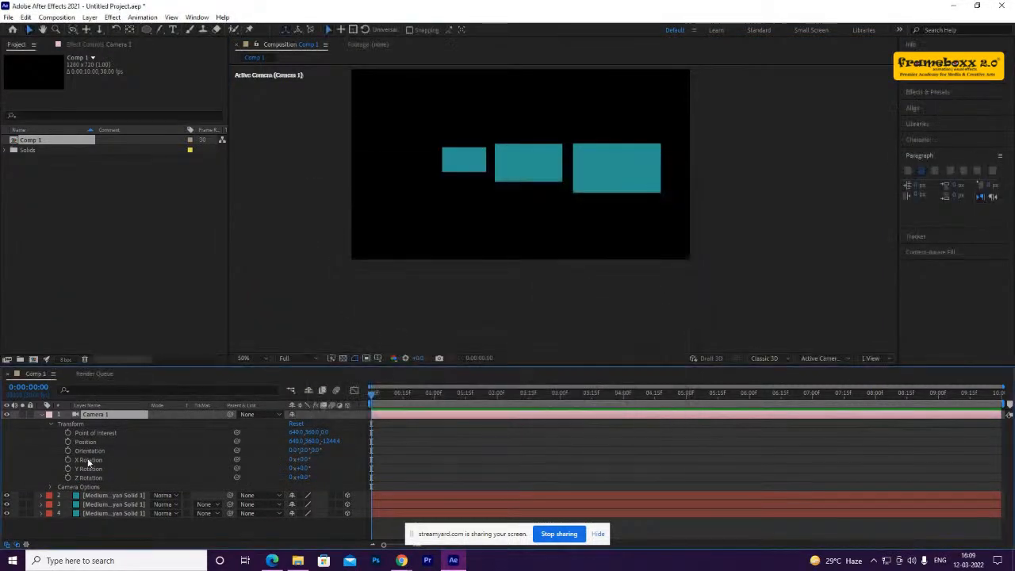
pyautogui.click(106, 433)
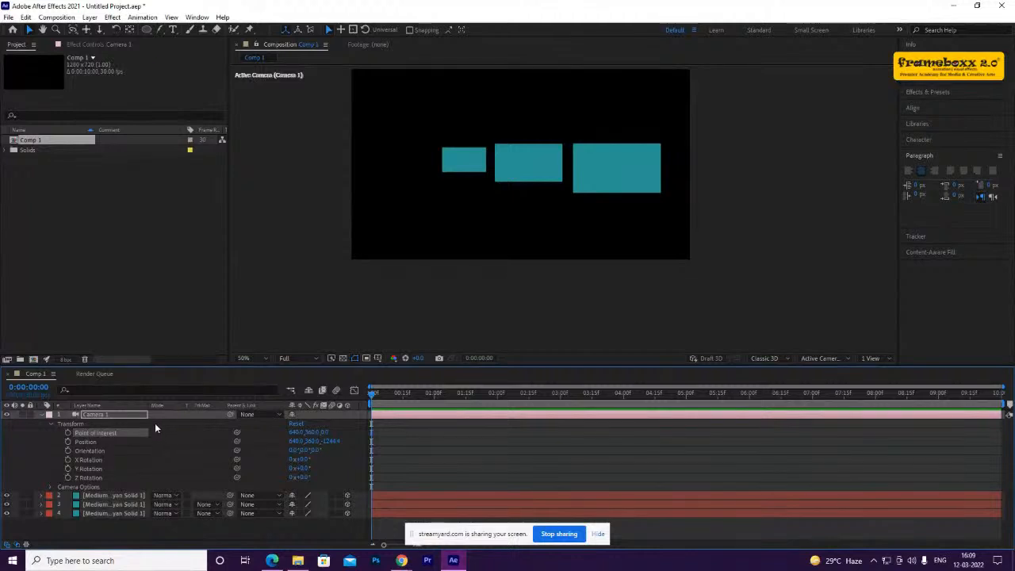
# Move the camera's point of interest back behind the solids to about Z 880 in the Top view, and return to the Active Camera view
pyautogui.press('h')
pyautogui.moveTo(474, 225); pyautogui.dragTo(502, 254)
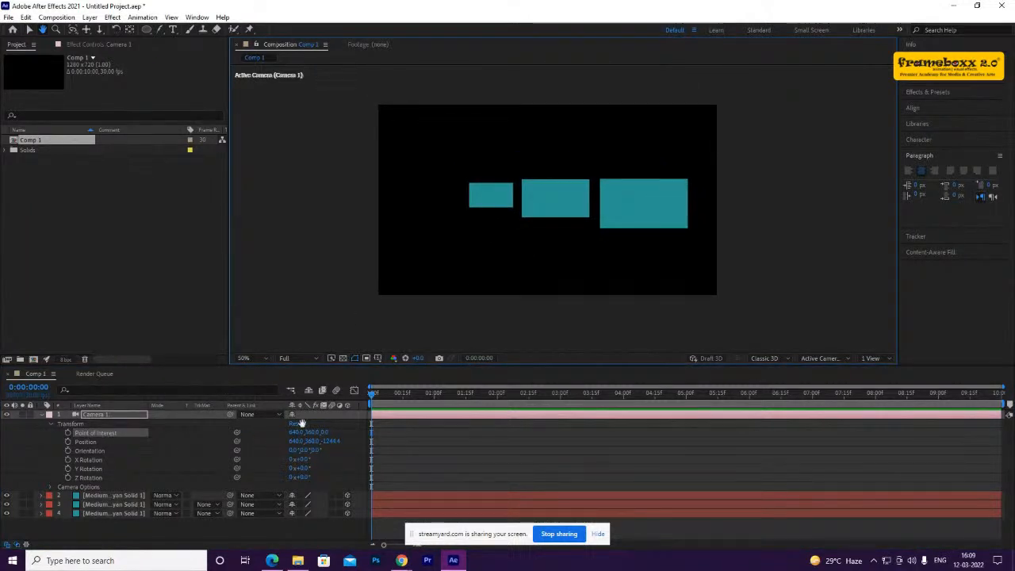
pyautogui.click(834, 356)
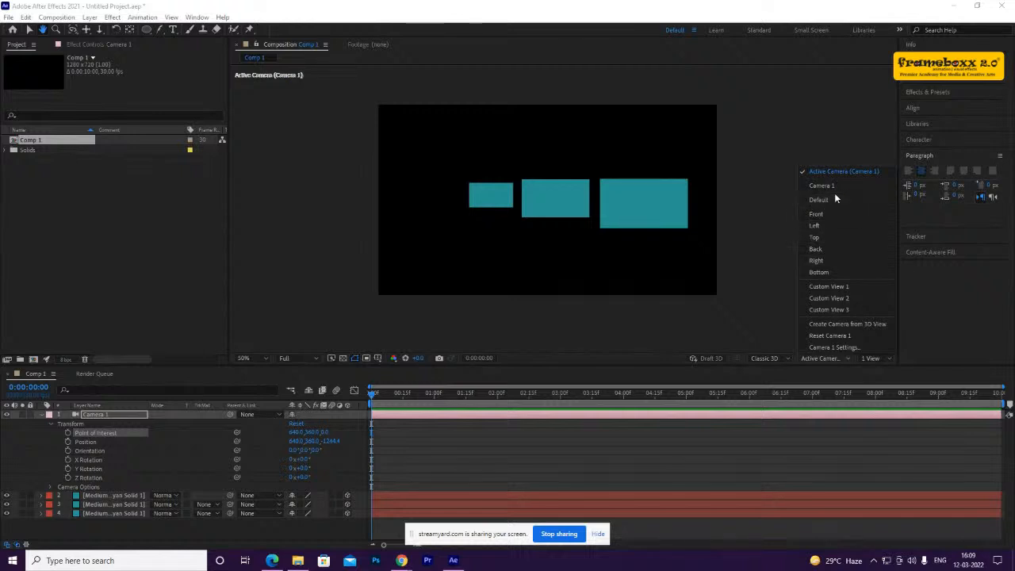
pyautogui.click(834, 238)
pyautogui.scroll(-5, 561, 206)
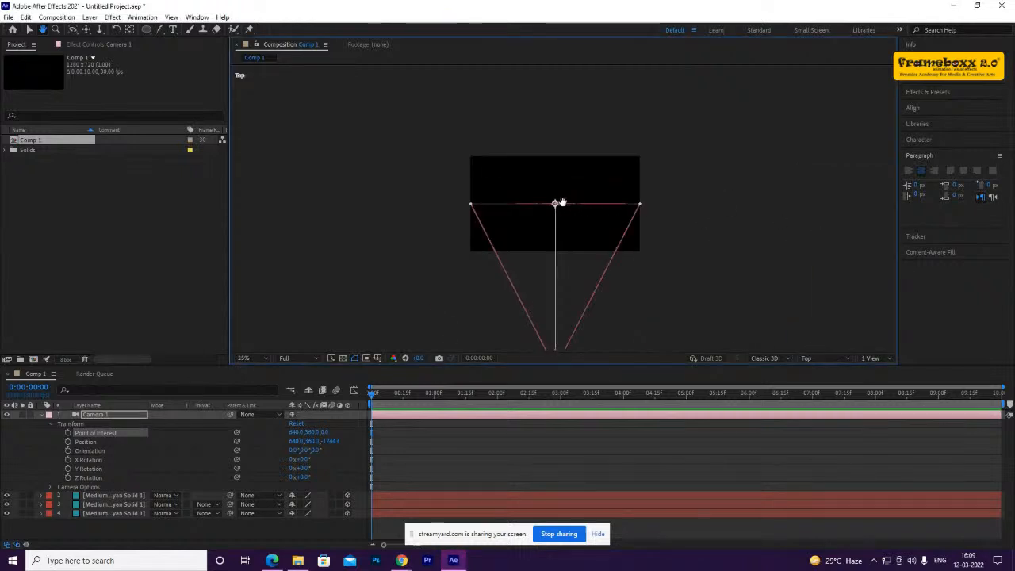
pyautogui.scroll(-3, 559, 208)
pyautogui.press('v')
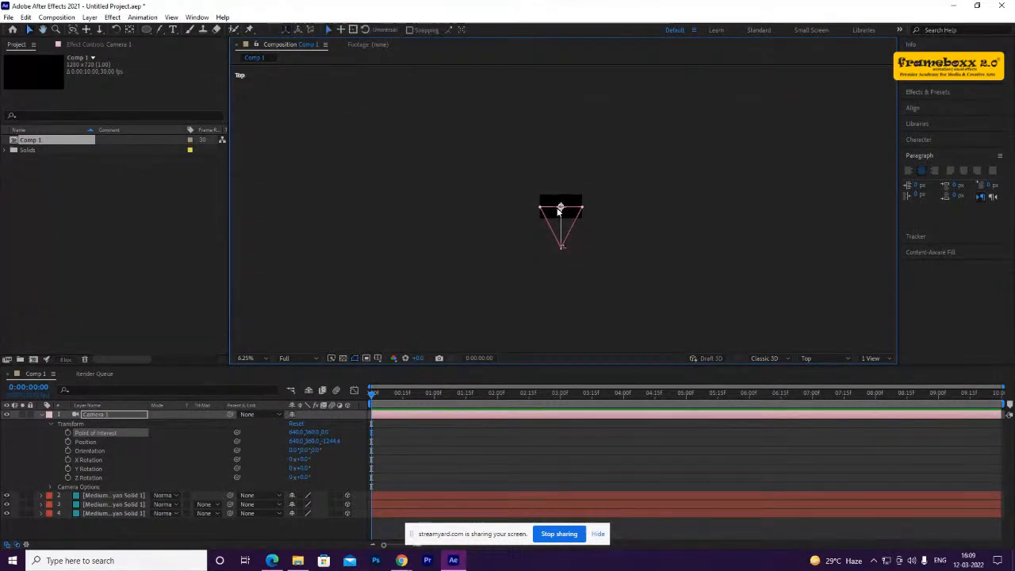
pyautogui.moveTo(561, 209); pyautogui.dragTo(561, 177)
pyautogui.click(813, 357)
pyautogui.click(839, 176)
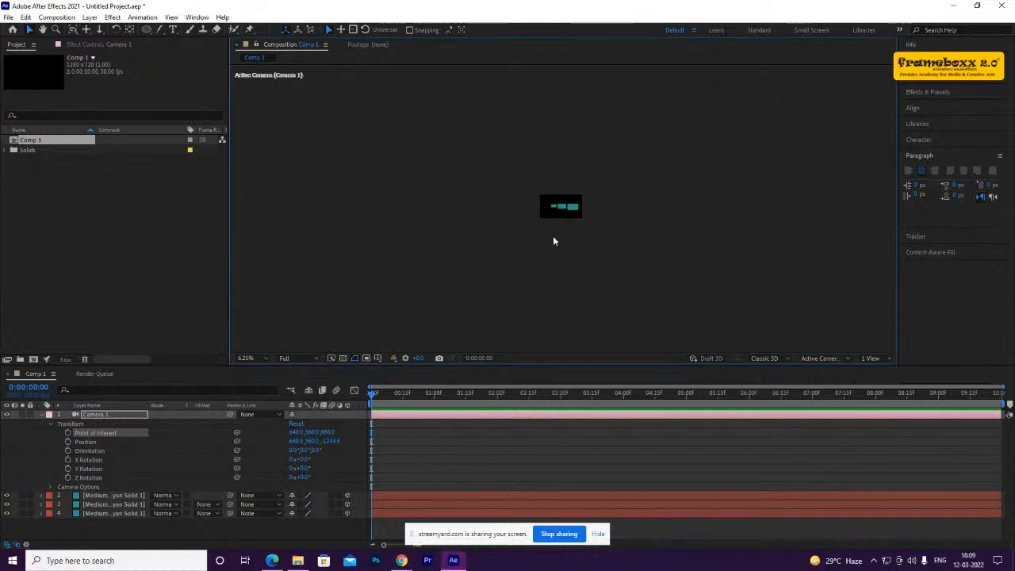
pyautogui.scroll(4, 546, 232)
pyautogui.moveTo(496, 252); pyautogui.dragTo(503, 266)
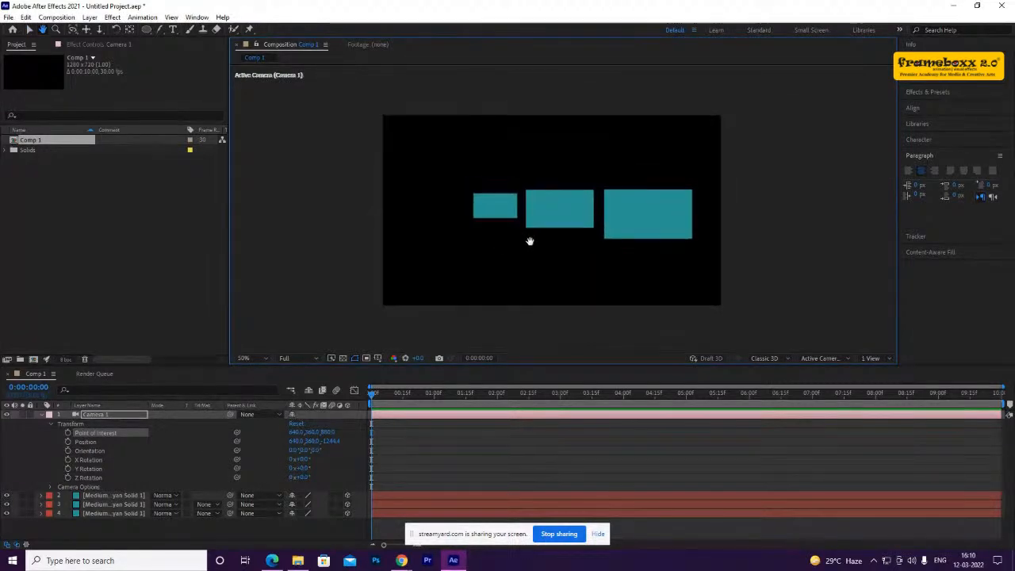
# Keyframe the camera's Position at 0 seconds and again with X at 2051, placing the second keyframe at about 2 seconds
pyautogui.click(68, 442)
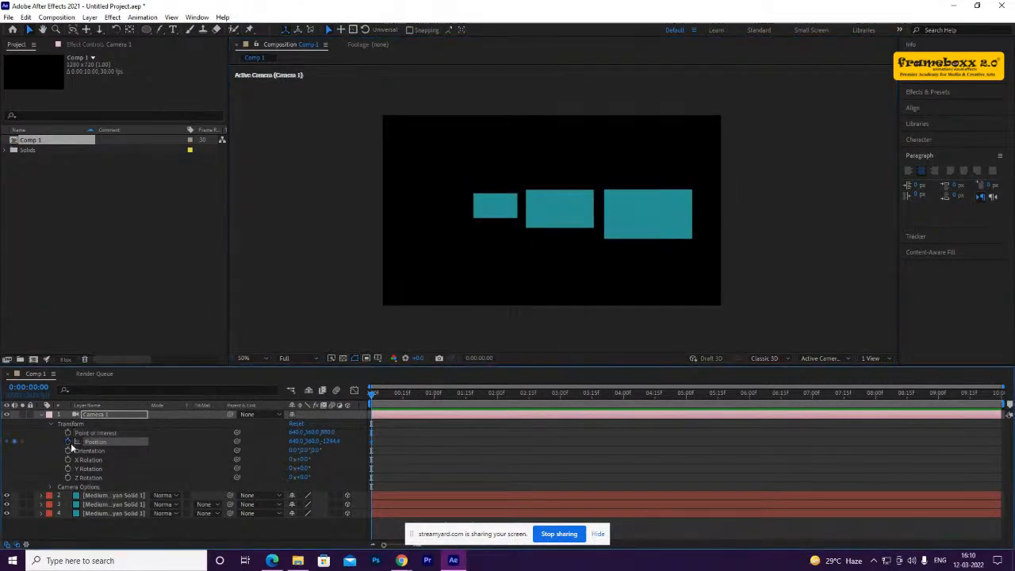
pyautogui.moveTo(412, 395); pyautogui.dragTo(558, 393)
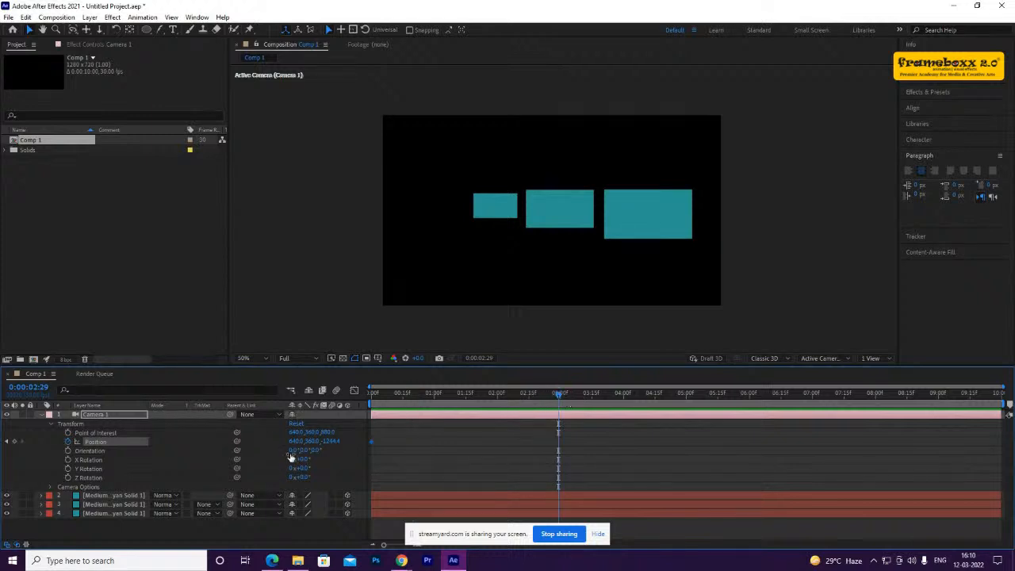
pyautogui.moveTo(294, 442); pyautogui.dragTo(1009, 414)
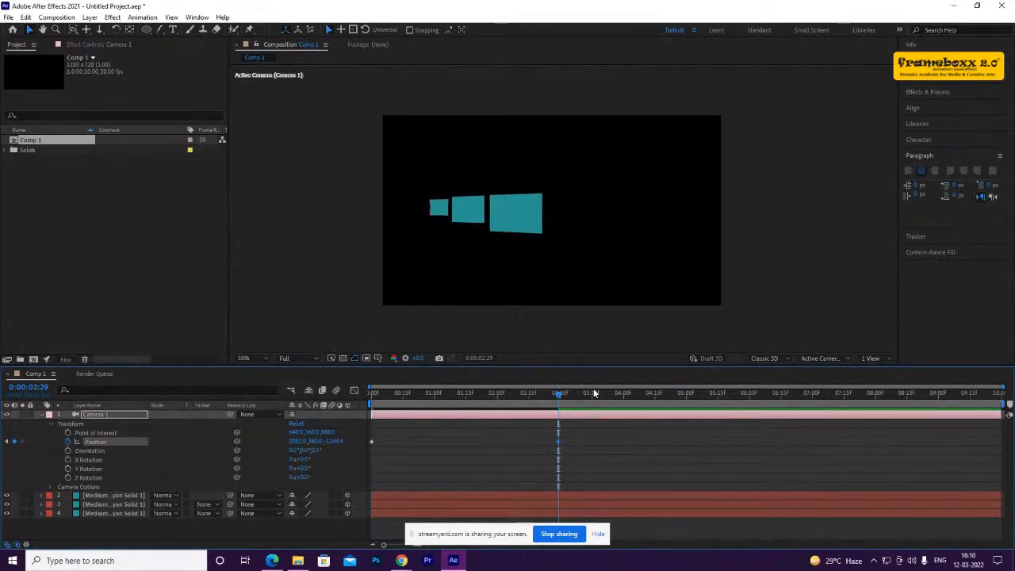
pyautogui.moveTo(557, 442); pyautogui.dragTo(505, 442)
# Add a third camera Position keyframe at 0:00:03:28 with X reduced to about 441
pyautogui.click(605, 393)
pyautogui.click(619, 403)
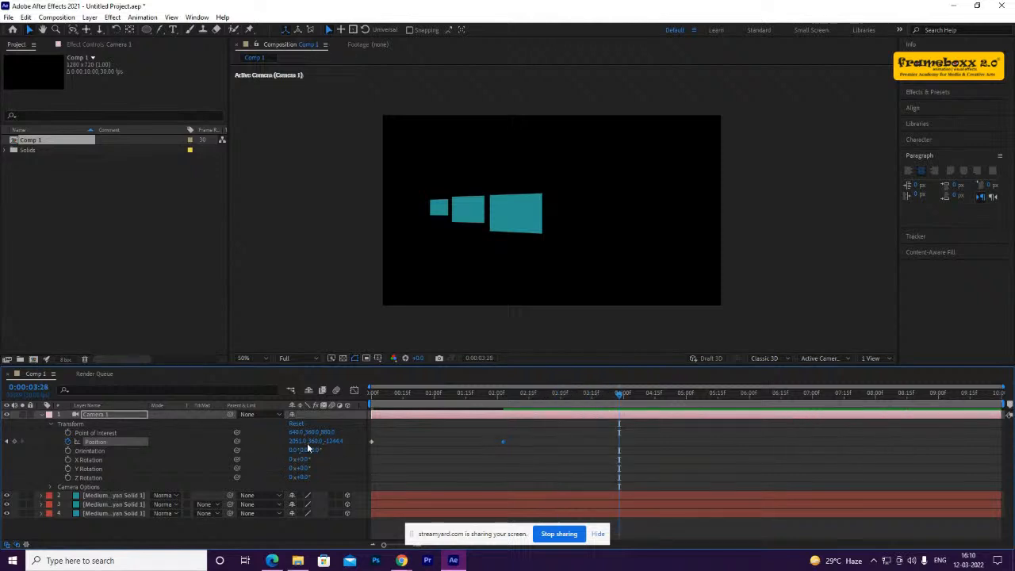
pyautogui.moveTo(295, 442); pyautogui.dragTo(152, 468)
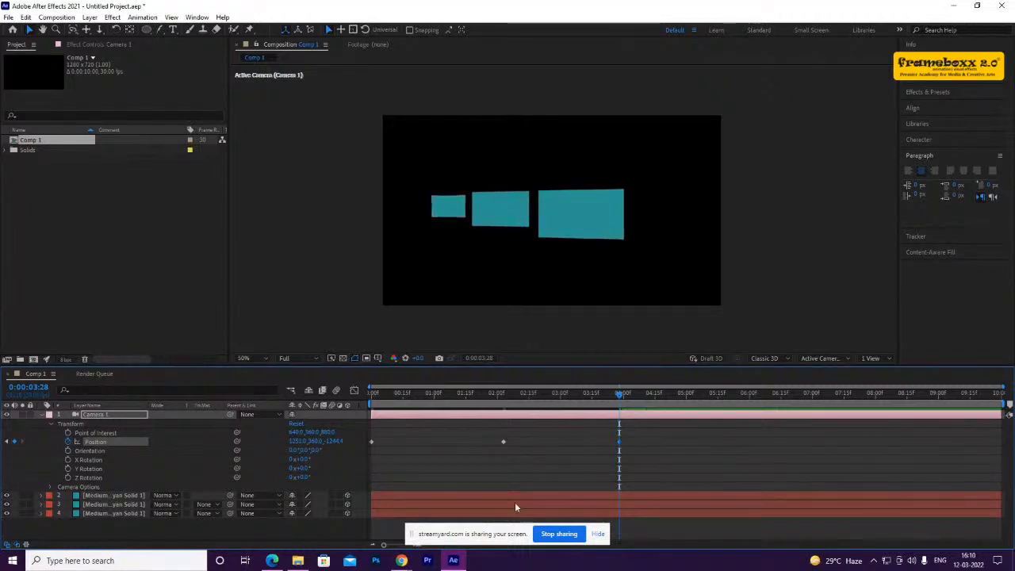
pyautogui.moveTo(293, 441); pyautogui.dragTo(0, 539)
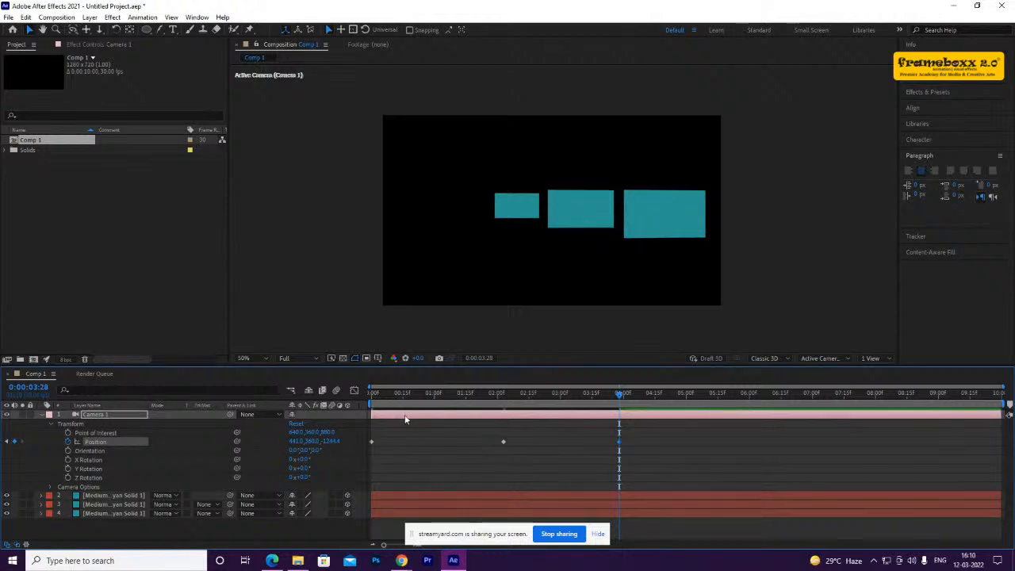
# End the work area shortly after the last Position keyframe and play the camera animation from the start
pyautogui.moveTo(388, 394); pyautogui.dragTo(367, 396)
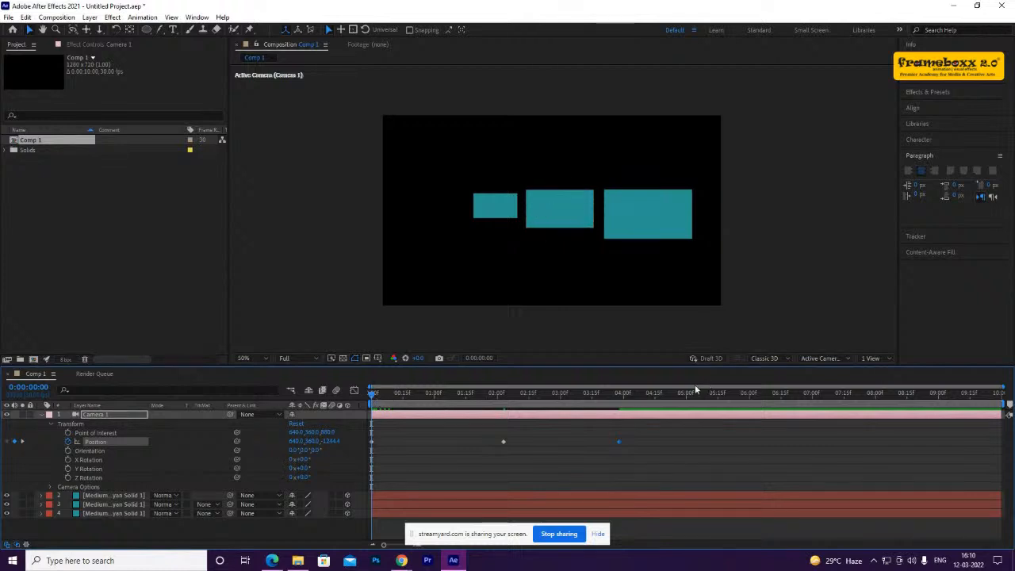
pyautogui.click(644, 394)
pyautogui.press('n')
pyautogui.moveTo(594, 396); pyautogui.dragTo(347, 415)
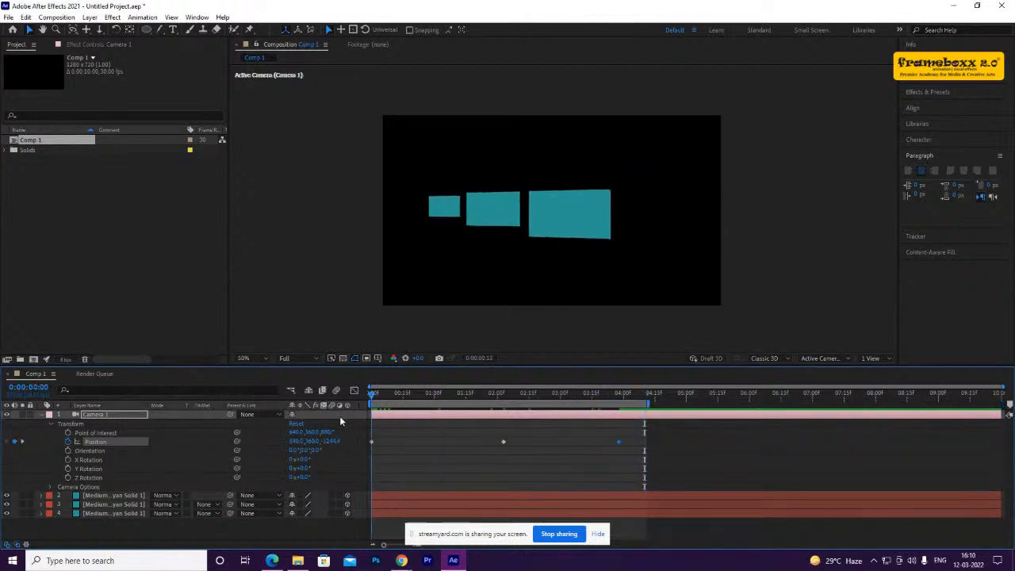
pyautogui.press('space')
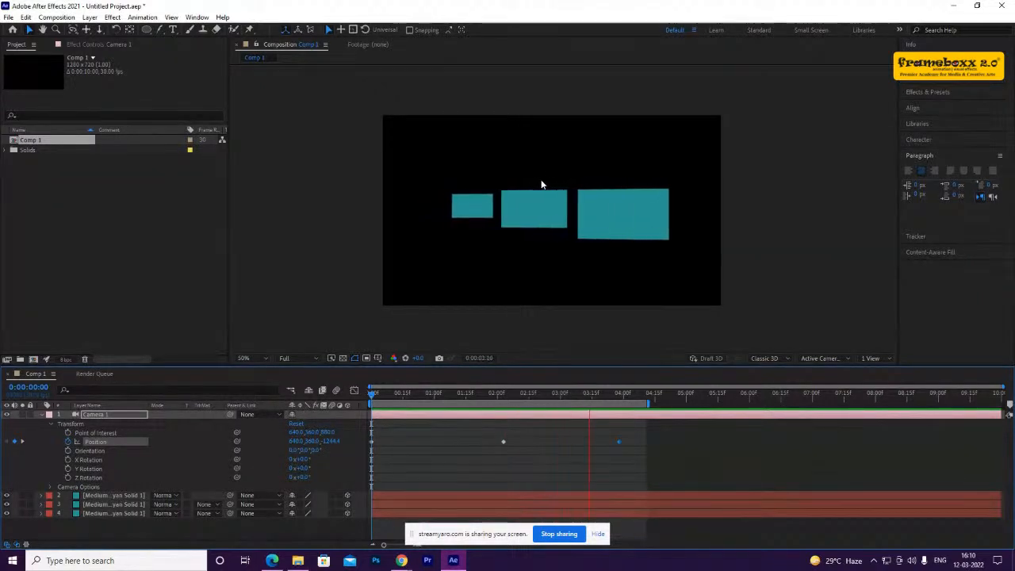
# Stop the preview, move to 0:00:02:09 and change Camera 1's type to One-Node Camera
pyautogui.press('space')
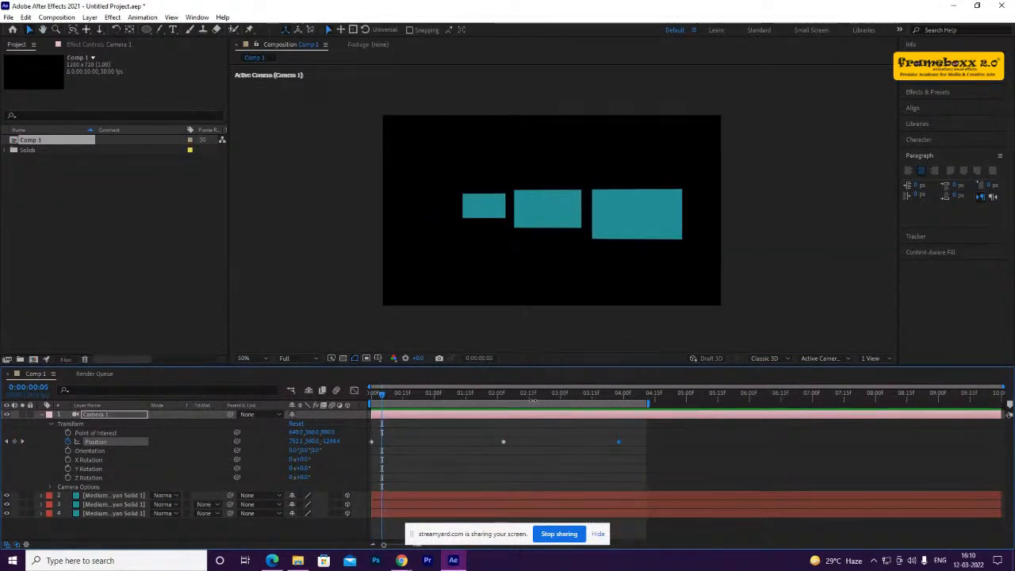
pyautogui.moveTo(528, 395); pyautogui.dragTo(516, 394)
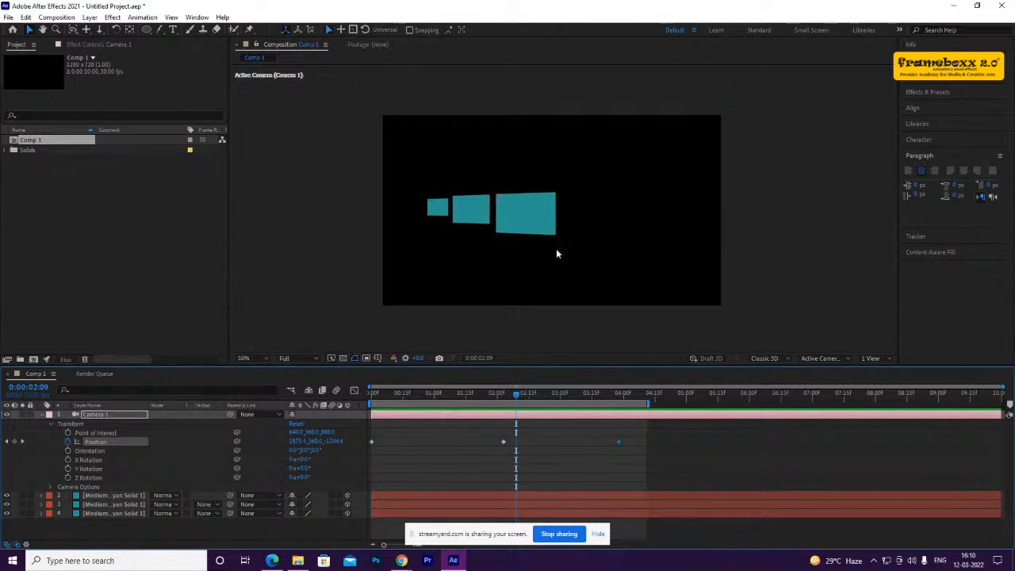
pyautogui.click(123, 414)
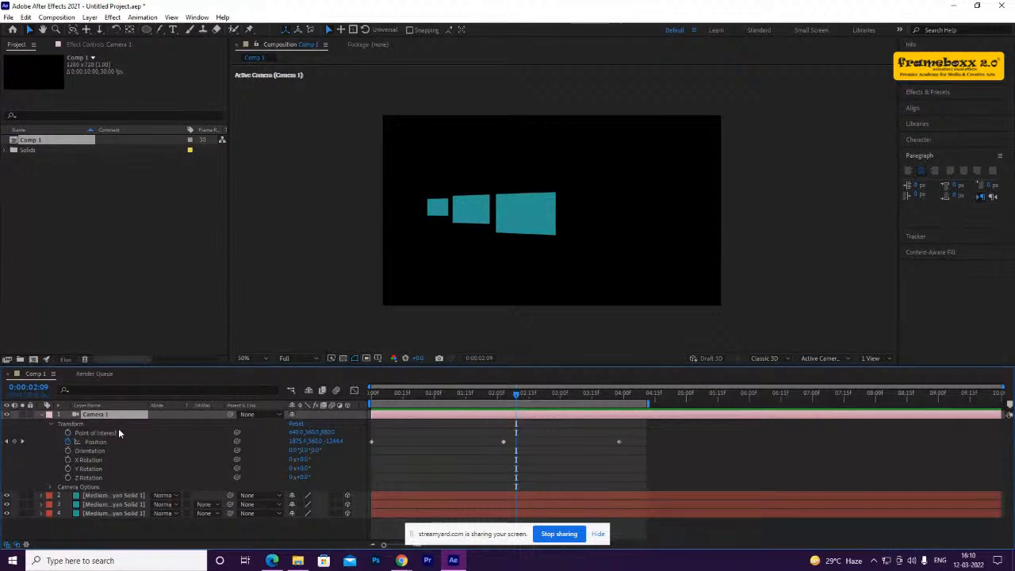
pyautogui.doubleClick(120, 414)
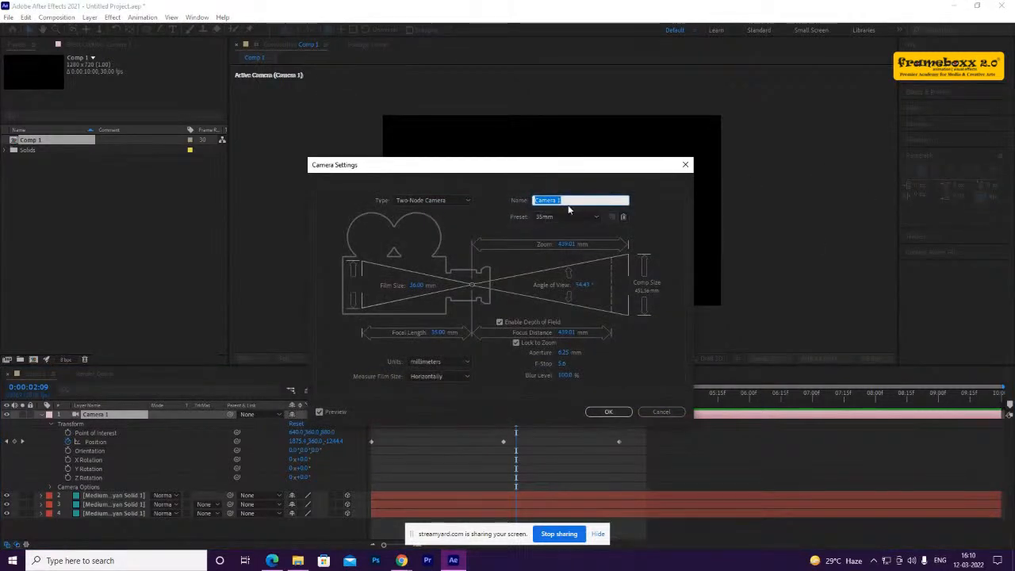
pyautogui.click(436, 199)
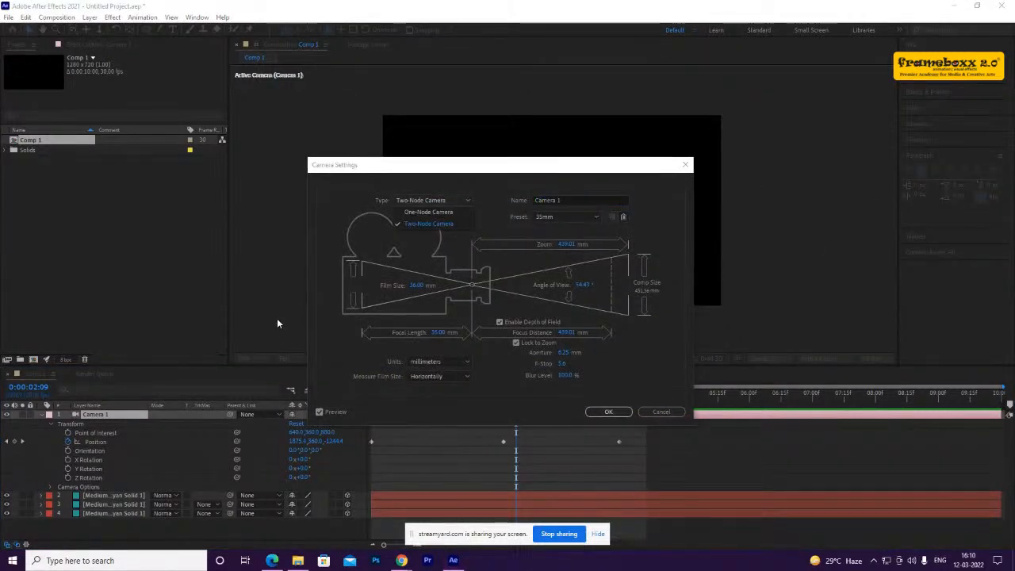
pyautogui.click(430, 213)
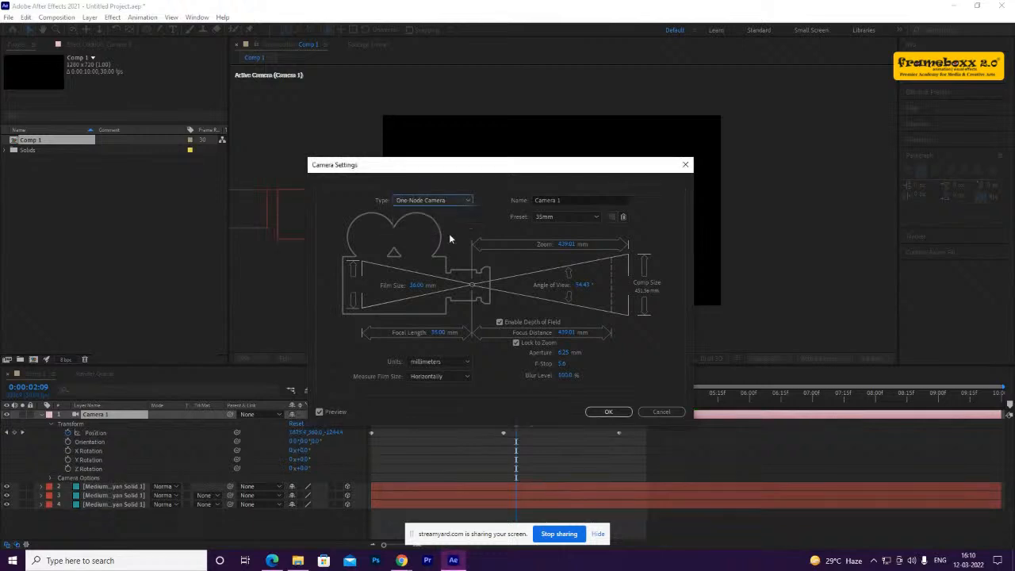
pyautogui.click(622, 412)
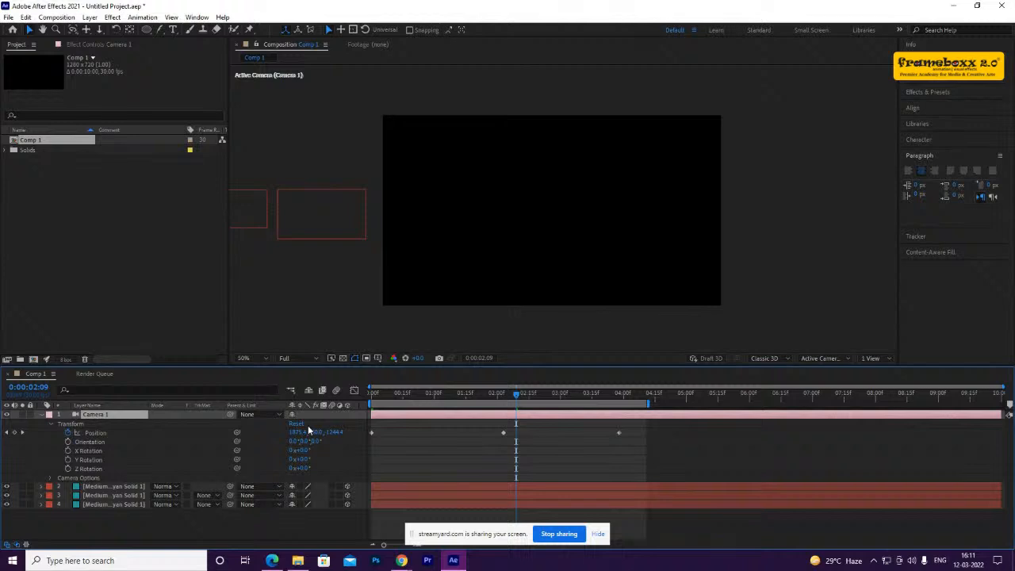
# Reset Camera 1's transform and delete all its Position keyframes, with the playhead at 0 seconds
pyautogui.click(300, 424)
pyautogui.moveTo(374, 395)
pyautogui.mouseDown()
pyautogui.moveTo(540, 387)
pyautogui.moveTo(372, 394)
pyautogui.mouseUp()
pyautogui.moveTo(665, 435)
pyautogui.mouseDown()
pyautogui.moveTo(568, 458)
pyautogui.moveTo(369, 462)
pyautogui.mouseUp()
pyautogui.press('Delete')
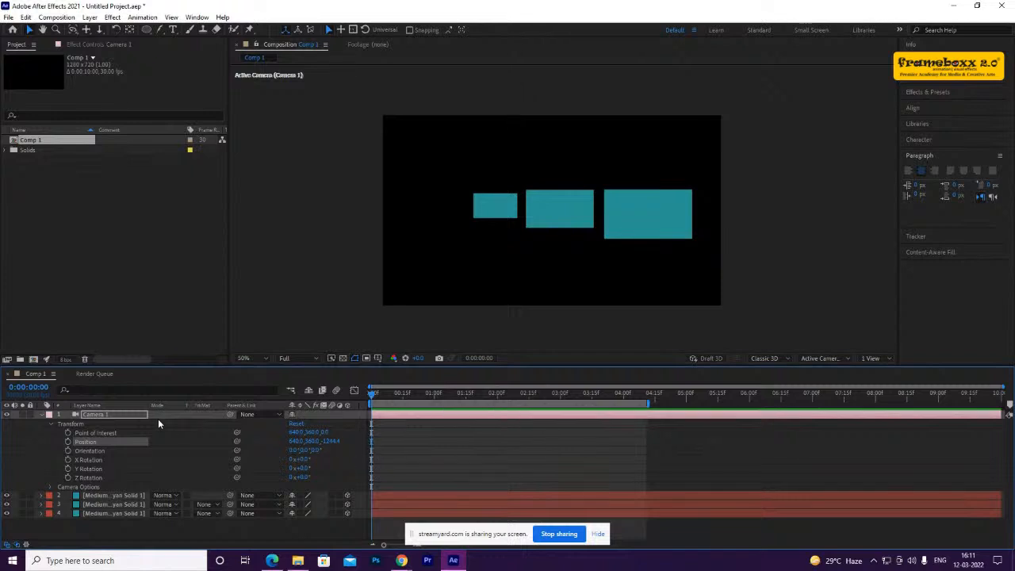
# Change the unkeyframed Camera 1 to a One-Node Camera in its settings
pyautogui.doubleClick(109, 414)
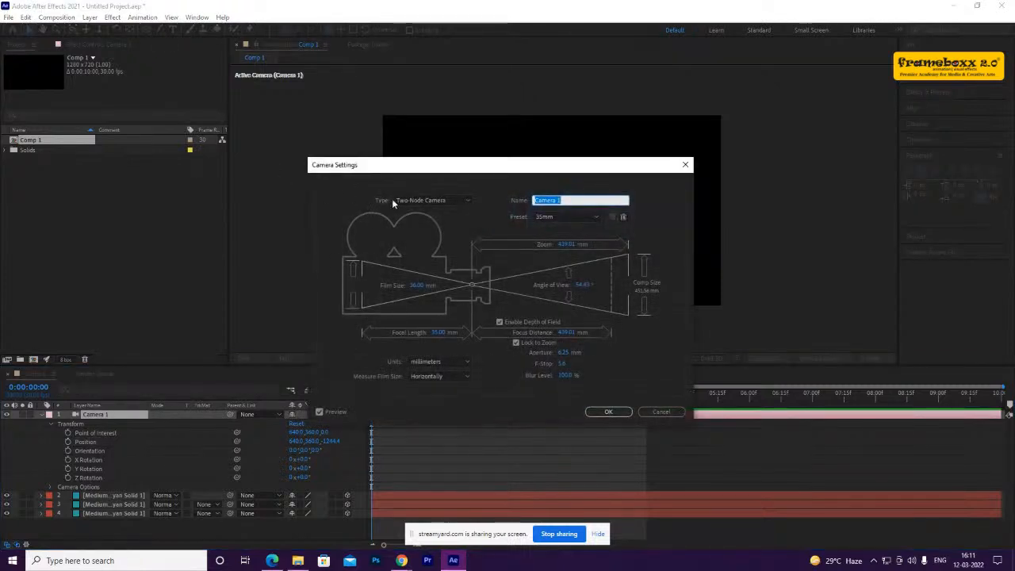
pyautogui.click(428, 200)
pyautogui.click(414, 212)
pyautogui.click(604, 411)
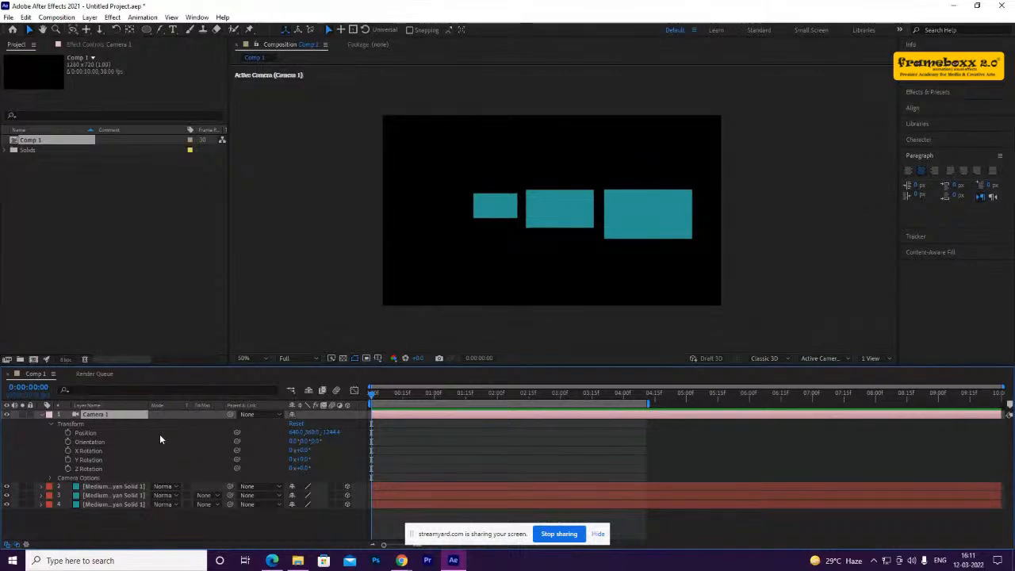
# Keyframe the camera's Position with Y 669 at 0 seconds and X 1150, Y 360 at 0:00:03:08, and scrub through the move
pyautogui.click(67, 433)
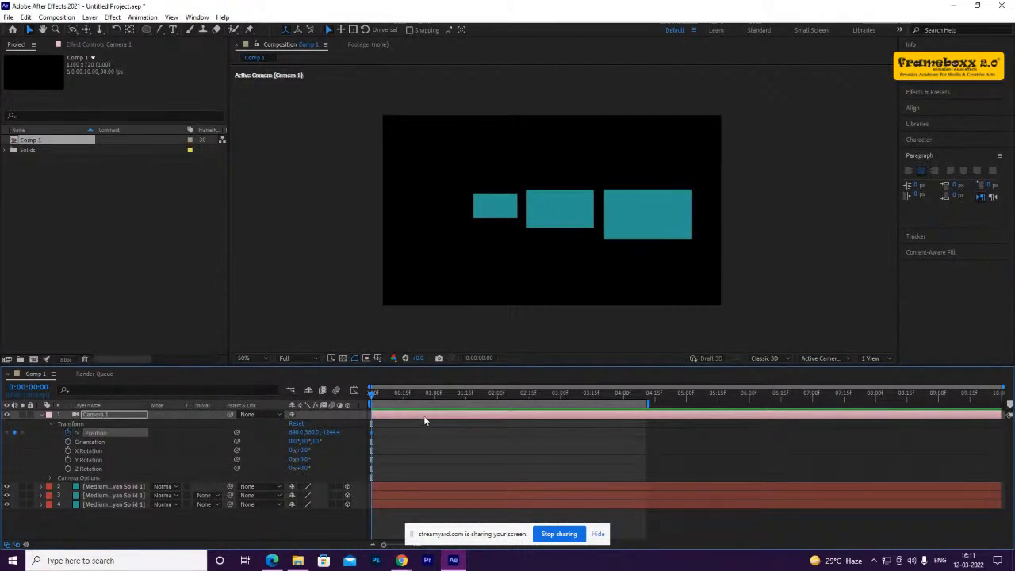
pyautogui.moveTo(492, 392); pyautogui.dragTo(577, 392)
pyautogui.moveTo(296, 433); pyautogui.dragTo(548, 413)
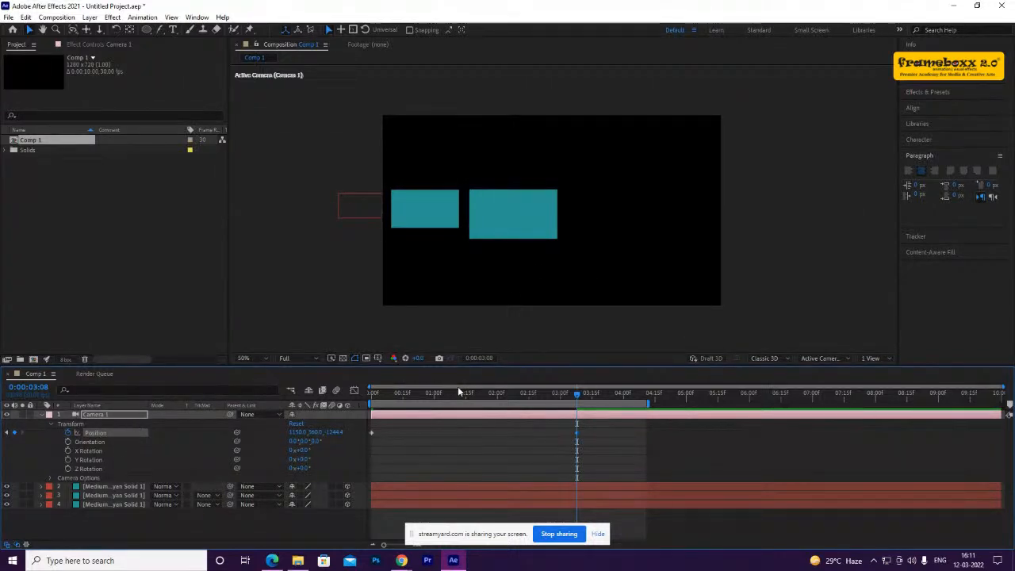
pyautogui.moveTo(409, 392); pyautogui.dragTo(479, 429)
pyautogui.moveTo(382, 392); pyautogui.dragTo(552, 397)
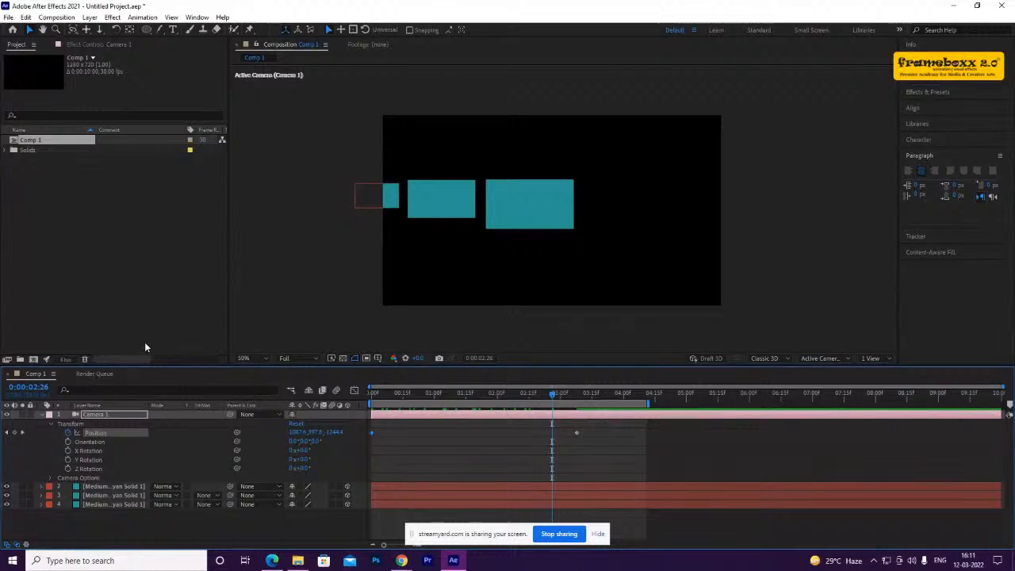
# Review the lens presets offered in Camera 1's settings and leave without changing anything
pyautogui.doubleClick(119, 416)
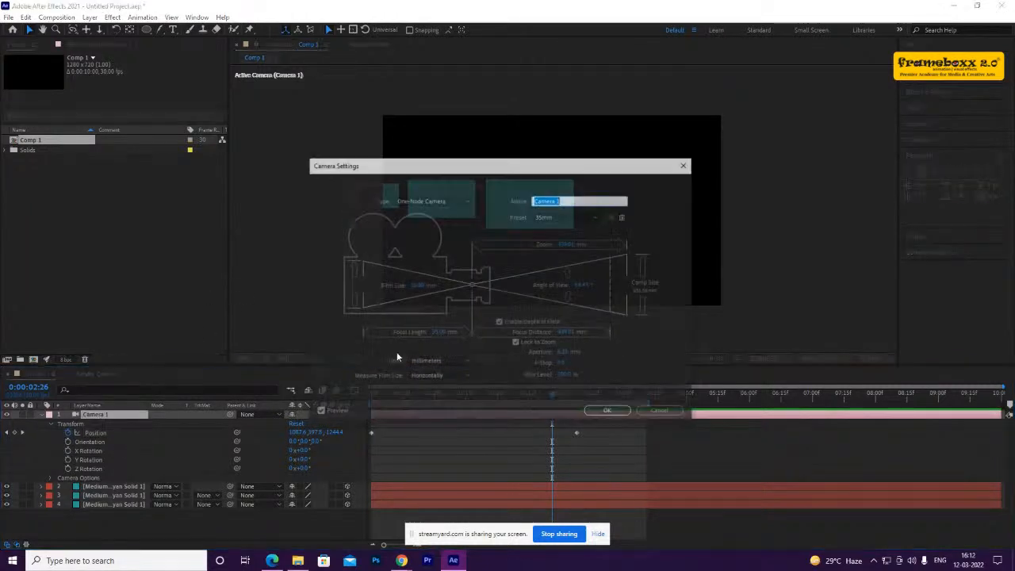
pyautogui.click(553, 217)
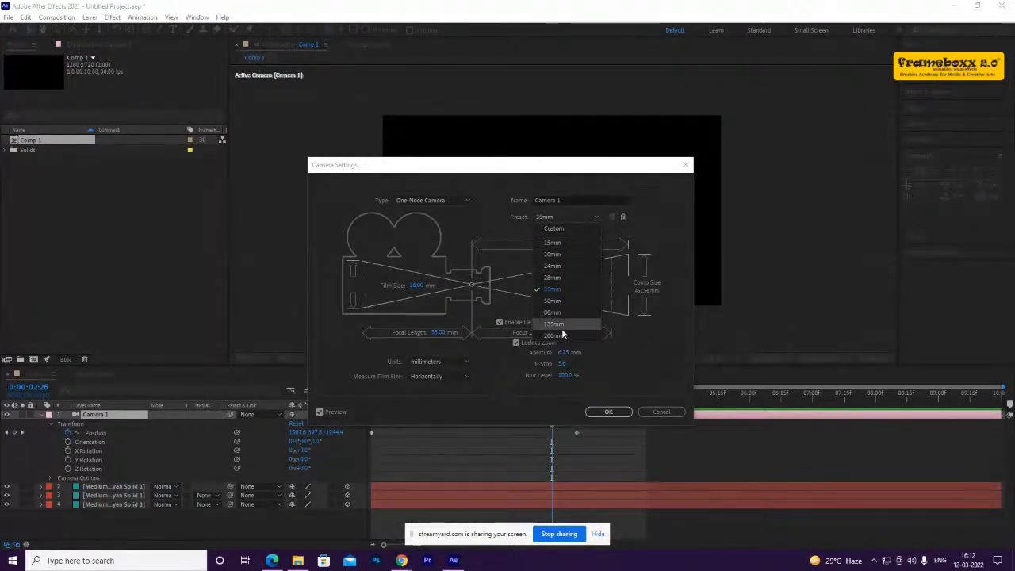
pyautogui.click(552, 169)
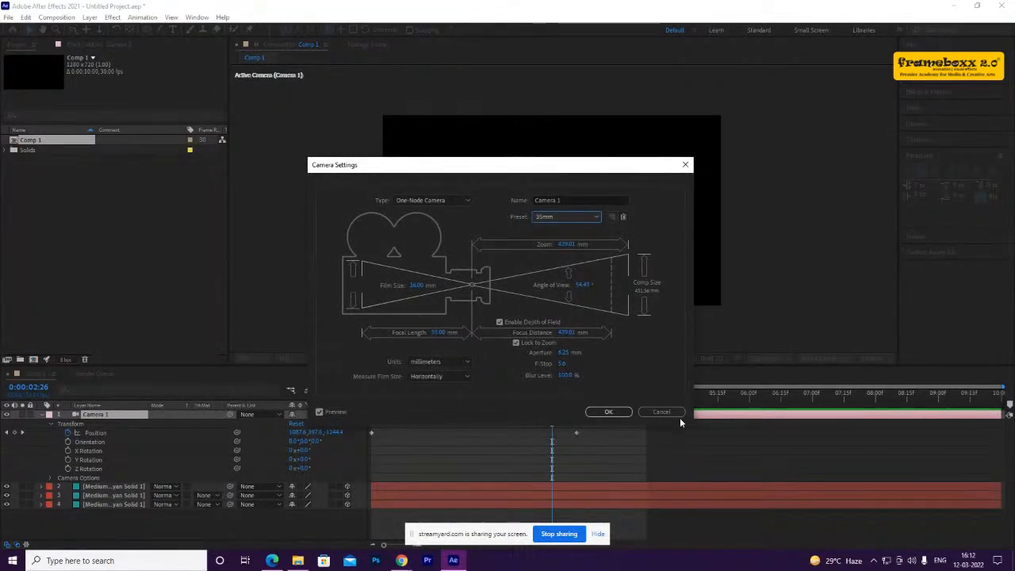
pyautogui.click(664, 411)
# Show the scene in the Top view with the camera's whole field of view in frame
pyautogui.click(839, 357)
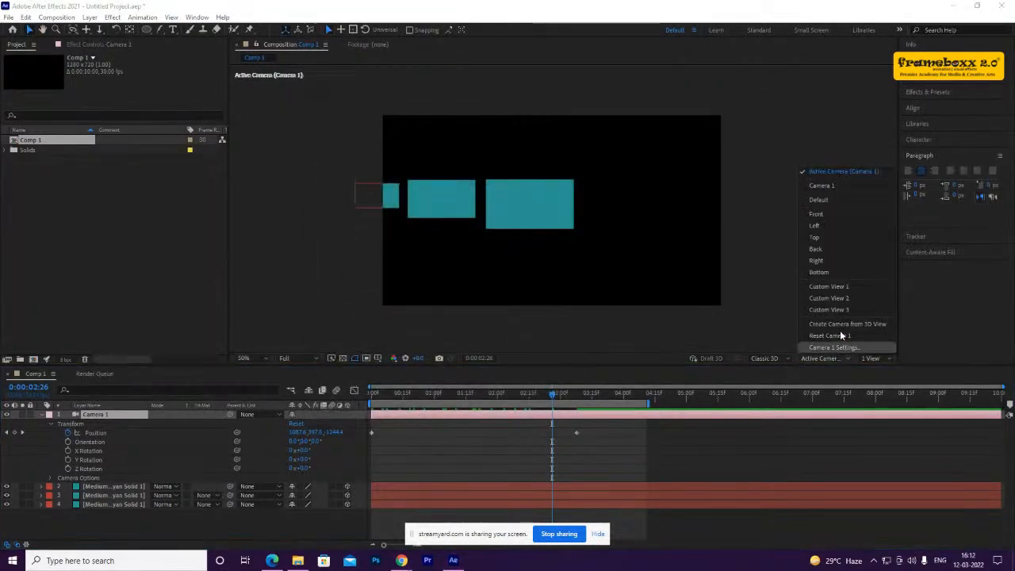
pyautogui.click(841, 241)
pyautogui.scroll(-6, 692, 248)
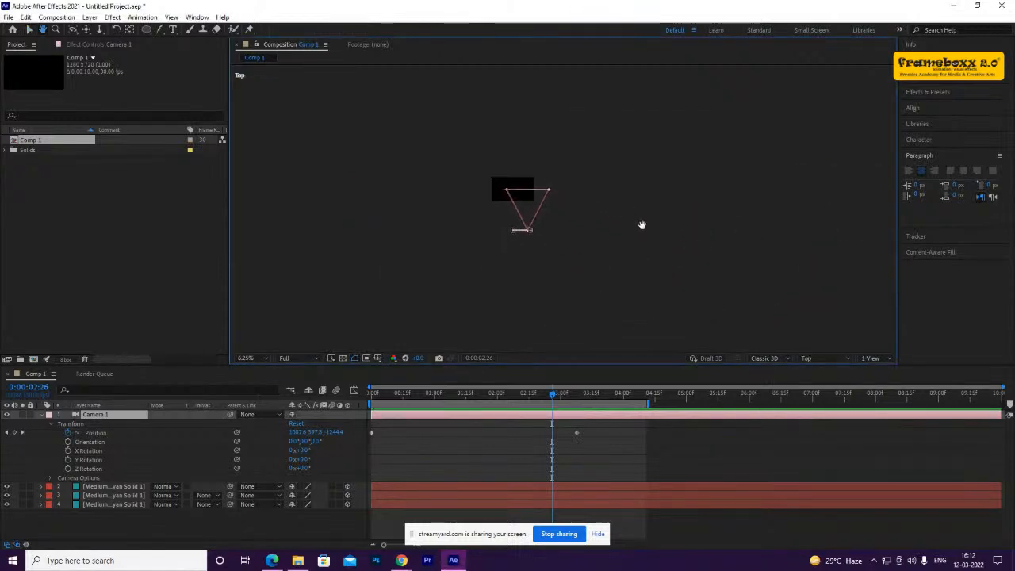
pyautogui.scroll(2, 576, 199)
pyautogui.moveTo(569, 222); pyautogui.dragTo(590, 236)
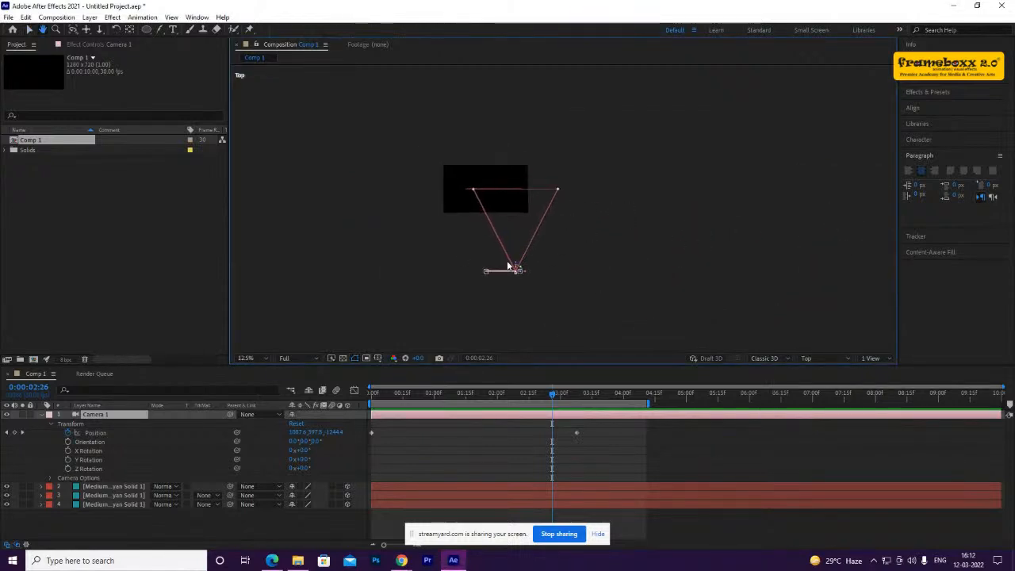
# Try the 15mm and 200mm lens presets on Camera 1, keeping its field of view visible beside the settings
pyautogui.doubleClick(83, 414)
pyautogui.moveTo(430, 170); pyautogui.dragTo(202, 156)
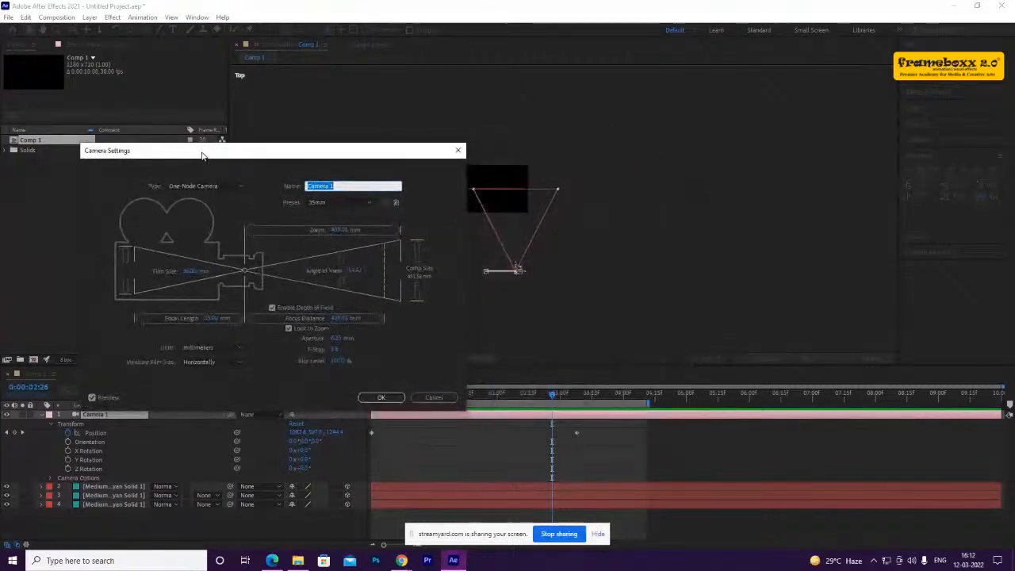
pyautogui.click(351, 201)
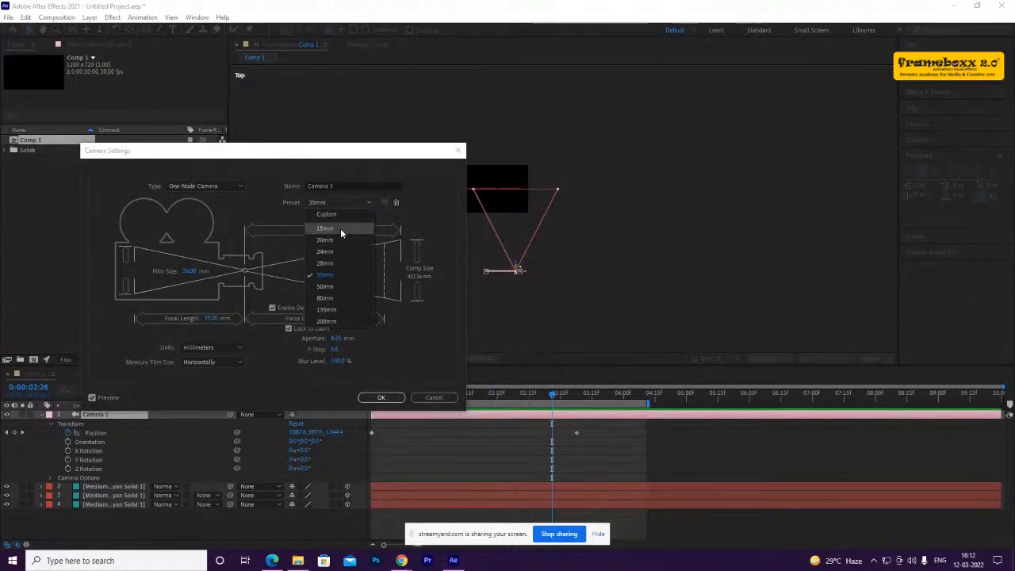
pyautogui.click(340, 228)
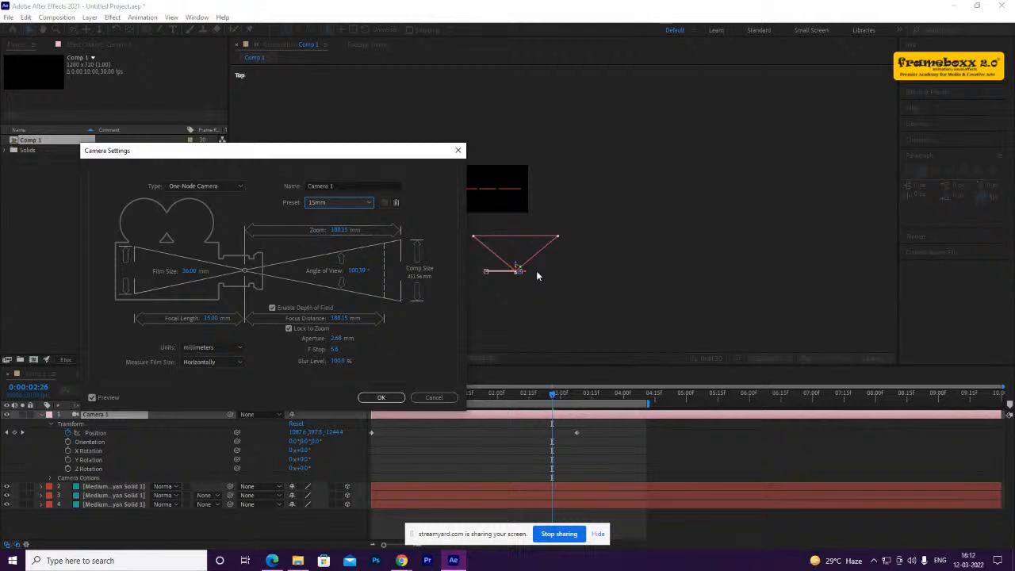
pyautogui.click(338, 199)
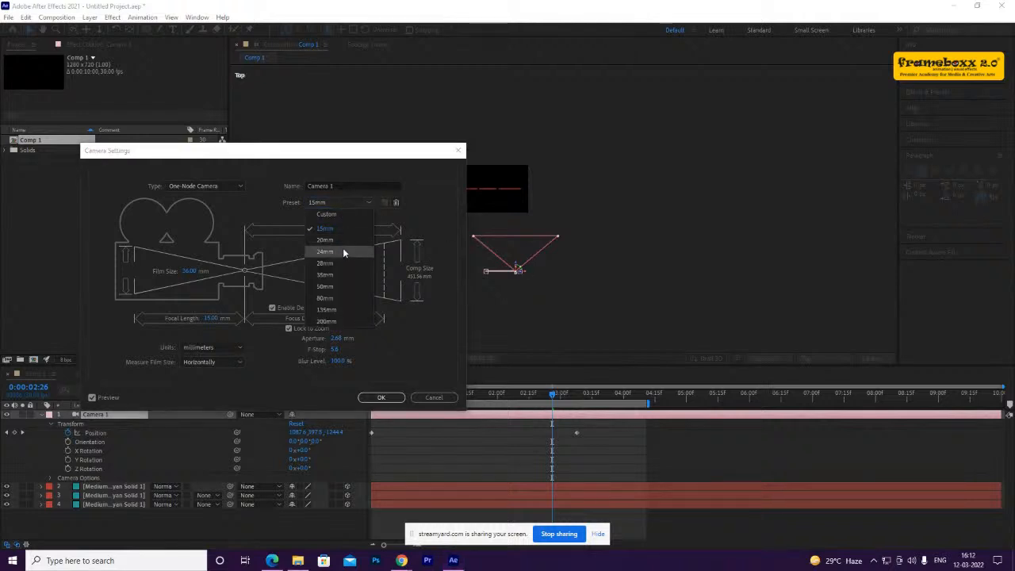
pyautogui.click(342, 318)
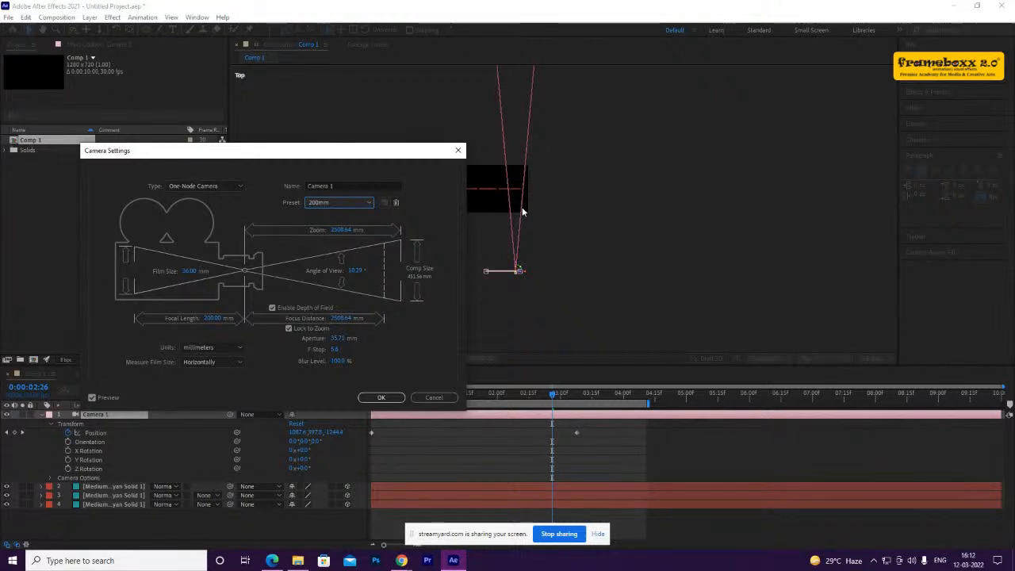
# Look through the lens presets again, try an Angle of View of 14°, and cancel the camera settings
pyautogui.click(333, 202)
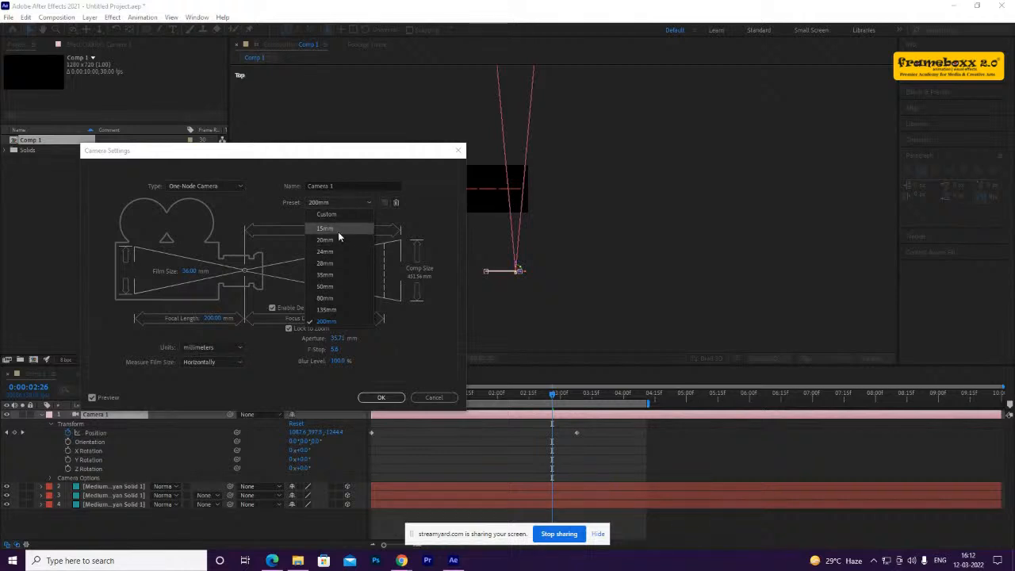
pyautogui.click(442, 229)
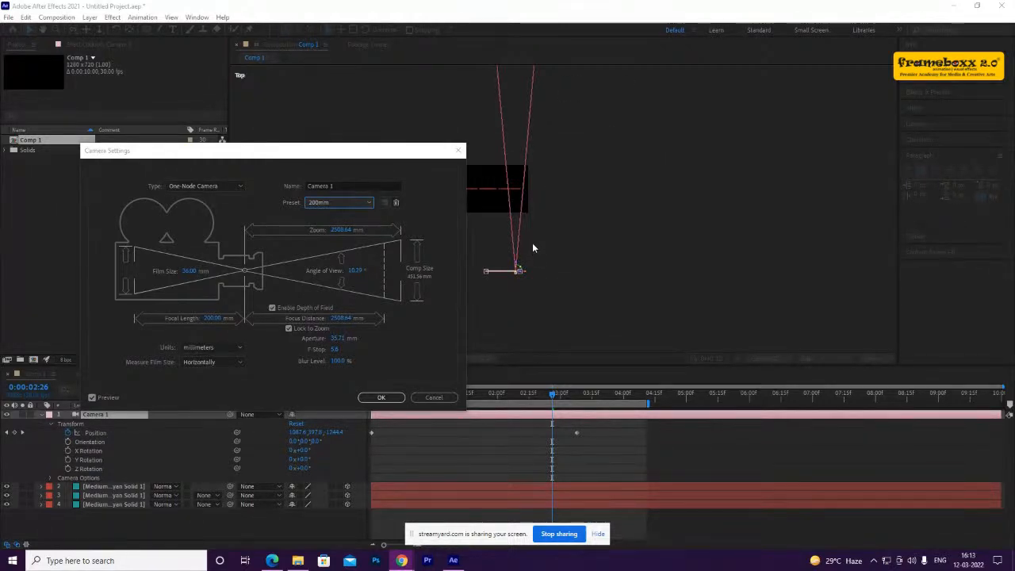
pyautogui.click(350, 202)
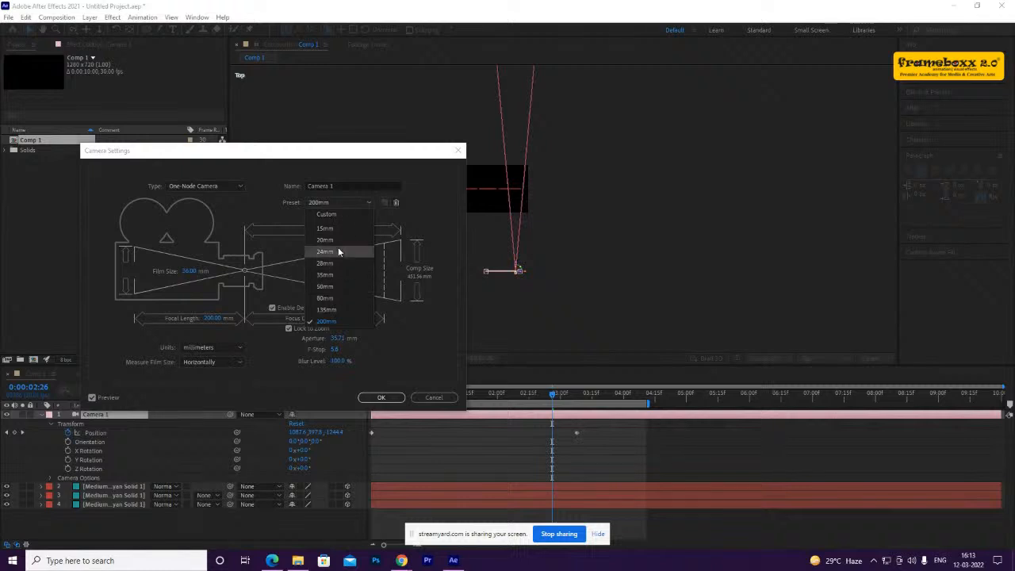
pyautogui.click(345, 154)
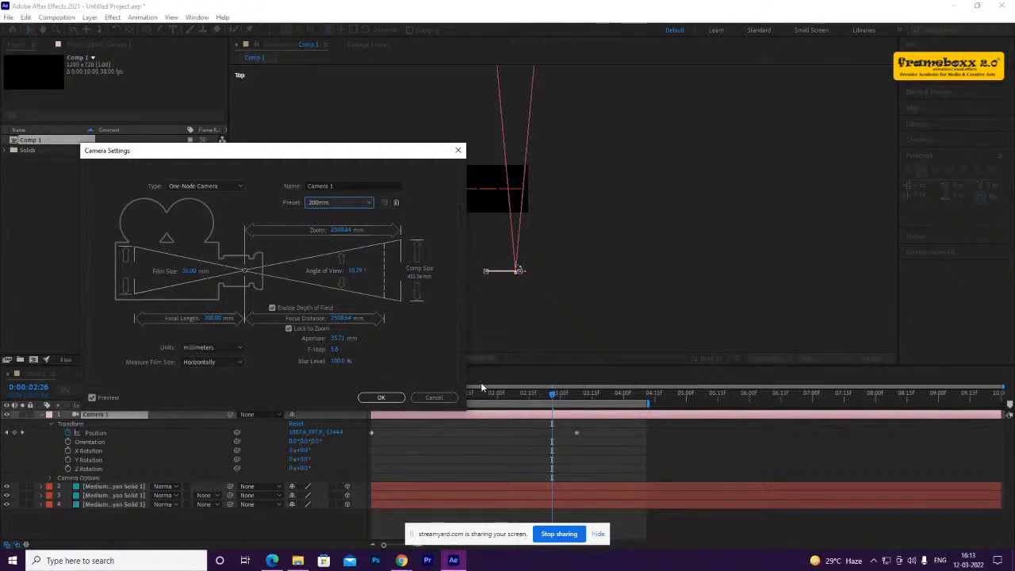
pyautogui.moveTo(339, 160); pyautogui.dragTo(353, 124)
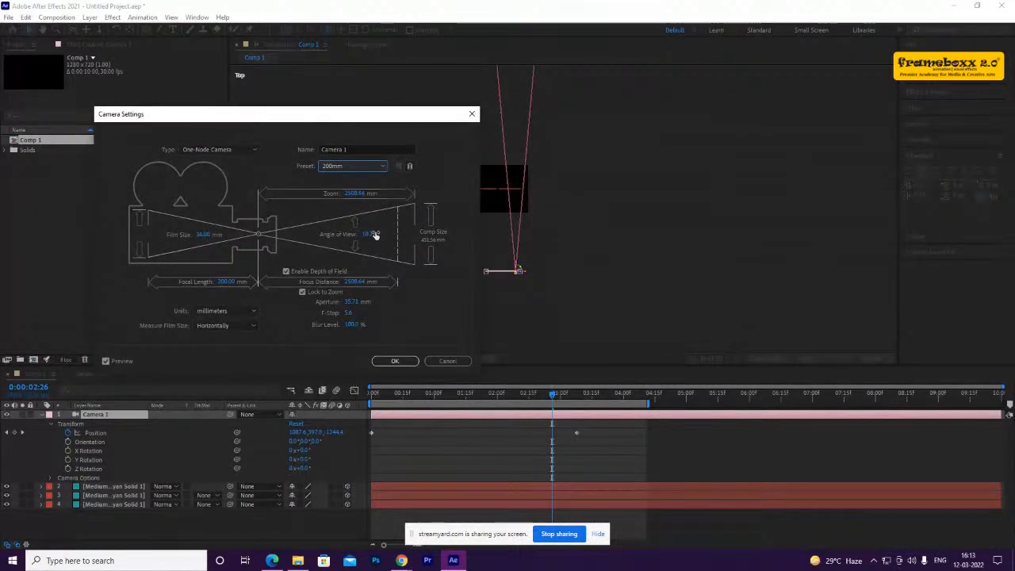
pyautogui.moveTo(374, 234); pyautogui.dragTo(368, 236)
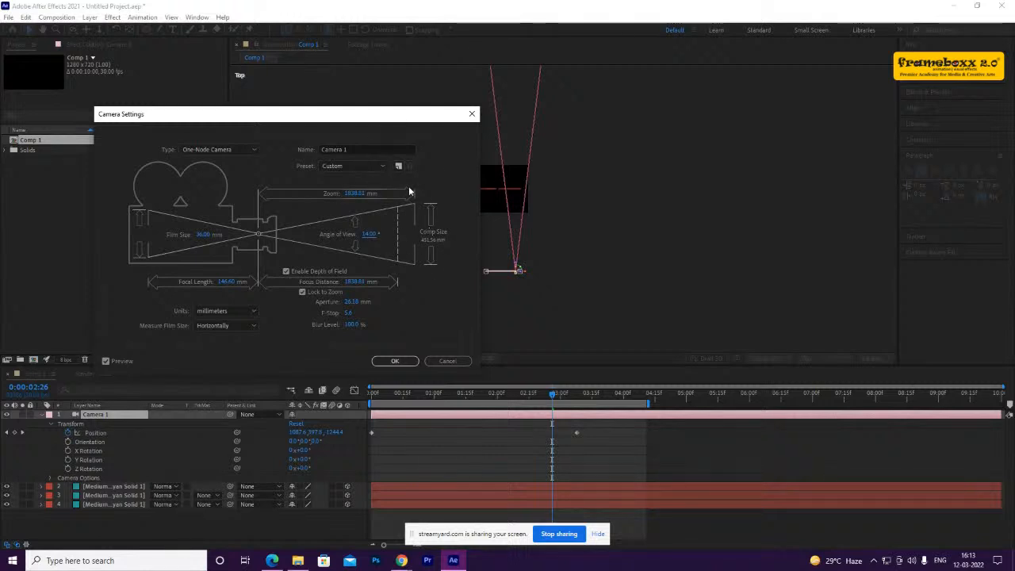
pyautogui.click(355, 282)
pyautogui.click(448, 360)
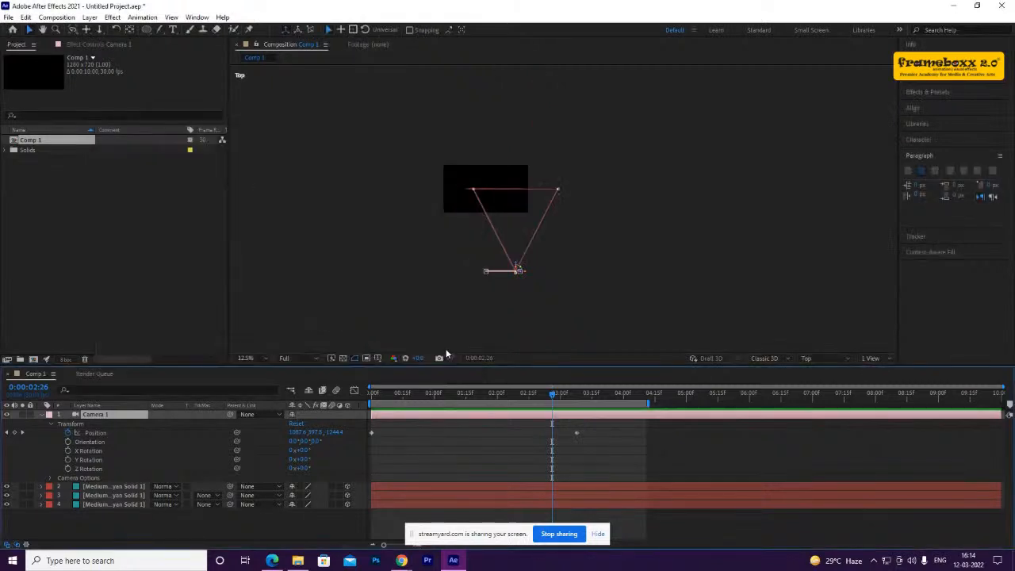
# Return to the Active Camera view at 50% zoom and move to 0 seconds
pyautogui.click(828, 357)
pyautogui.click(825, 174)
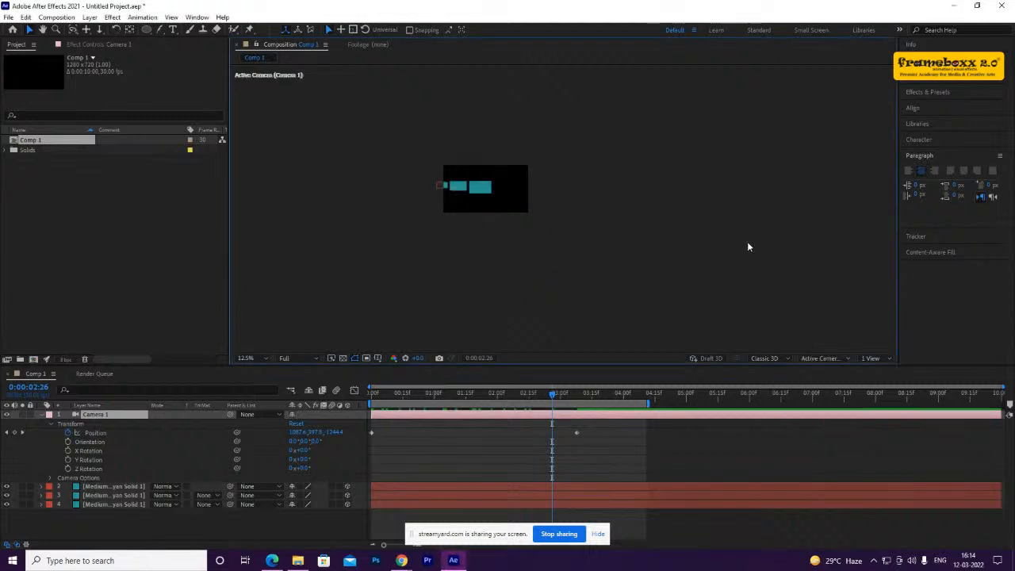
pyautogui.scroll(3, 483, 235)
pyautogui.press('space')
pyautogui.moveTo(498, 226); pyautogui.dragTo(786, 263)
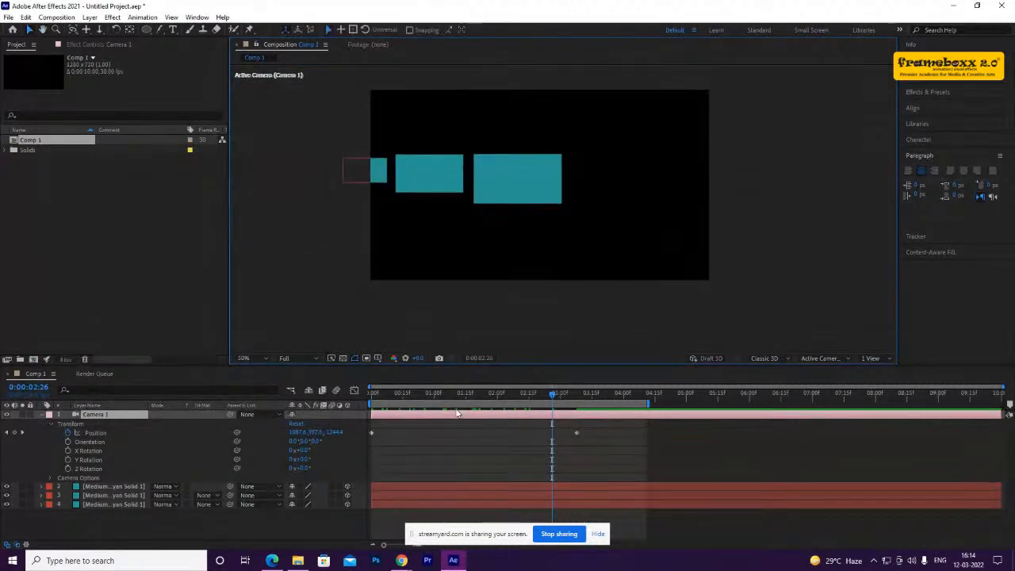
pyautogui.moveTo(461, 391); pyautogui.dragTo(356, 411)
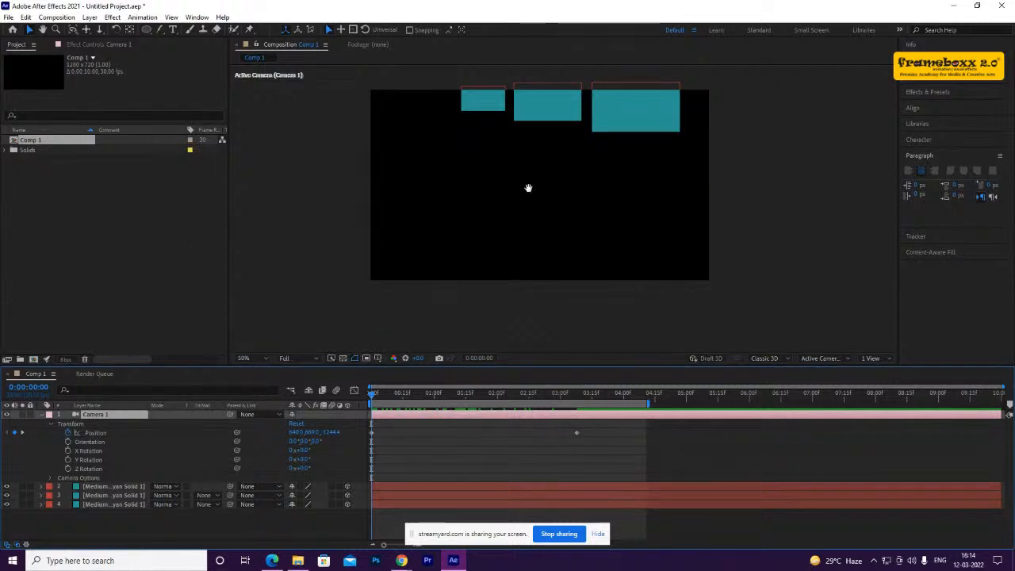
pyautogui.moveTo(528, 188); pyautogui.dragTo(534, 203)
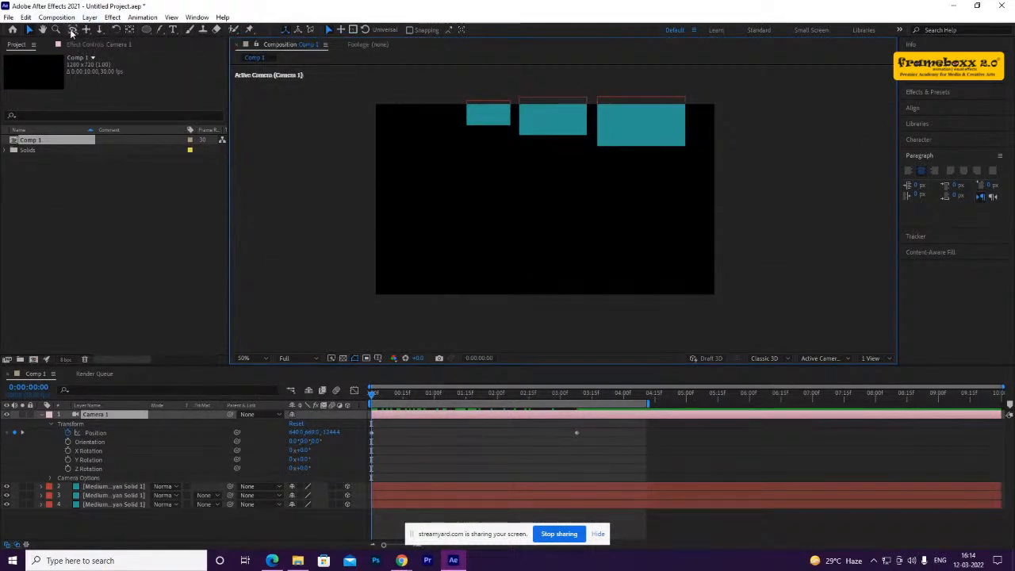
# Activate the Orbit Around Camera POI tool and change Camera 1's type to Two-Node Camera
pyautogui.moveTo(72, 30); pyautogui.dragTo(92, 30)
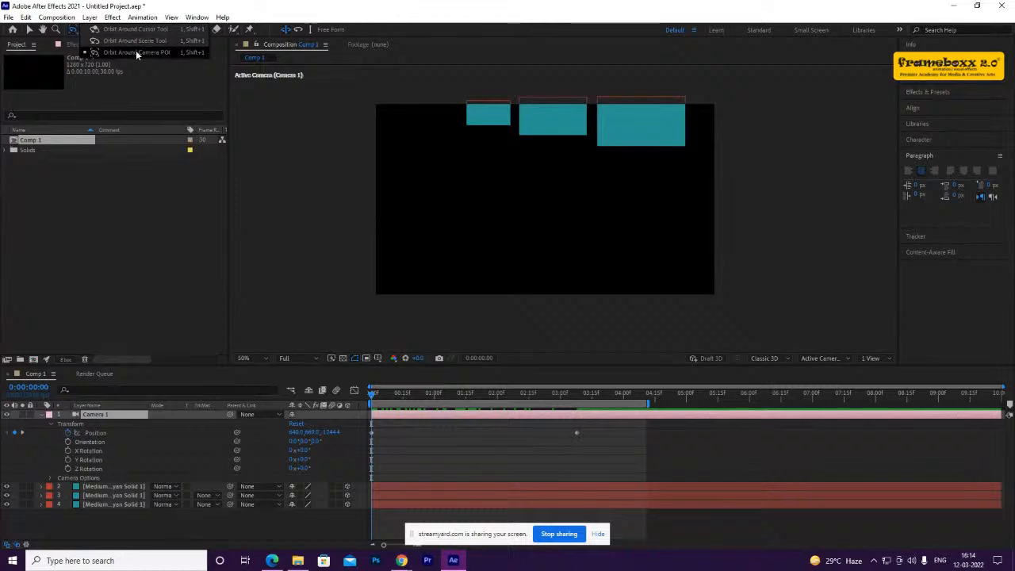
pyautogui.click(136, 51)
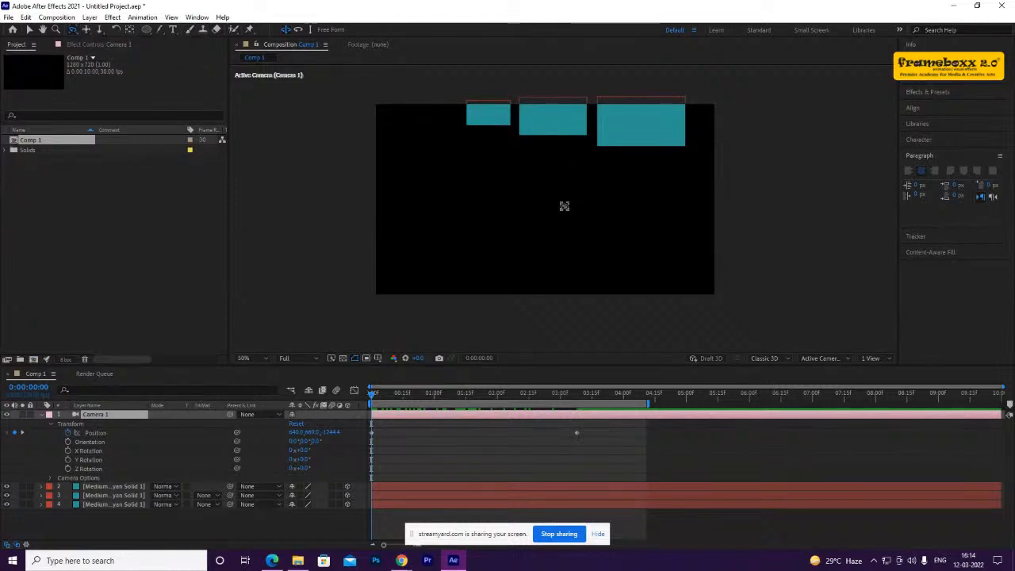
pyautogui.doubleClick(123, 412)
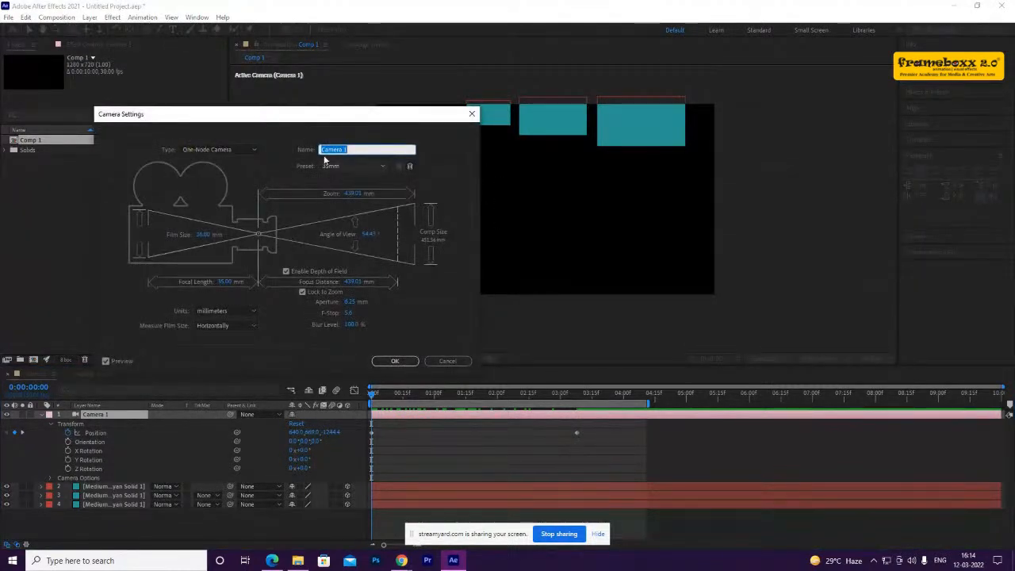
pyautogui.click(207, 150)
pyautogui.click(215, 172)
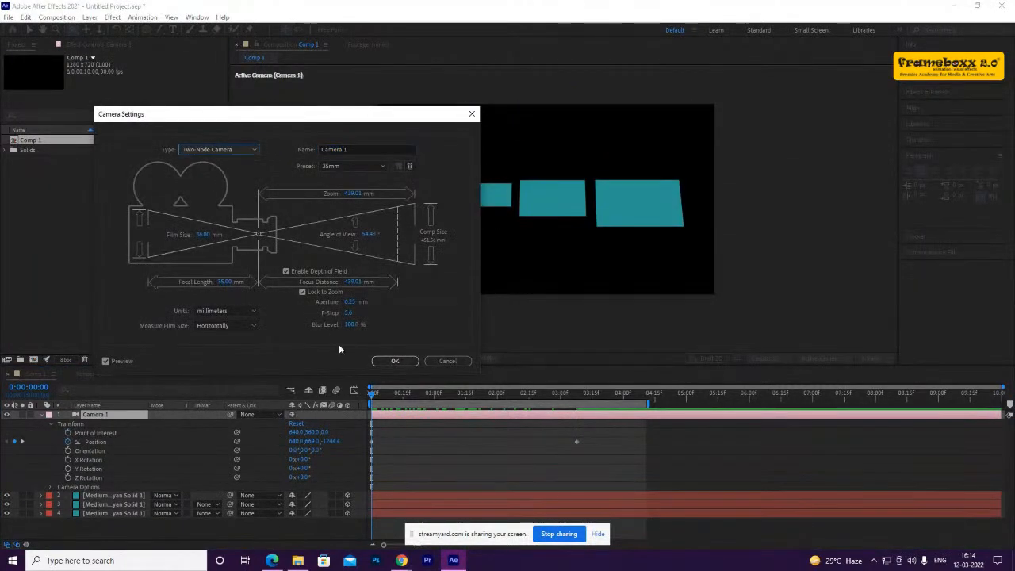
pyautogui.click(395, 360)
# Try orbiting Camera 1 at 0 seconds, reset its transform and remove its Position keyframes
pyautogui.moveTo(394, 395); pyautogui.dragTo(358, 408)
pyautogui.moveTo(537, 218); pyautogui.dragTo(478, 236)
pyautogui.click(297, 425)
pyautogui.moveTo(717, 432); pyautogui.dragTo(364, 476)
pyautogui.click(363, 471)
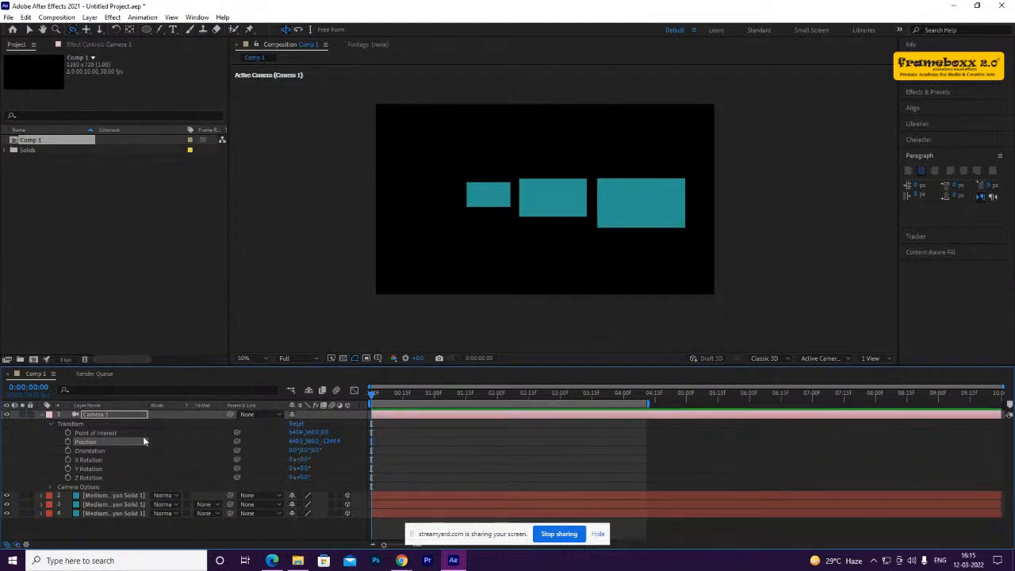
# Animate Camera 1's Position from 0 seconds to 0:00:03:25 by orbiting it around its point of interest at the later time
pyautogui.click(68, 441)
pyautogui.click(566, 392)
pyautogui.moveTo(577, 394); pyautogui.dragTo(613, 393)
pyautogui.moveTo(601, 235); pyautogui.dragTo(569, 247)
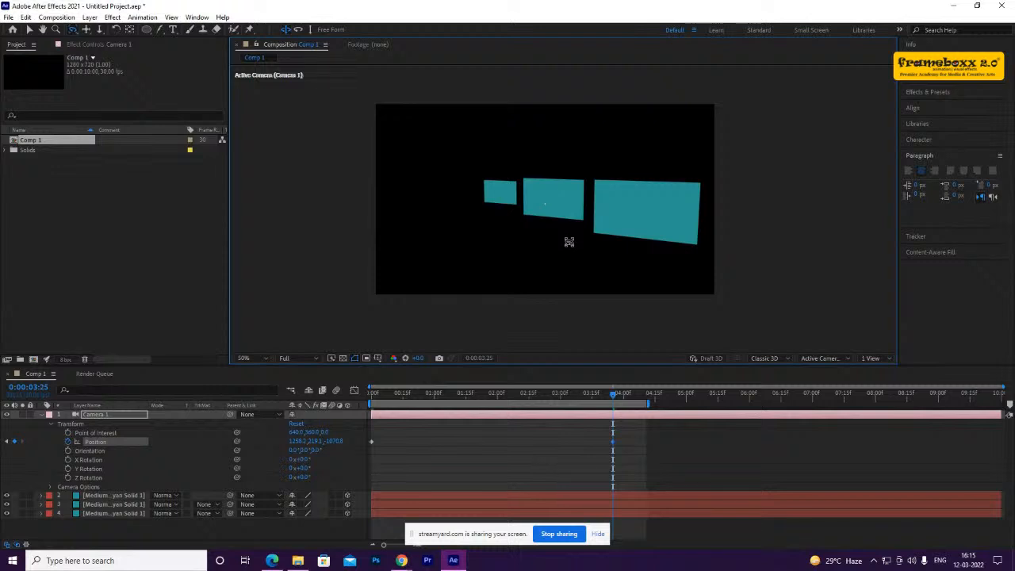
pyautogui.moveTo(571, 211); pyautogui.dragTo(591, 225)
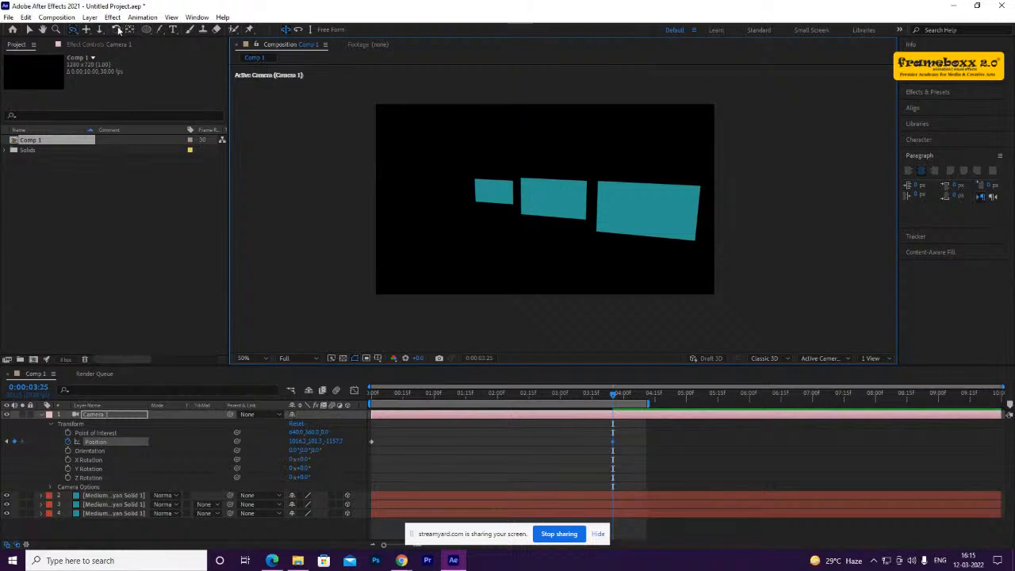
# Pan Camera 1 at 0:00:03:25 with the Pan Under Cursor tool, shifting the solids toward the frame's lower left
pyautogui.click(73, 29)
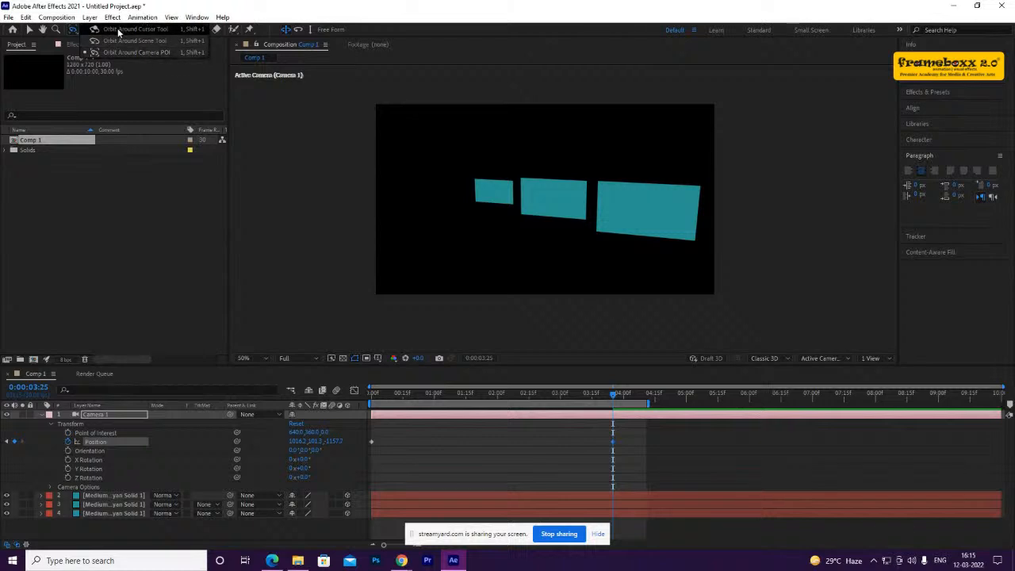
pyautogui.click(73, 31)
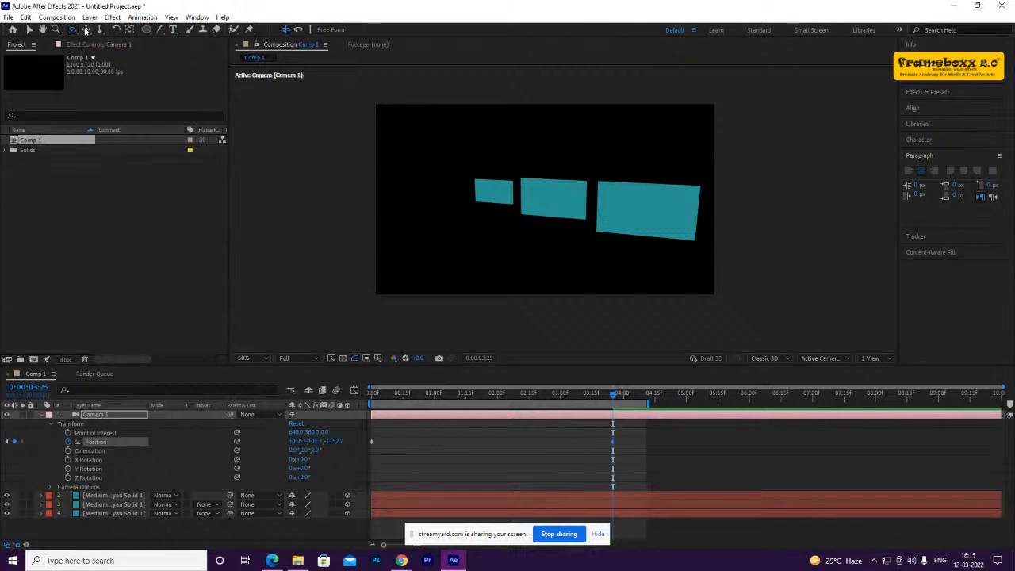
pyautogui.click(86, 30)
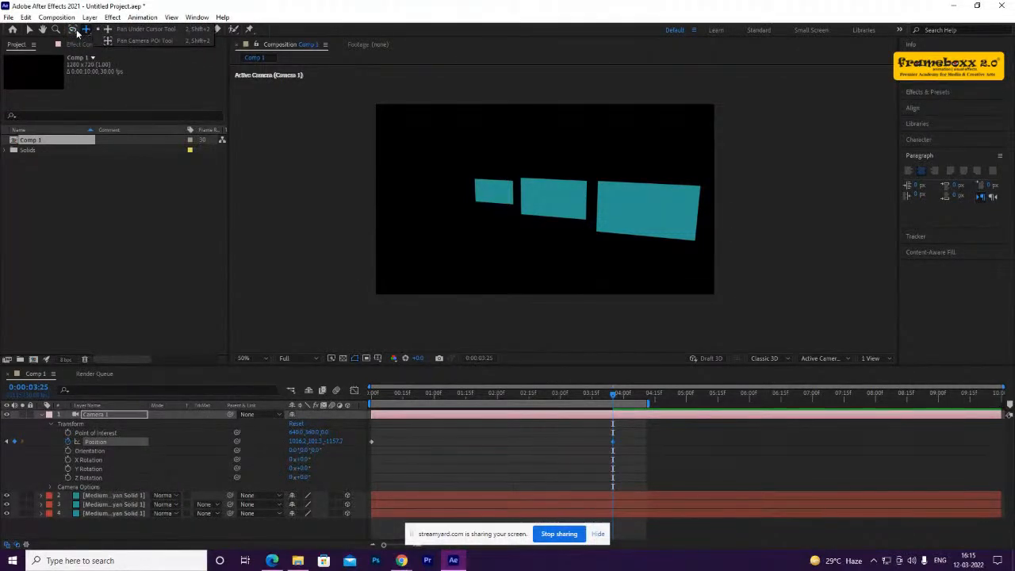
pyautogui.click(530, 204)
pyautogui.moveTo(530, 203); pyautogui.dragTo(421, 247)
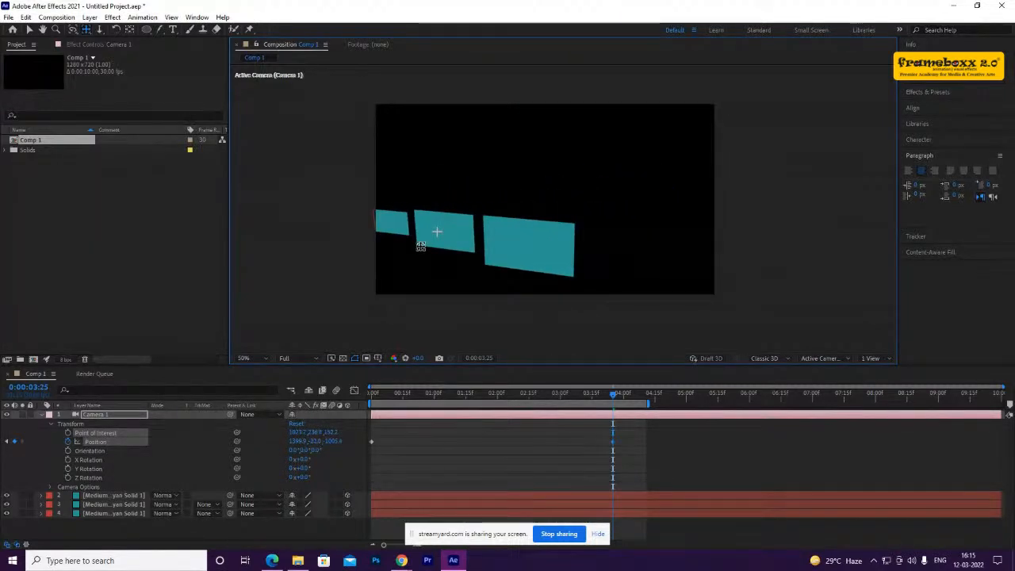
# Move Camera 1 close to the solids at 0 seconds with the Dolly Towards Cursor tool
pyautogui.moveTo(612, 394); pyautogui.dragTo(371, 394)
pyautogui.click(100, 30)
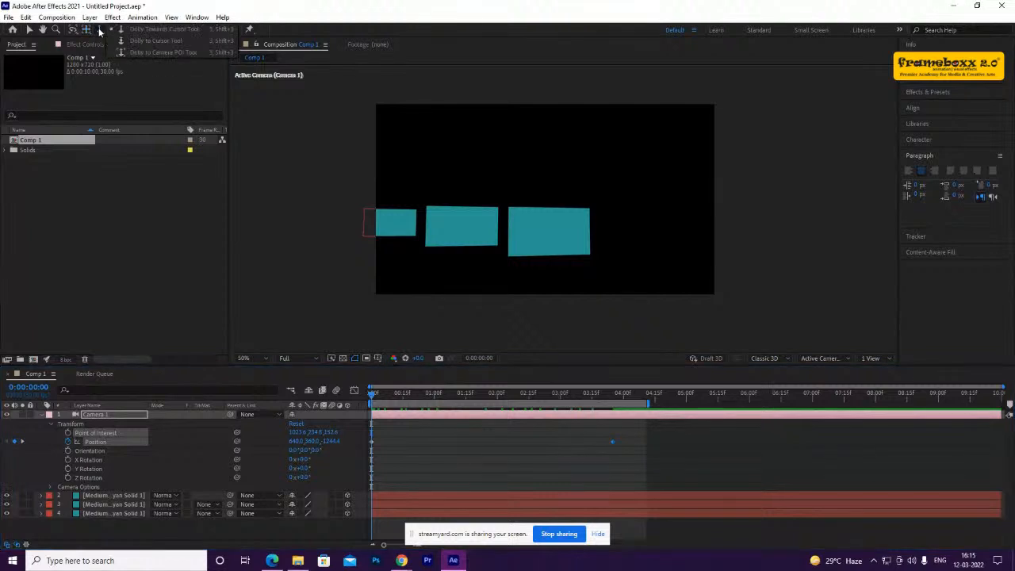
pyautogui.click(159, 30)
pyautogui.moveTo(486, 228); pyautogui.dragTo(518, 186)
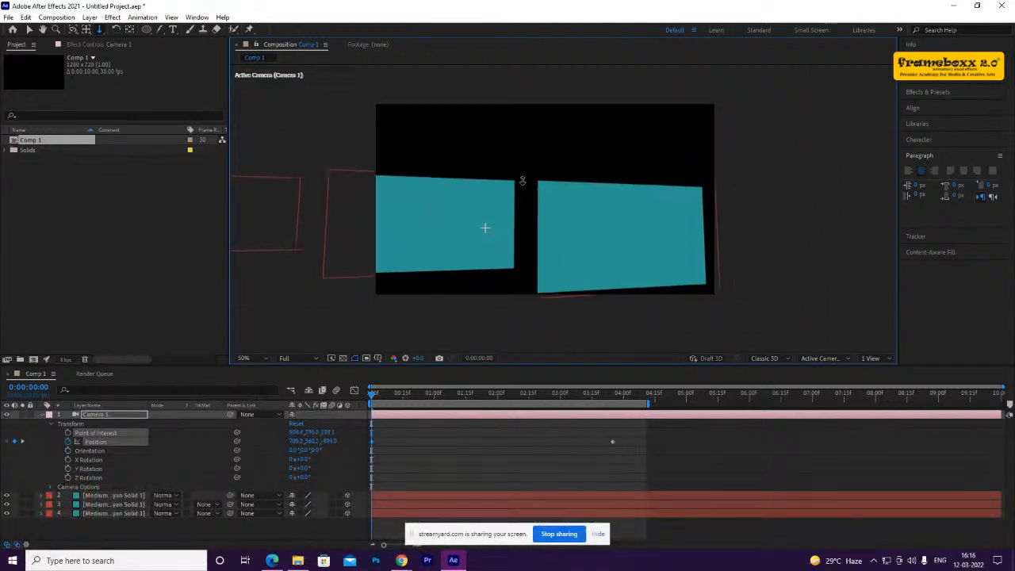
pyautogui.moveTo(464, 392); pyautogui.dragTo(335, 442)
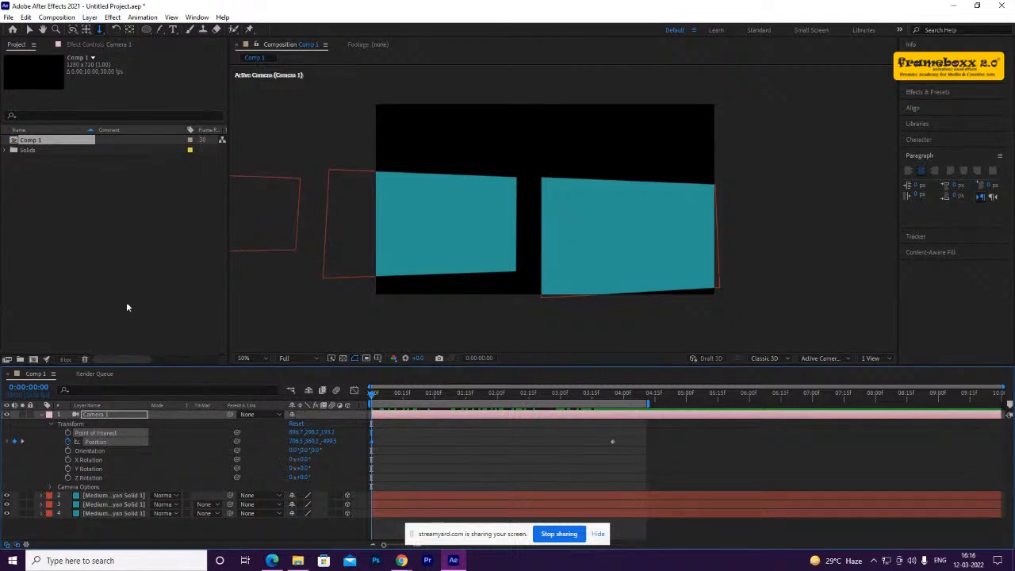
# Start a file import and browse New Volume (F:) to the Webinar folder inside My work
pyautogui.click(111, 285)
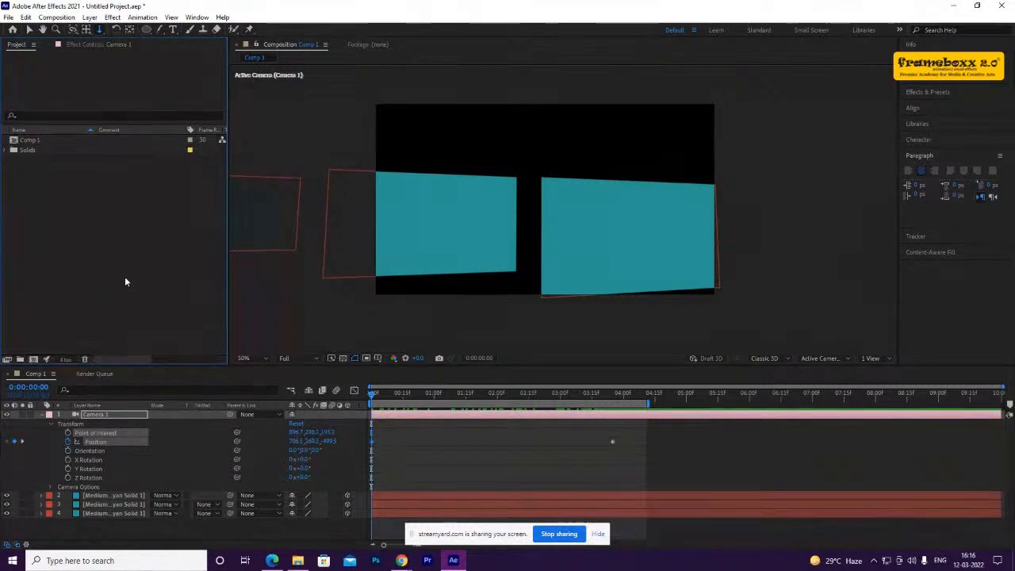
pyautogui.doubleClick(112, 270)
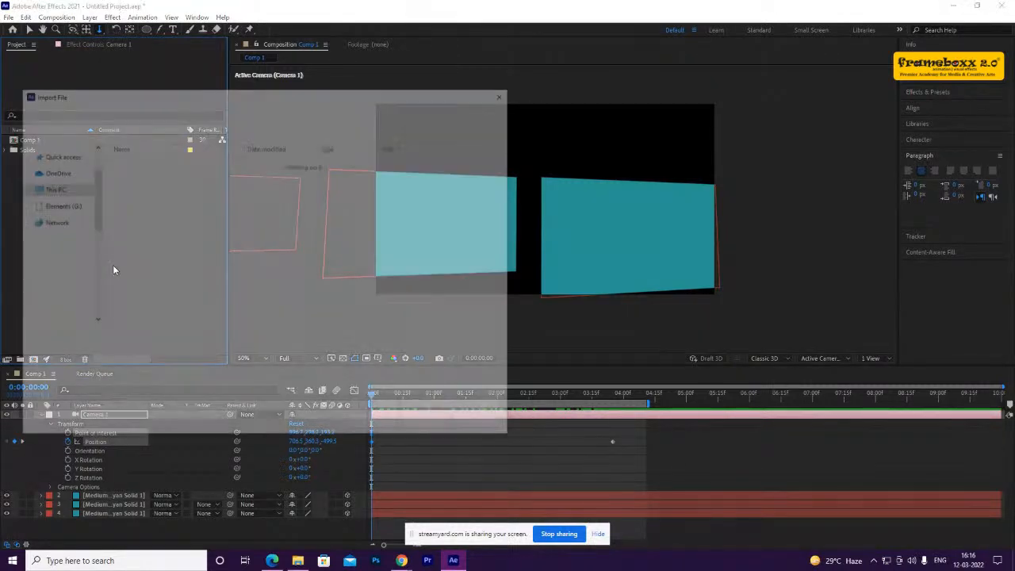
pyautogui.click(103, 111)
pyautogui.scroll(-3, 149, 284)
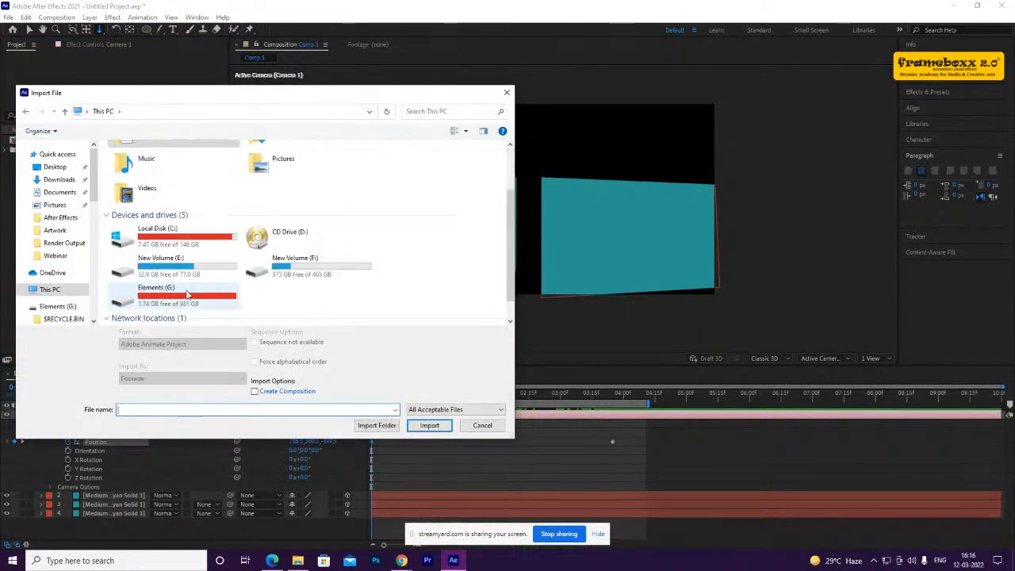
pyautogui.doubleClick(278, 261)
pyautogui.doubleClick(146, 185)
pyautogui.doubleClick(150, 163)
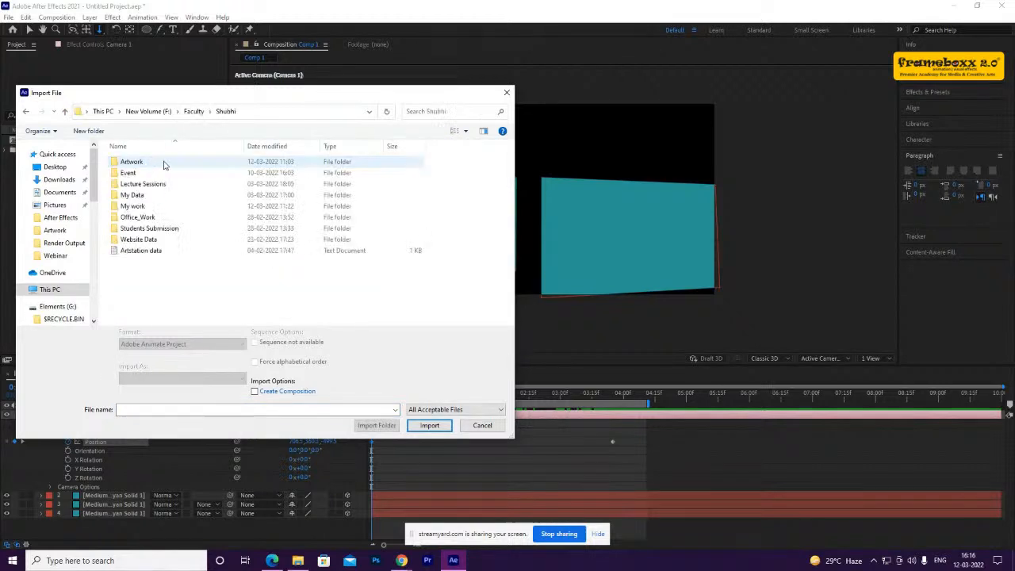
pyautogui.doubleClick(134, 205)
pyautogui.doubleClick(138, 187)
# Import camera intro.aep from the Projection File folder inside the nested Webinar folder
pyautogui.doubleClick(147, 162)
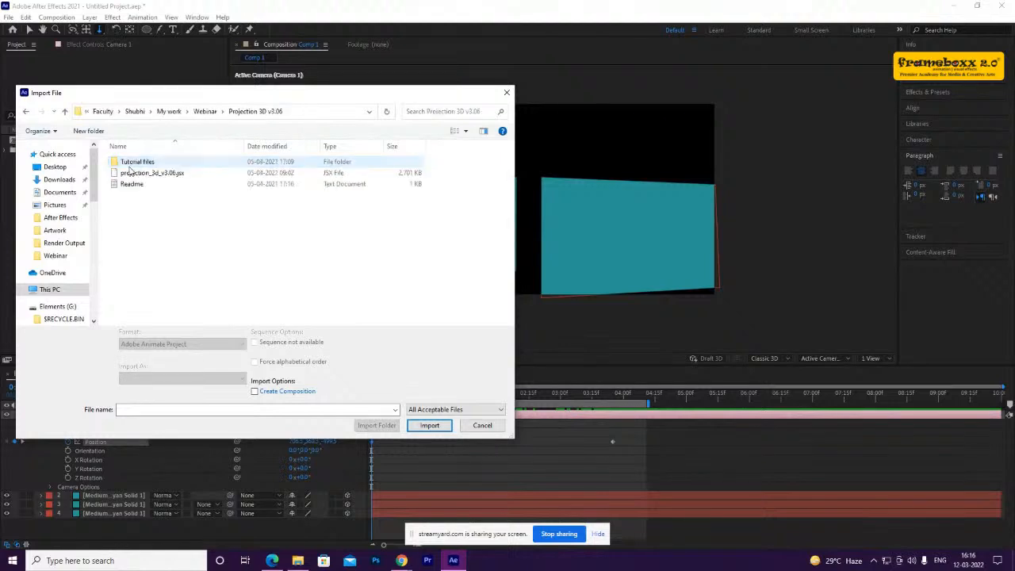
pyautogui.click(205, 111)
pyautogui.doubleClick(136, 172)
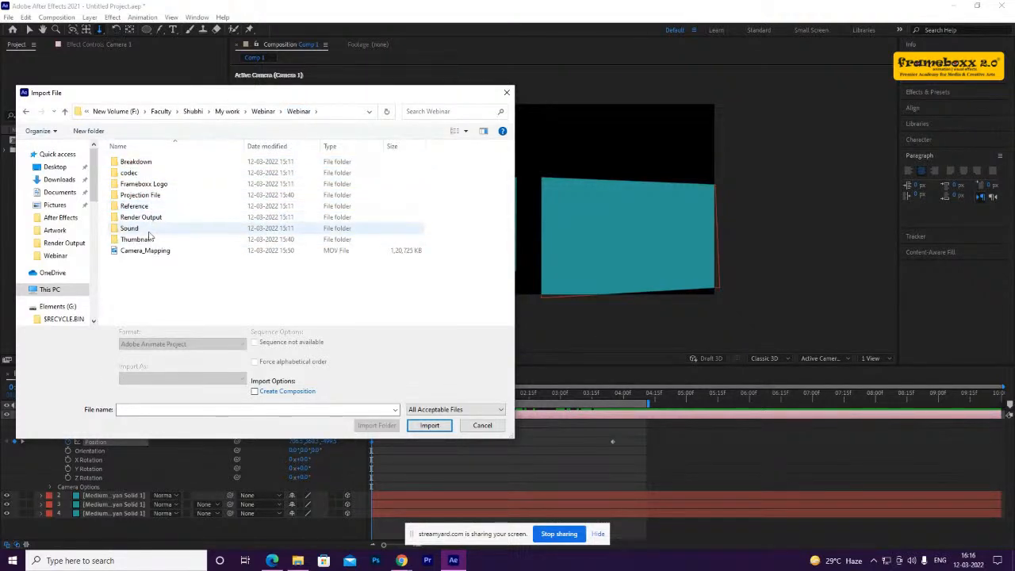
pyautogui.doubleClick(140, 195)
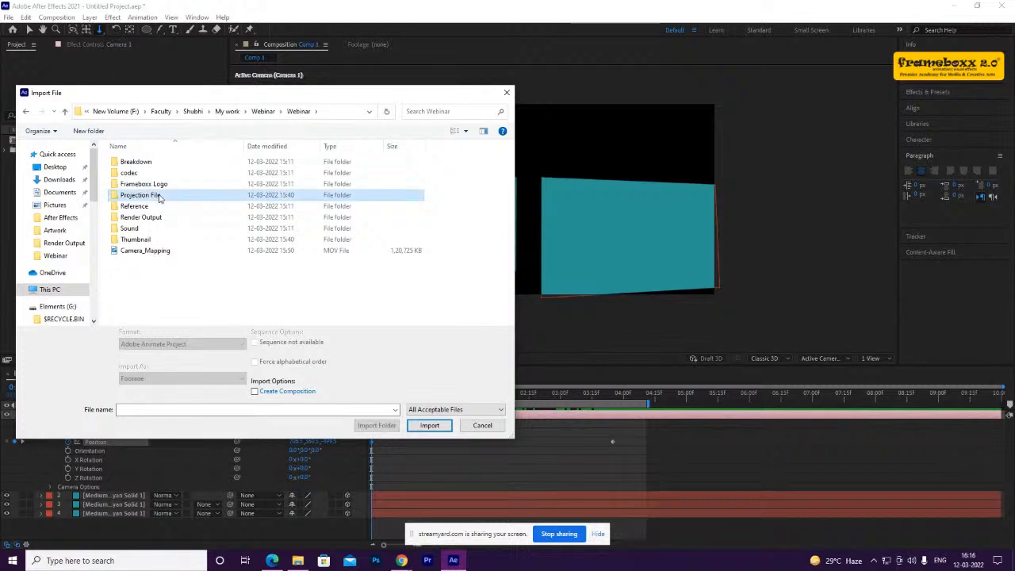
pyautogui.click(333, 173)
pyautogui.click(429, 425)
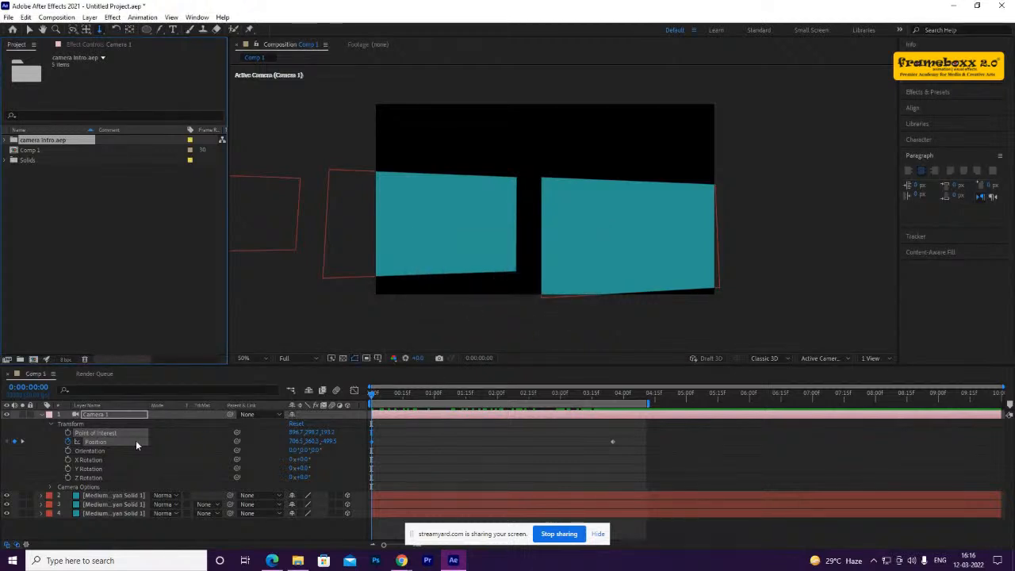
# Open Comp 1 from the imported camera intro.aep folder and scrub it back to 0 seconds
pyautogui.click(8, 140)
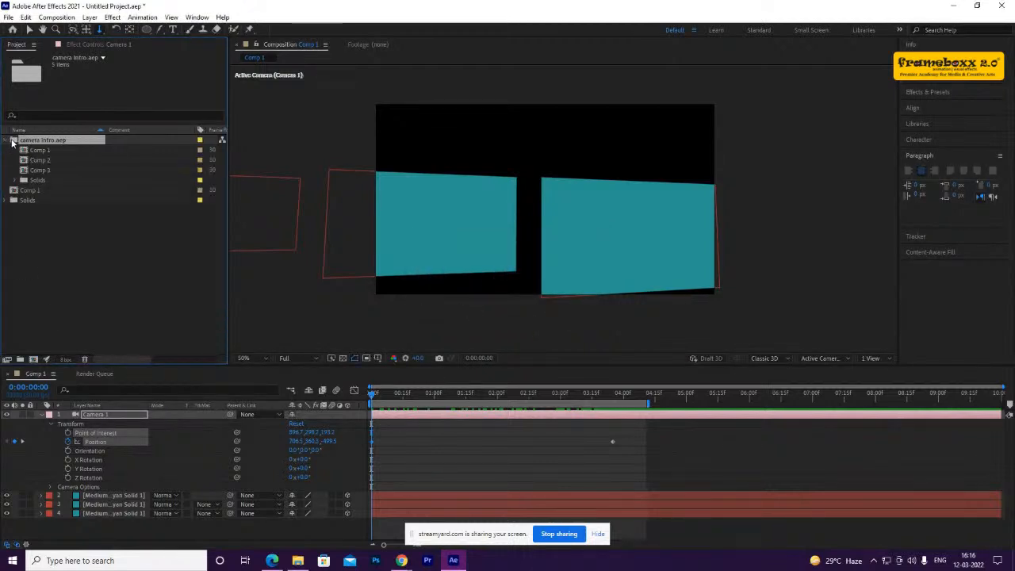
pyautogui.doubleClick(37, 151)
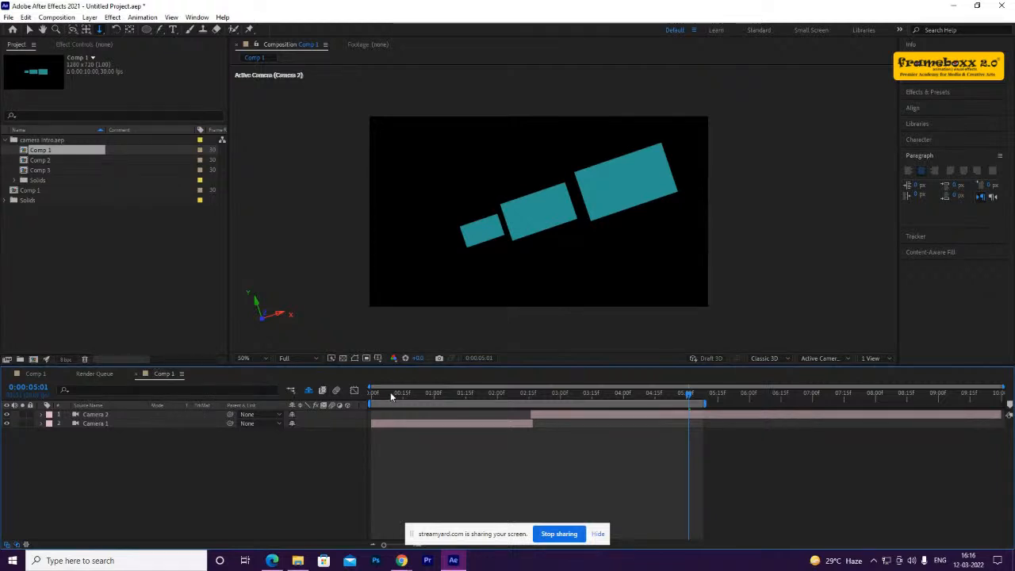
pyautogui.moveTo(391, 396); pyautogui.dragTo(351, 398)
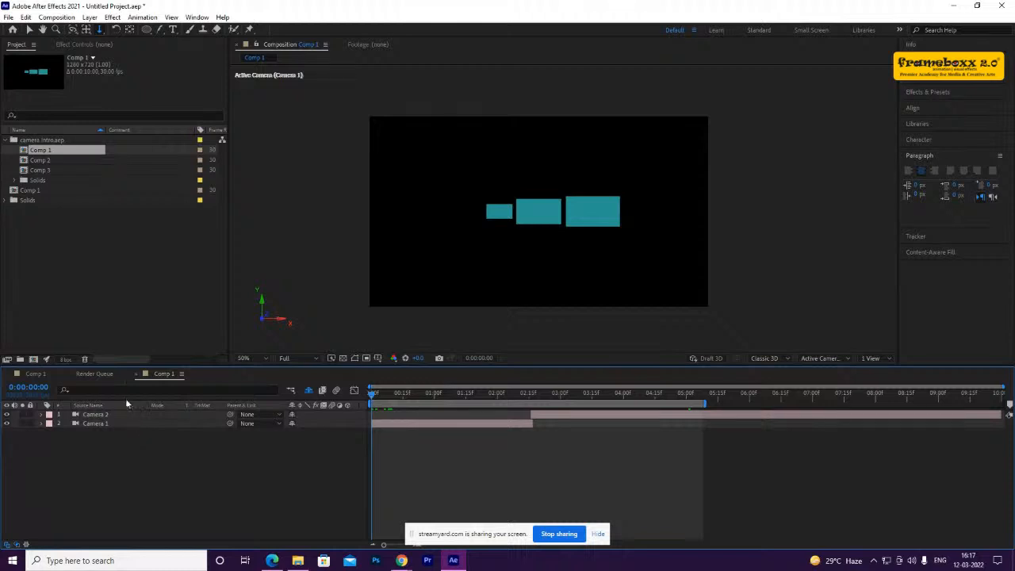
# Split Camera 1 and all three solids at 0:00:00:10 in the original Comp 1, and compare the two cameras
pyautogui.click(38, 374)
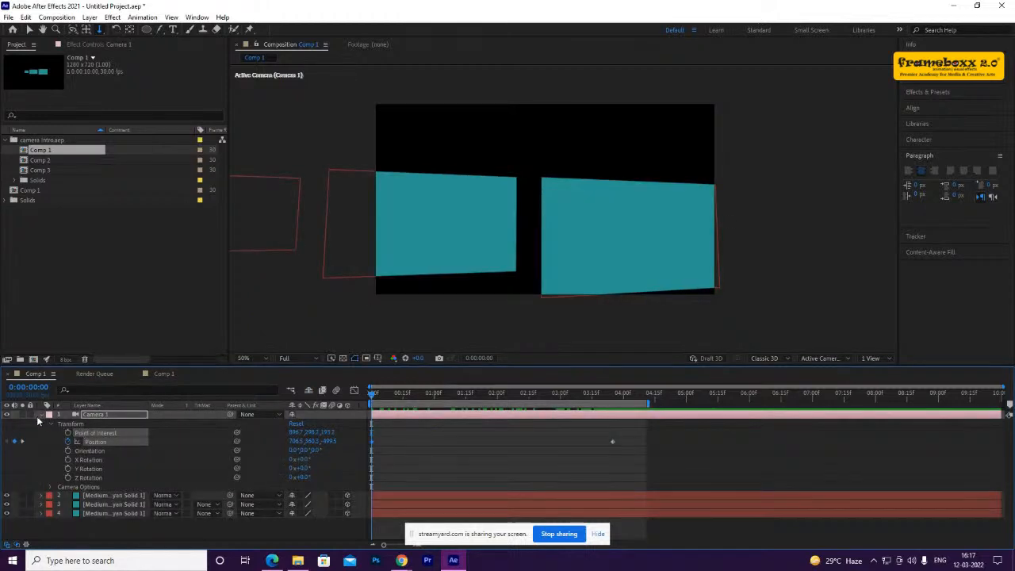
pyautogui.click(52, 414)
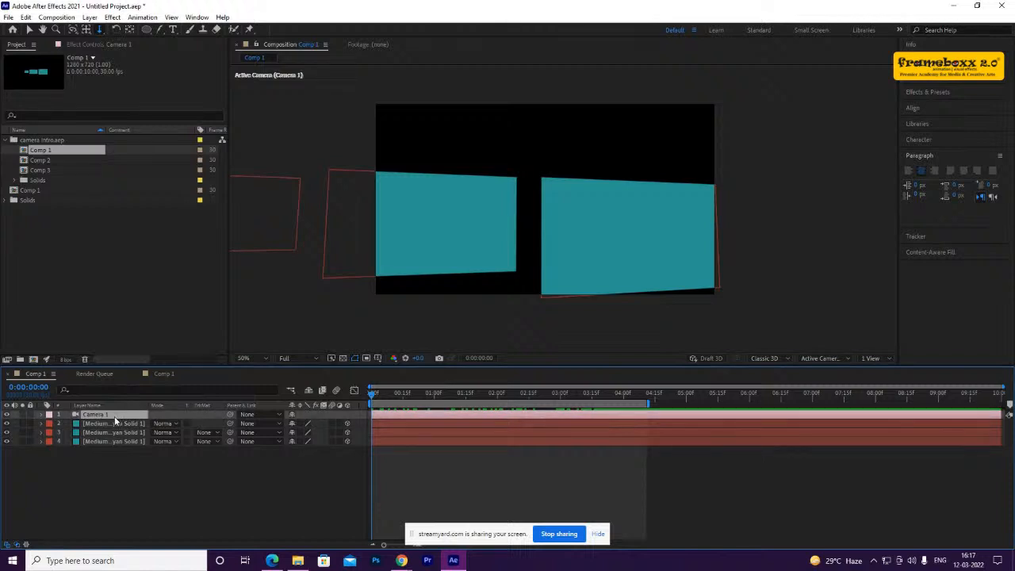
pyautogui.click(392, 394)
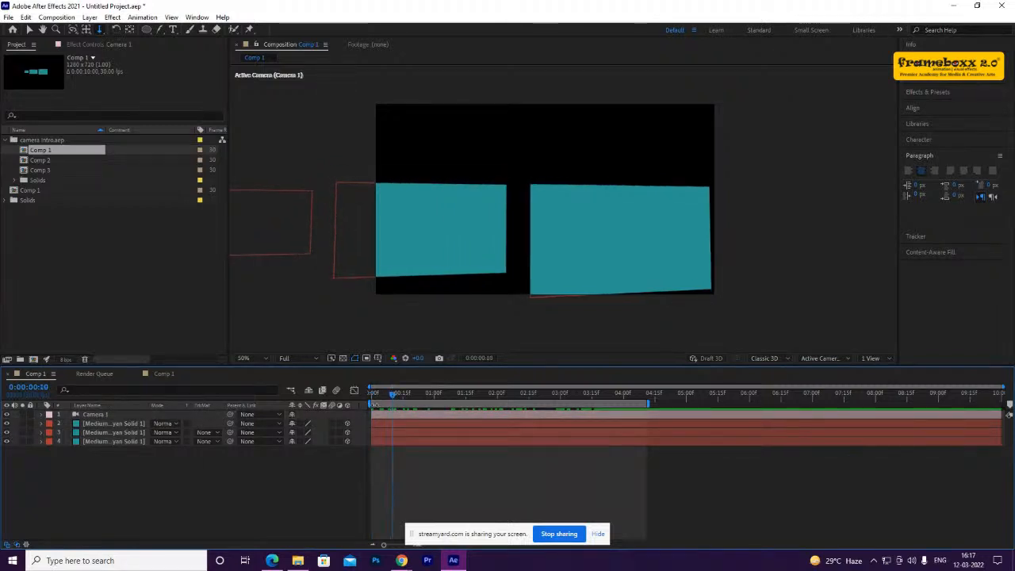
pyautogui.hotkey('ctrl', 'a')
pyautogui.hotkey('ctrl', 'd')
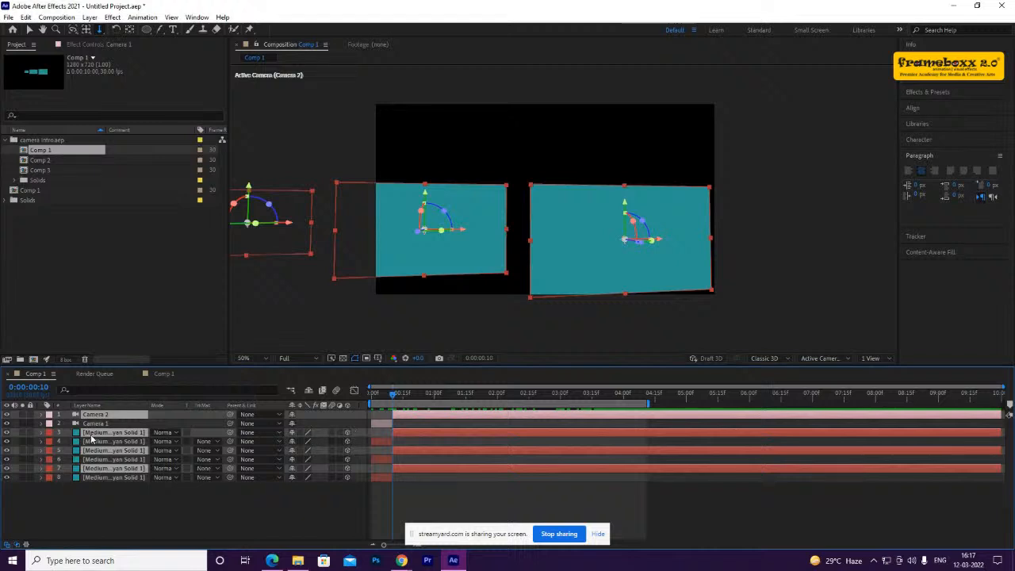
pyautogui.click(104, 426)
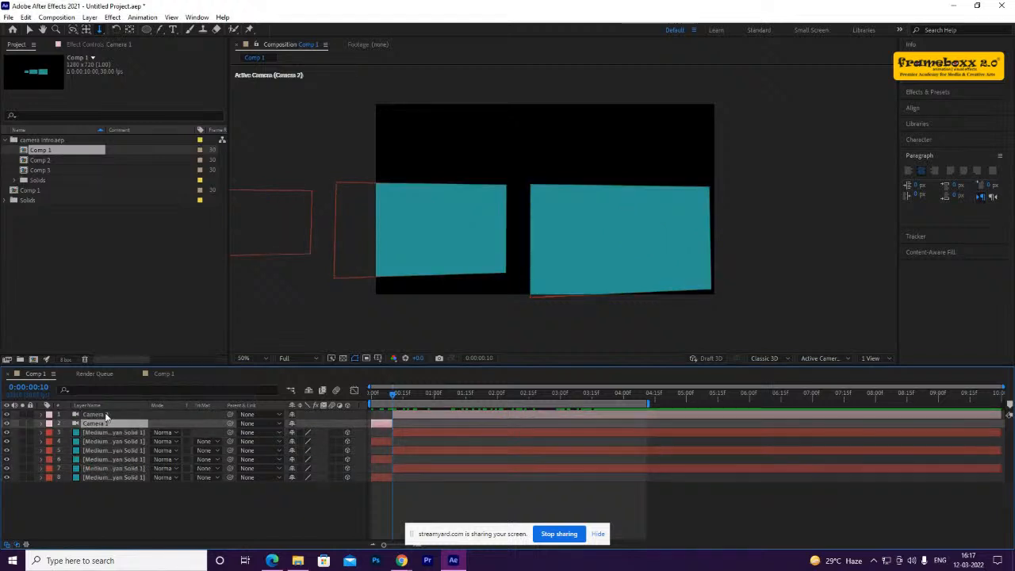
pyautogui.click(108, 414)
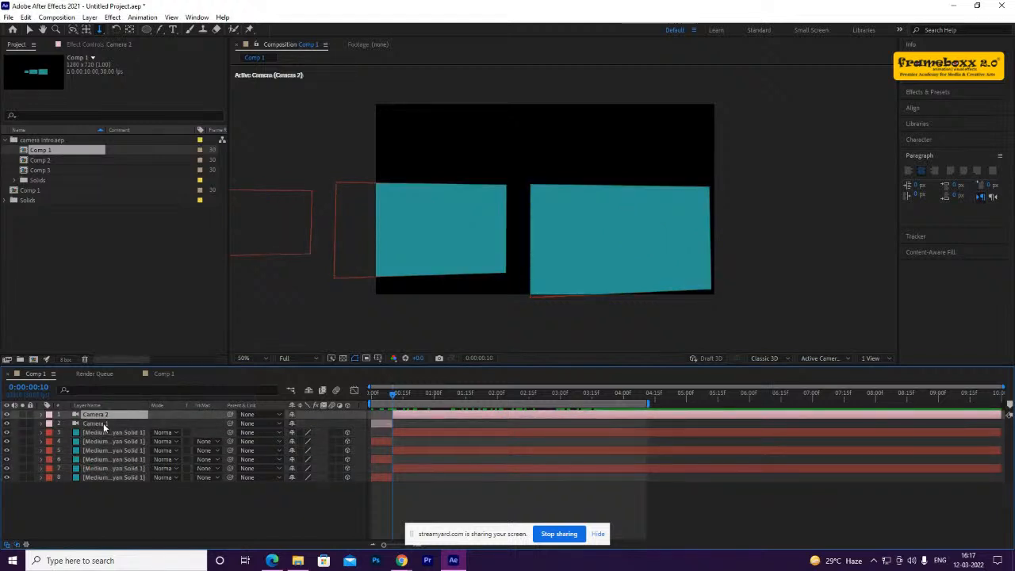
pyautogui.click(104, 425)
pyautogui.click(106, 416)
# Reveal Camera 1's Position and Camera 2's Z Rotation keyframes in the imported Comp 1 and preview the animation from 0 seconds
pyautogui.click(159, 373)
pyautogui.click(335, 426)
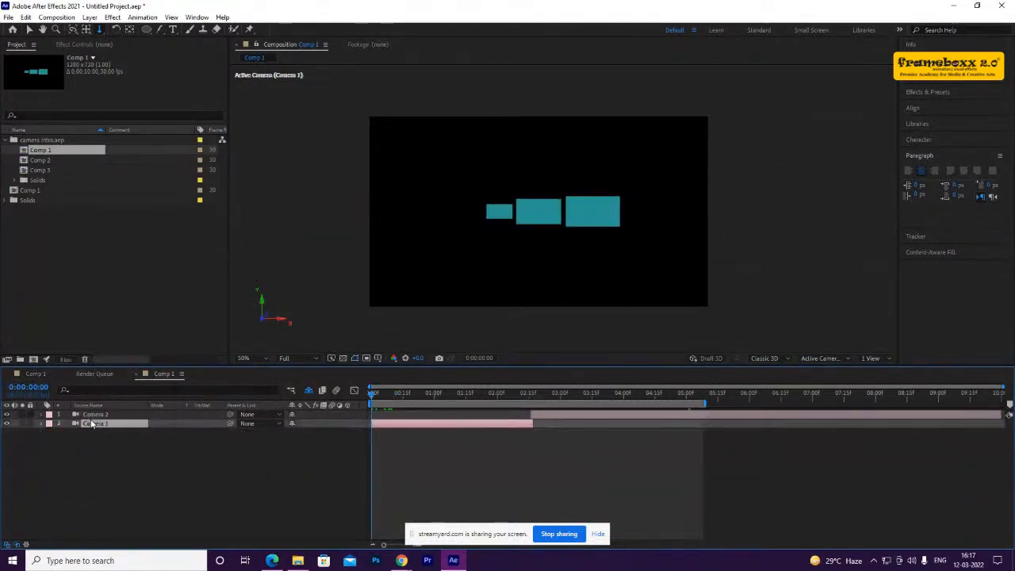
pyautogui.press('p')
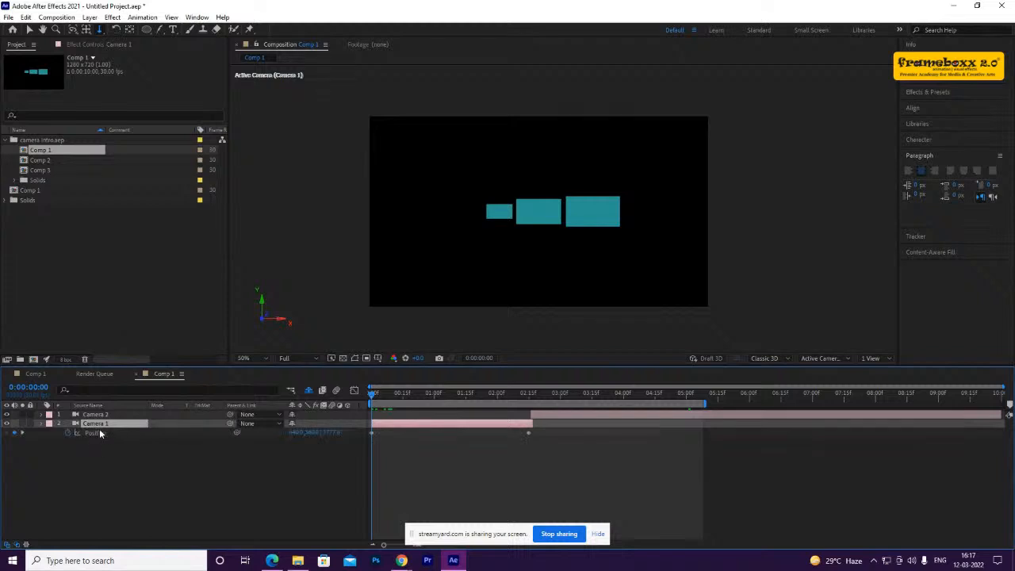
pyautogui.moveTo(373, 399); pyautogui.dragTo(347, 426)
pyautogui.click(125, 415)
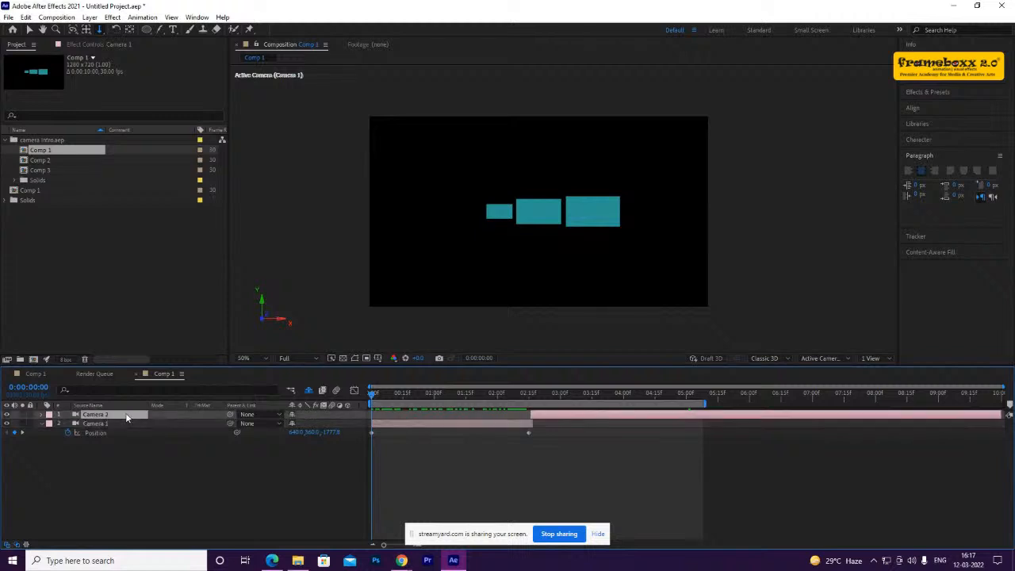
pyautogui.press('u')
pyautogui.press('space')
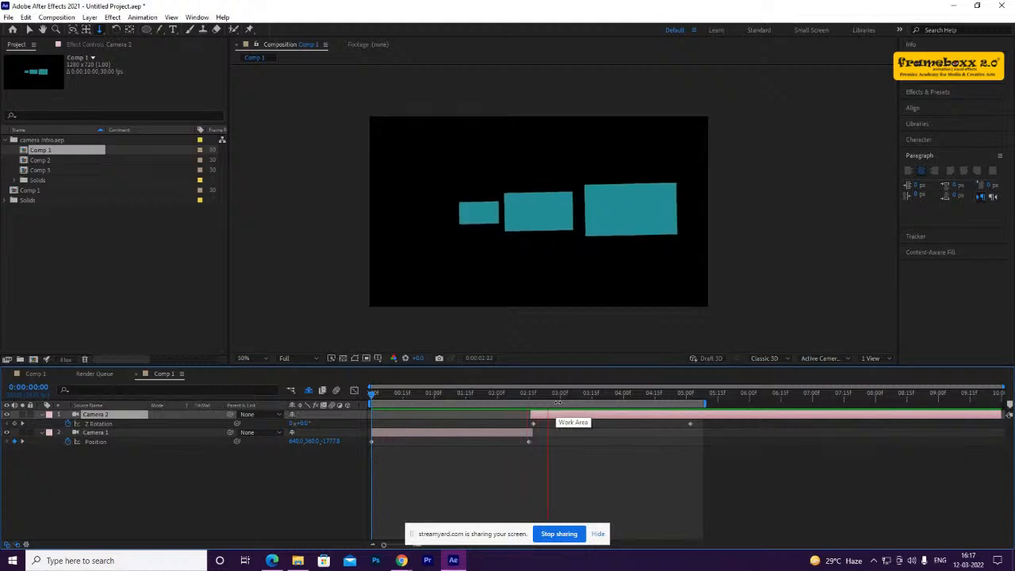
# Stop the preview and delete every item in the project, including the folders and their contents
pyautogui.press('space')
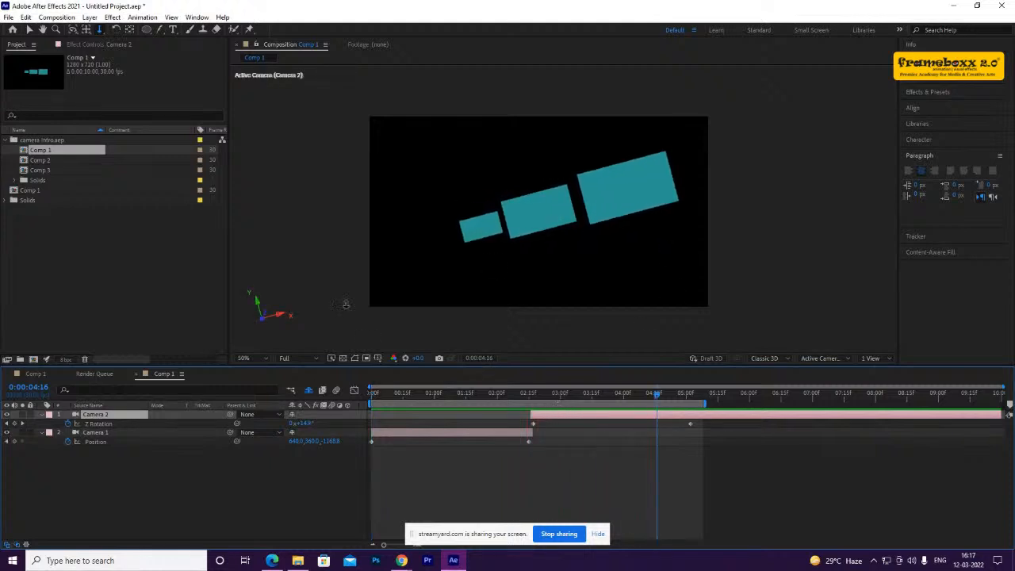
pyautogui.click(107, 509)
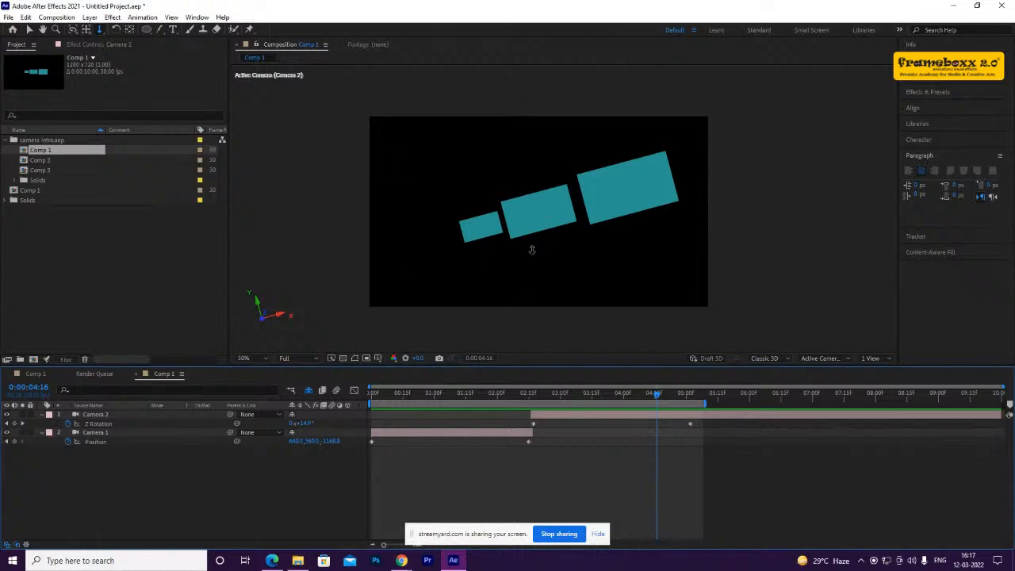
pyautogui.click(100, 280)
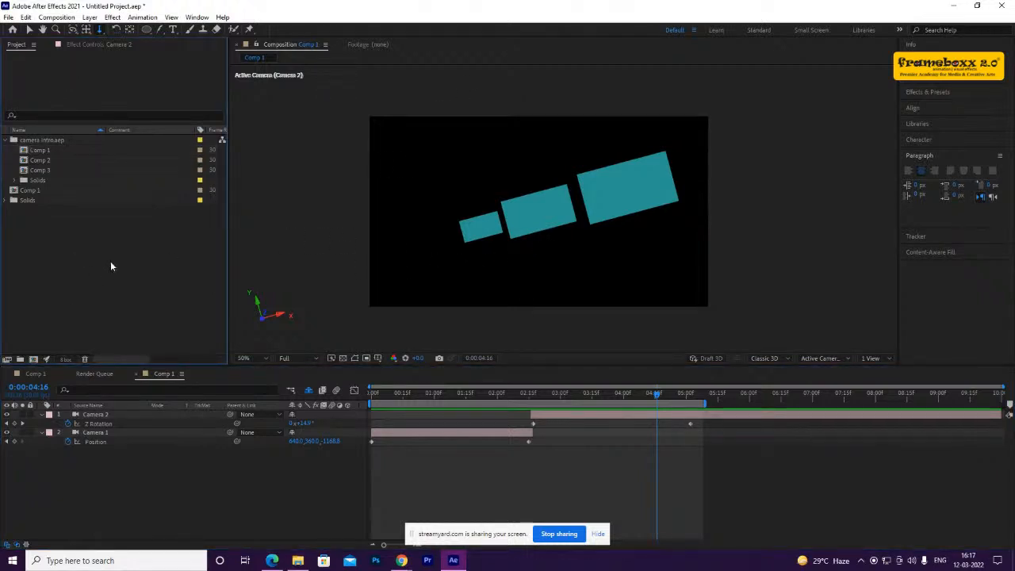
pyautogui.moveTo(81, 253); pyautogui.dragTo(71, 152)
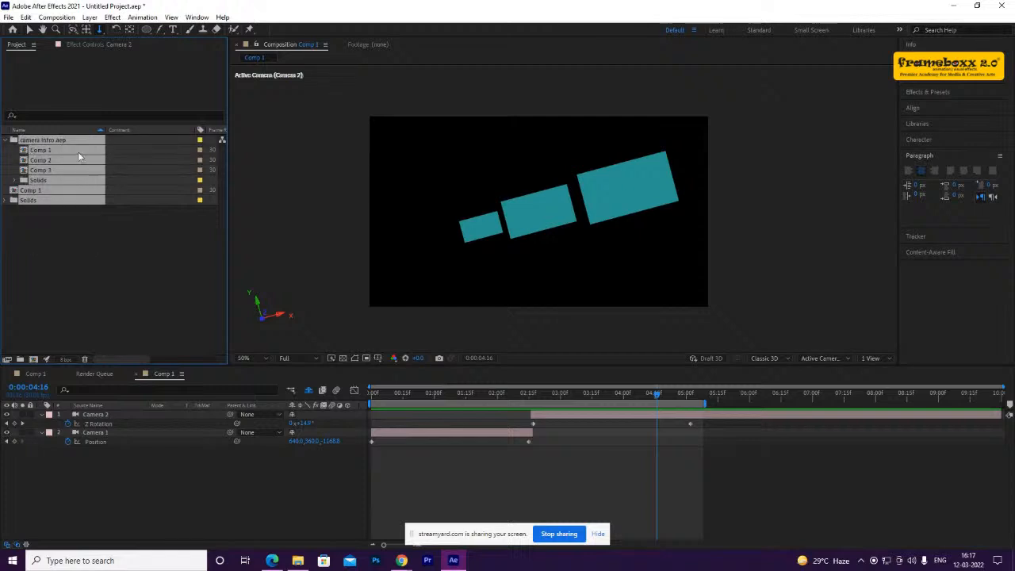
pyautogui.press('Delete')
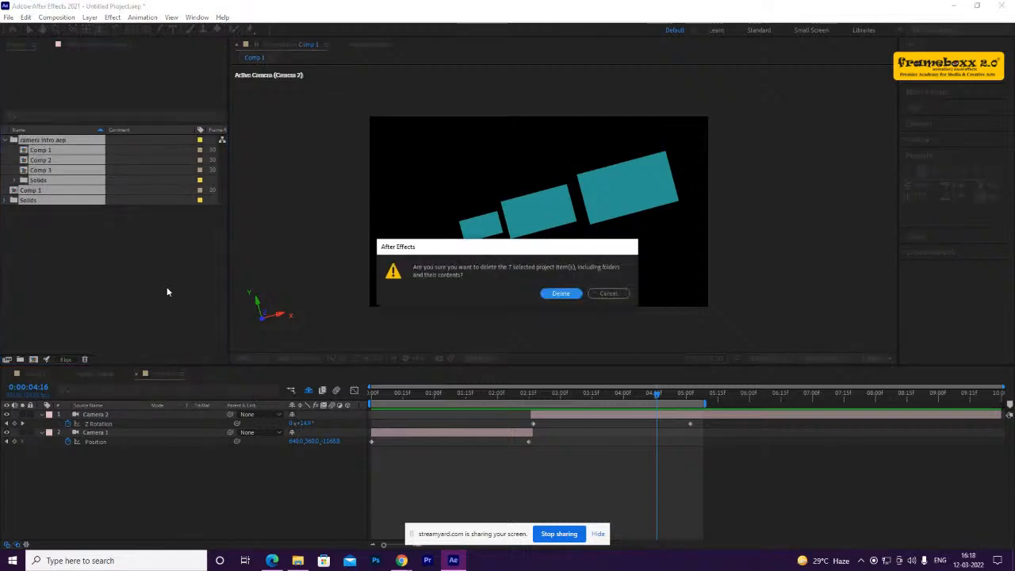
pyautogui.click(562, 294)
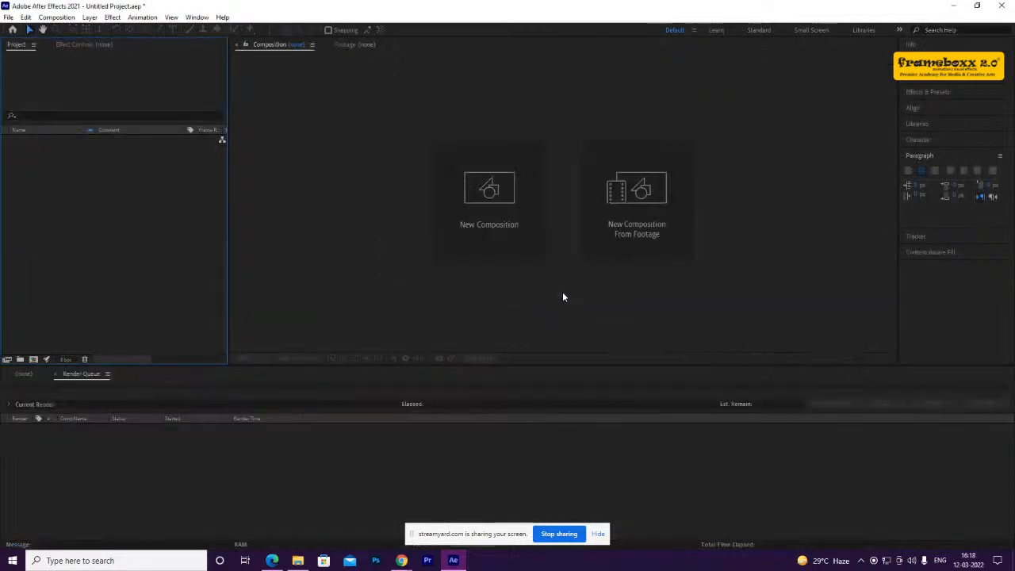
# Import Alley.jpg from the Reference folder inside the nested Webinar folder
pyautogui.doubleClick(129, 221)
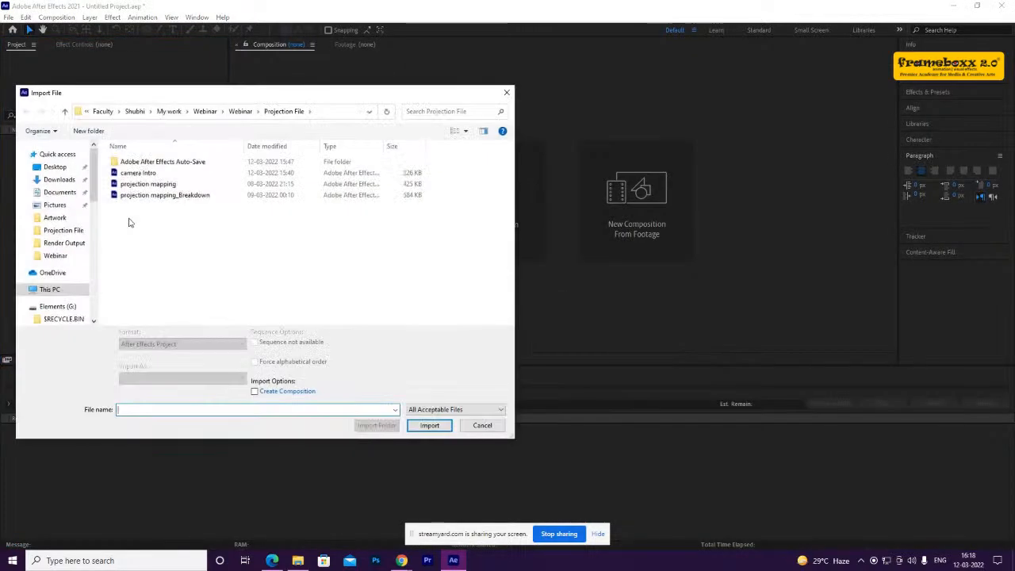
pyautogui.click(245, 112)
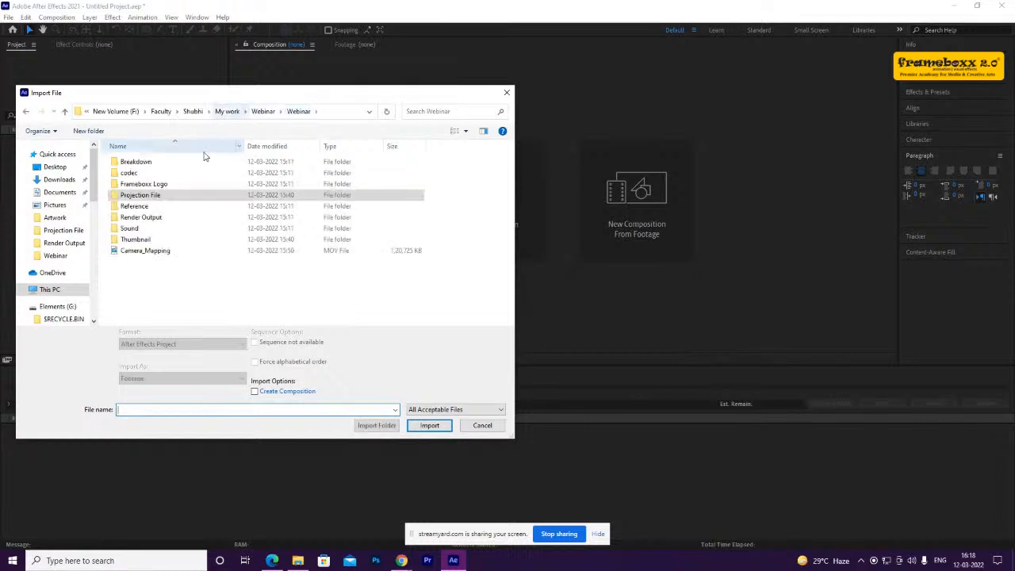
pyautogui.doubleClick(158, 205)
pyautogui.click(154, 199)
pyautogui.click(429, 425)
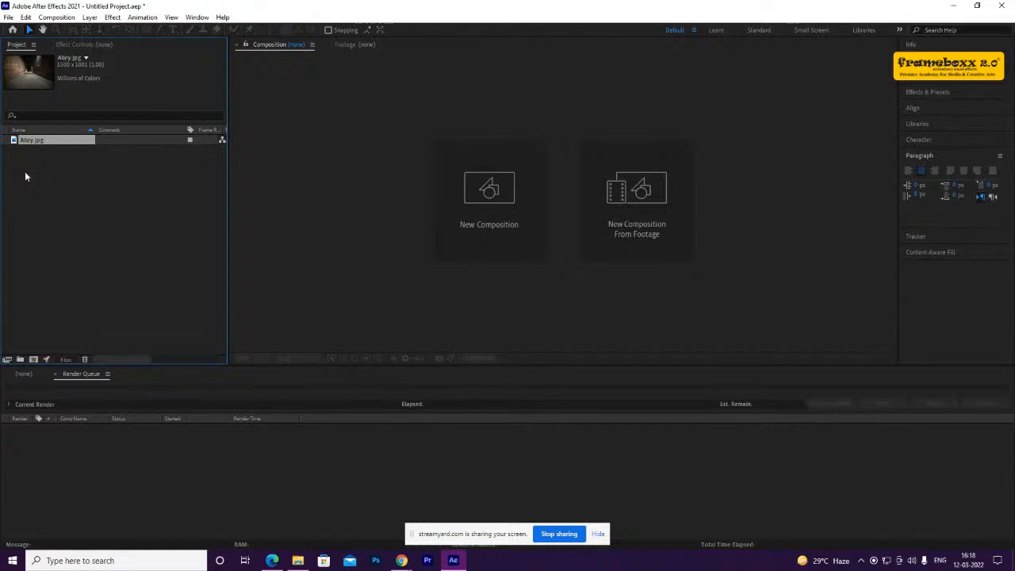
# Create a 1280 x 720 composition named Camera Mapping at 30 fps with a 10-second duration
pyautogui.click(24, 172)
pyautogui.click(33, 360)
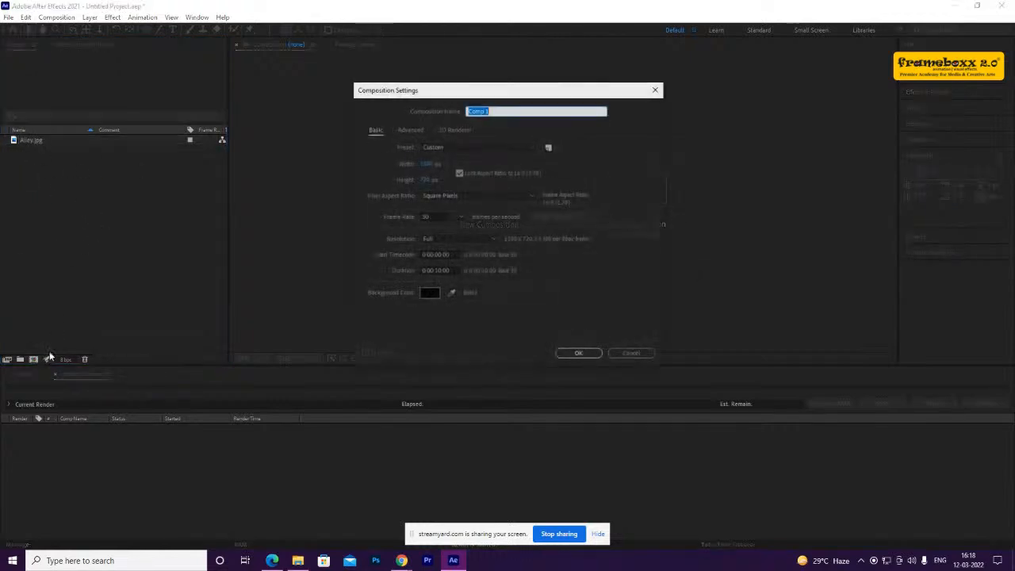
pyautogui.write('Camera Mapping')
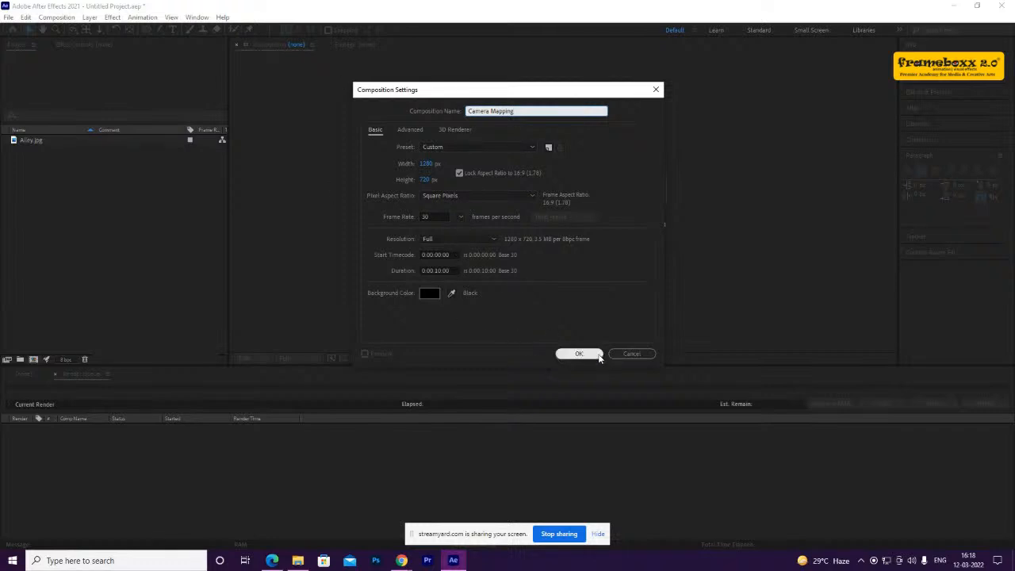
pyautogui.click(597, 355)
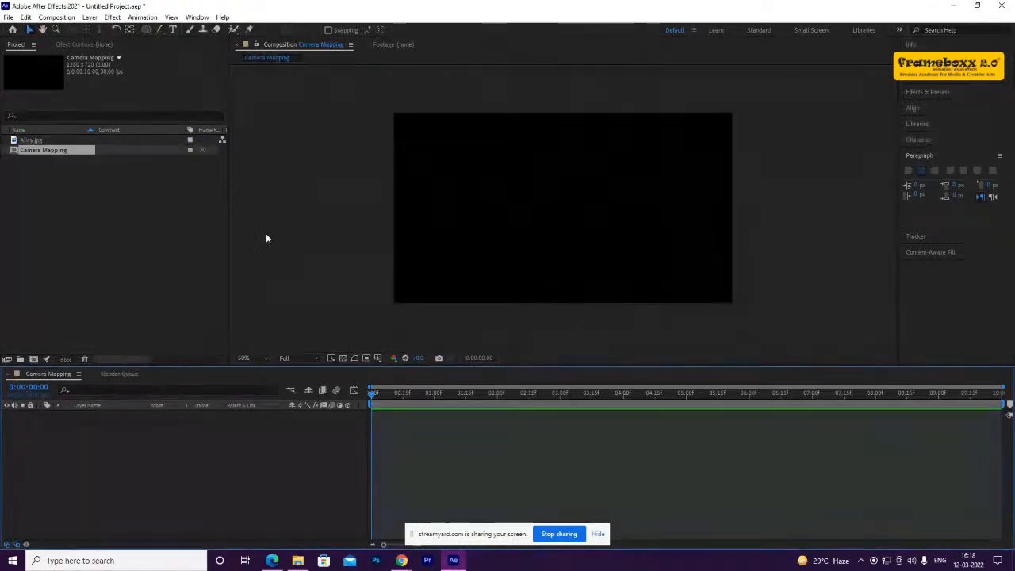
# Add Alley.jpg to the Camera Mapping composition and fit the layer to the comp size
pyautogui.moveTo(37, 144); pyautogui.dragTo(122, 453)
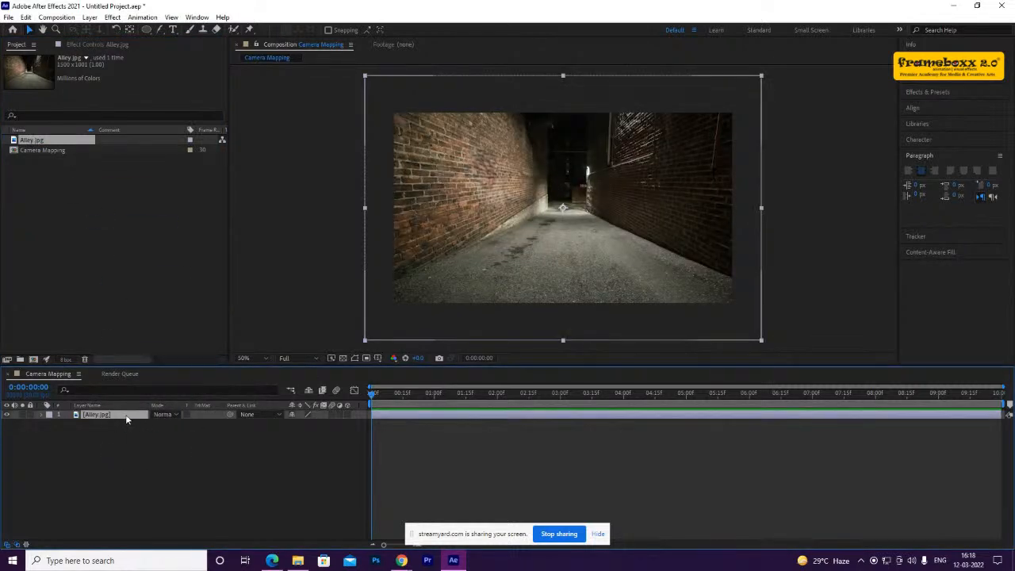
pyautogui.press('s')
pyautogui.click(59, 414)
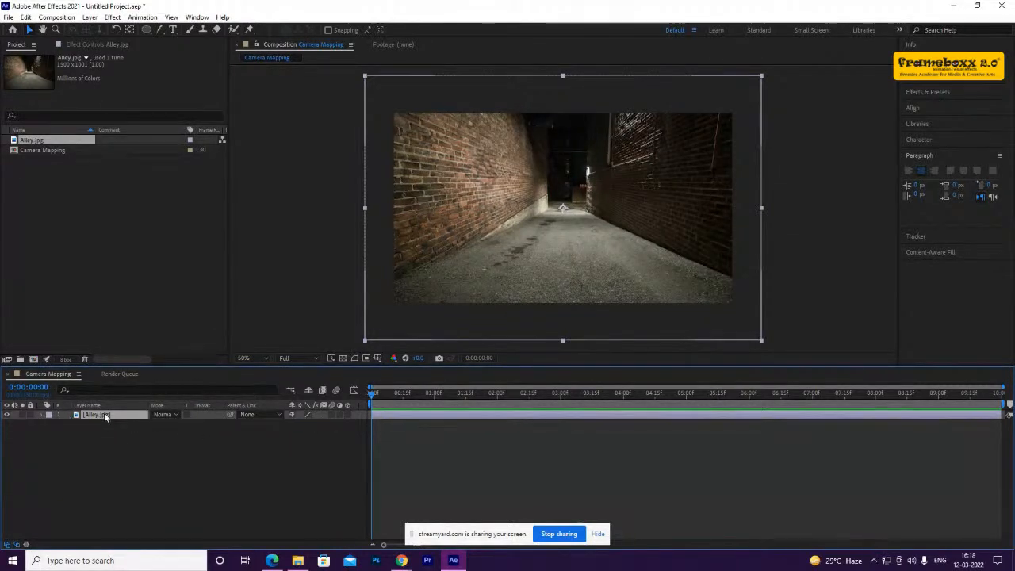
pyautogui.rightClick(104, 413)
pyautogui.moveTo(156, 161)
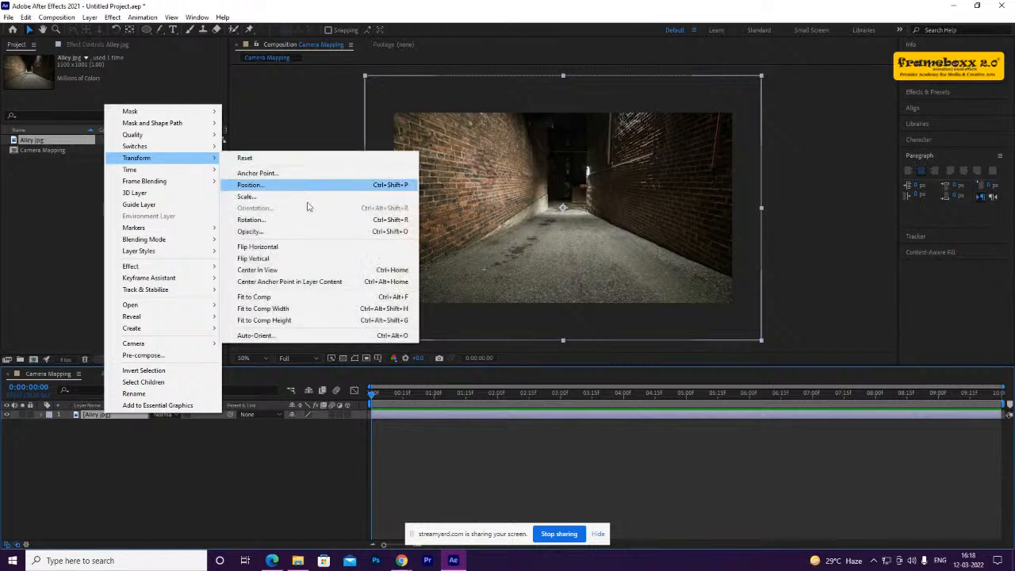
pyautogui.click(328, 296)
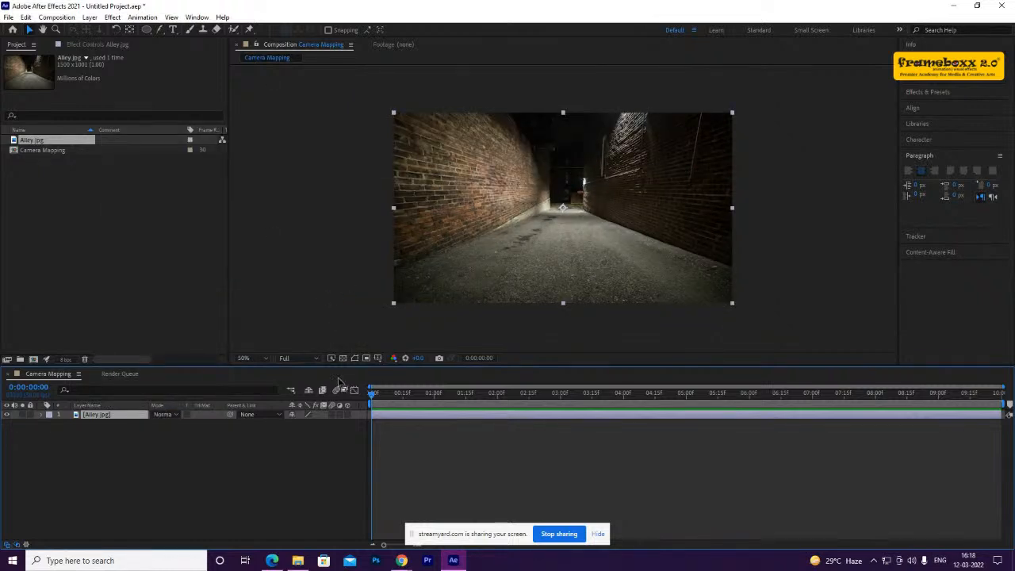
# Rename the Alley.jpg layer as Bg and deselect it
pyautogui.click(199, 441)
pyautogui.click(118, 413)
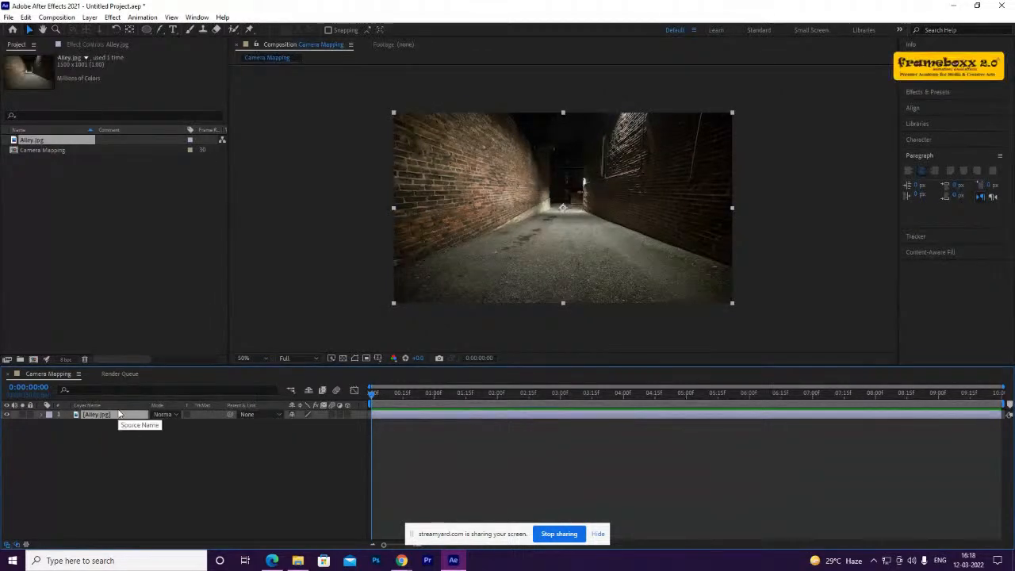
pyautogui.press('Return')
pyautogui.write('Bg')
pyautogui.press('Return')
pyautogui.moveTo(164, 460); pyautogui.dragTo(74, 401)
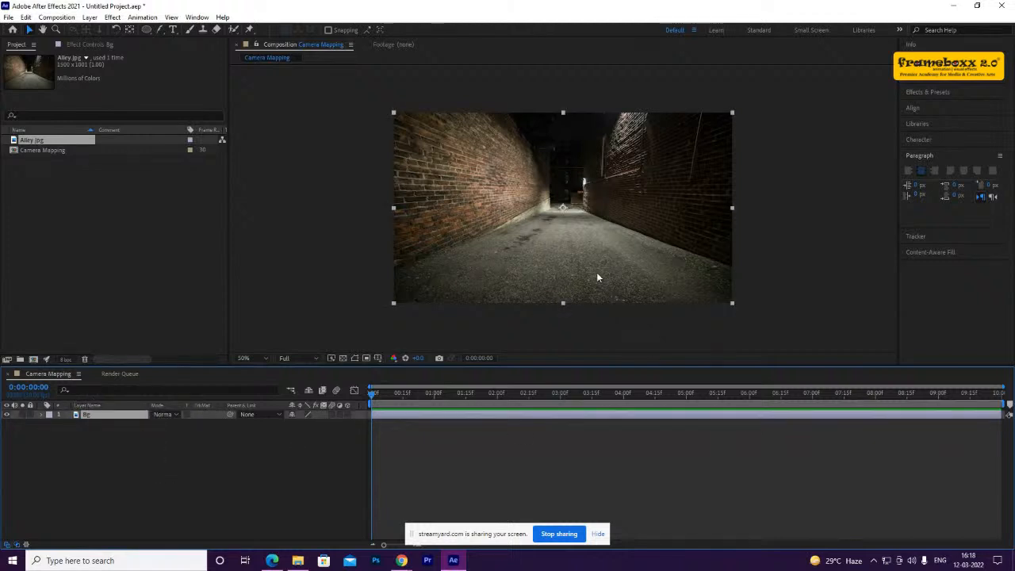
pyautogui.click(160, 443)
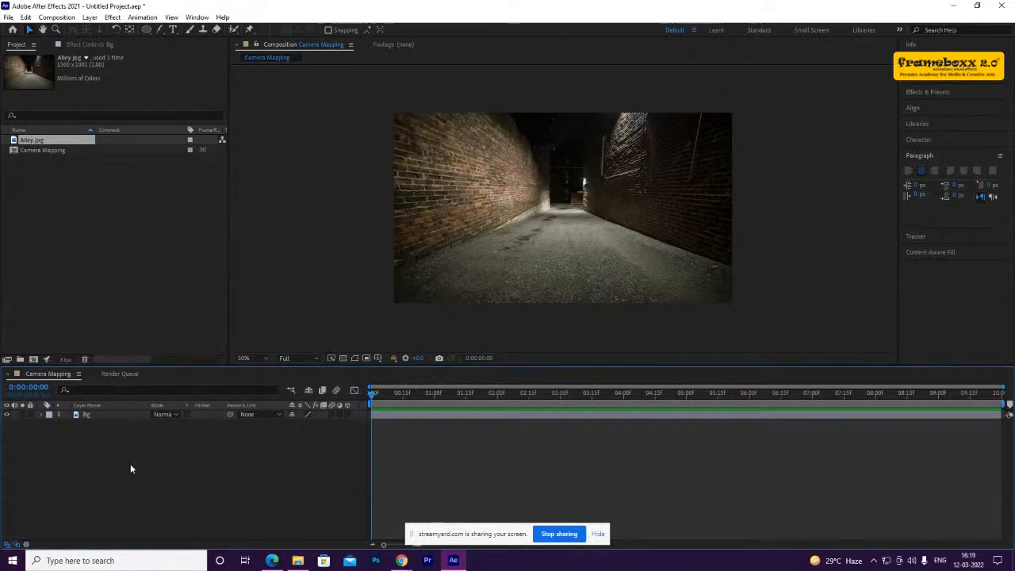
# Add a two-node camera with the 35mm preset to the Camera Mapping composition
pyautogui.rightClick(130, 465)
pyautogui.moveTo(163, 351)
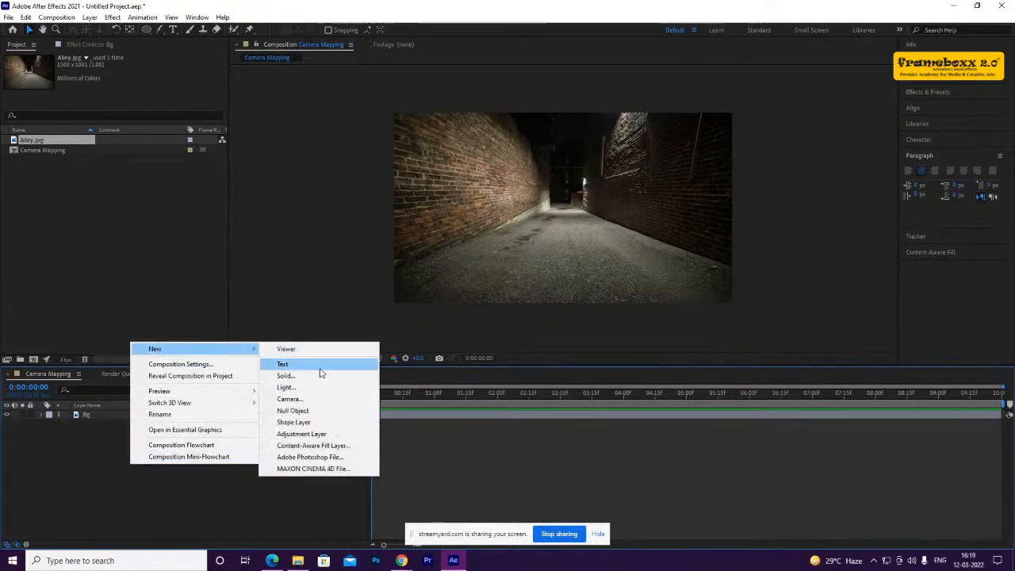
pyautogui.click(290, 399)
pyautogui.moveTo(236, 114); pyautogui.dragTo(347, 102)
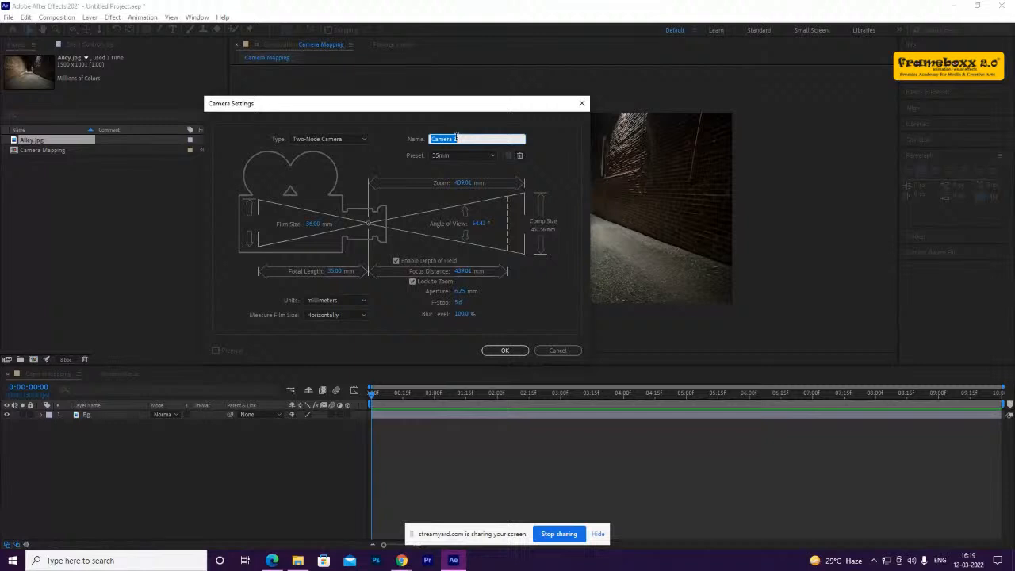
pyautogui.press('Tab')
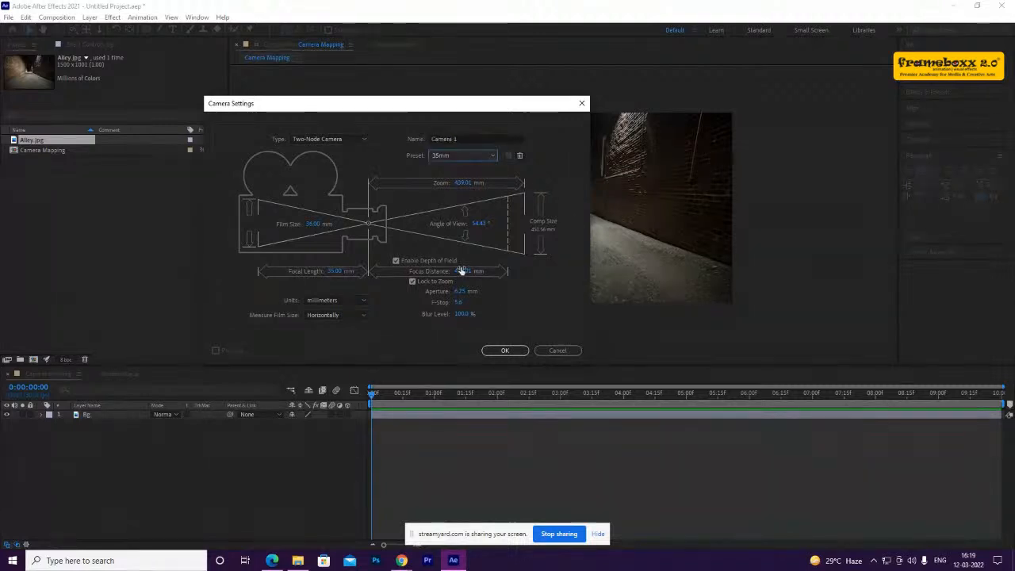
pyautogui.click(504, 352)
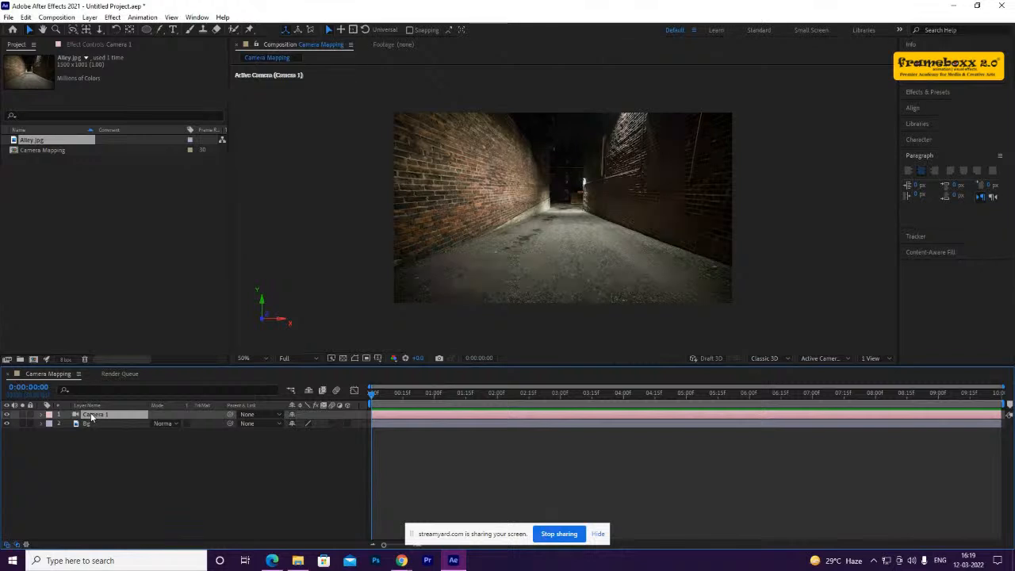
# Rename the new camera layer as Projection Camera
pyautogui.press('Return')
pyautogui.write('Pr')
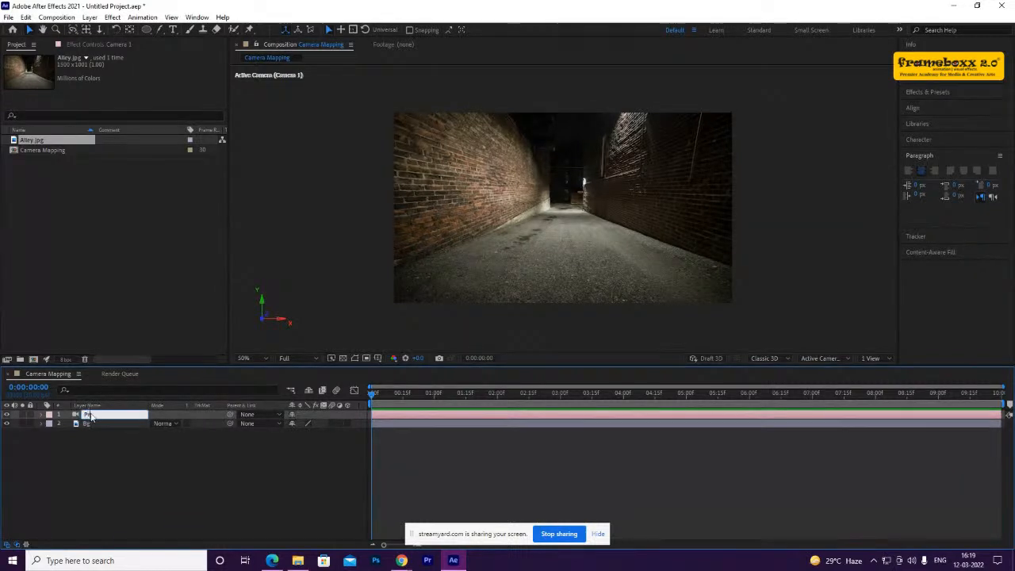
pyautogui.write('ojection Camera')
pyautogui.press('Return')
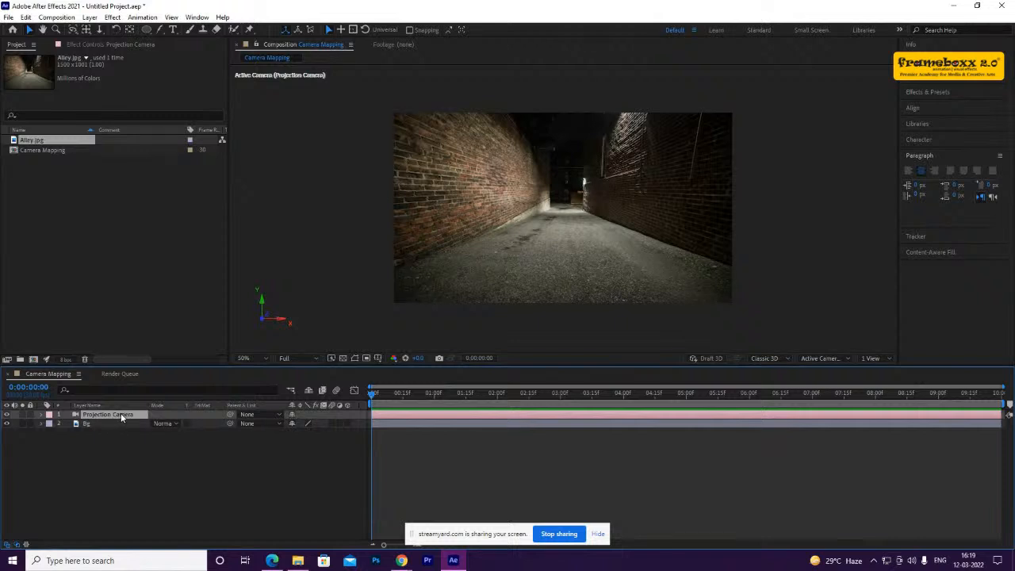
# Examine the Projection Camera and Bg layer from the Top view, then return to the Active Camera view
pyautogui.click(825, 357)
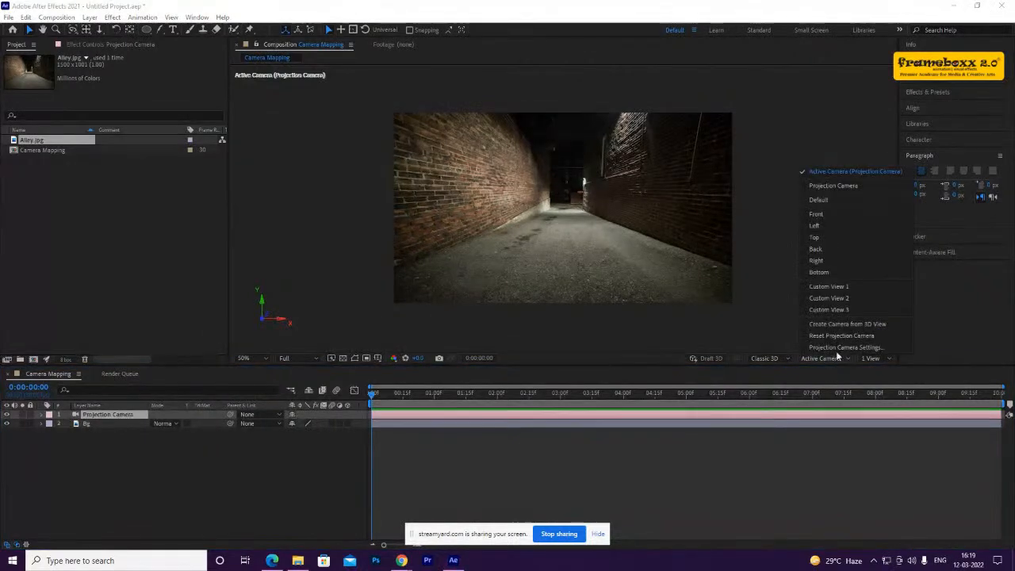
pyautogui.click(825, 238)
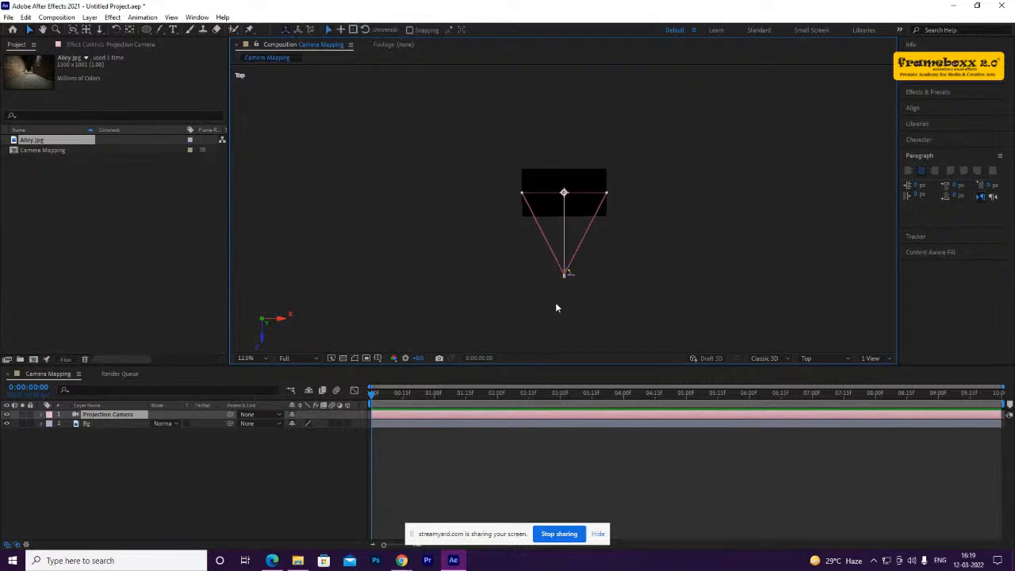
pyautogui.scroll(2, 560, 275)
pyautogui.click(117, 425)
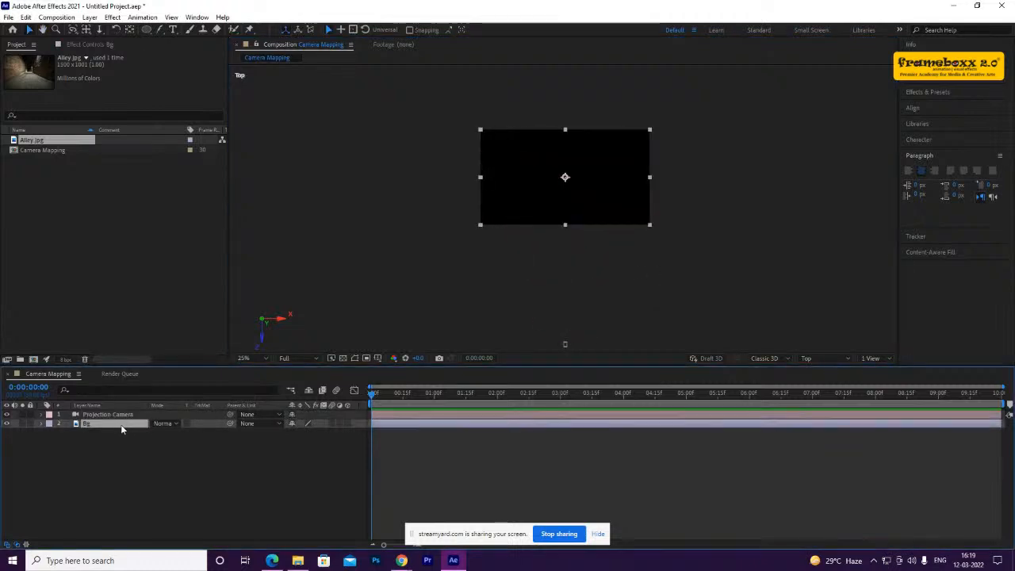
pyautogui.click(126, 416)
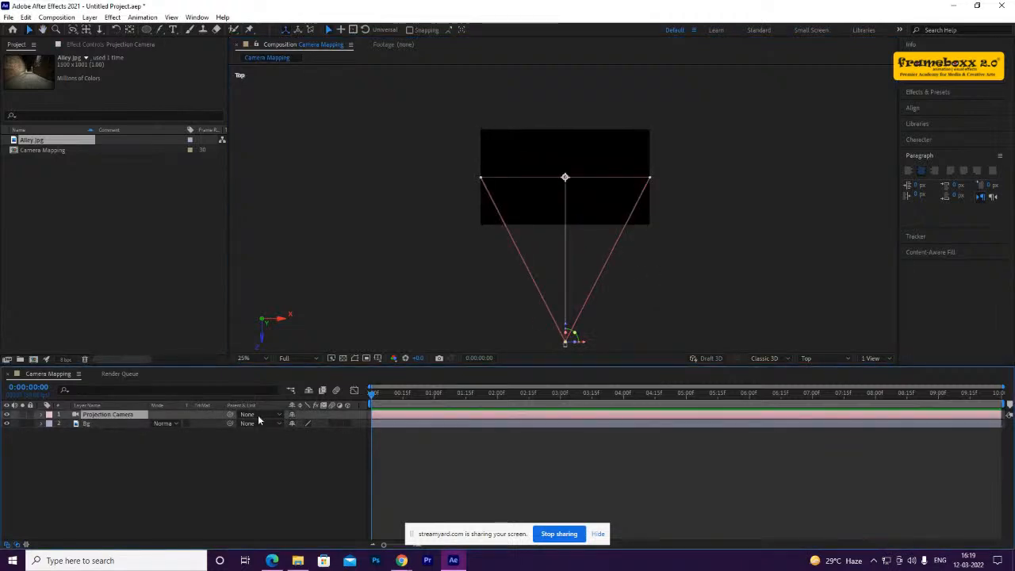
pyautogui.click(828, 357)
pyautogui.click(844, 173)
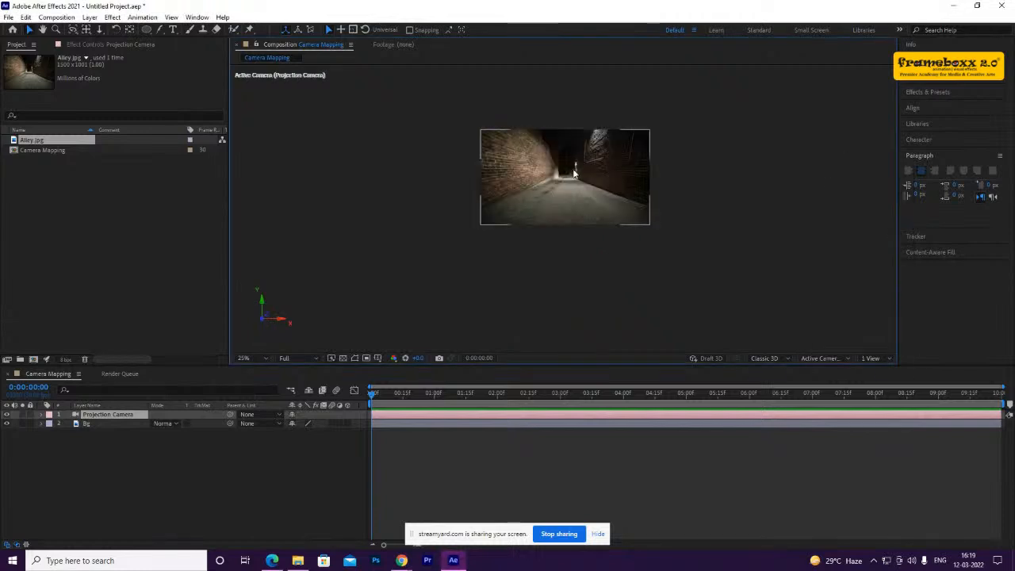
pyautogui.scroll(2, 638, 214)
pyautogui.moveTo(635, 205); pyautogui.dragTo(635, 236)
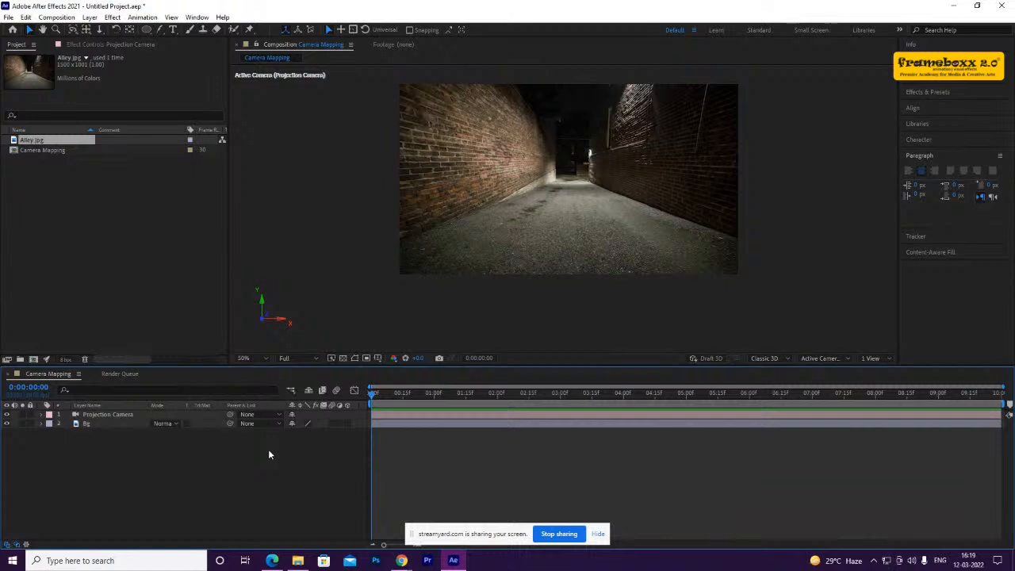
# Create a white (FFFFFF) solid named Grid Shape in the Camera Mapping composition
pyautogui.rightClick(161, 474)
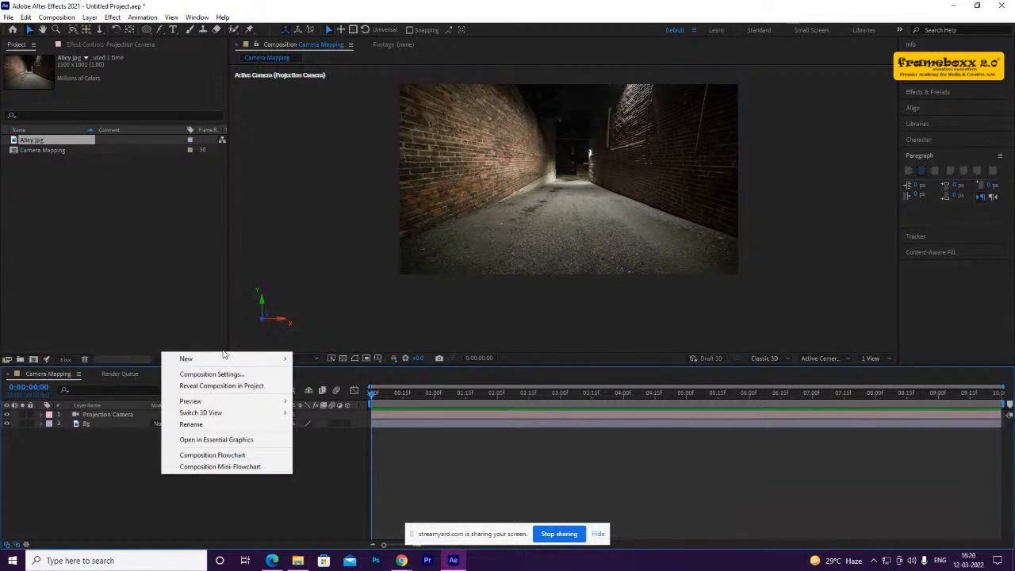
pyautogui.moveTo(227, 358)
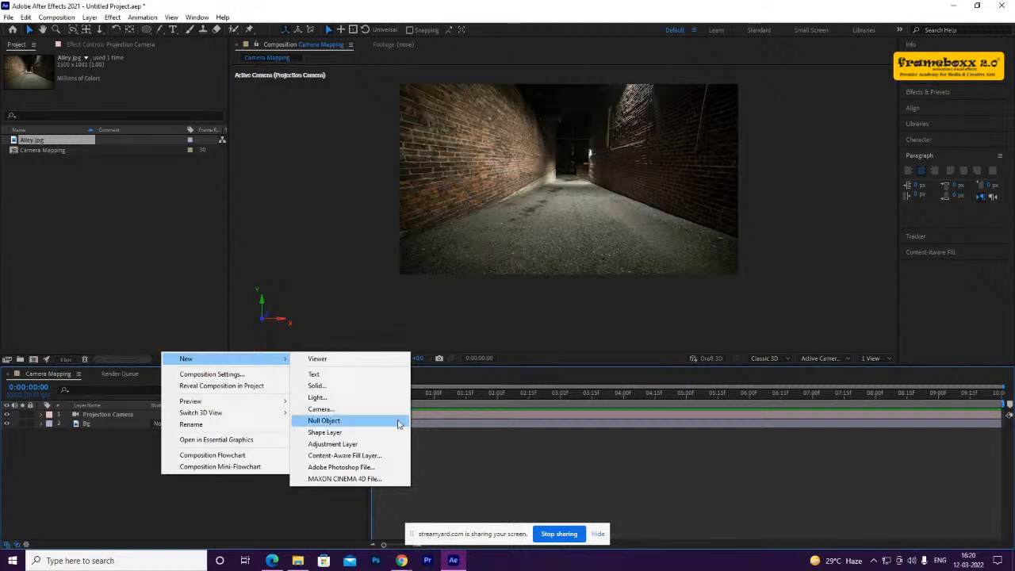
pyautogui.click(343, 388)
pyautogui.moveTo(512, 191); pyautogui.dragTo(550, 187)
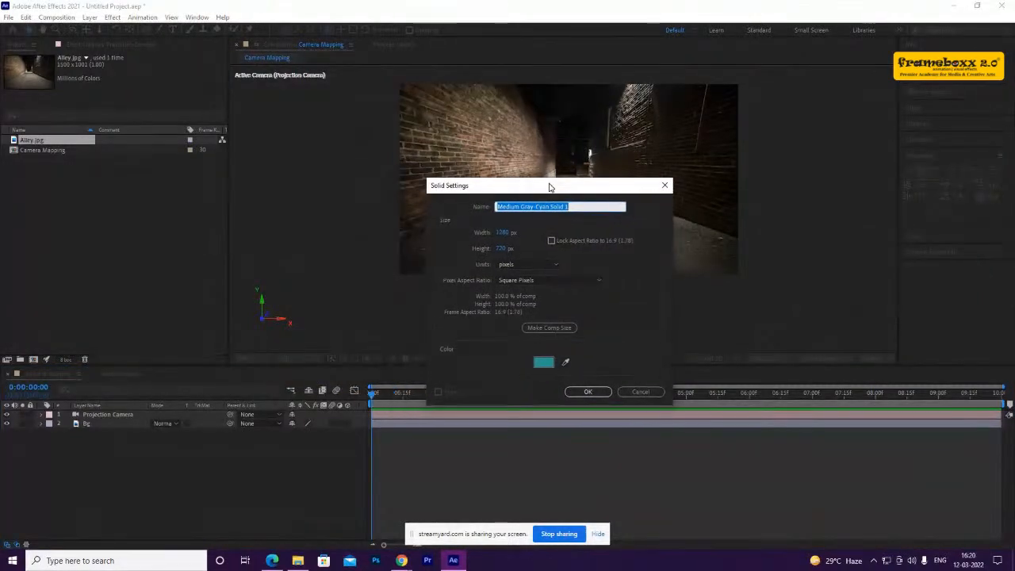
pyautogui.write('Grid Shape')
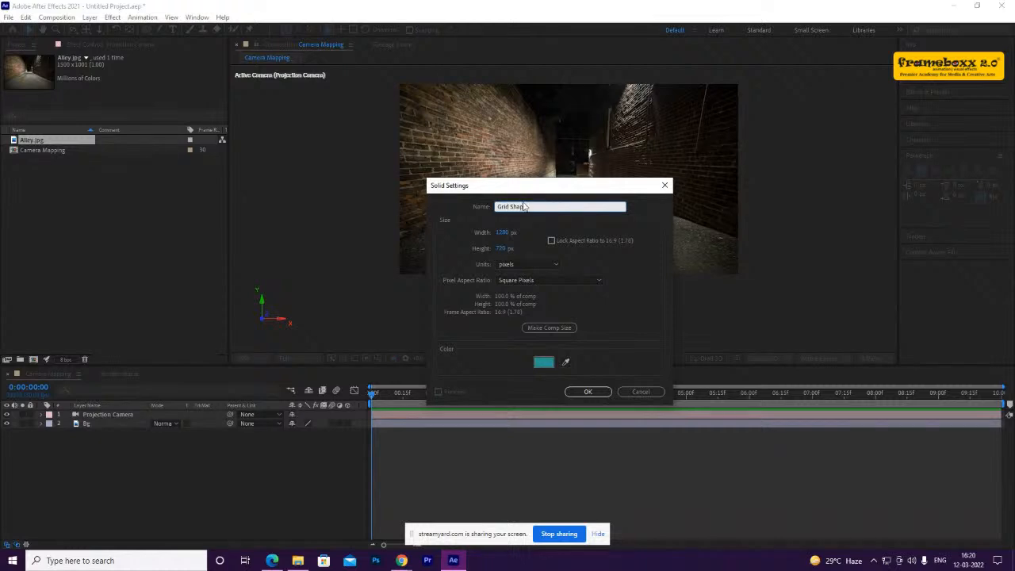
pyautogui.click(544, 362)
pyautogui.moveTo(379, 207); pyautogui.dragTo(249, 166)
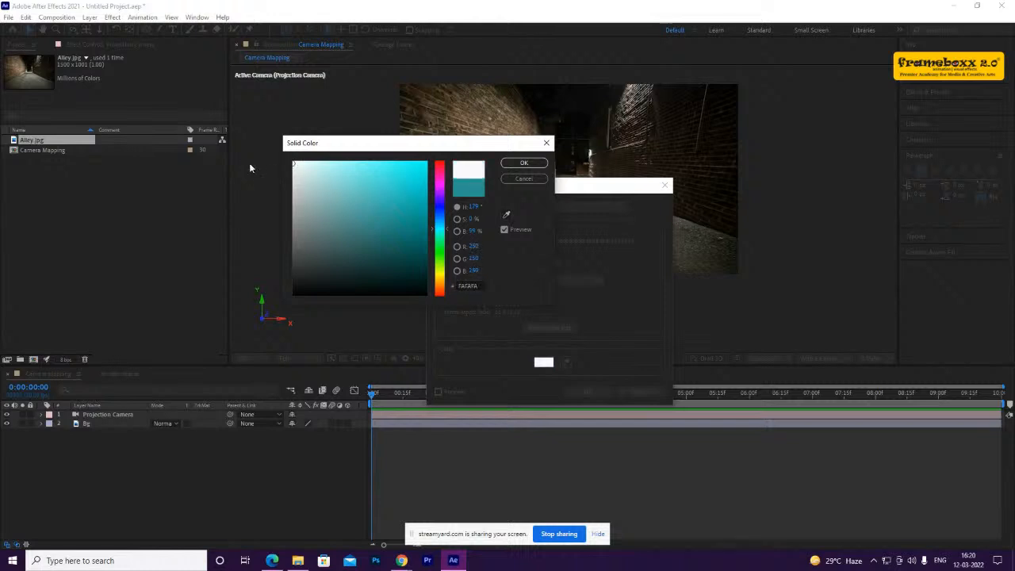
pyautogui.moveTo(401, 184); pyautogui.dragTo(258, 133)
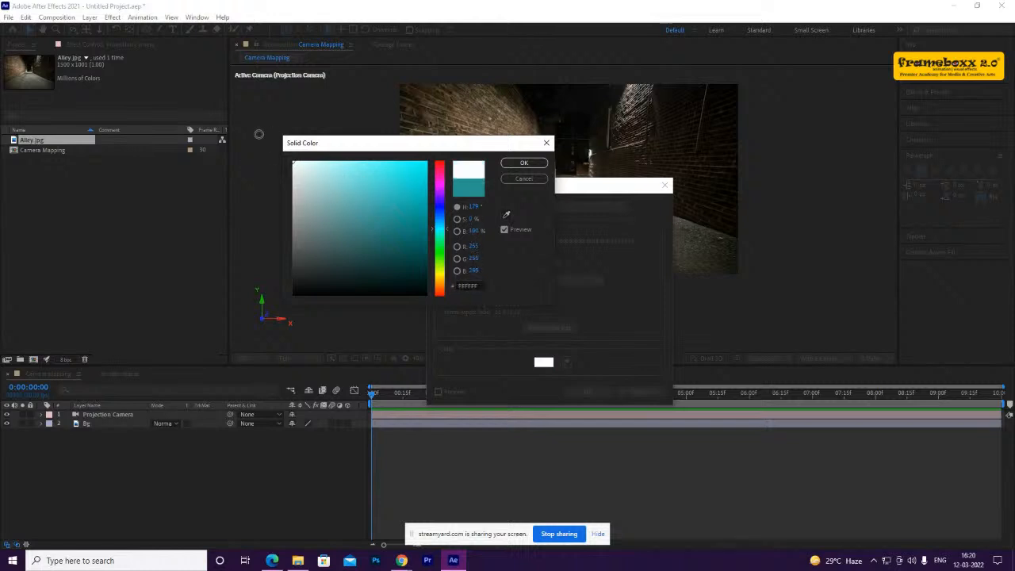
pyautogui.click(524, 163)
pyautogui.click(593, 391)
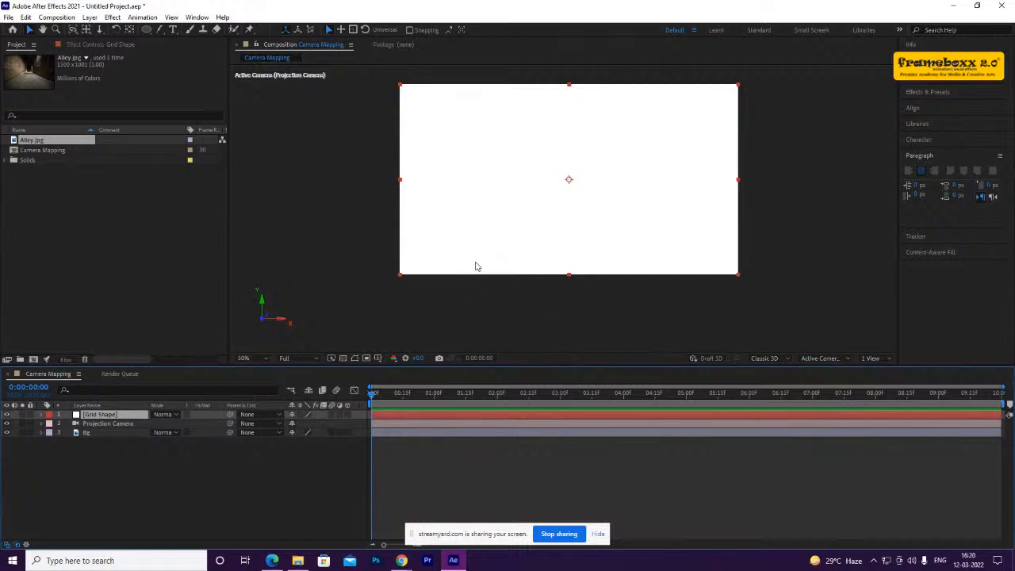
# Make the Grid Shape layer 3D and shift it slightly down in the composition
pyautogui.click(108, 425)
pyautogui.click(109, 416)
pyautogui.click(348, 414)
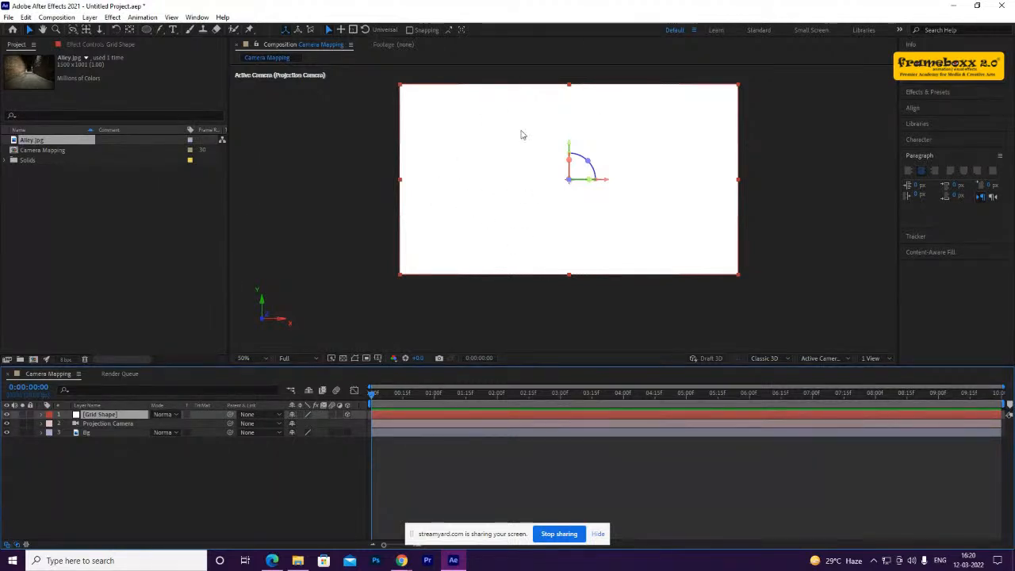
pyautogui.moveTo(539, 170); pyautogui.dragTo(541, 195)
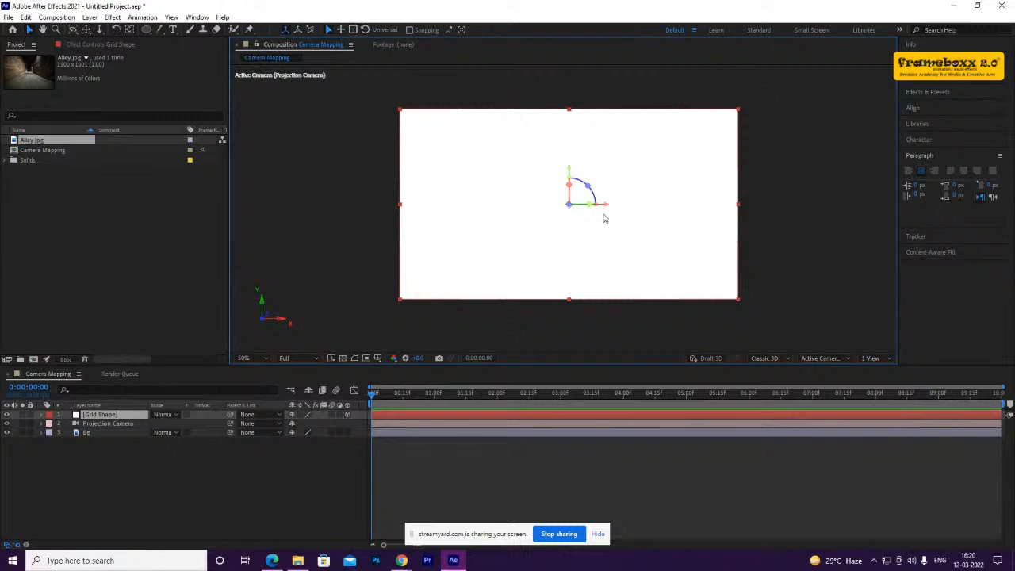
# Search the effects for grid and apply the Generate Grid effect to the Grid Shape layer
pyautogui.click(947, 92)
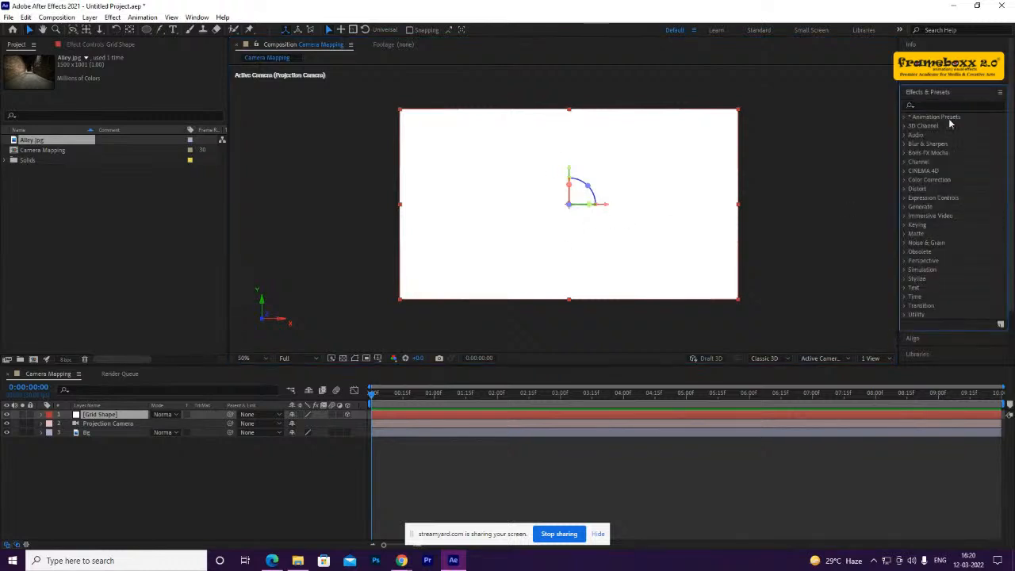
pyautogui.click(956, 104)
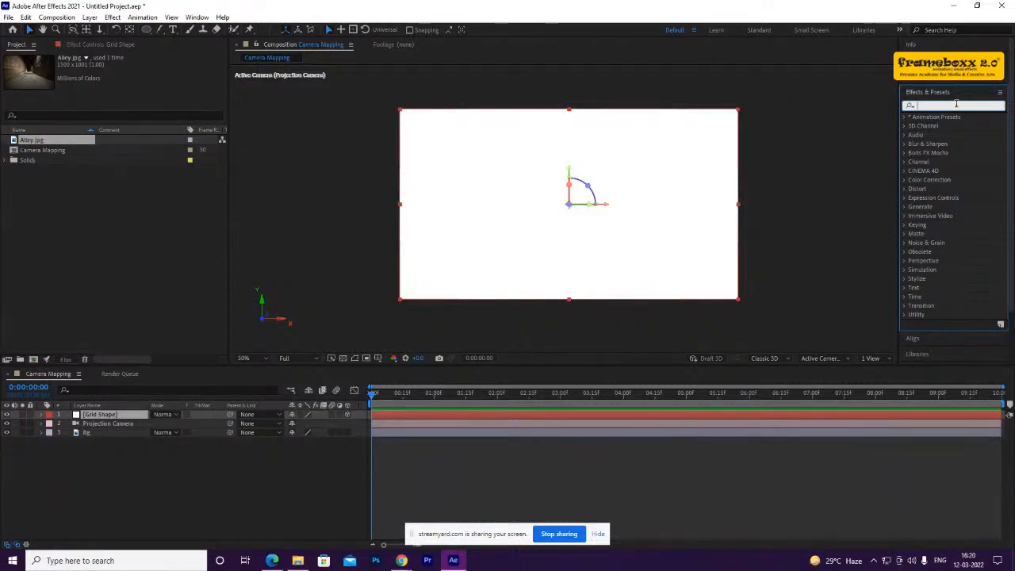
pyautogui.write('gr')
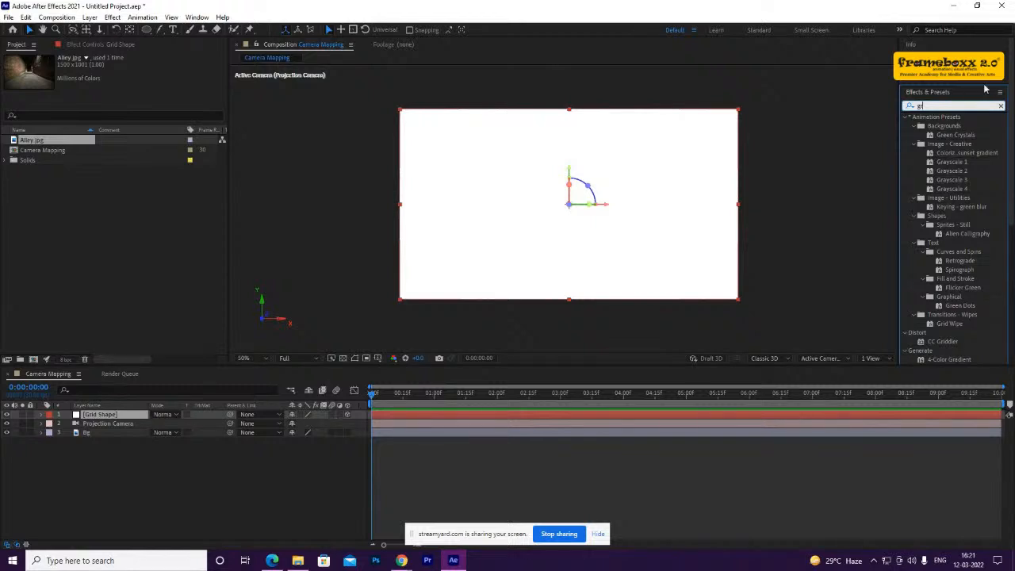
pyautogui.write('id')
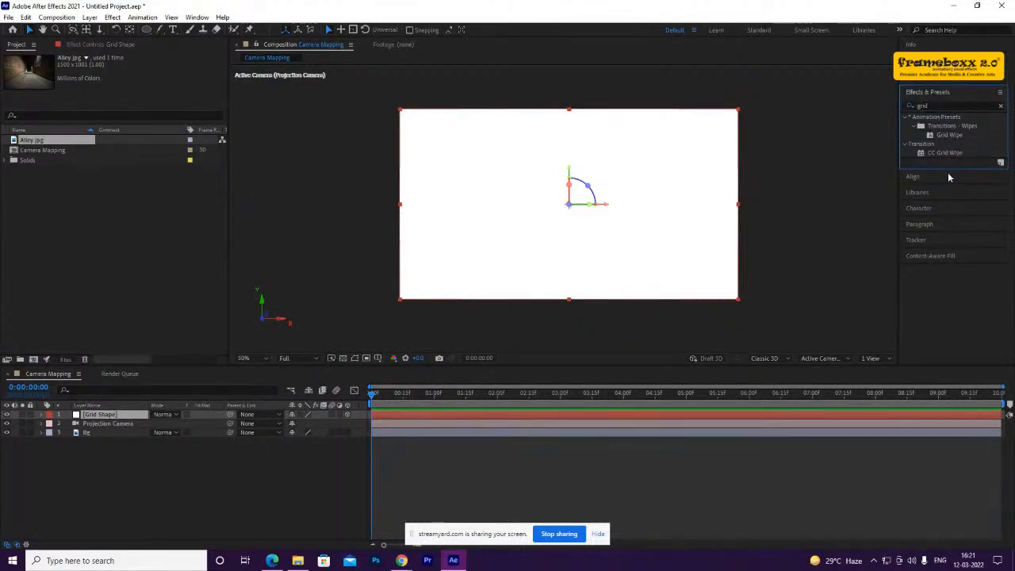
pyautogui.click(939, 104)
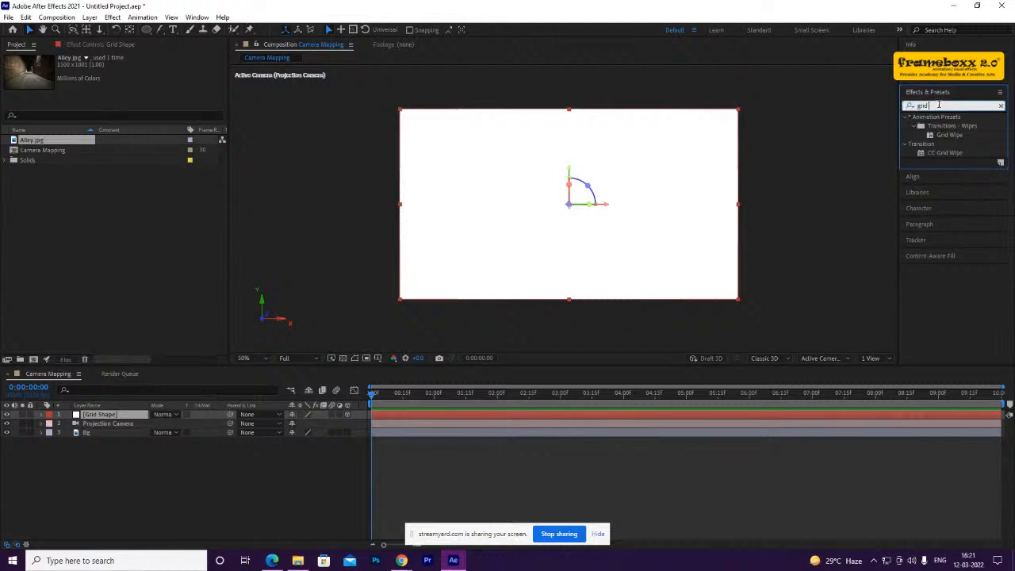
pyautogui.press('BackSpace')
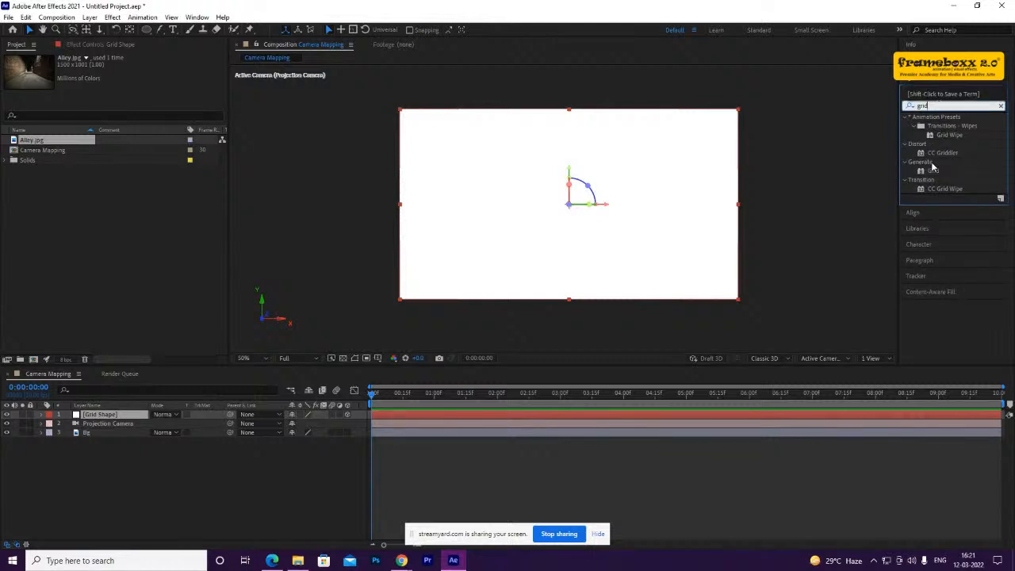
pyautogui.moveTo(933, 171); pyautogui.dragTo(107, 415)
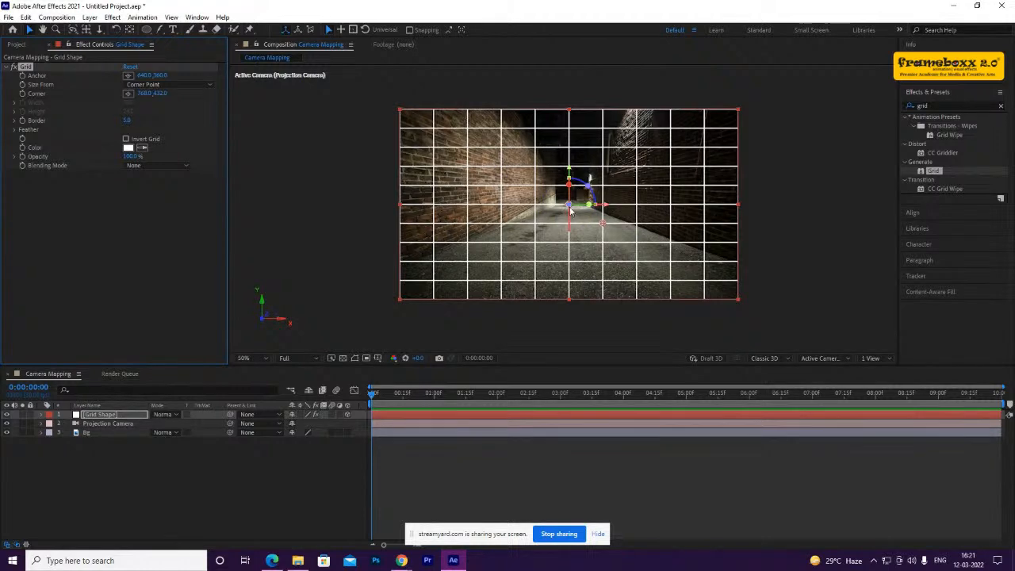
# Rotate the Grid Shape layer flat to an X orientation of 270° and reveal its Transform properties
pyautogui.press('w')
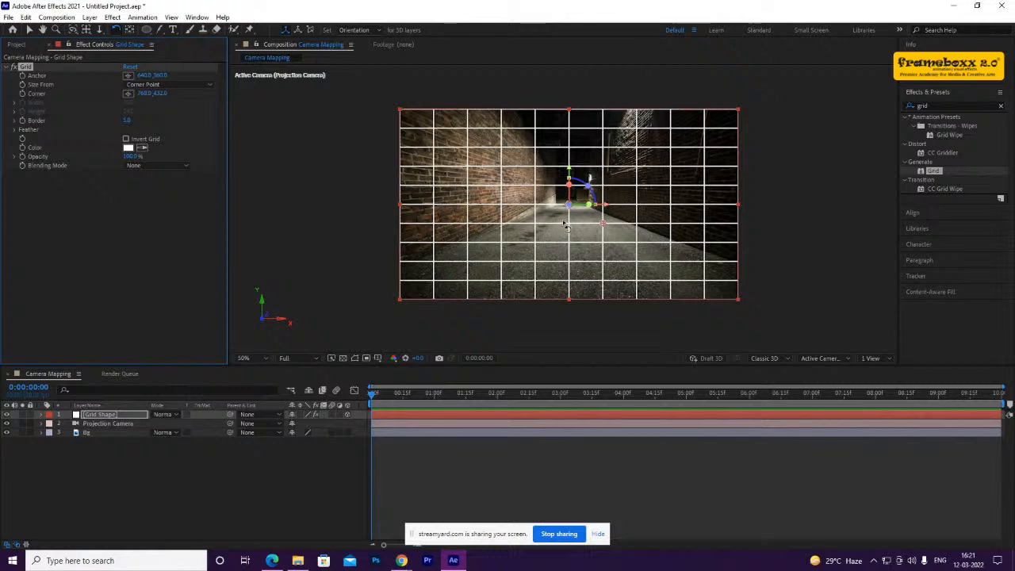
pyautogui.moveTo(568, 205)
pyautogui.mouseDown()
pyautogui.moveTo(567, 229)
pyautogui.moveTo(562, 203)
pyautogui.mouseUp()
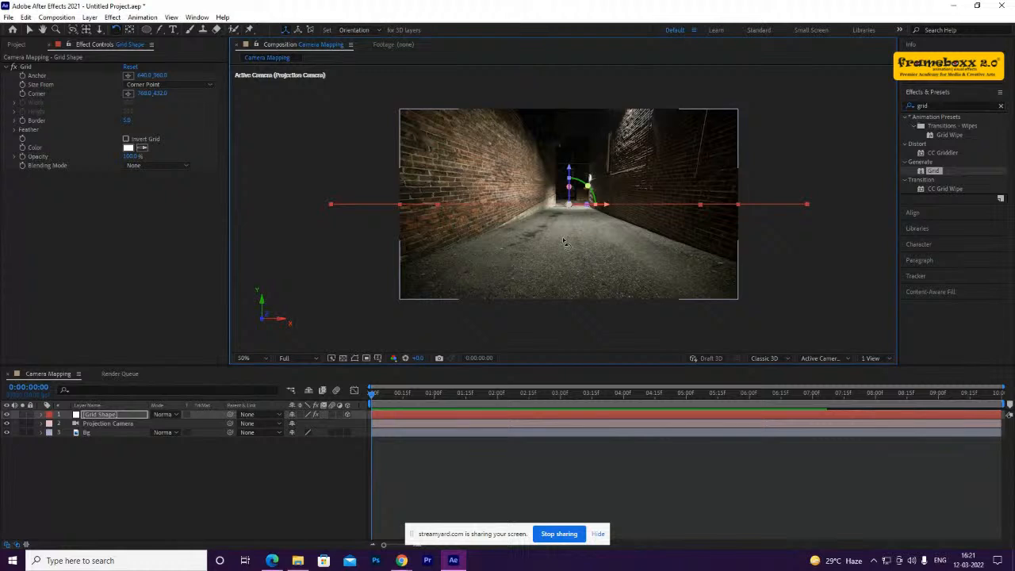
pyautogui.click(41, 414)
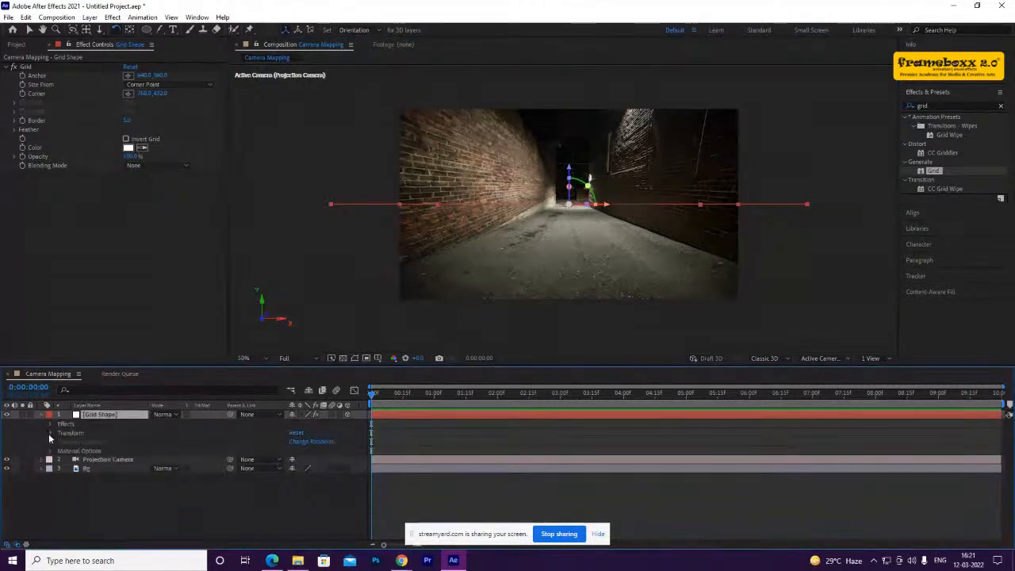
pyautogui.click(52, 433)
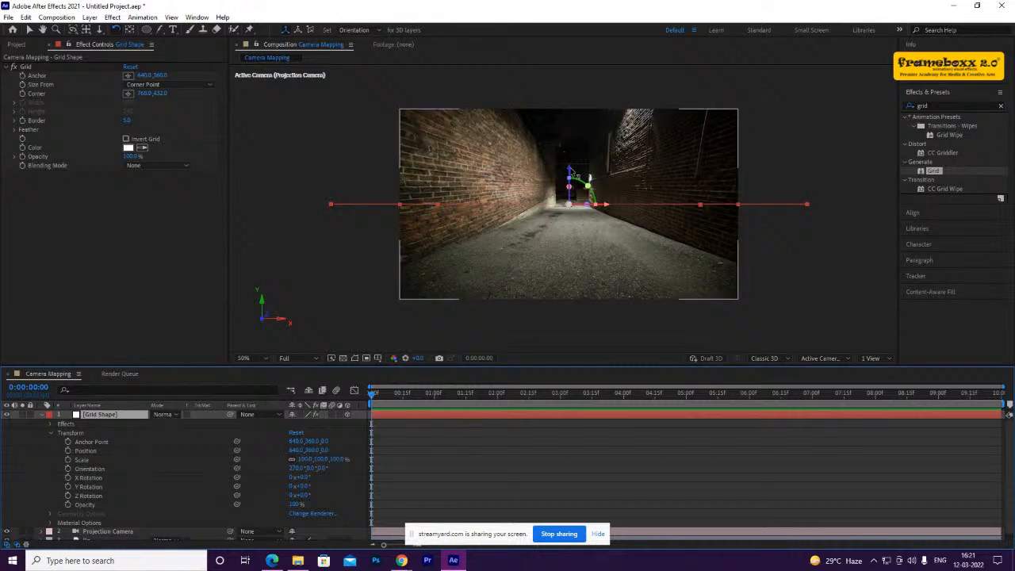
# Lower the flat grid to Y position 644 and push it back in Z along the alley floor
pyautogui.moveTo(572, 173); pyautogui.dragTo(571, 242)
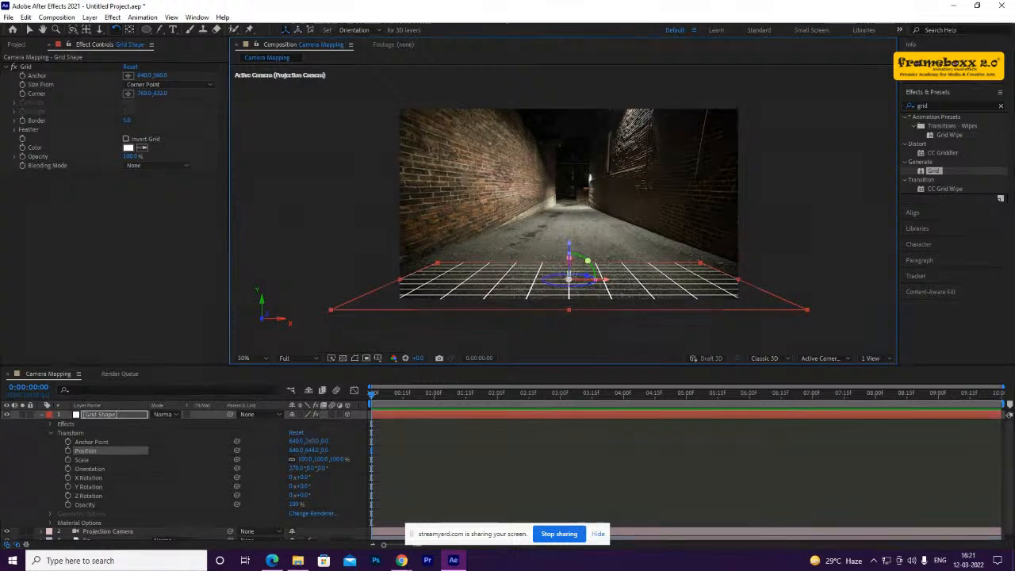
pyautogui.moveTo(569, 268); pyautogui.dragTo(569, 258)
pyautogui.hotkey('ctrl', 'z')
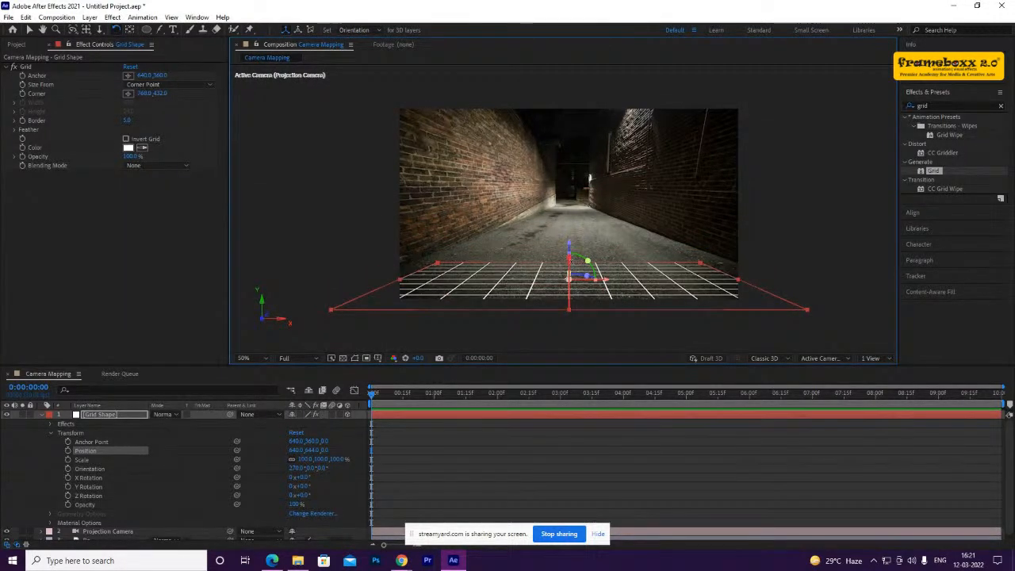
pyautogui.moveTo(323, 450); pyautogui.dragTo(777, 370)
# Set the floor grid's X orientation to 275° and stretch its Y scale to about 262% along the alley
pyautogui.moveTo(295, 468); pyautogui.dragTo(297, 468)
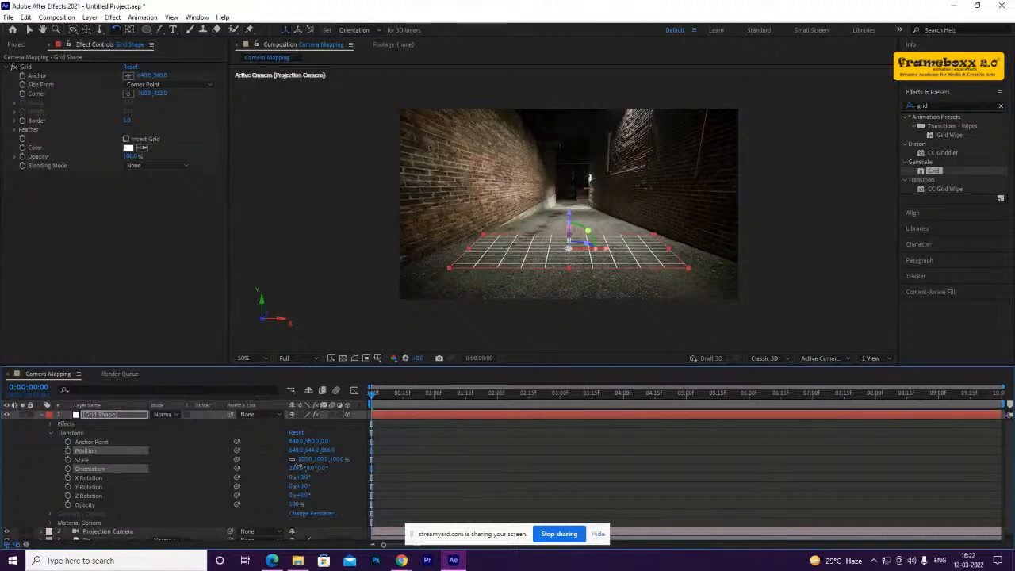
pyautogui.click(295, 468)
pyautogui.moveTo(292, 469); pyautogui.dragTo(297, 469)
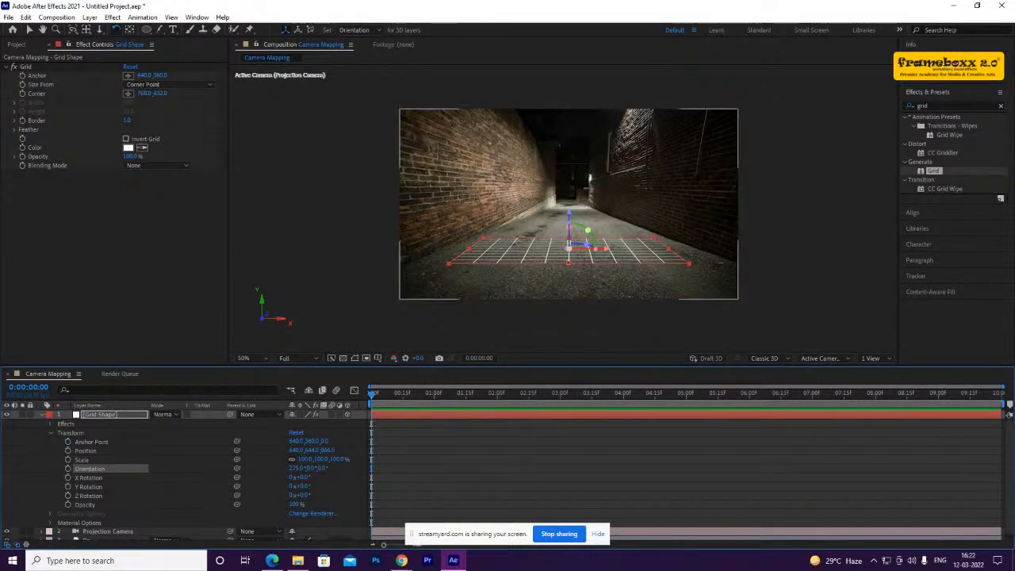
pyautogui.press('v')
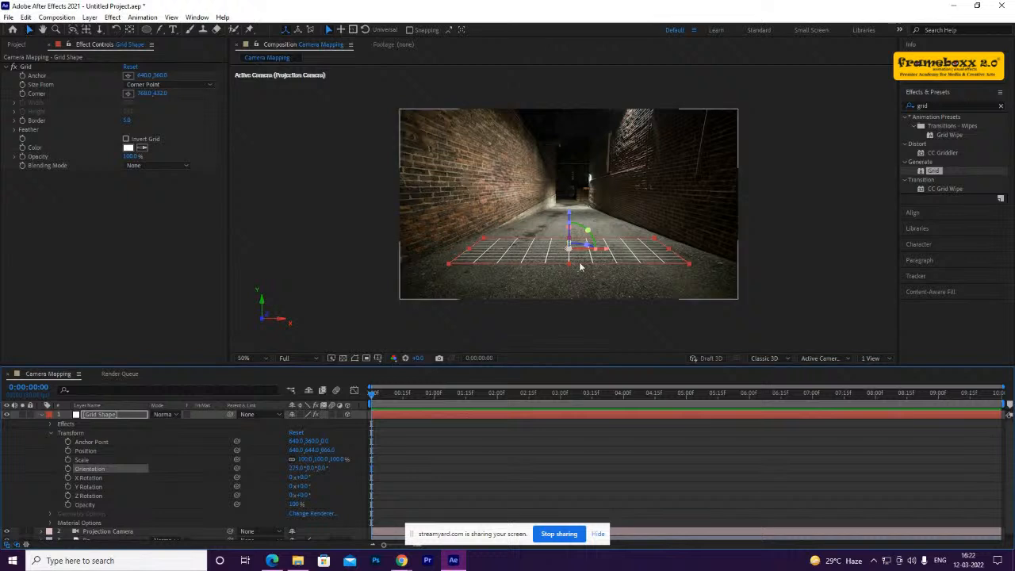
pyautogui.click(569, 264)
pyautogui.moveTo(568, 264); pyautogui.dragTo(570, 306)
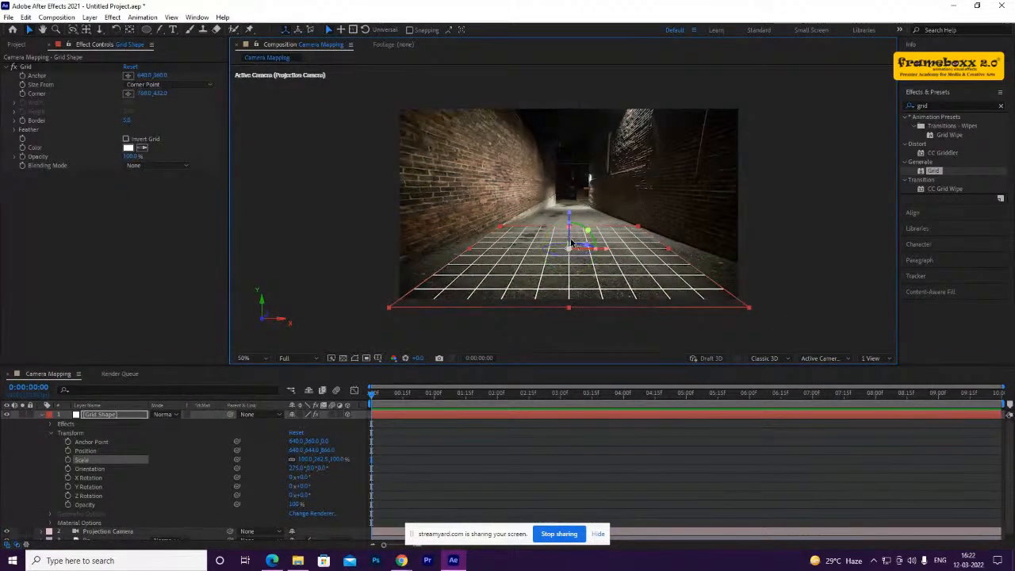
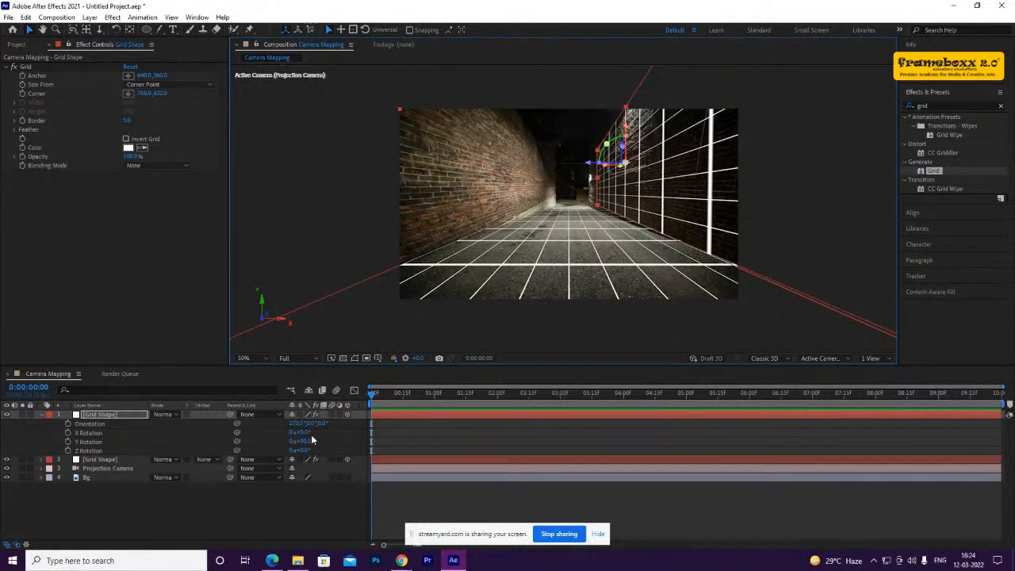
# Rename the grid layer on the alley's right wall as Grid Shape 2
pyautogui.press('Return')
pyautogui.click(119, 414)
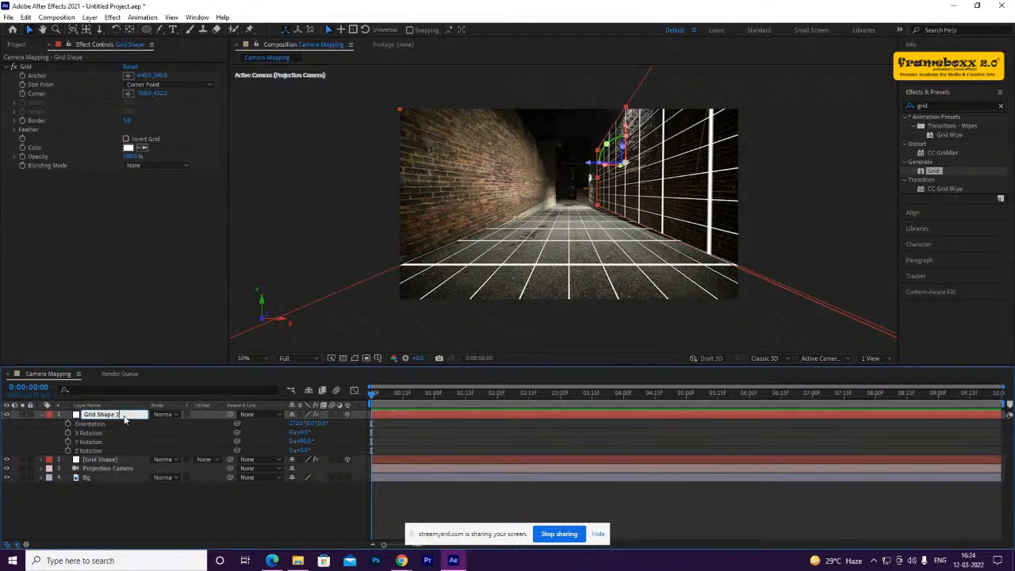
pyautogui.click(70, 422)
pyautogui.click(128, 415)
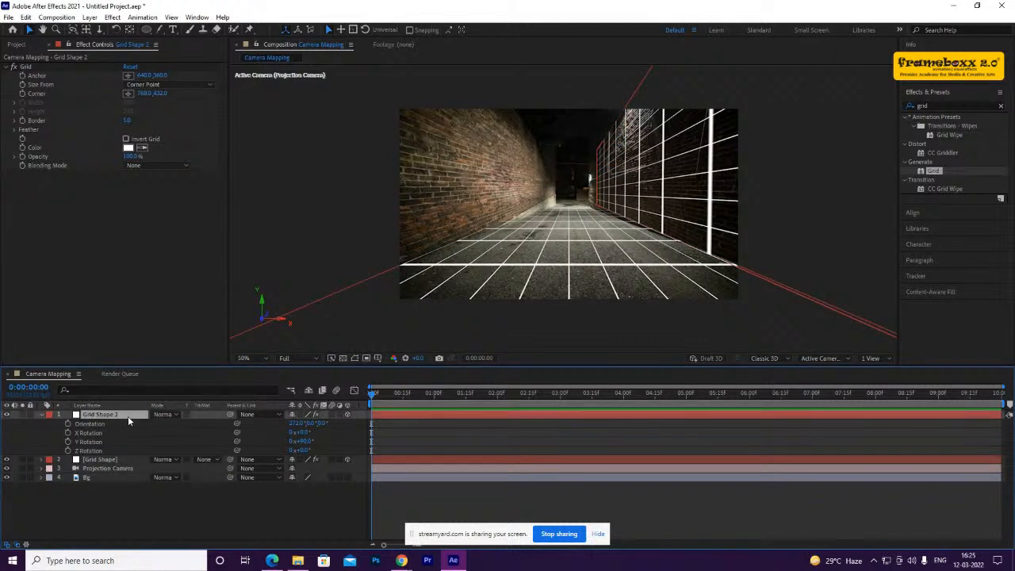
# Duplicate the Grid Shape 2 layer and move the copy across to the alley's left wall
pyautogui.click(110, 459)
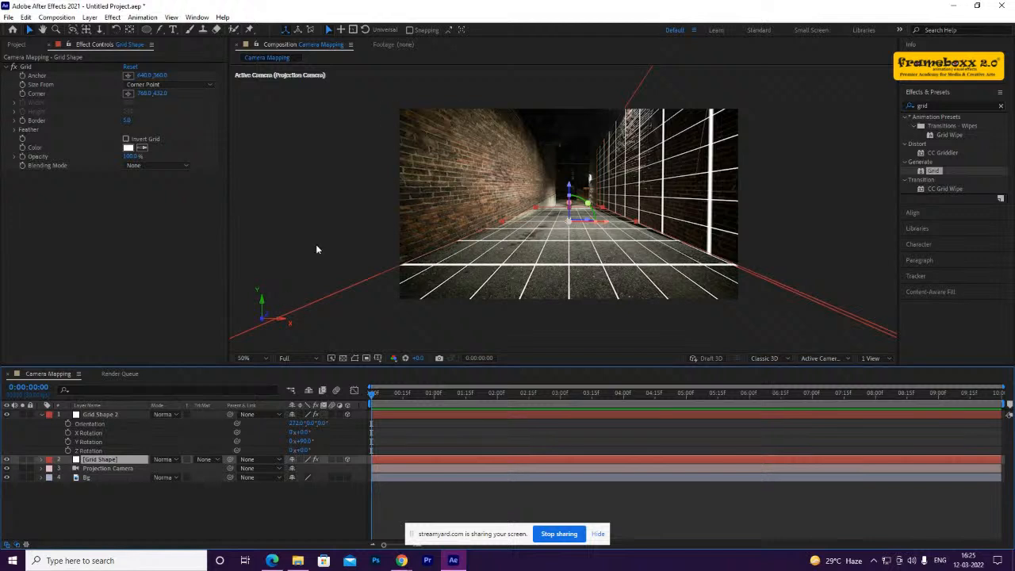
pyautogui.click(629, 143)
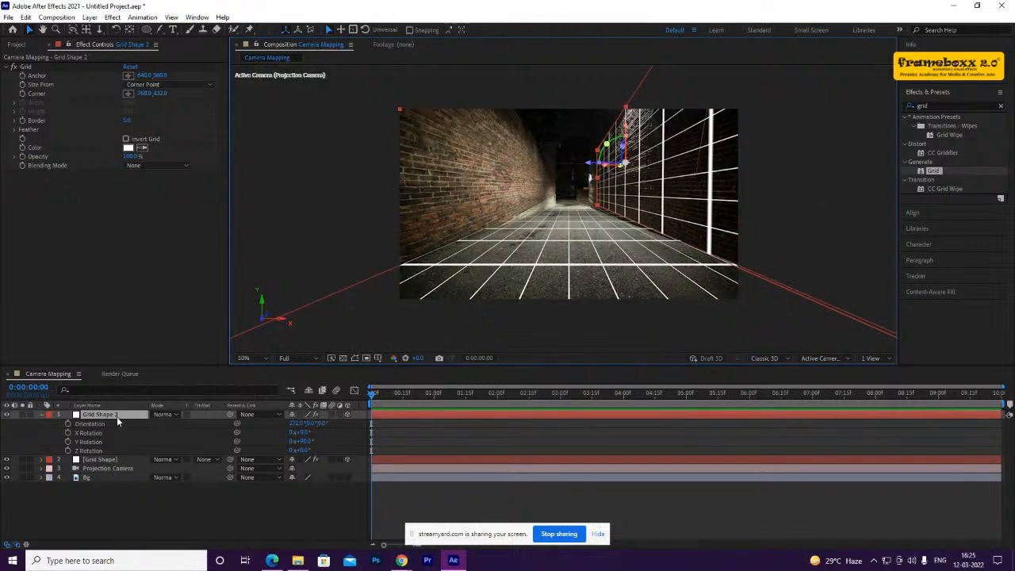
pyautogui.hotkey('ctrl', 'd')
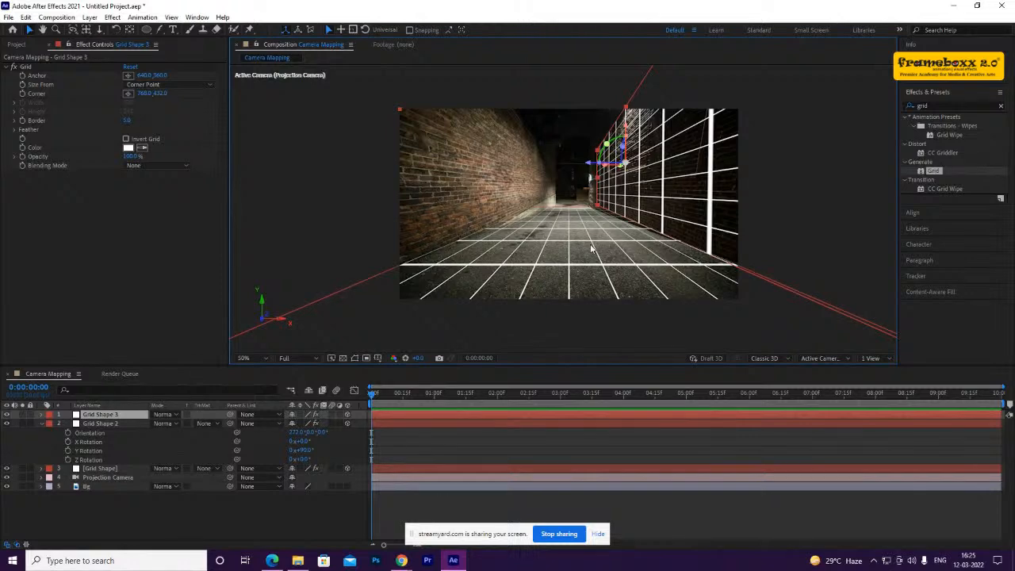
pyautogui.moveTo(589, 164); pyautogui.dragTo(32, 128)
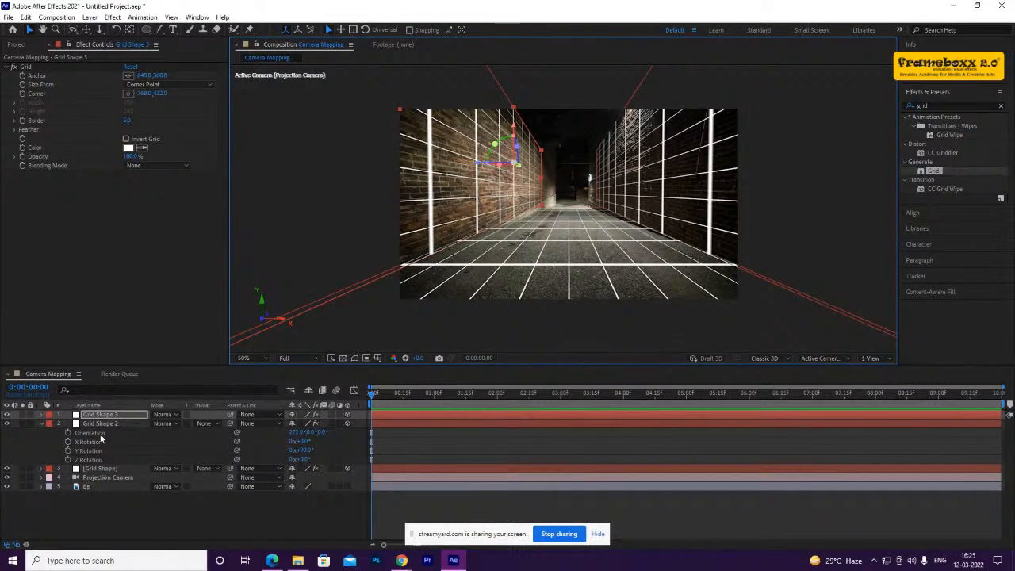
# Duplicate the floor's Grid Shape layer and place the copy above all other layers in the stack
pyautogui.click(119, 470)
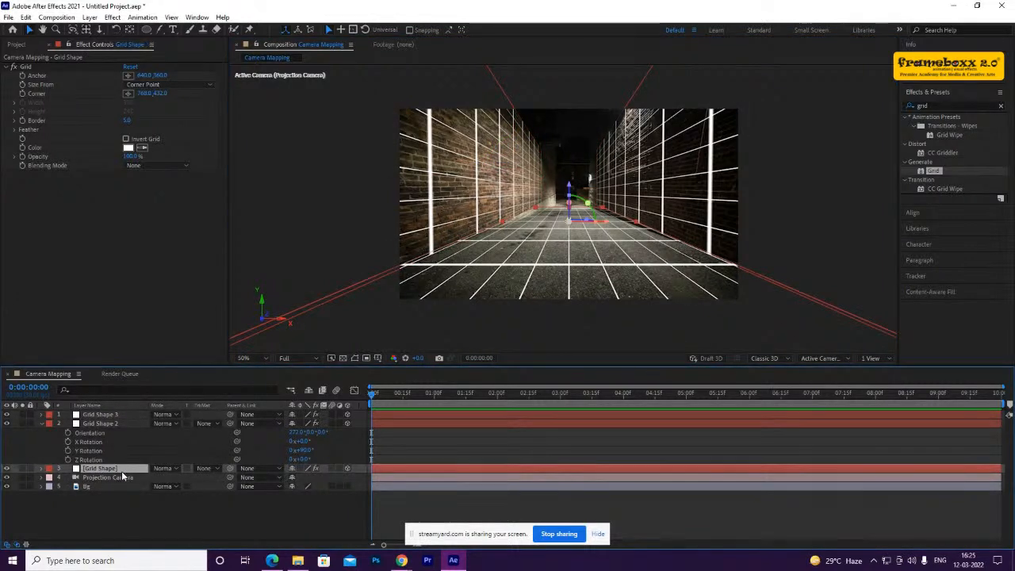
pyautogui.hotkey('ctrl', 'd')
pyautogui.moveTo(119, 468); pyautogui.dragTo(122, 418)
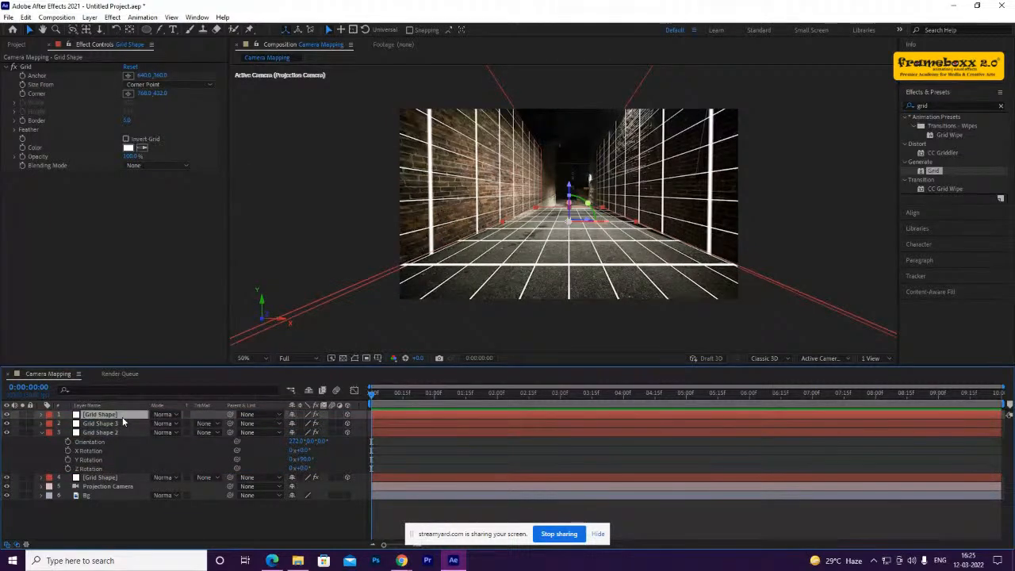
# Rename the topmost grid copy as Grid Shape 4 and raise it to form the alley's ceiling
pyautogui.press('Return')
pyautogui.write('4')
pyautogui.press('Return')
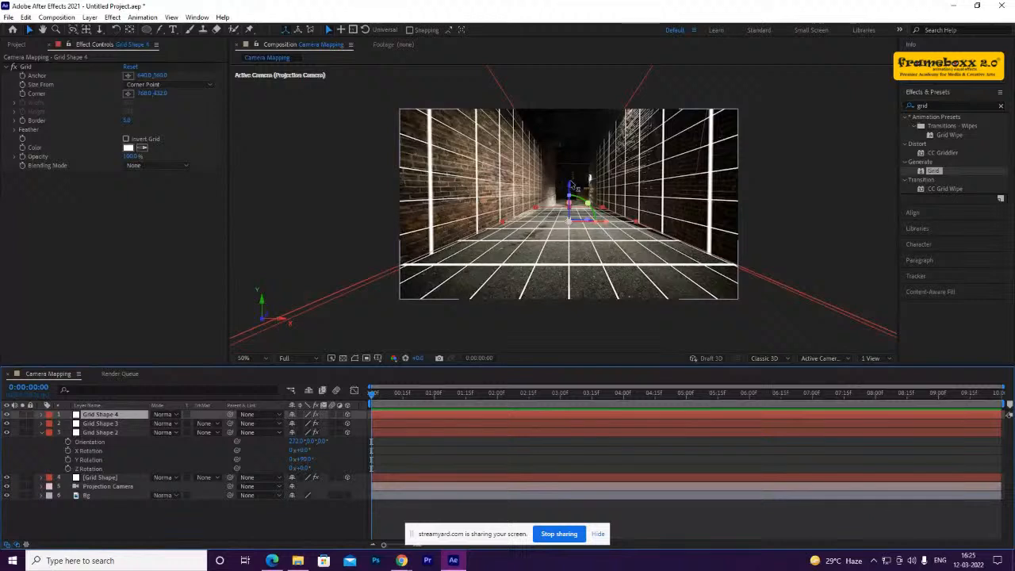
pyautogui.moveTo(570, 185); pyautogui.dragTo(592, 10)
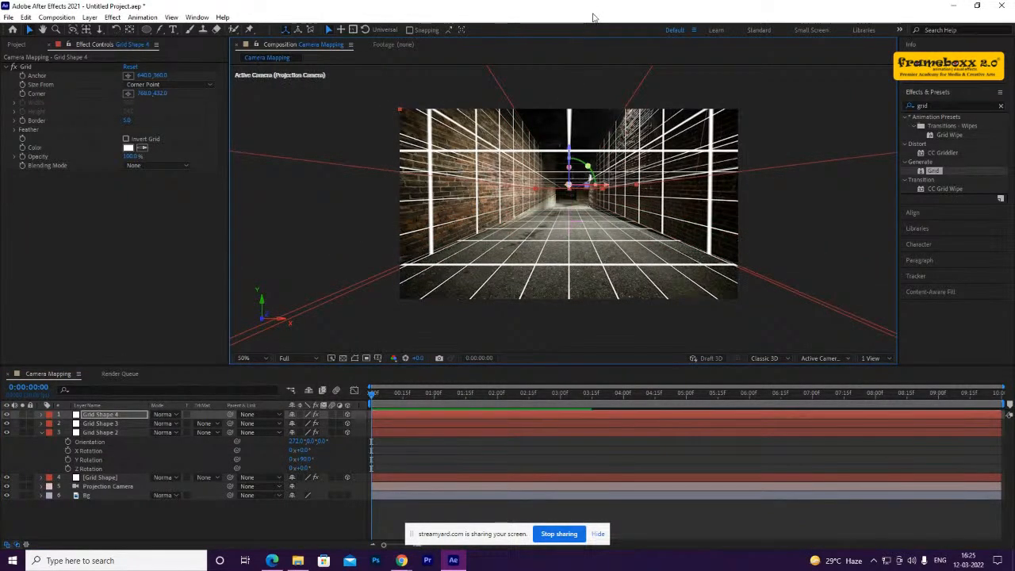
pyautogui.moveTo(571, 139); pyautogui.dragTo(597, 5)
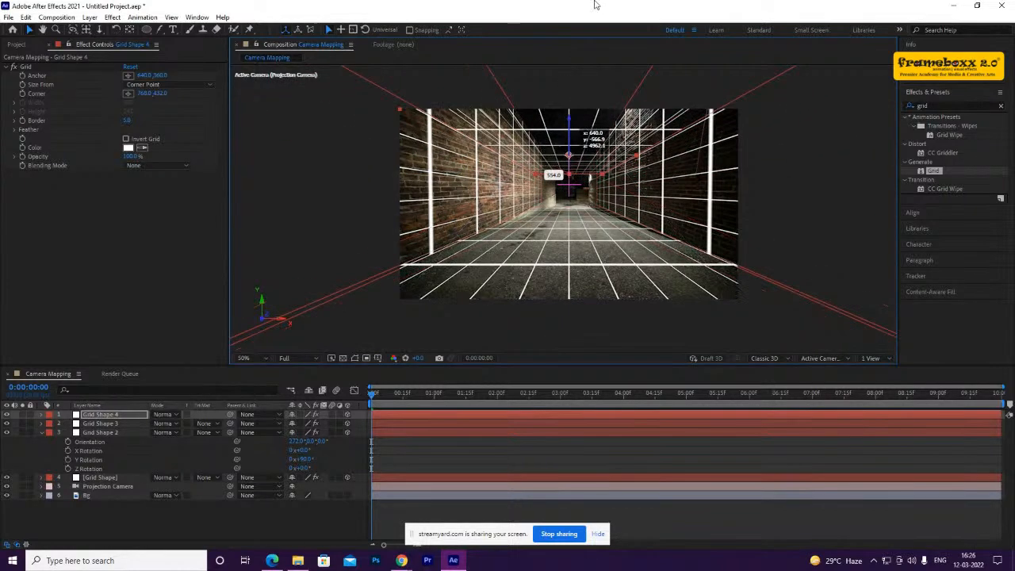
pyautogui.moveTo(569, 121); pyautogui.dragTo(613, 8)
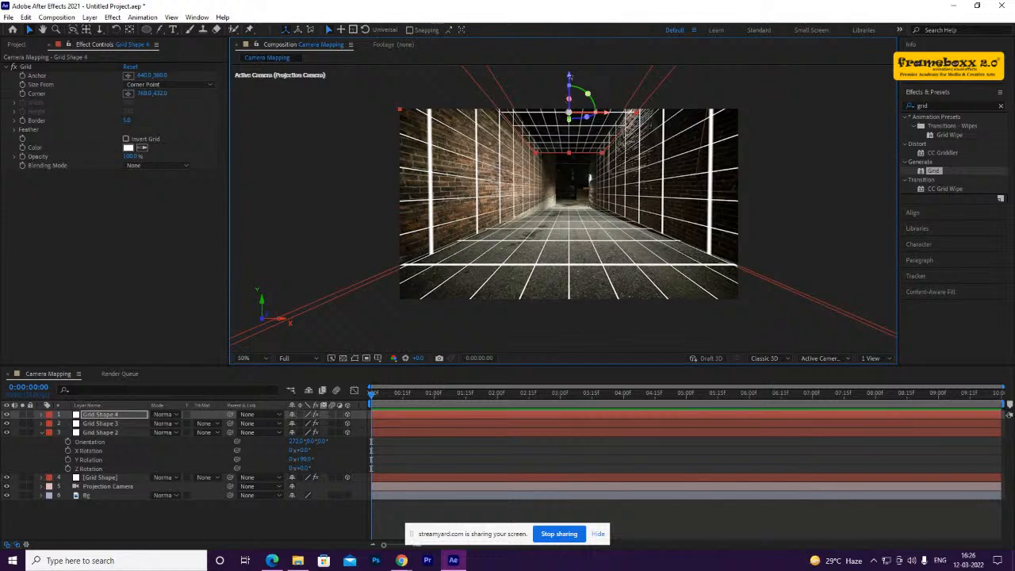
pyautogui.moveTo(574, 81); pyautogui.dragTo(612, 5)
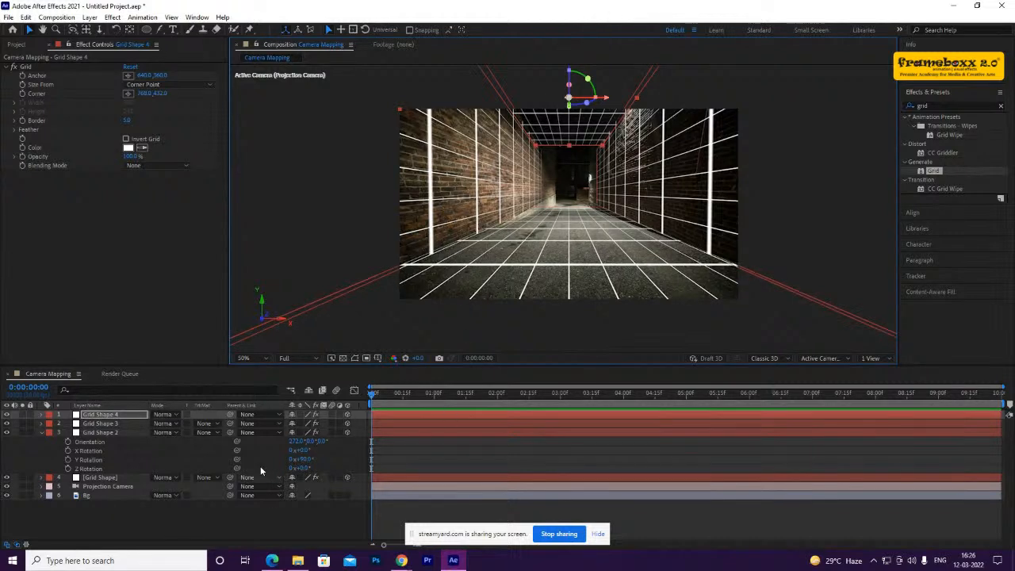
# Duplicate the Grid Shape 4 layer and reset the transform of the copy
pyautogui.click(115, 418)
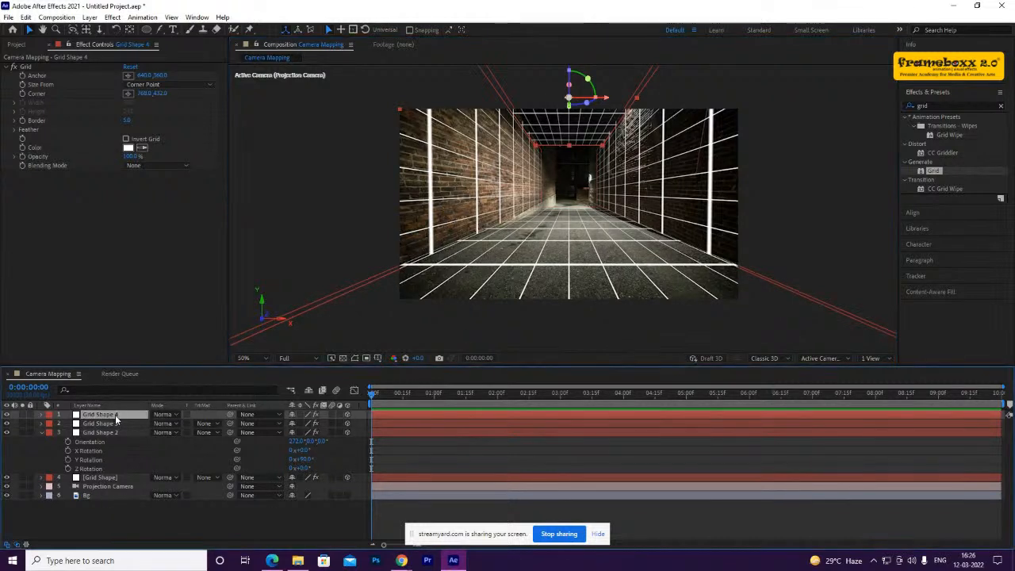
pyautogui.hotkey('ctrl', 'd')
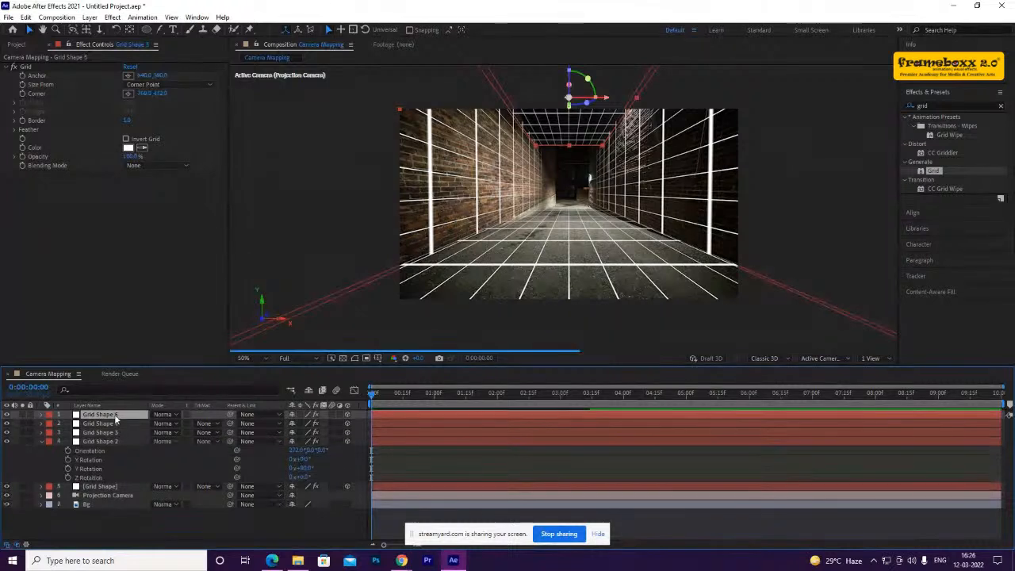
pyautogui.click(134, 68)
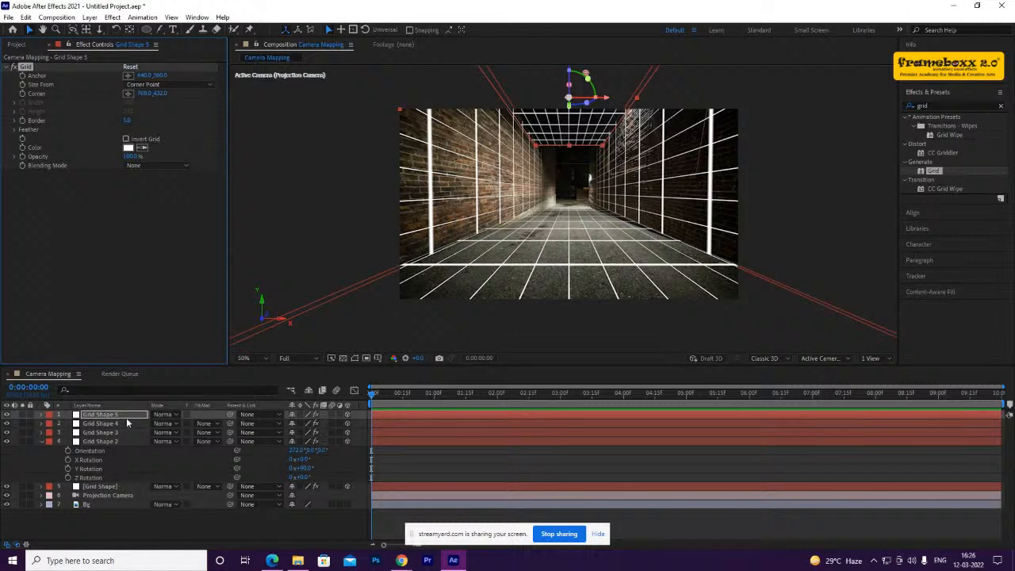
pyautogui.click(41, 414)
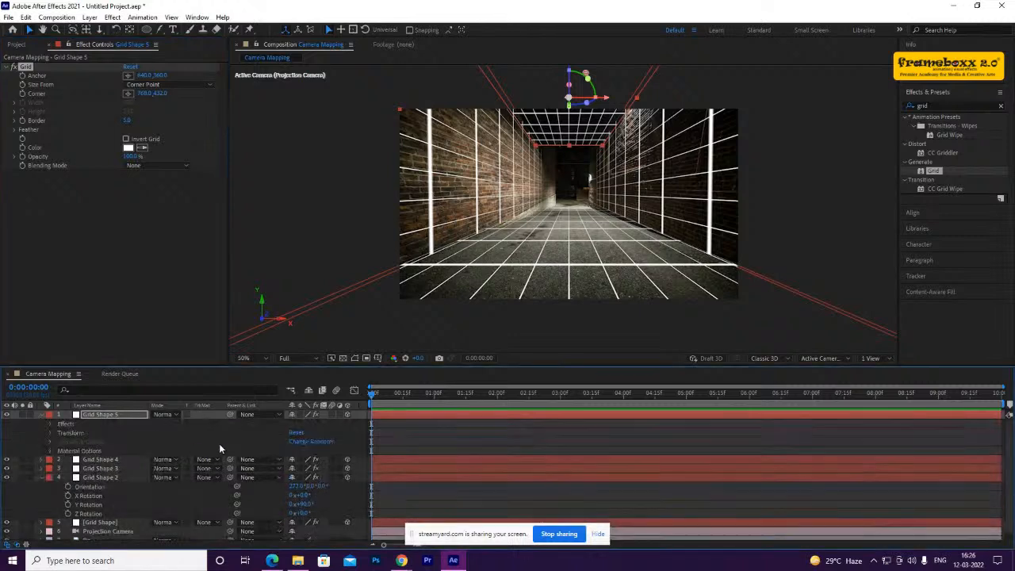
pyautogui.click(295, 433)
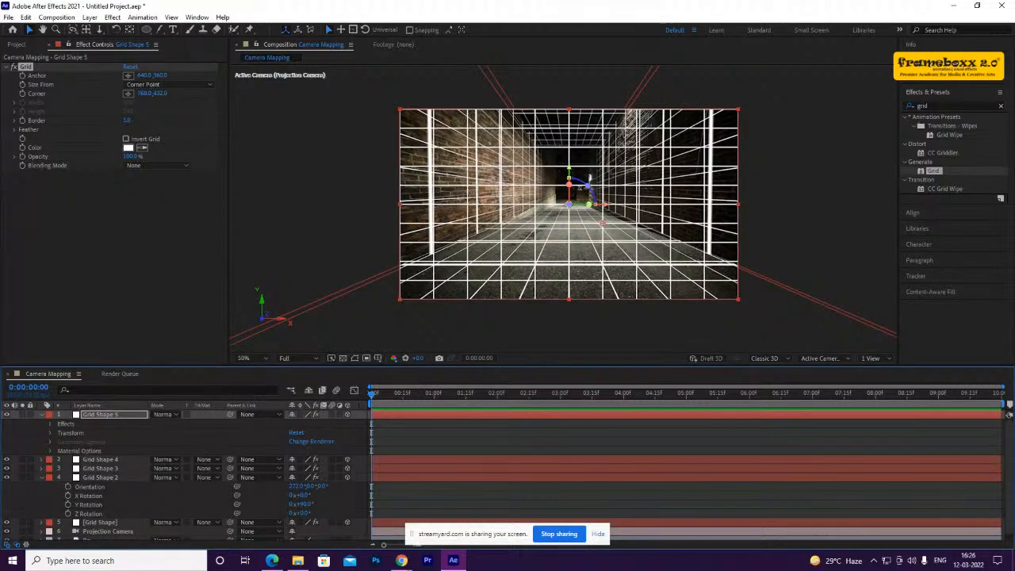
# In the Top view, move the Grid Shape 5 layer back along Z to the far end of the alley
pyautogui.press('Escape')
pyautogui.scroll(-2, 547, 279)
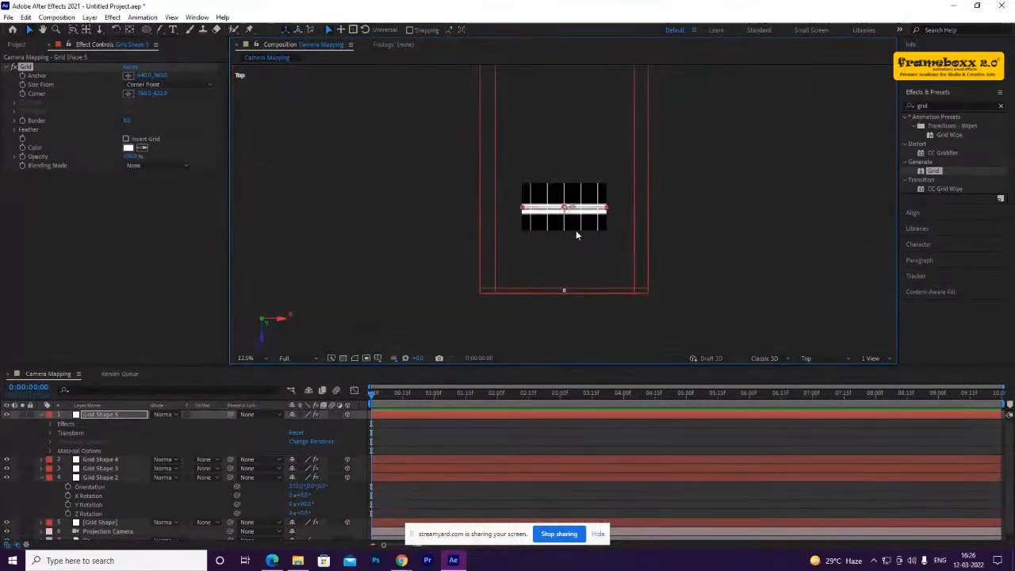
pyautogui.scroll(1, 569, 214)
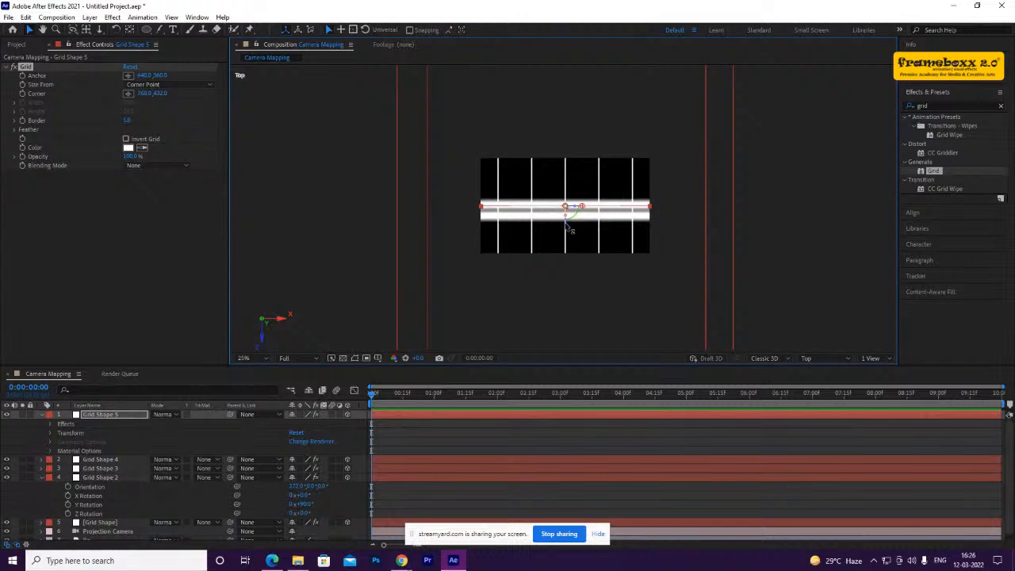
pyautogui.moveTo(566, 211); pyautogui.dragTo(563, 50)
pyautogui.press('space')
pyautogui.moveTo(591, 136); pyautogui.dragTo(594, 315)
pyautogui.moveTo(569, 280); pyautogui.dragTo(563, 113)
pyautogui.scroll(-1, 584, 155)
pyautogui.press('space')
pyautogui.moveTo(585, 181); pyautogui.dragTo(563, 84)
pyautogui.press('space')
pyautogui.moveTo(590, 131); pyautogui.dragTo(590, 295)
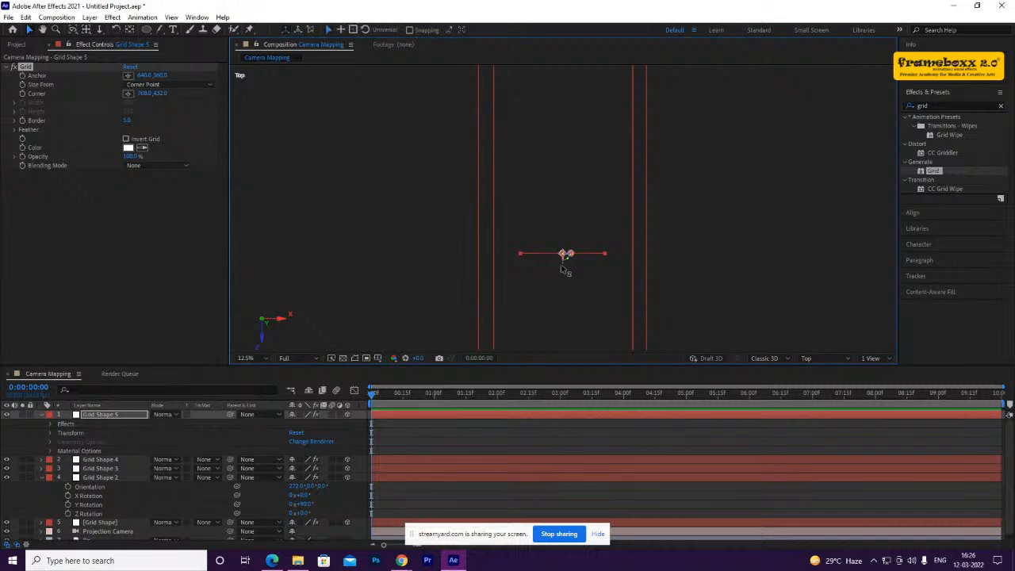
pyautogui.moveTo(566, 255); pyautogui.dragTo(568, 159)
pyautogui.press('space')
pyautogui.moveTo(568, 112); pyautogui.dragTo(564, 340)
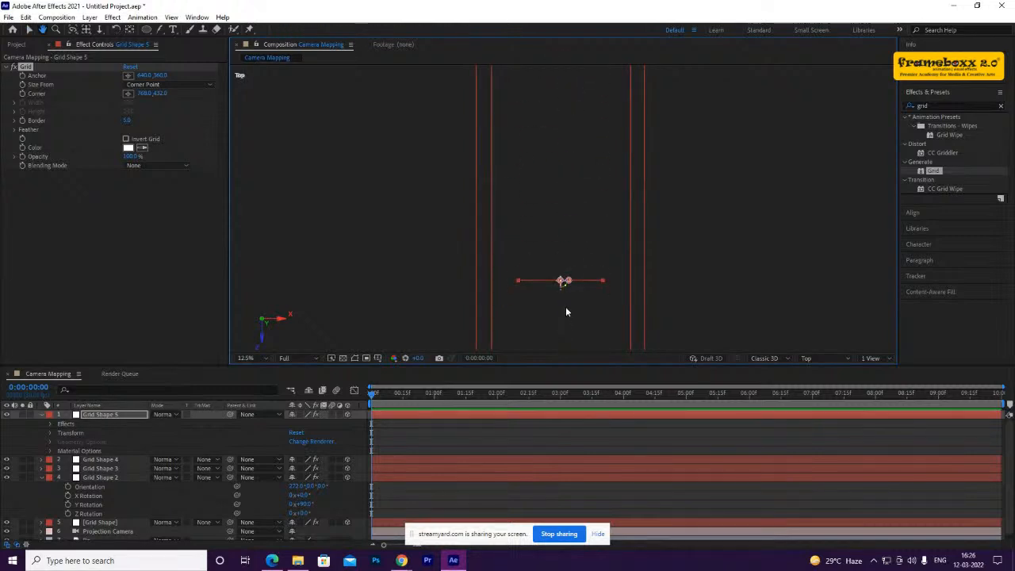
pyautogui.moveTo(563, 292); pyautogui.dragTo(566, 164)
pyautogui.press('space')
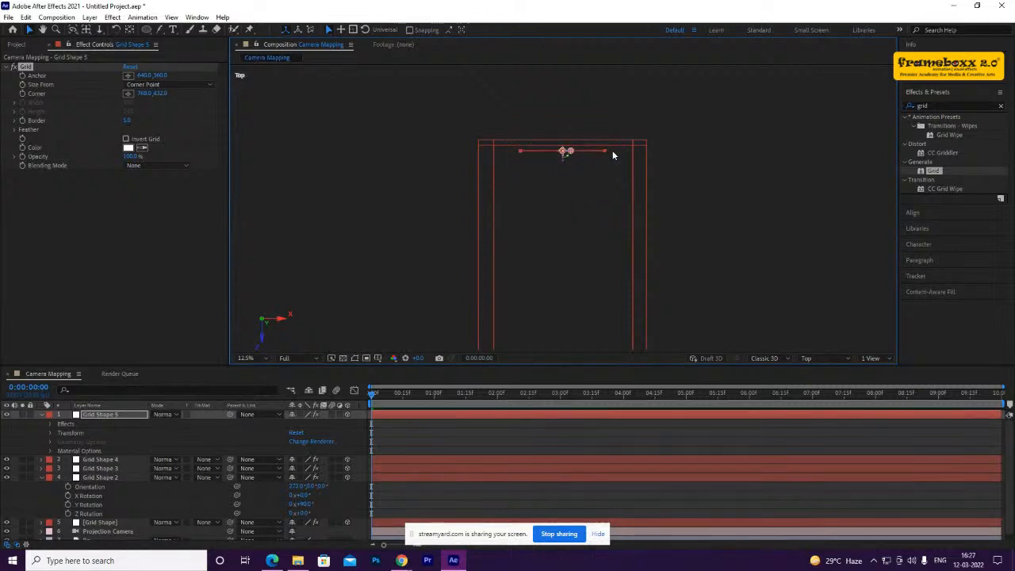
# Scale the Grid Shape 5 layer uniformly to 204% so it spans the distance between the two walls
pyautogui.click(114, 417)
pyautogui.press('s')
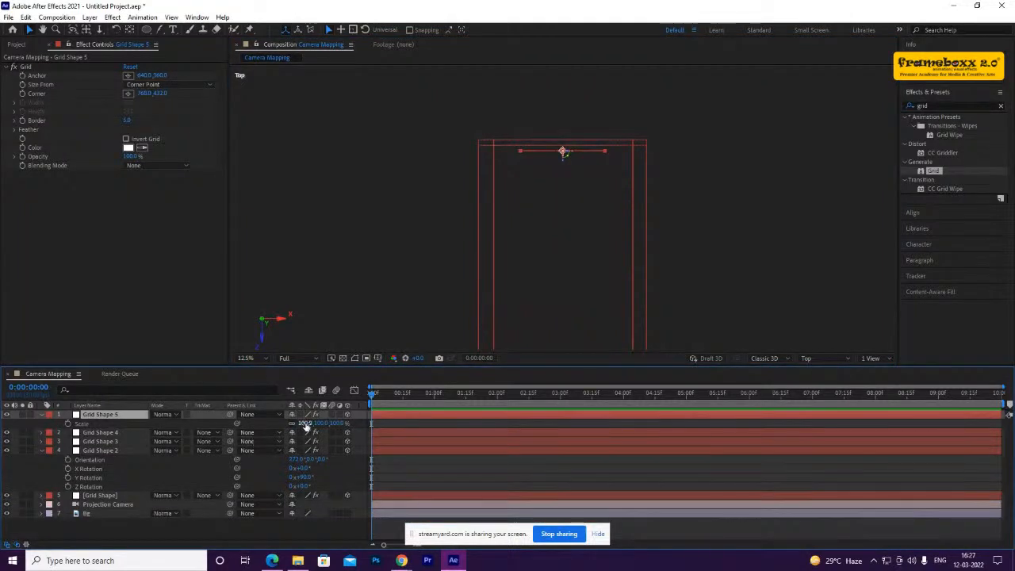
pyautogui.moveTo(306, 423); pyautogui.dragTo(314, 421)
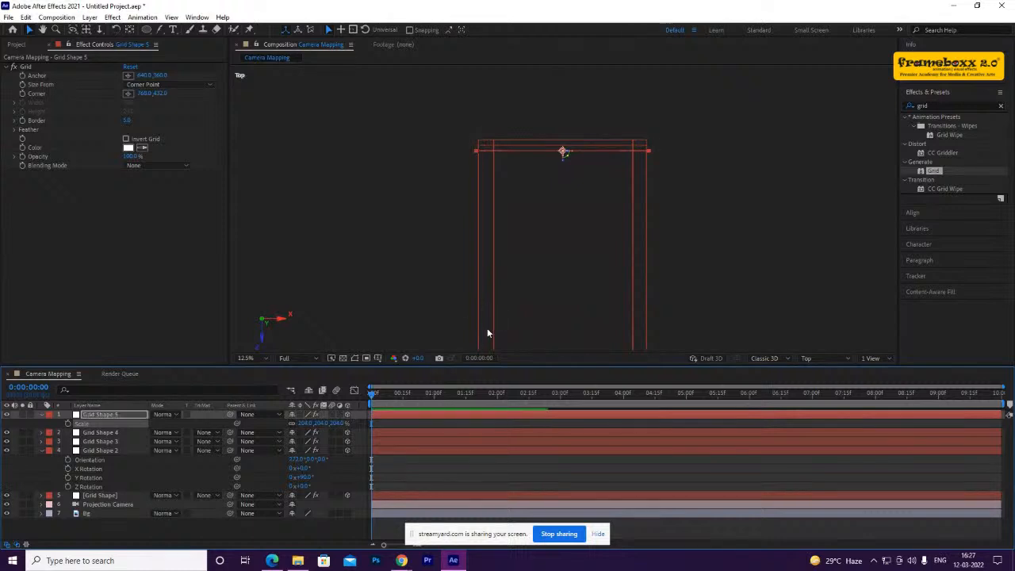
# Through the active camera, raise Grid Shape 5 at the alley's far end and stretch its Y scale to about 376% between floor and ceiling
pyautogui.click(807, 359)
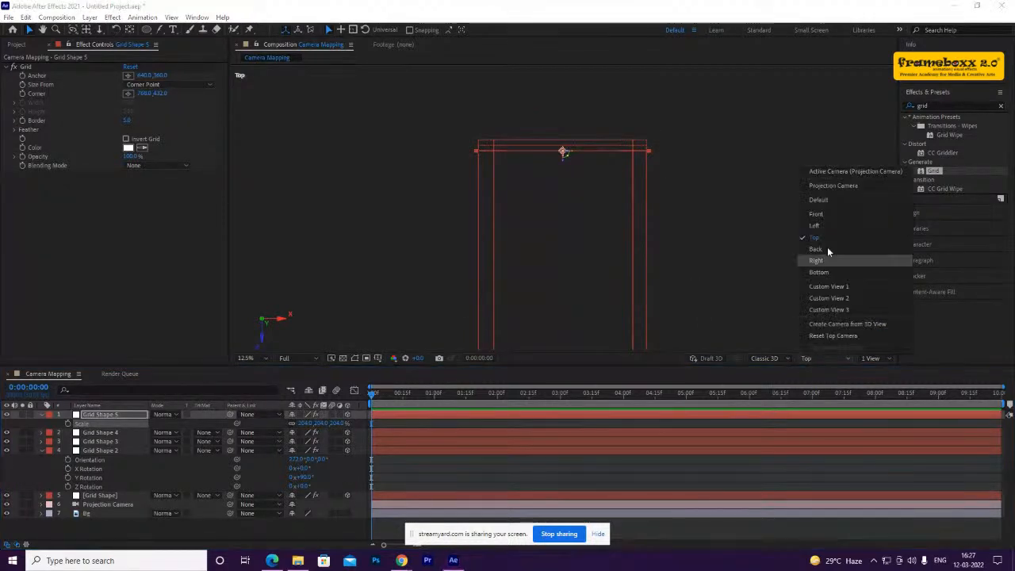
pyautogui.click(836, 172)
pyautogui.scroll(-2, 486, 280)
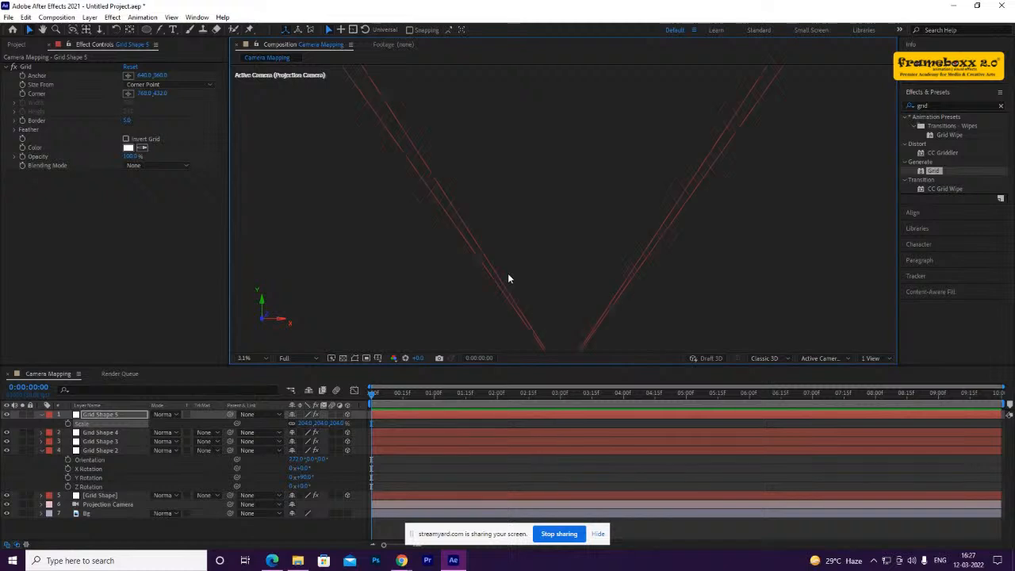
pyautogui.click(260, 358)
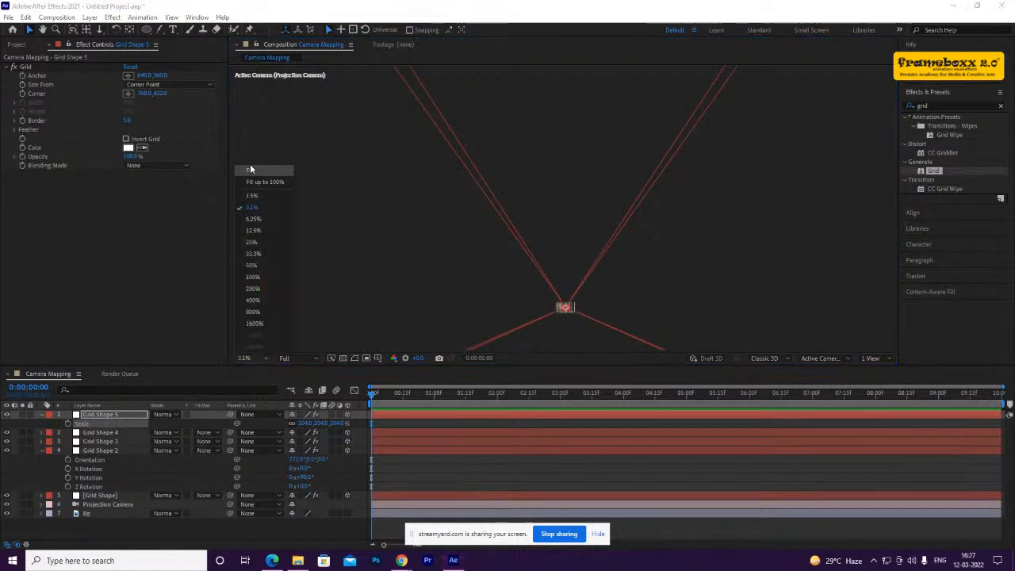
pyautogui.click(276, 174)
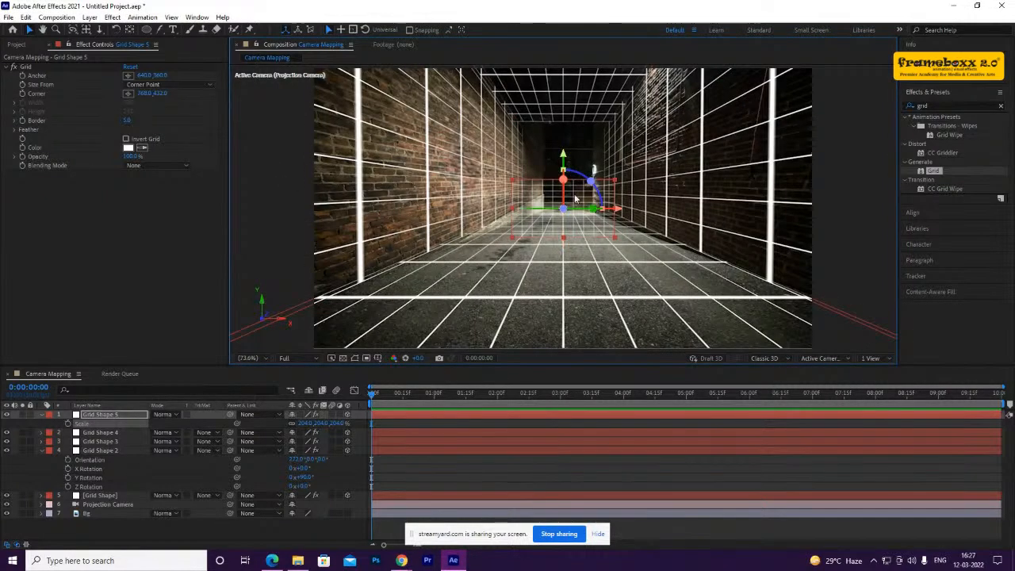
pyautogui.moveTo(568, 157); pyautogui.dragTo(576, 4)
pyautogui.moveTo(566, 141); pyautogui.dragTo(566, 1)
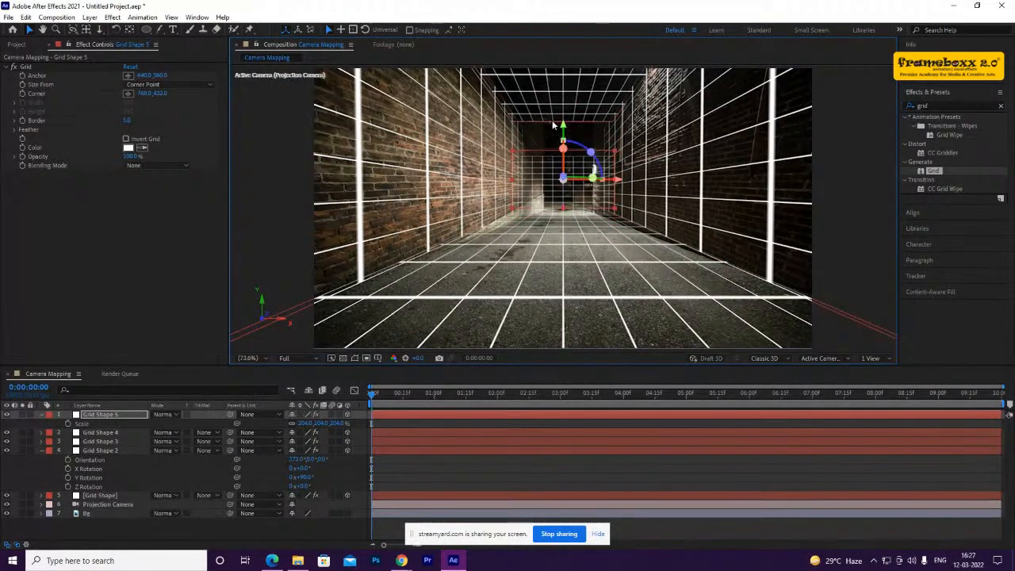
pyautogui.moveTo(565, 128); pyautogui.dragTo(611, 4)
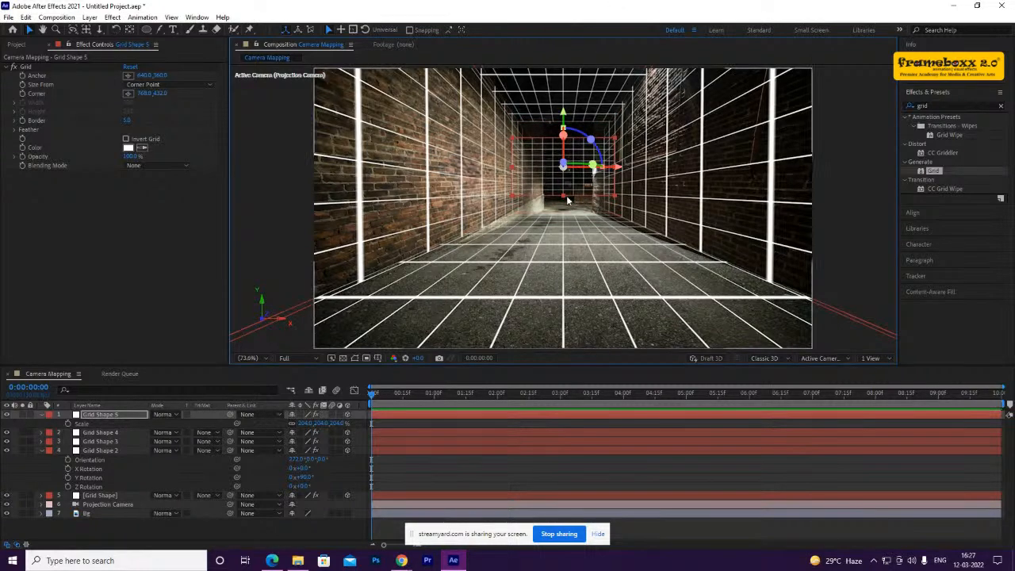
pyautogui.moveTo(563, 207); pyautogui.dragTo(564, 220)
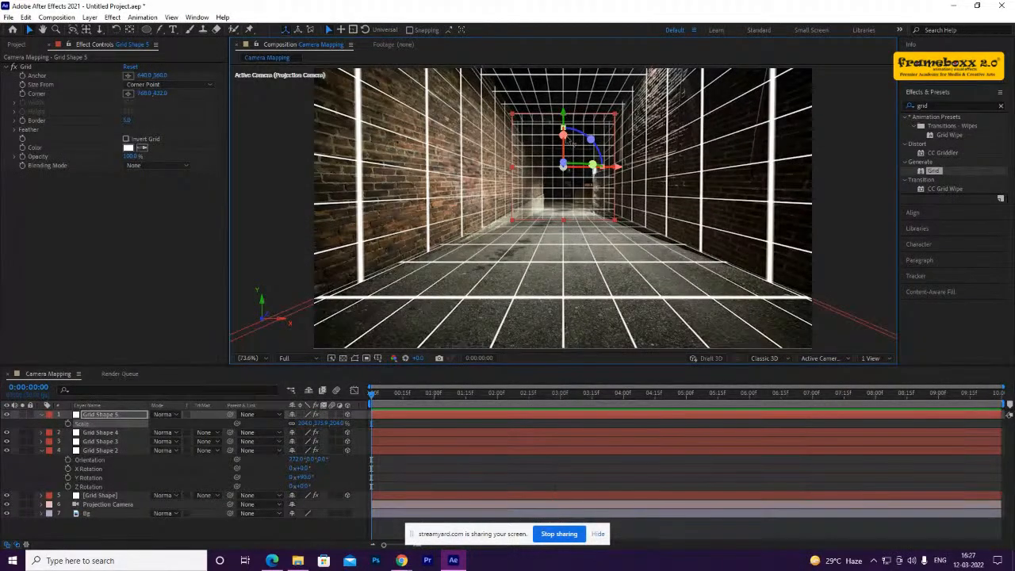
pyautogui.moveTo(570, 159); pyautogui.dragTo(562, 182)
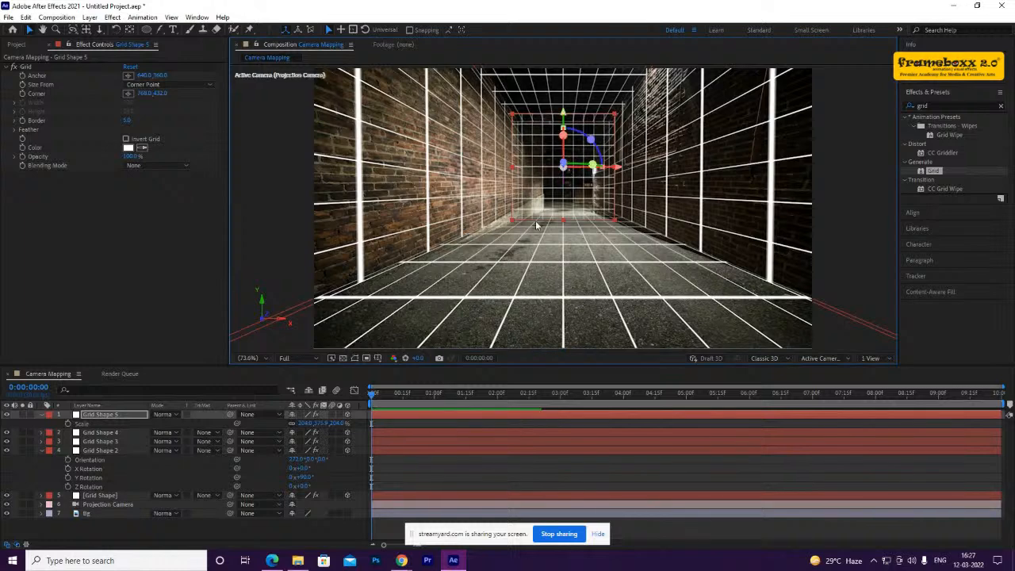
# Collapse the open layer properties and switch off the effects on all five grid shape layers
pyautogui.click(568, 264)
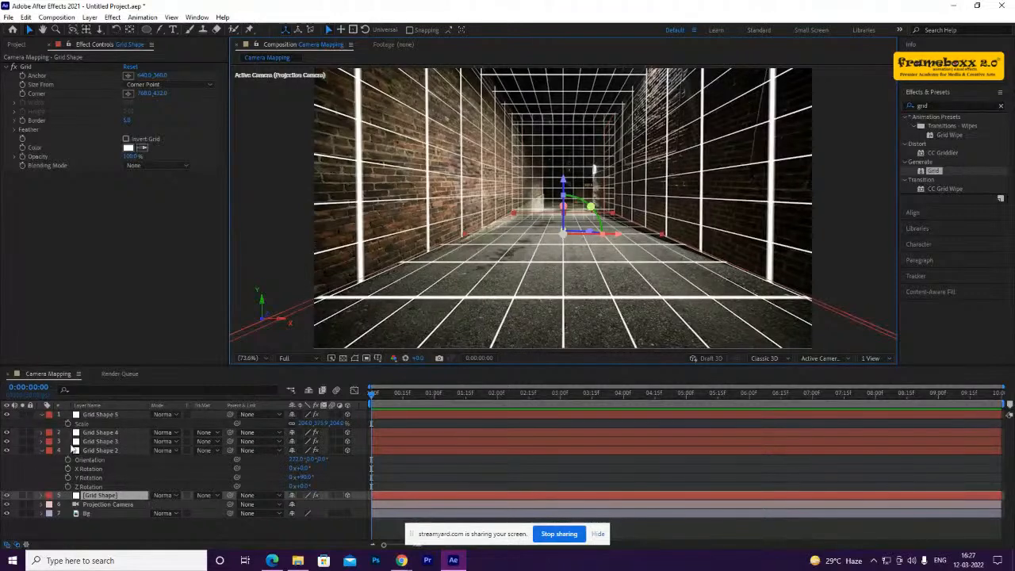
pyautogui.click(42, 414)
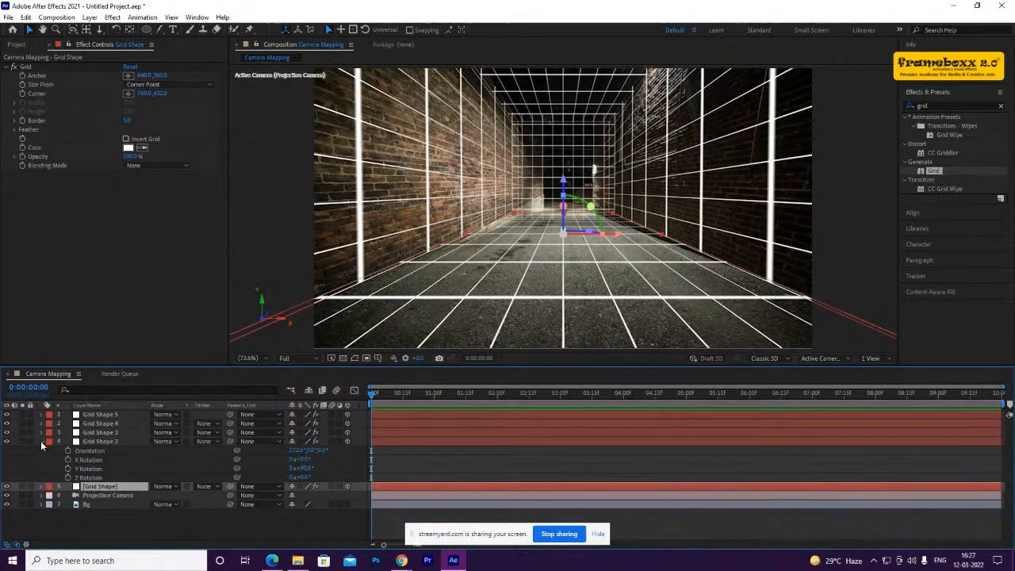
pyautogui.click(42, 442)
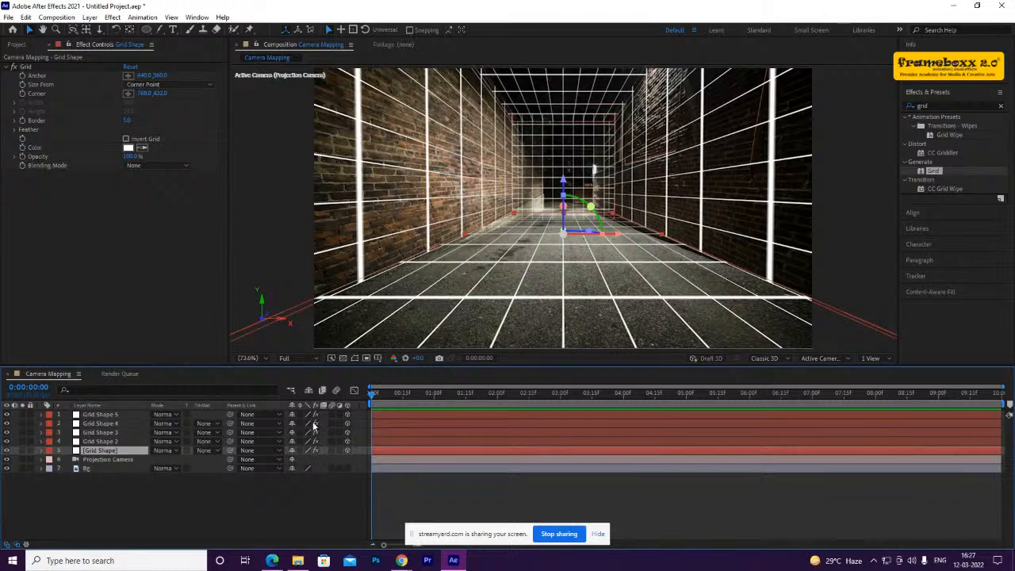
pyautogui.moveTo(316, 414); pyautogui.dragTo(318, 439)
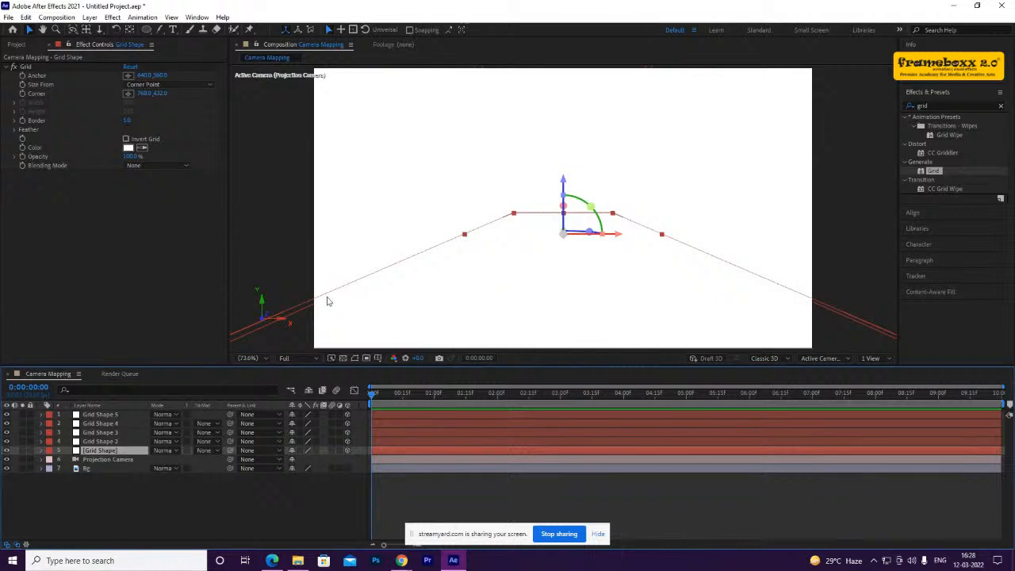
pyautogui.click(173, 525)
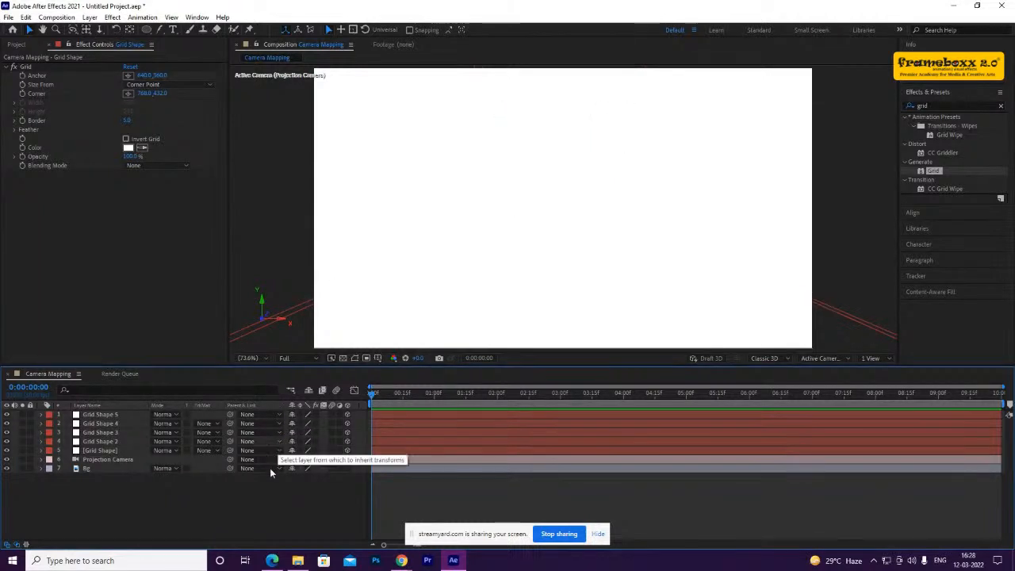
# Turn off Accepts Lights in the Material Options of all five grid shape layers, and collapse their properties
pyautogui.click(65, 449)
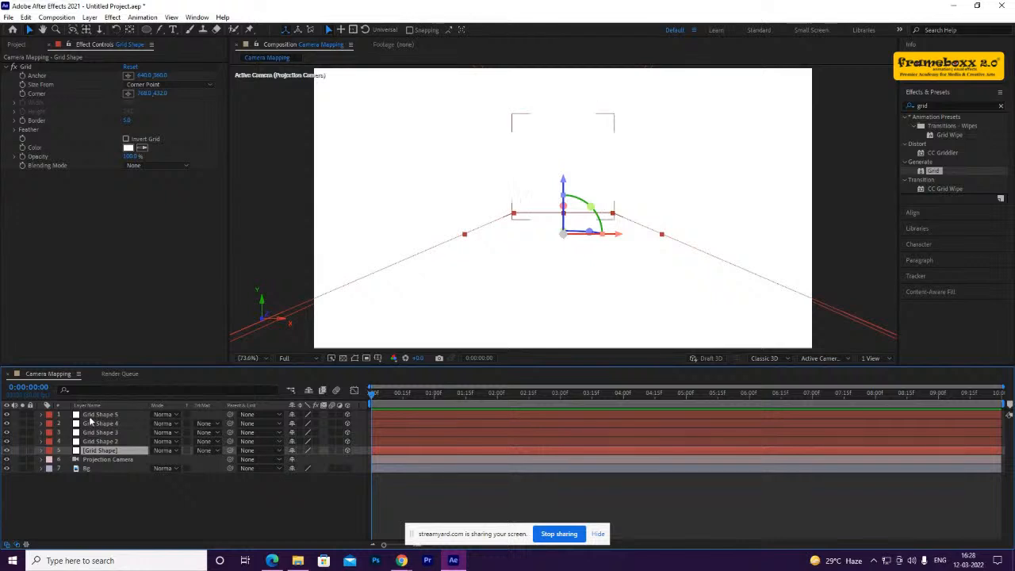
pyautogui.keyDown('shift'); pyautogui.click(89, 415); pyautogui.keyUp('shift')
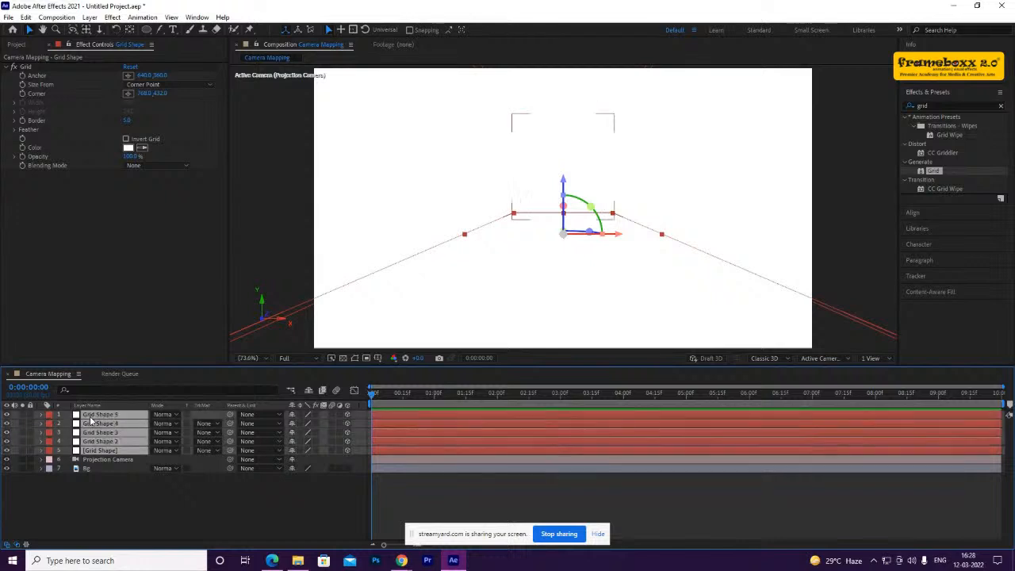
pyautogui.click(41, 451)
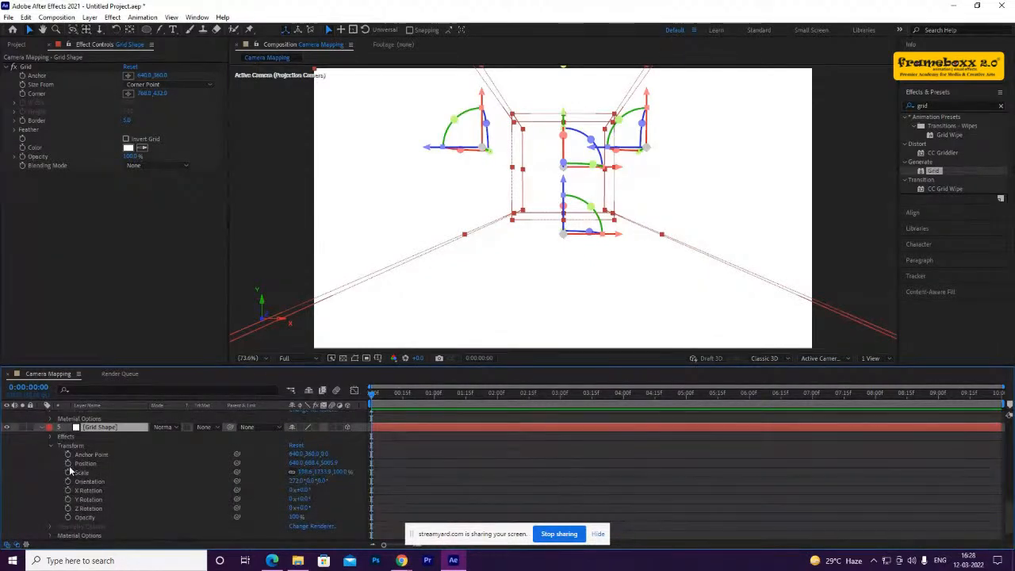
pyautogui.click(50, 445)
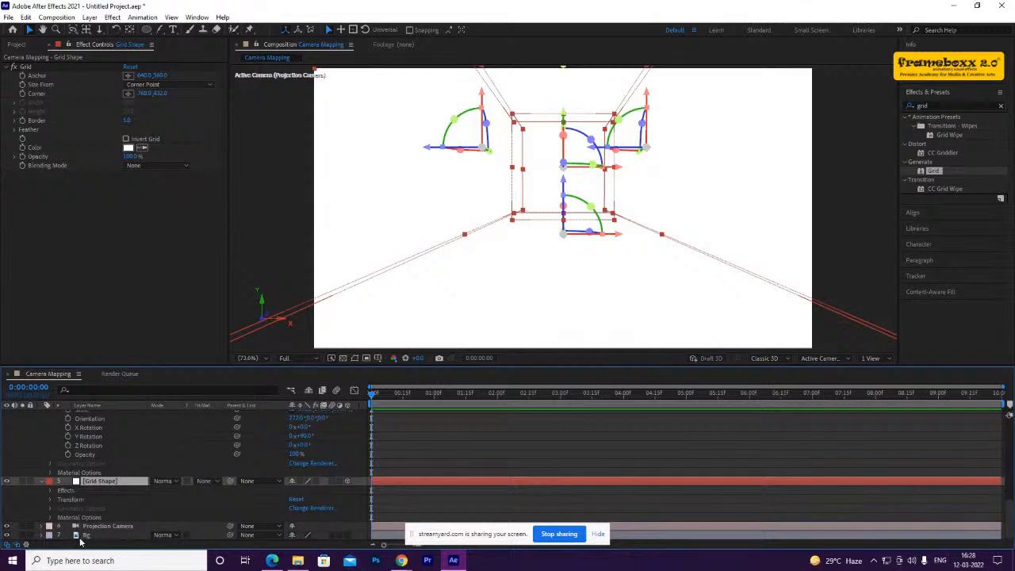
pyautogui.click(50, 517)
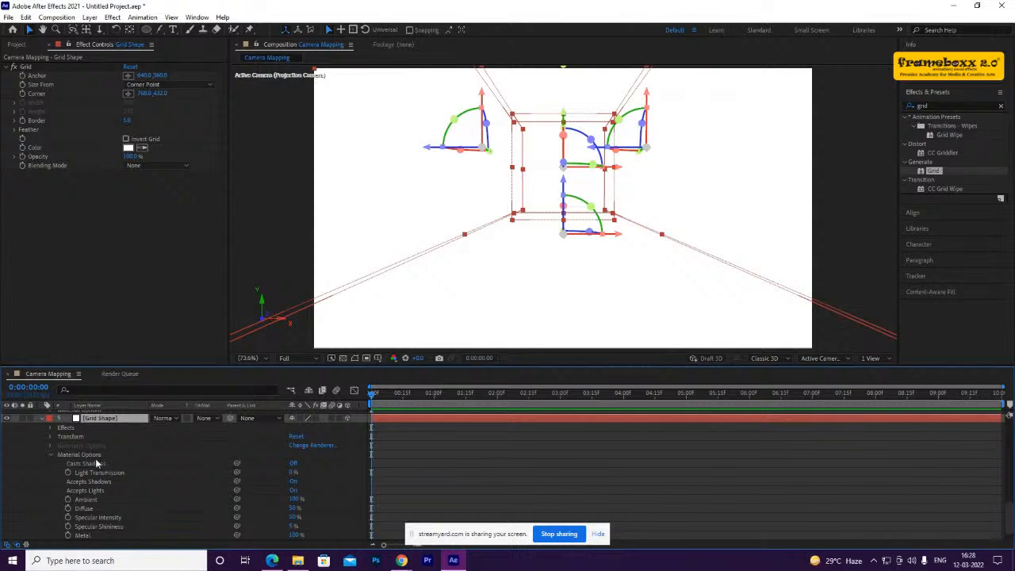
pyautogui.click(295, 463)
pyautogui.click(292, 465)
pyautogui.click(293, 482)
pyautogui.click(293, 492)
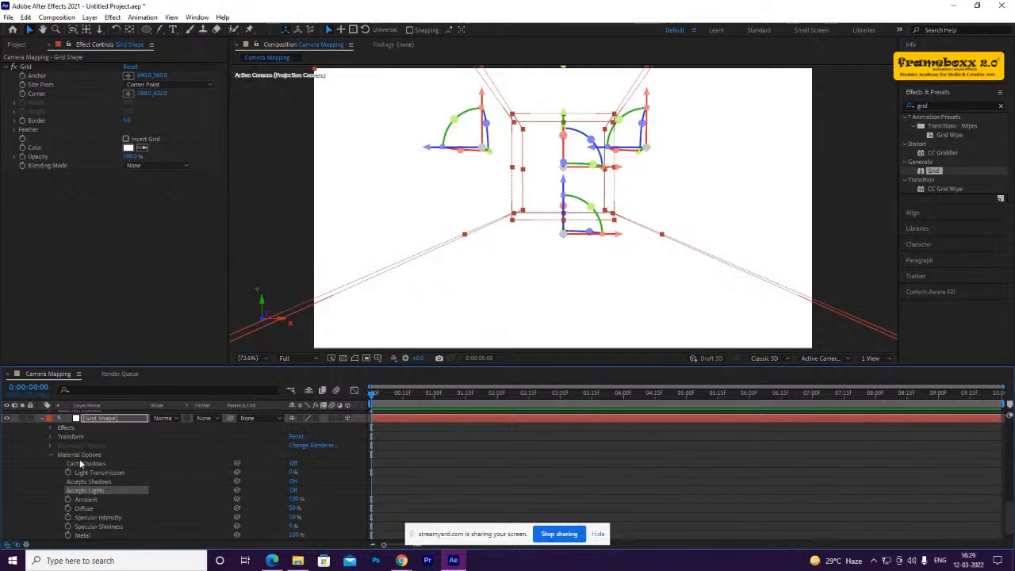
pyautogui.scroll(1, 82, 465)
pyautogui.scroll(1, 90, 481)
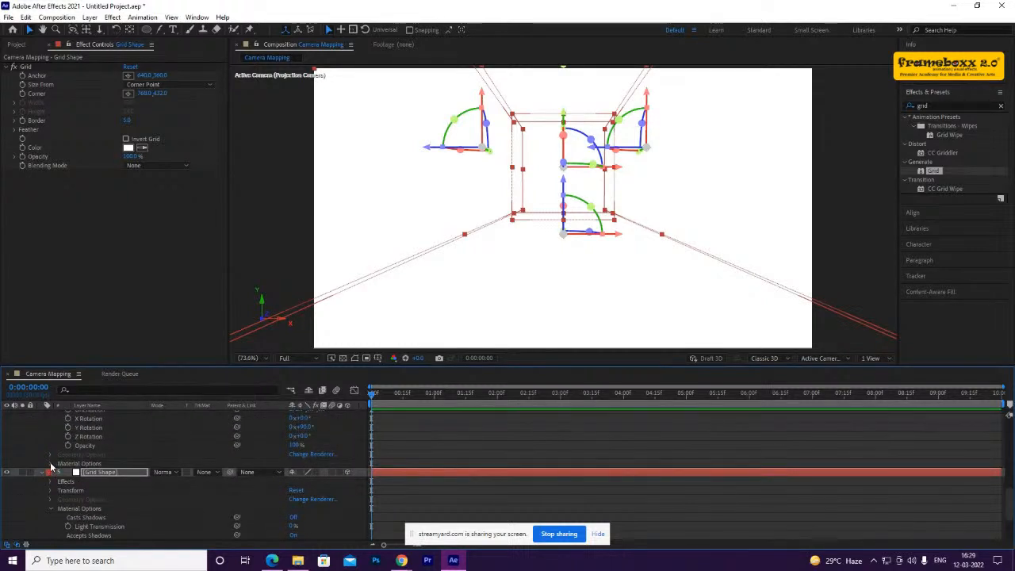
pyautogui.click(45, 472)
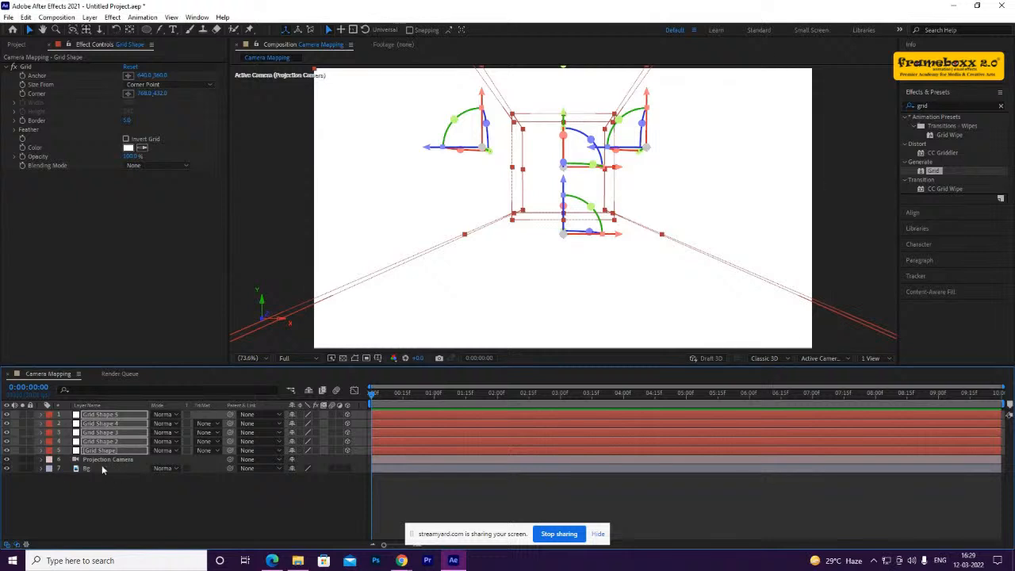
pyautogui.click(56, 498)
# Check the Accepts Lights setting in the Material Options of Grid Shape 2, and select the Grid Shape 3 layer
pyautogui.click(43, 442)
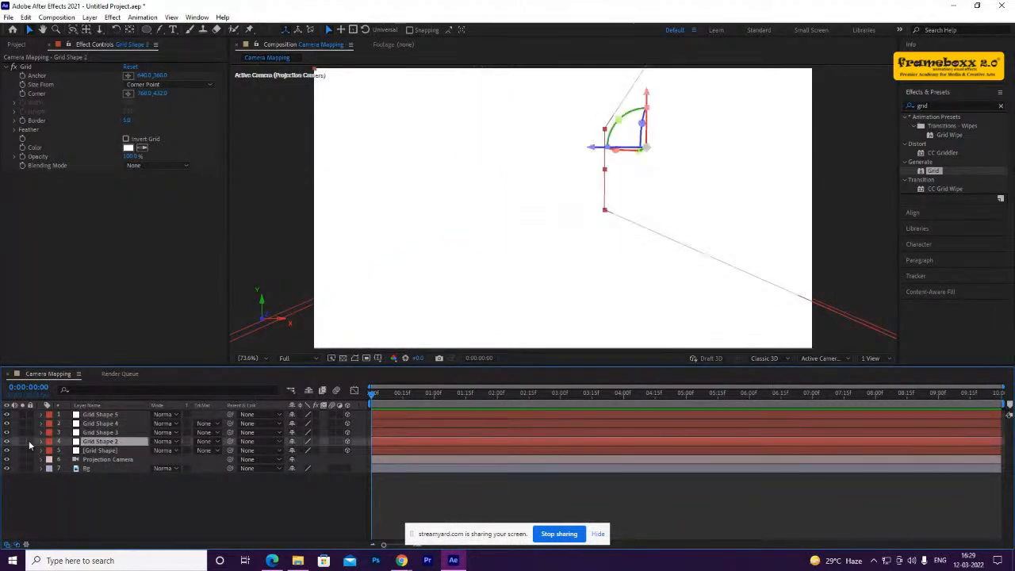
pyautogui.click(44, 443)
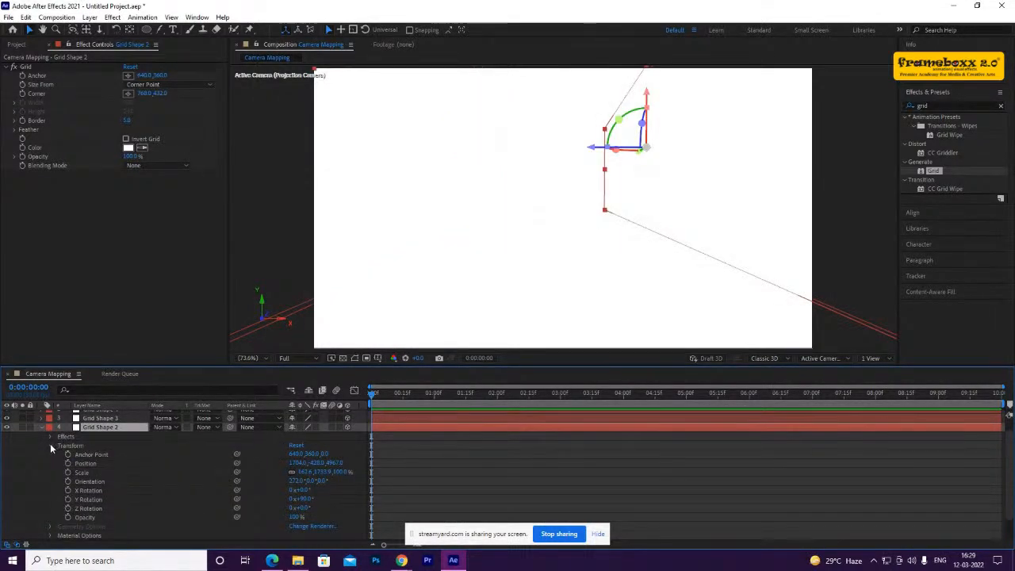
pyautogui.click(50, 444)
pyautogui.click(50, 477)
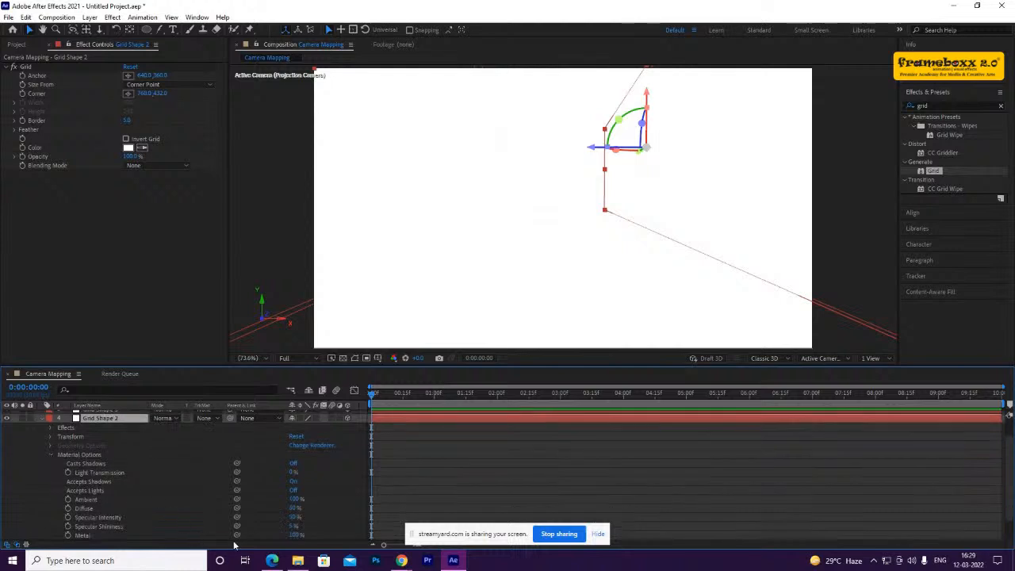
pyautogui.click(293, 490)
pyautogui.click(44, 420)
pyautogui.click(100, 432)
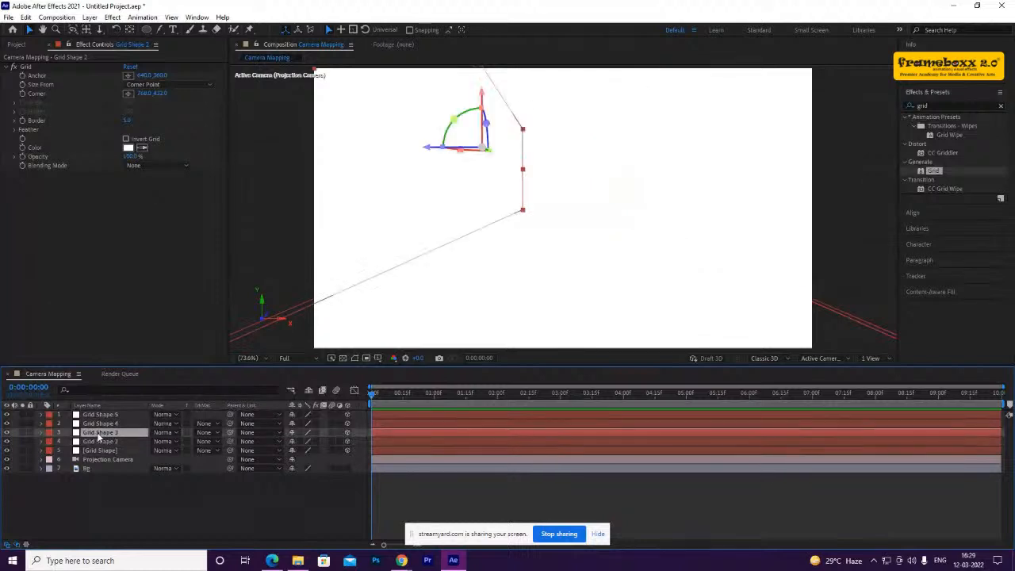
# Examine the material options of the Grid Shape 3 layer
pyautogui.click(42, 433)
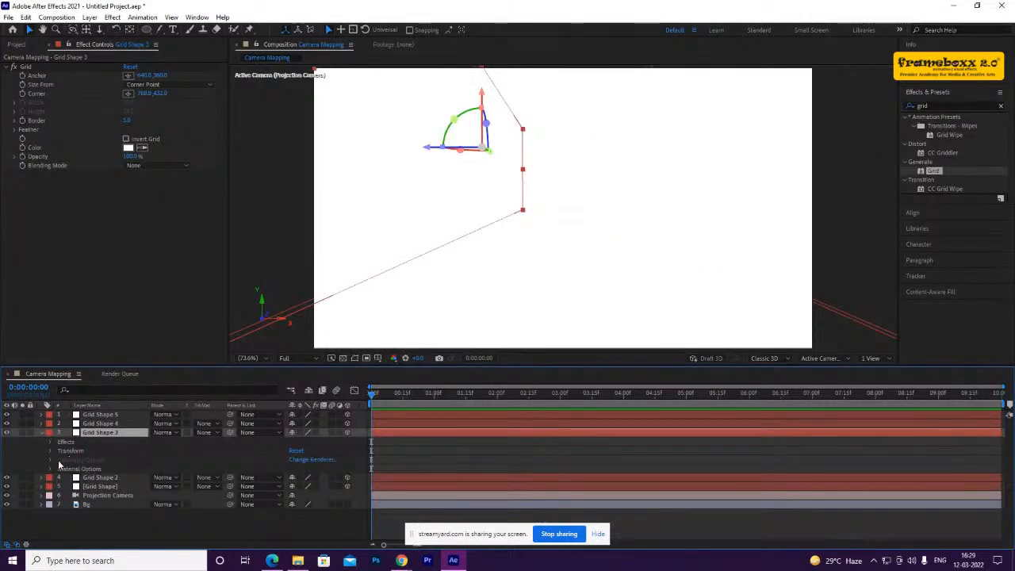
pyautogui.click(50, 469)
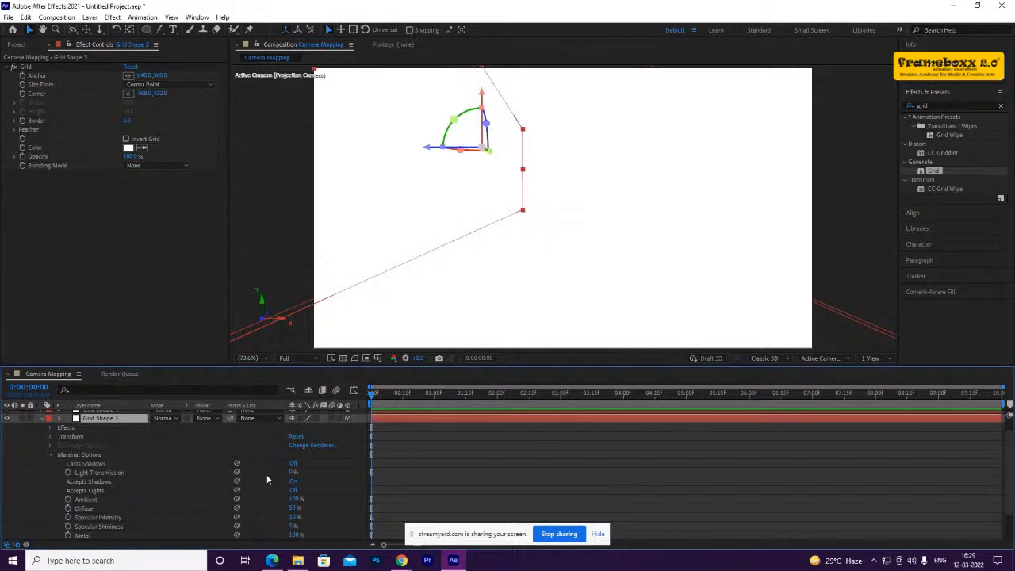
pyautogui.click(46, 420)
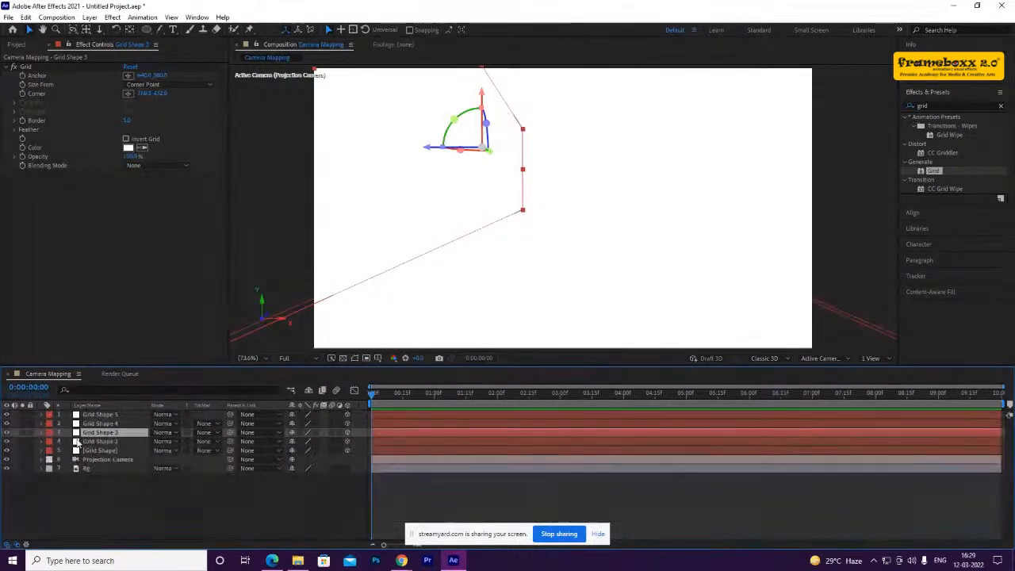
pyautogui.click(149, 514)
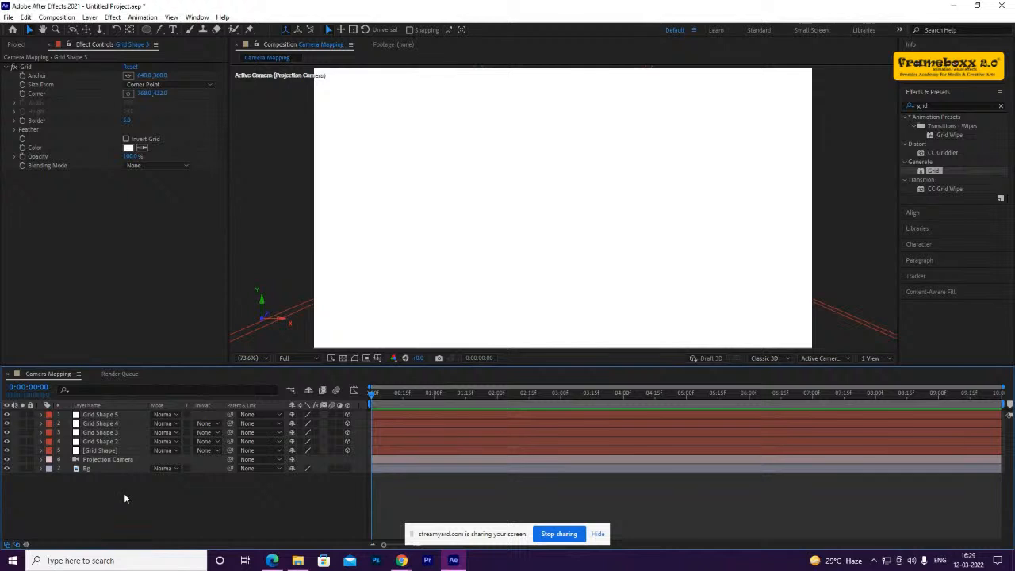
pyautogui.moveTo(127, 504); pyautogui.dragTo(108, 462)
pyautogui.moveTo(122, 504); pyautogui.dragTo(107, 463)
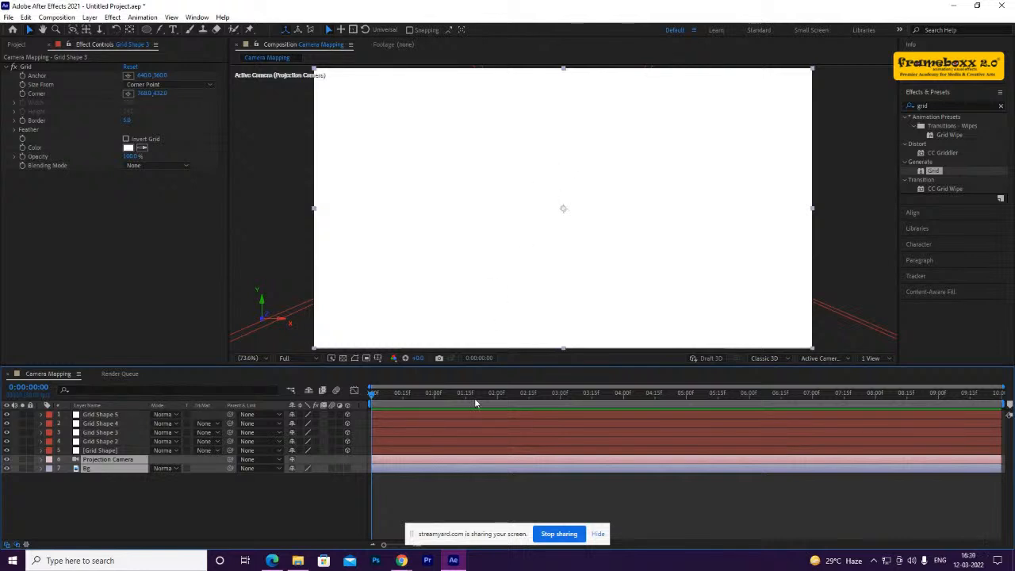
# Start a new light layer in the Camera Mapping composition
pyautogui.rightClick(172, 505)
pyautogui.moveTo(205, 390)
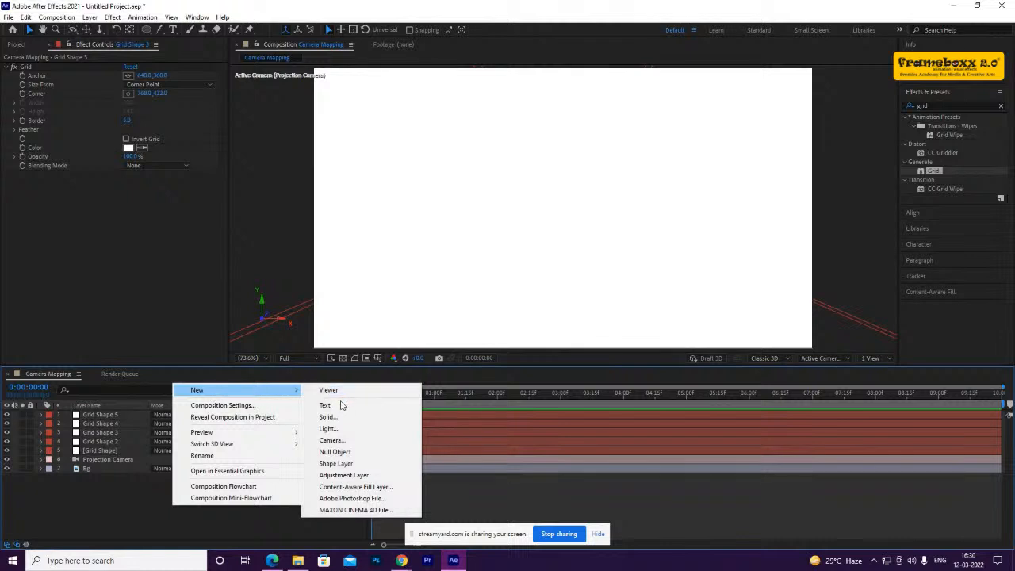
pyautogui.click(340, 428)
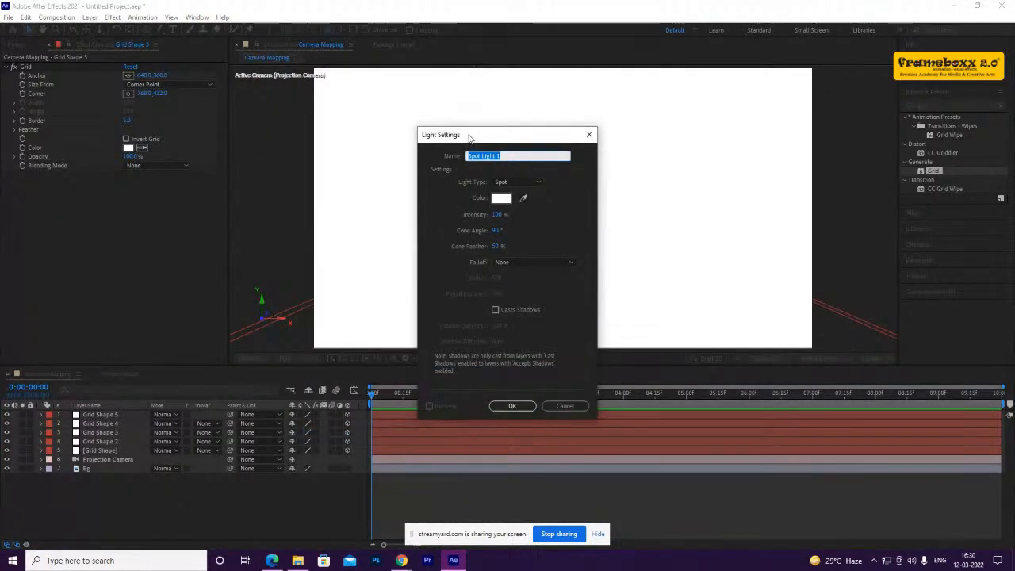
pyautogui.moveTo(468, 133); pyautogui.dragTo(457, 115)
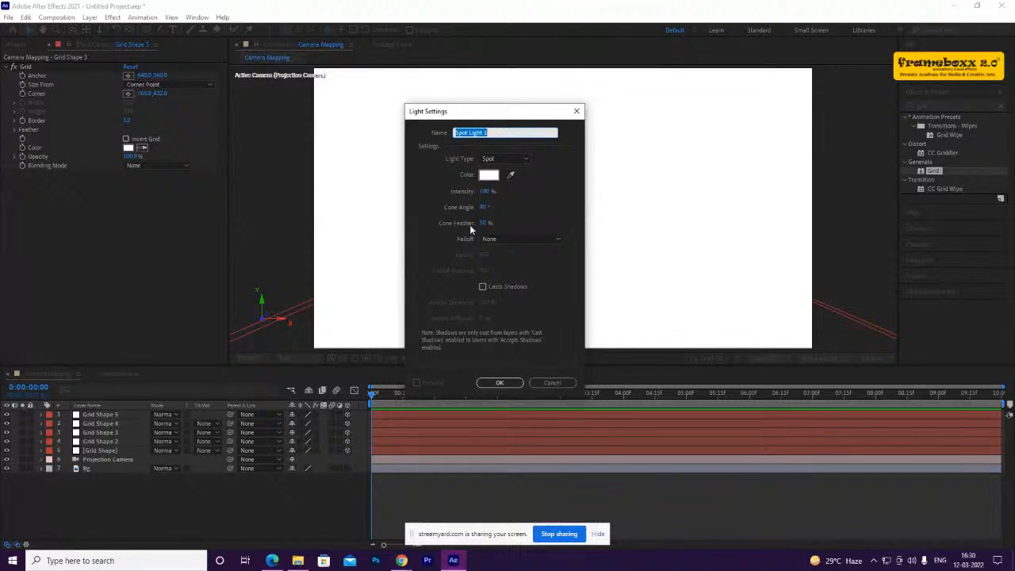
pyautogui.click(505, 159)
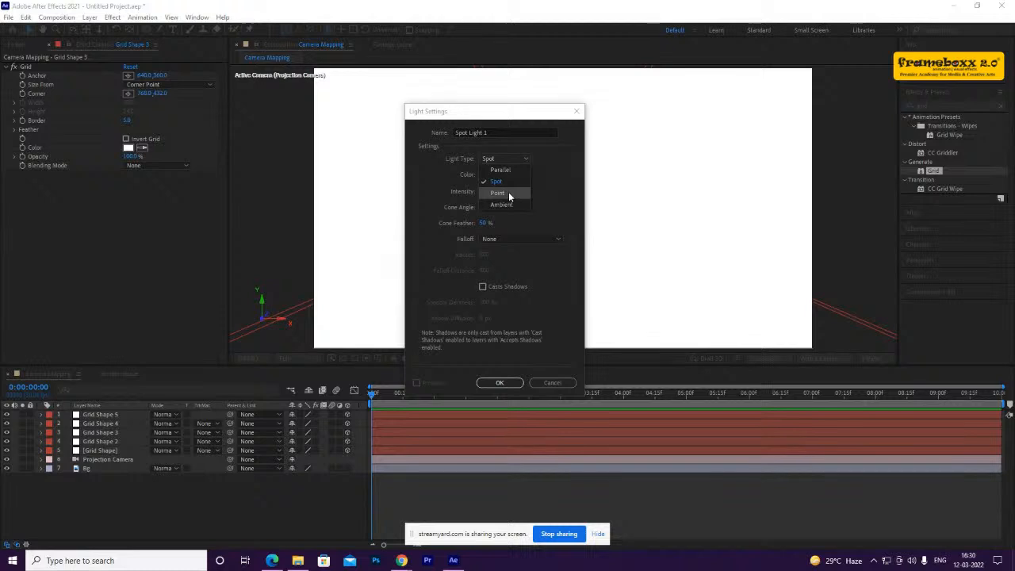
pyautogui.click(508, 192)
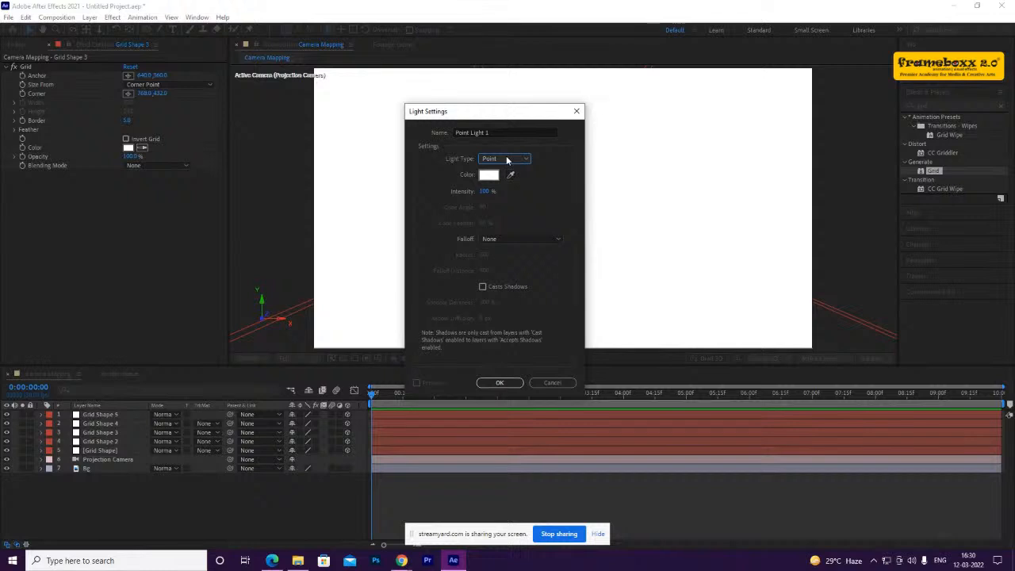
pyautogui.click(508, 160)
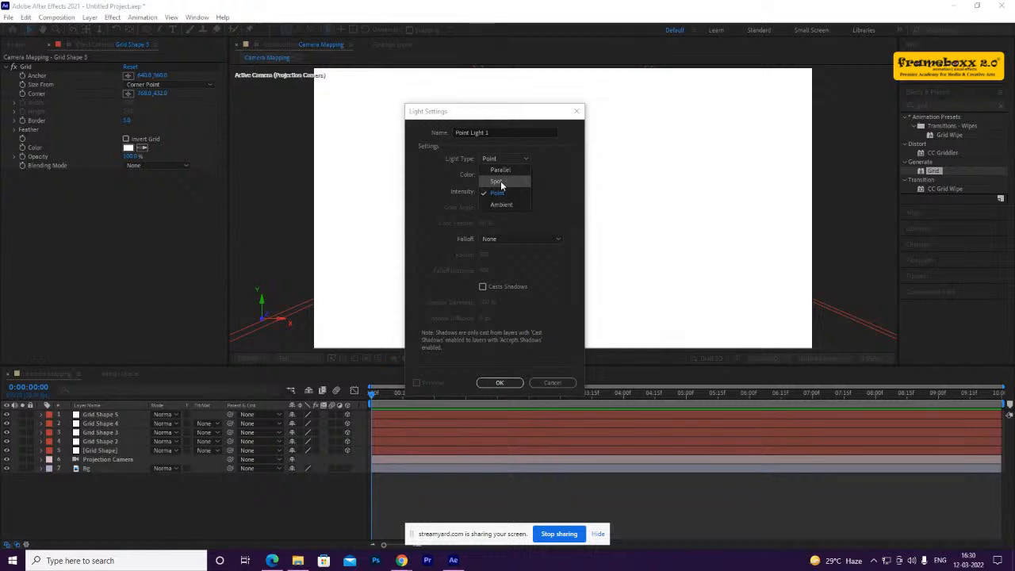
pyautogui.click(500, 182)
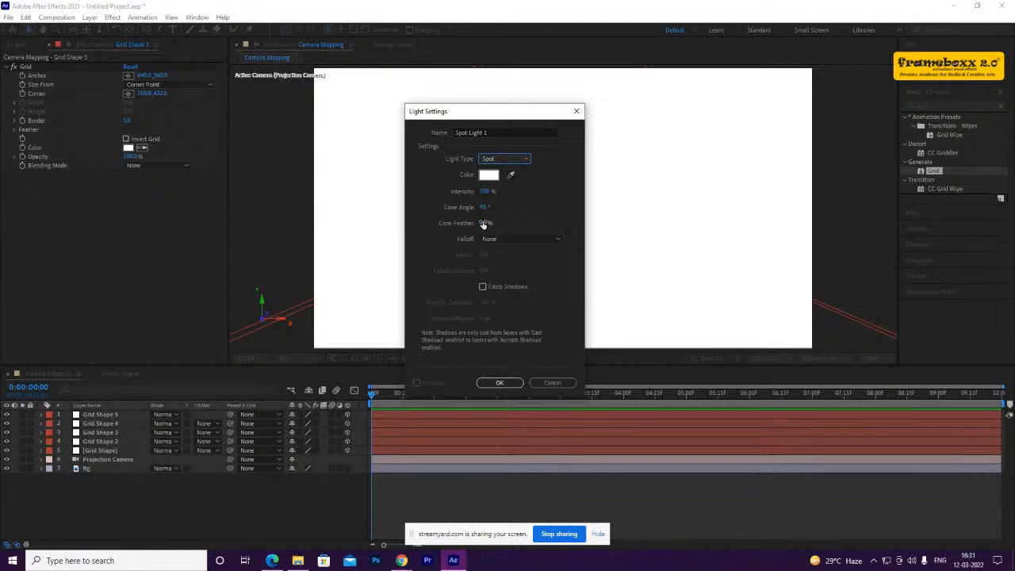
# Create Spot Light 1 with shadow casting enabled, 4% cone feather and a cone angle of about 61°
pyautogui.click(495, 285)
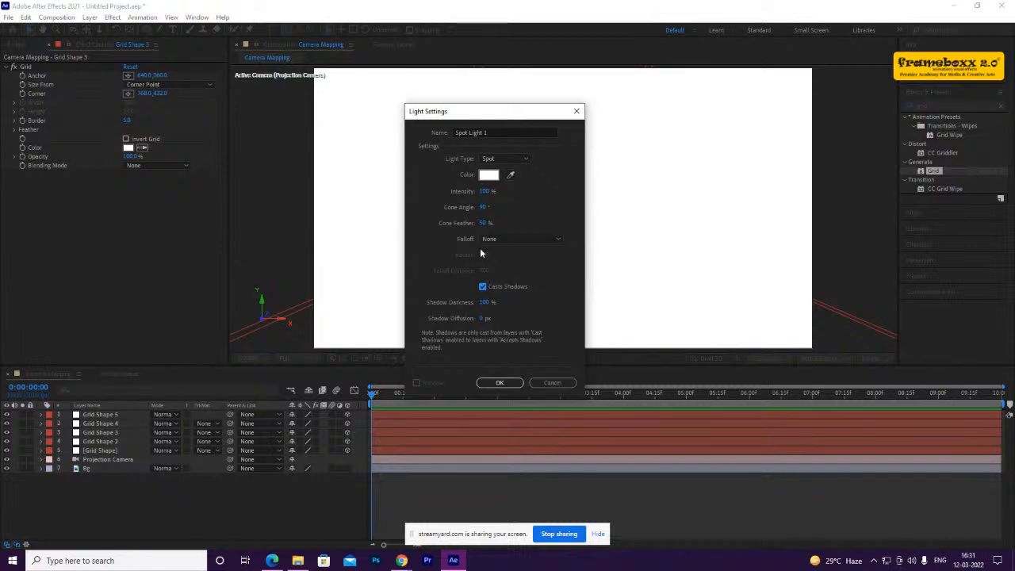
pyautogui.click(484, 224)
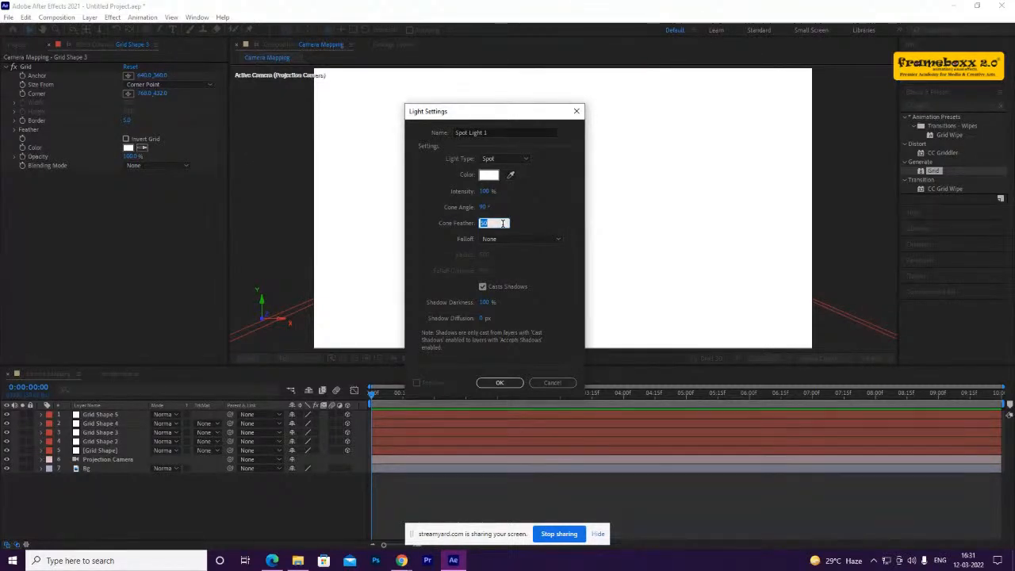
pyautogui.write('4')
pyautogui.click(555, 210)
pyautogui.click(483, 208)
pyautogui.write('60')
pyautogui.moveTo(478, 208); pyautogui.dragTo(469, 210)
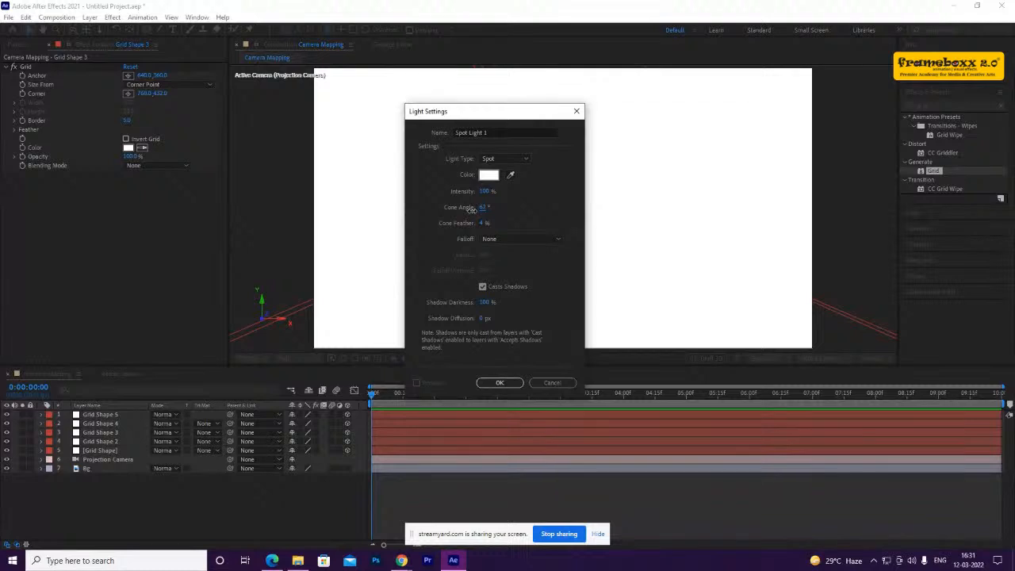
pyautogui.click(499, 383)
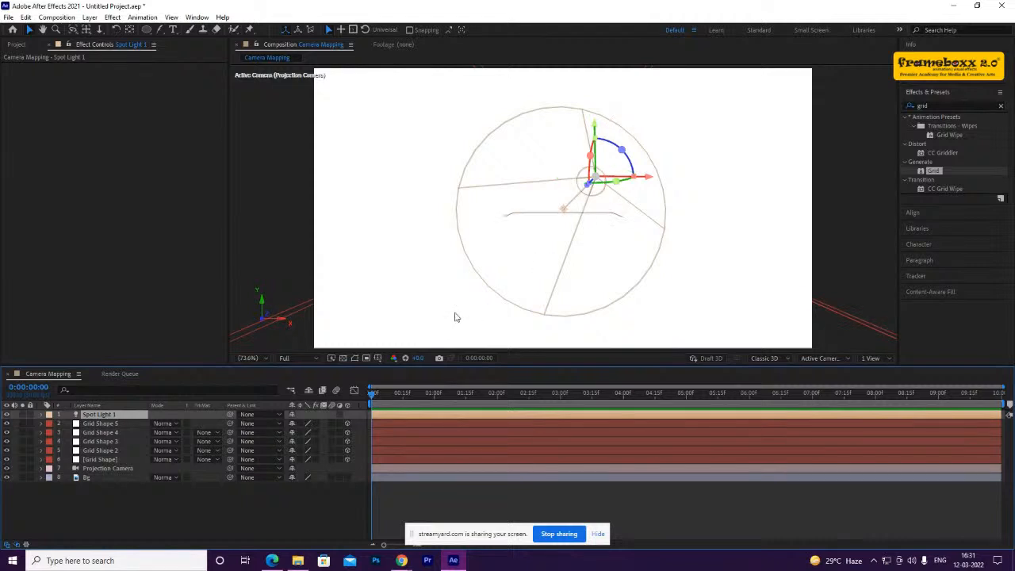
# Turn the Bg layer into a 3D layer
pyautogui.click(108, 505)
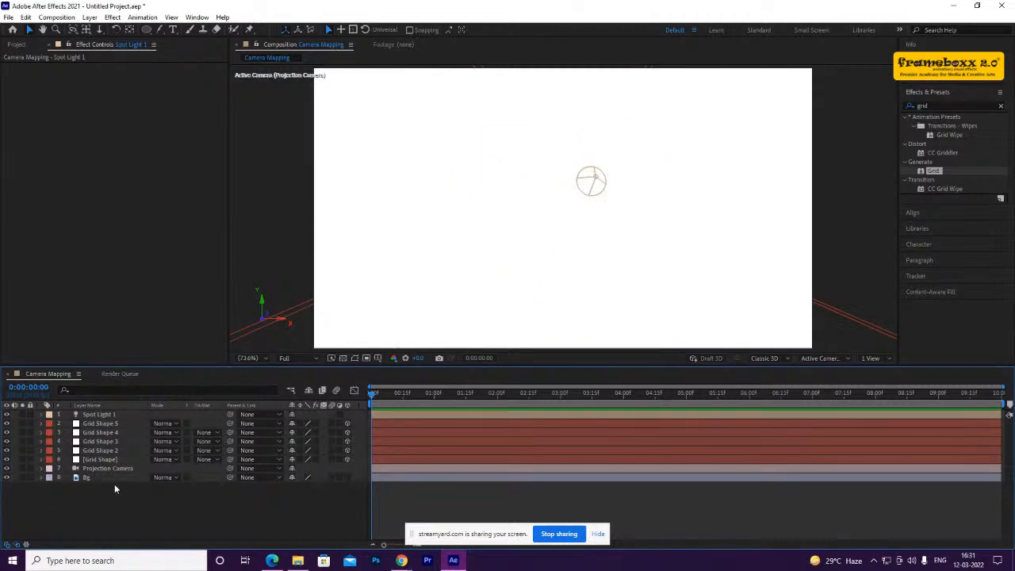
pyautogui.click(115, 477)
pyautogui.click(118, 469)
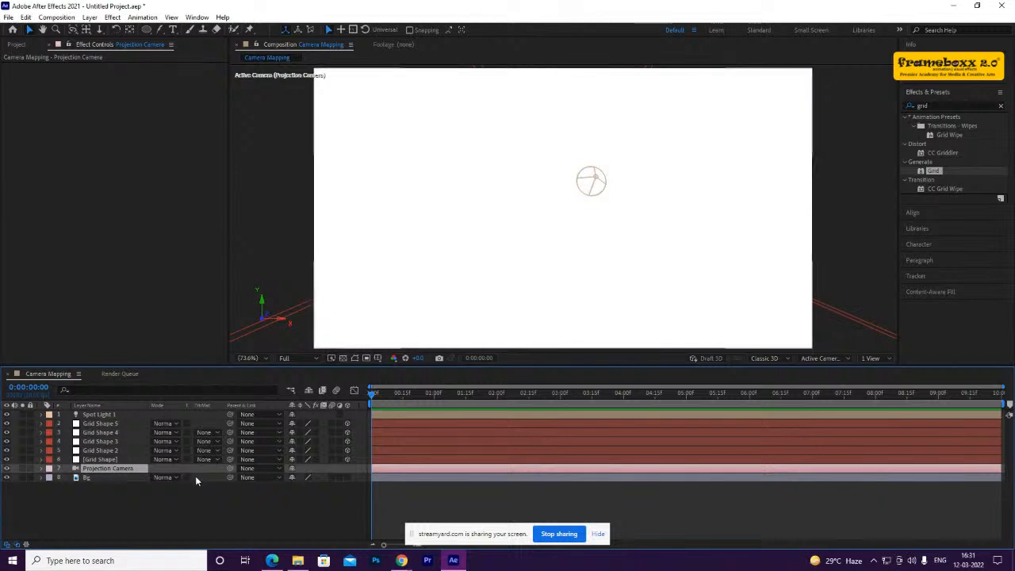
pyautogui.click(108, 478)
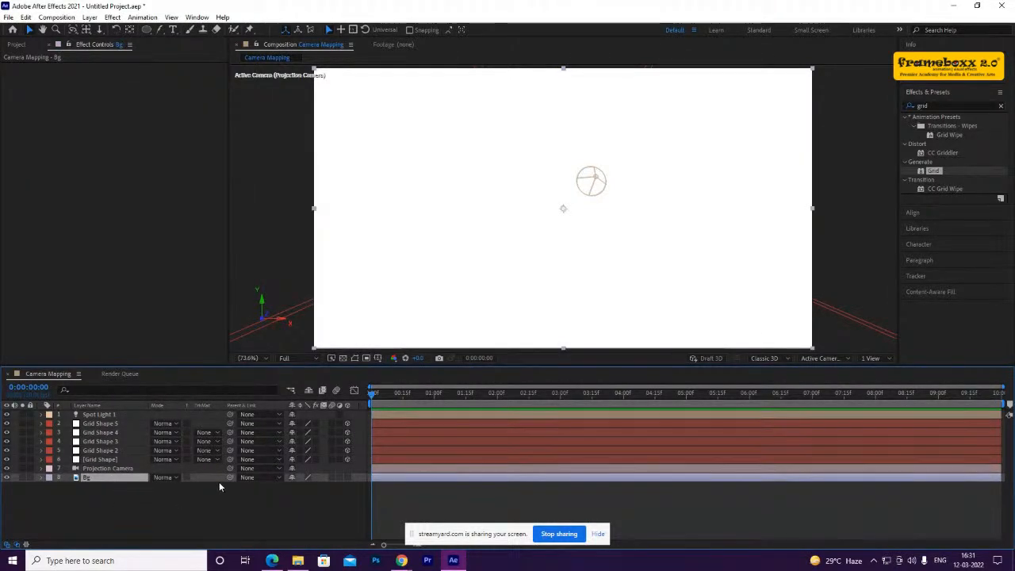
pyautogui.click(347, 477)
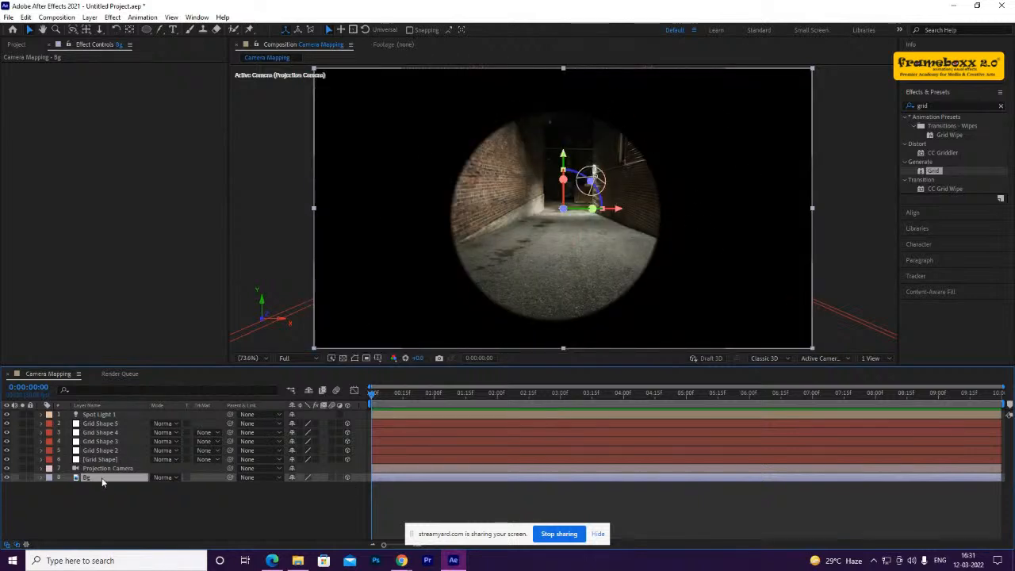
# Widen Spot Light 1's cone angle so that its light covers the whole alley image
pyautogui.doubleClick(99, 414)
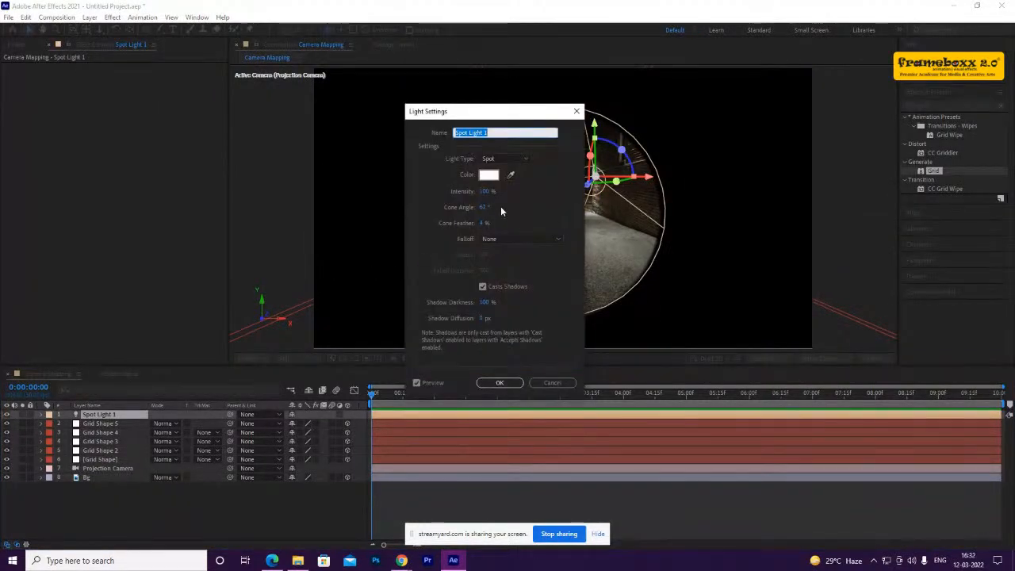
pyautogui.moveTo(485, 207); pyautogui.dragTo(514, 197)
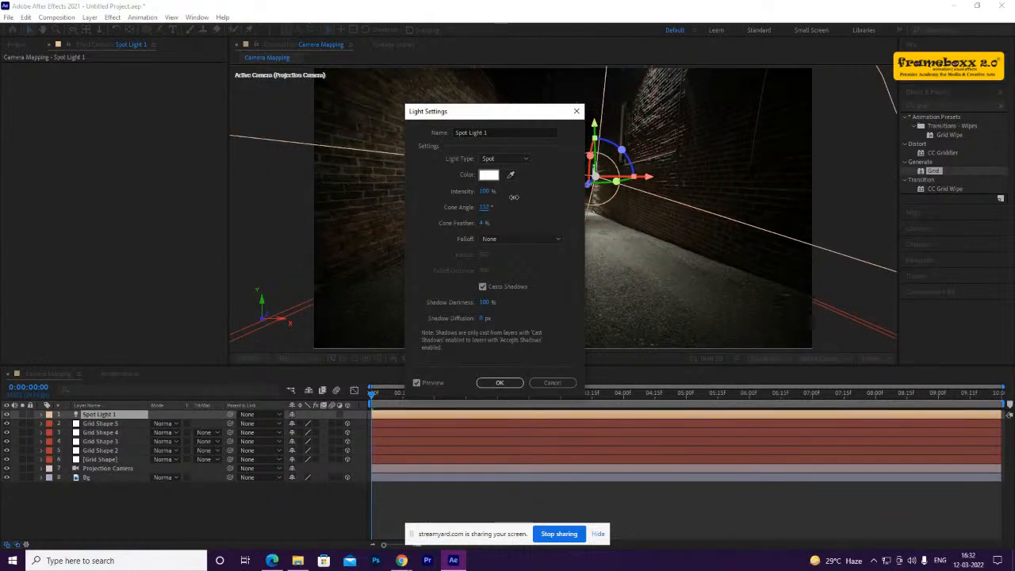
pyautogui.click(512, 381)
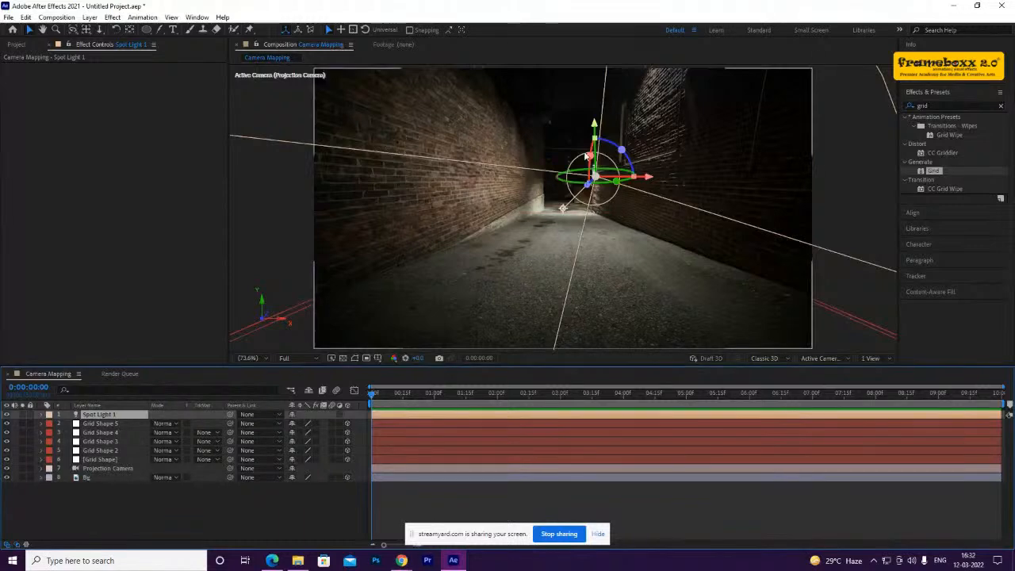
# Copy the Projection Camera's position value onto Spot Light 1's position
pyautogui.click(126, 468)
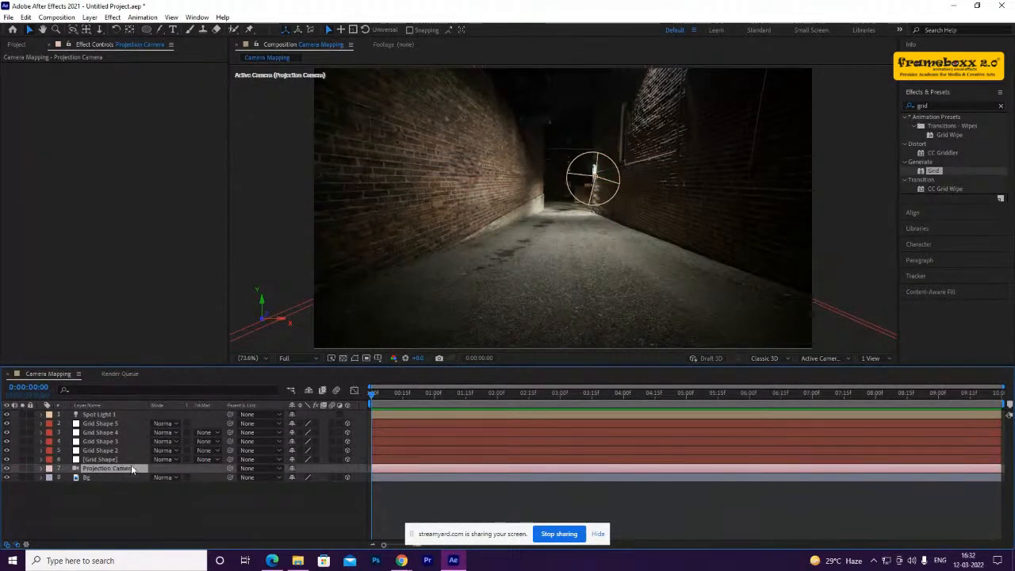
pyautogui.click(112, 411)
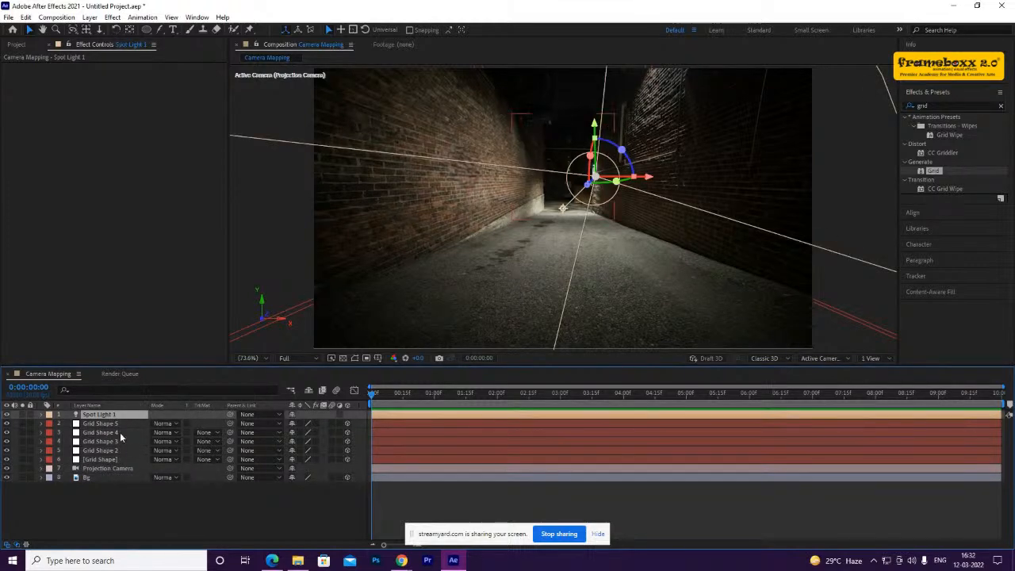
pyautogui.click(119, 468)
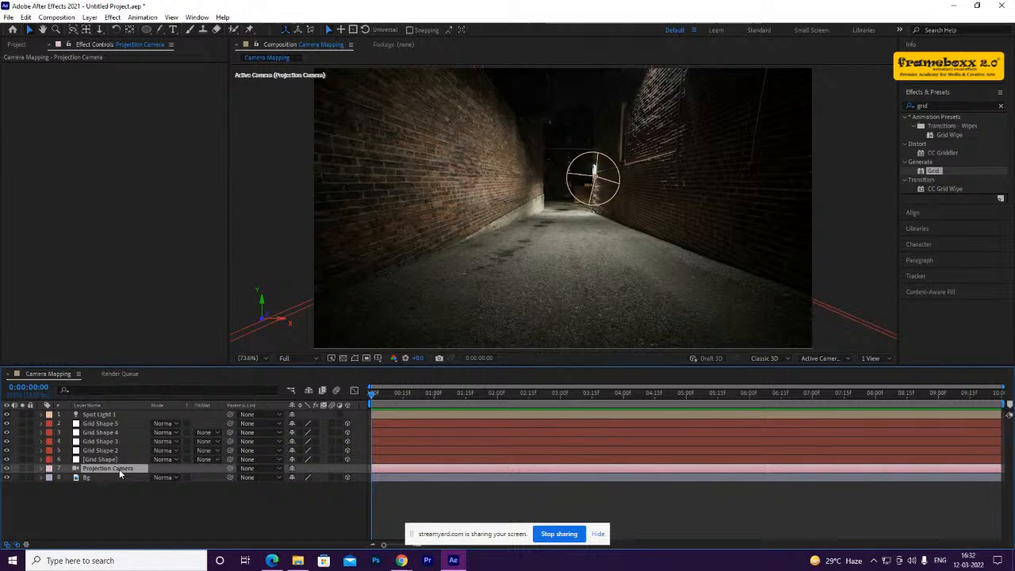
pyautogui.press('p')
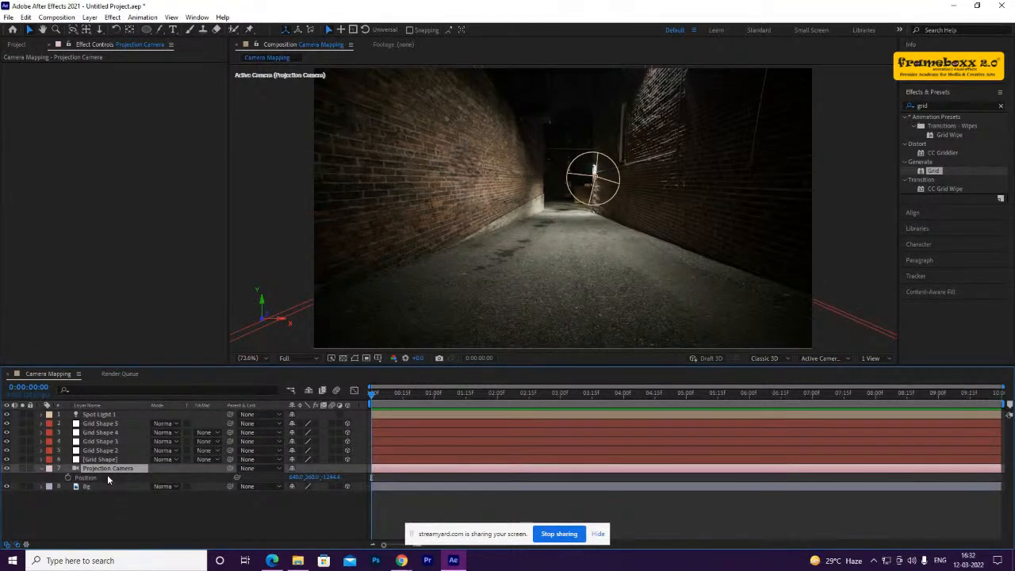
pyautogui.press('Return')
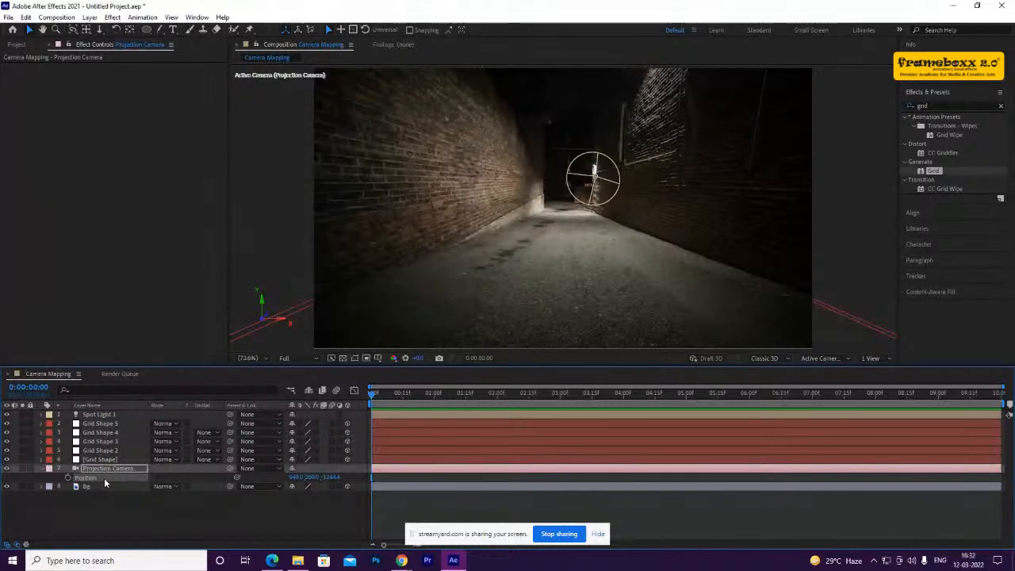
pyautogui.click(114, 413)
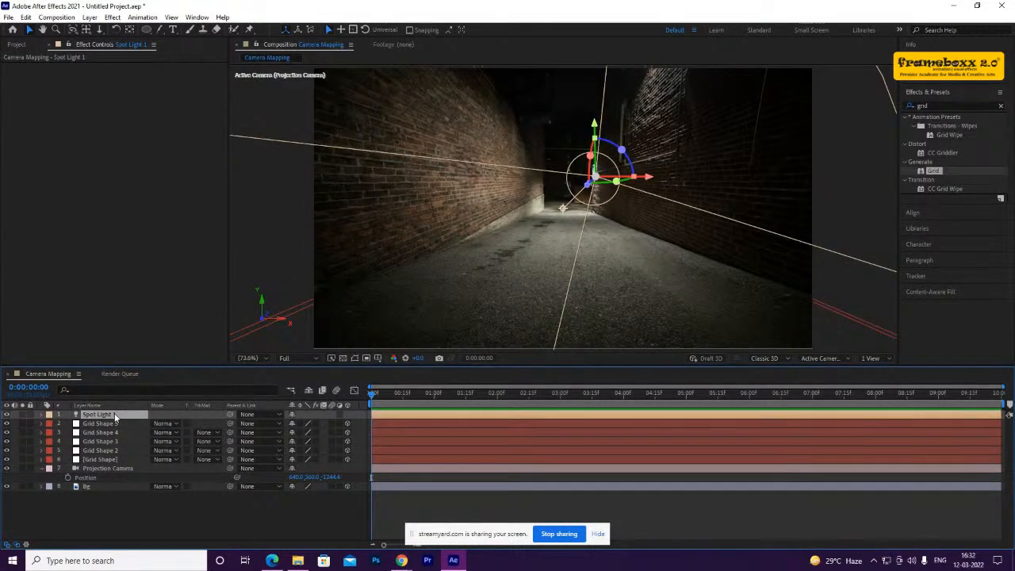
pyautogui.press('p')
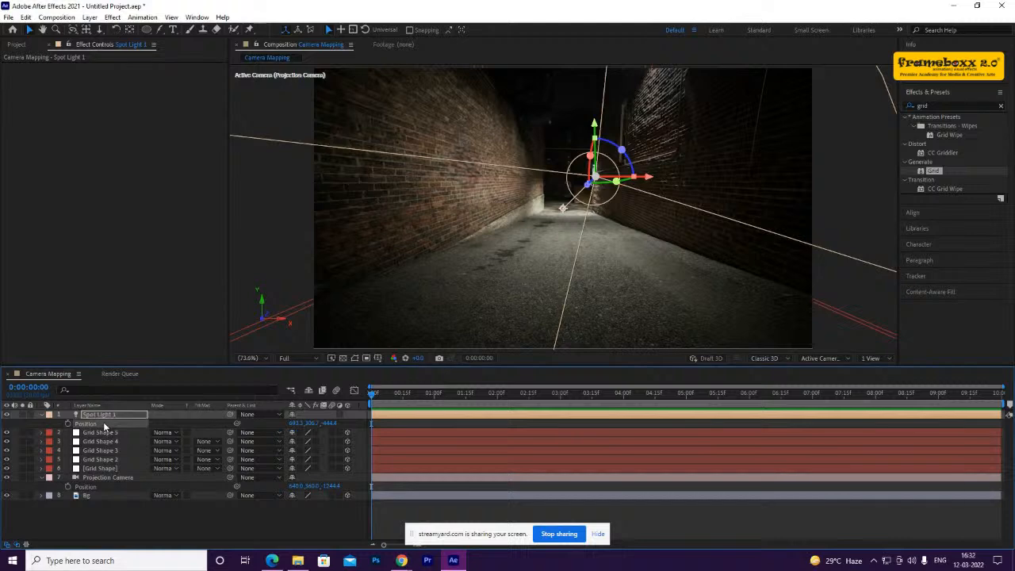
pyautogui.hotkey('ctrl', 'v')
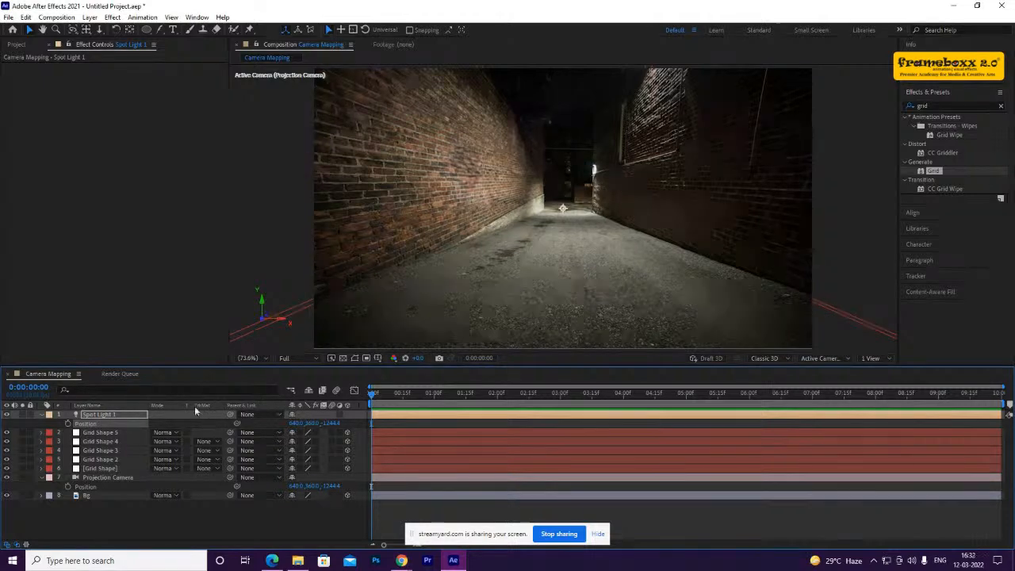
pyautogui.click(134, 522)
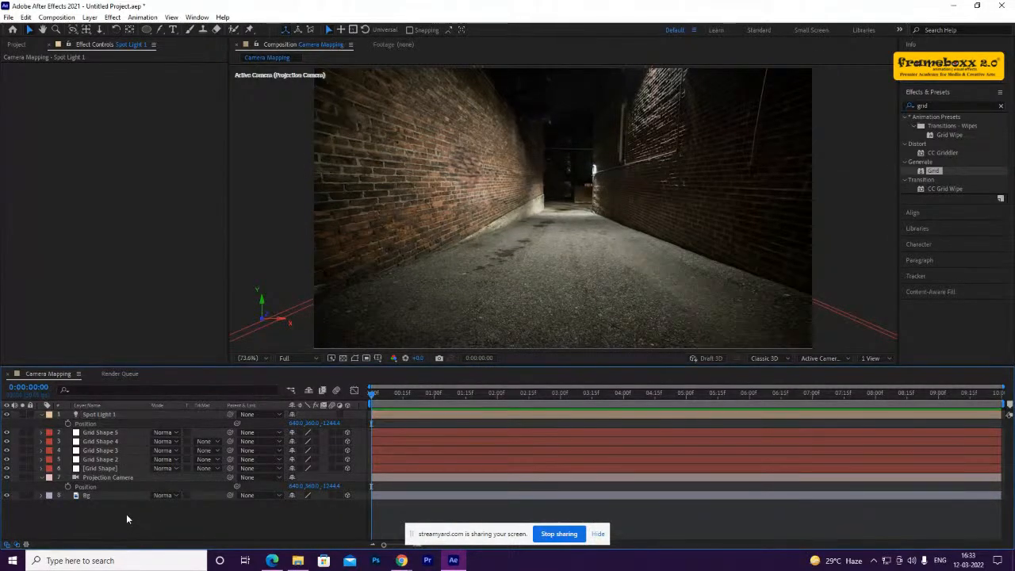
# In the Top view, paste the Projection Camera's copied position value onto the Bg layer's position
pyautogui.click(114, 495)
pyautogui.click(820, 358)
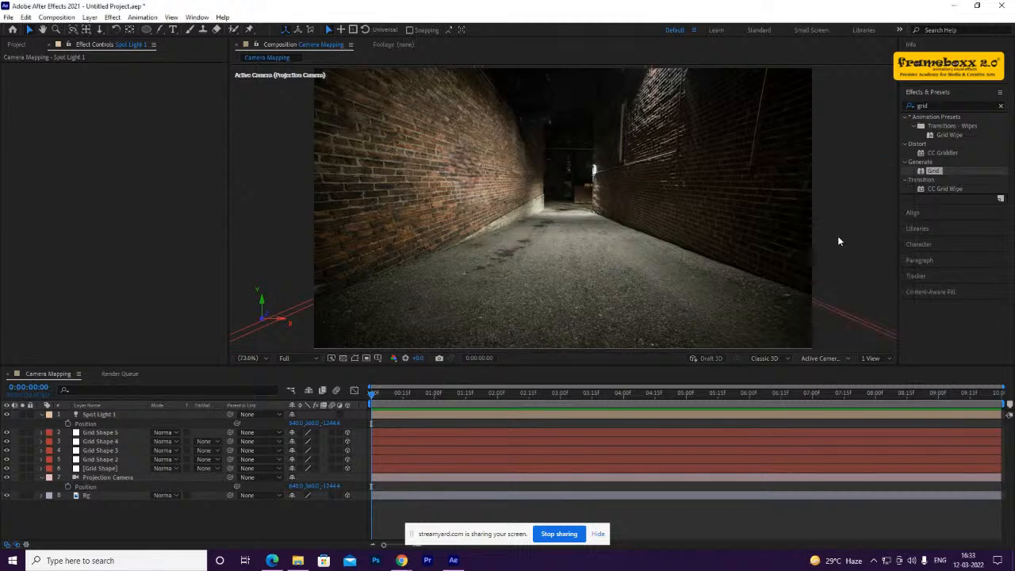
pyautogui.click(839, 238)
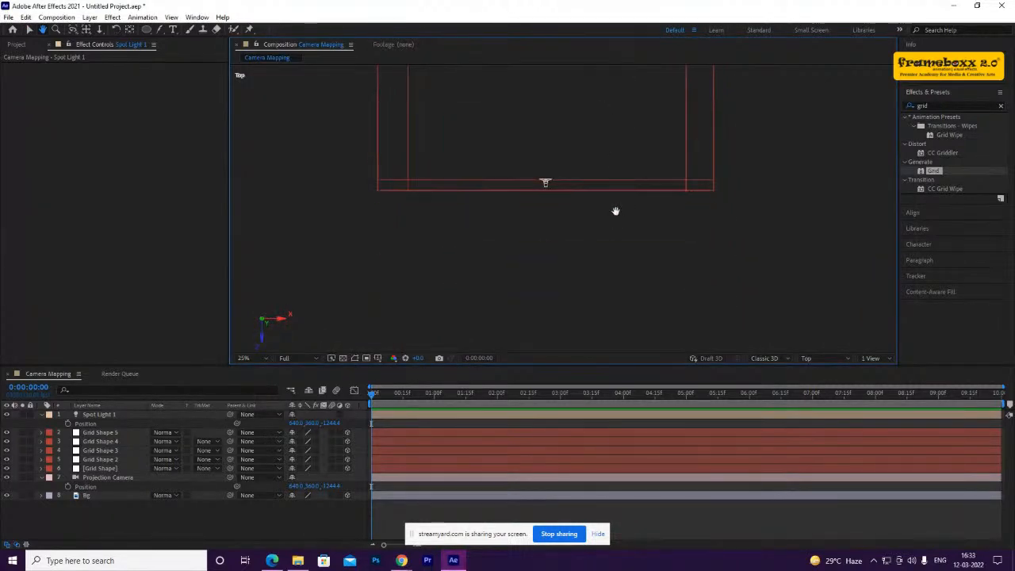
pyautogui.click(88, 496)
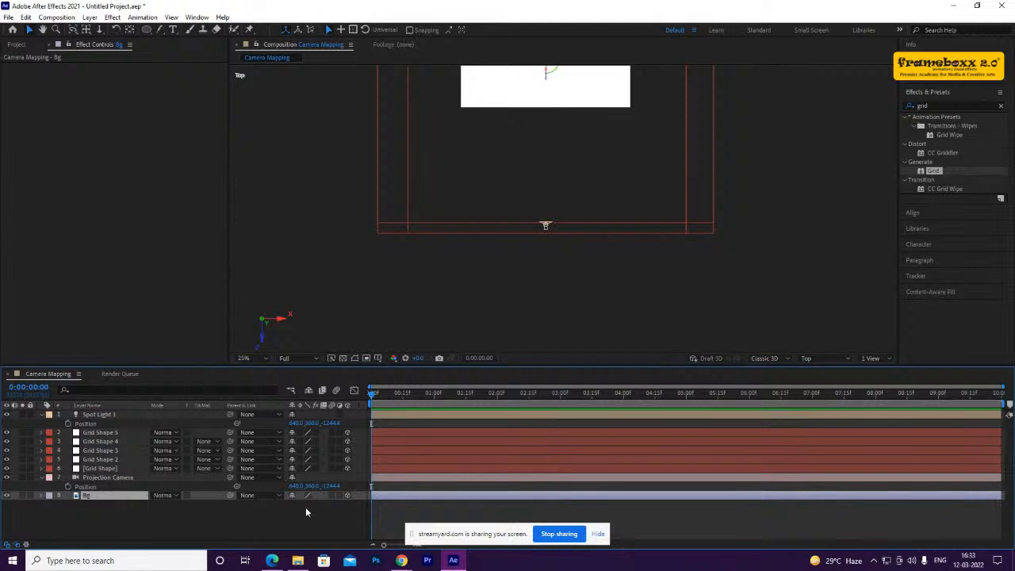
pyautogui.scroll(-2, 560, 208)
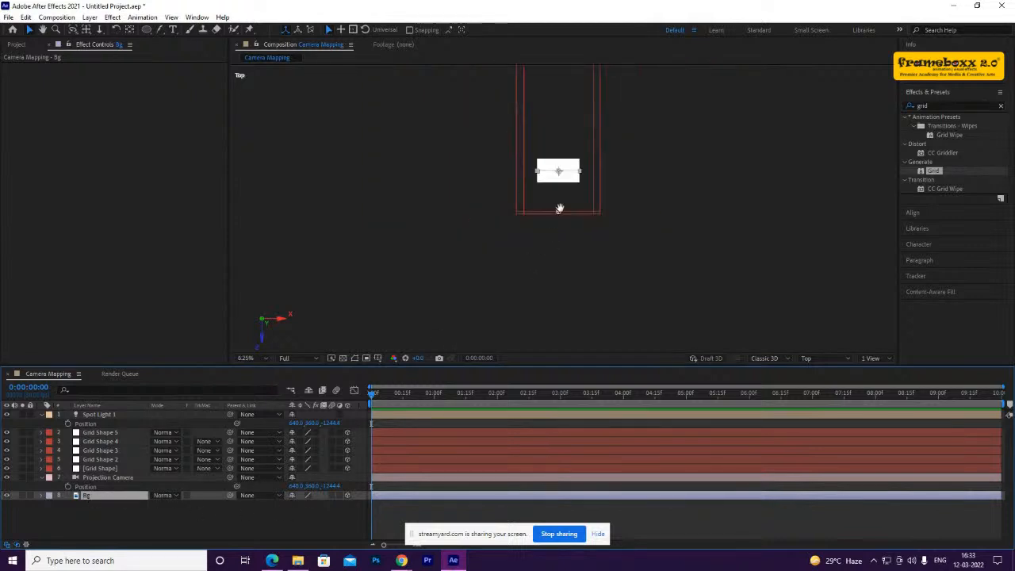
pyautogui.scroll(1, 573, 202)
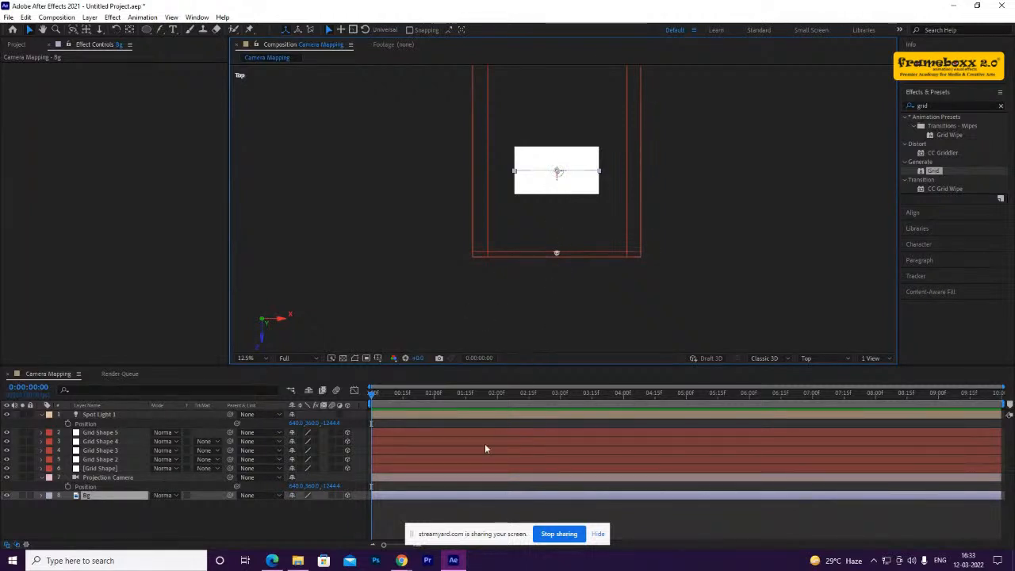
pyautogui.press('p')
pyautogui.hotkey('ctrl', 'v')
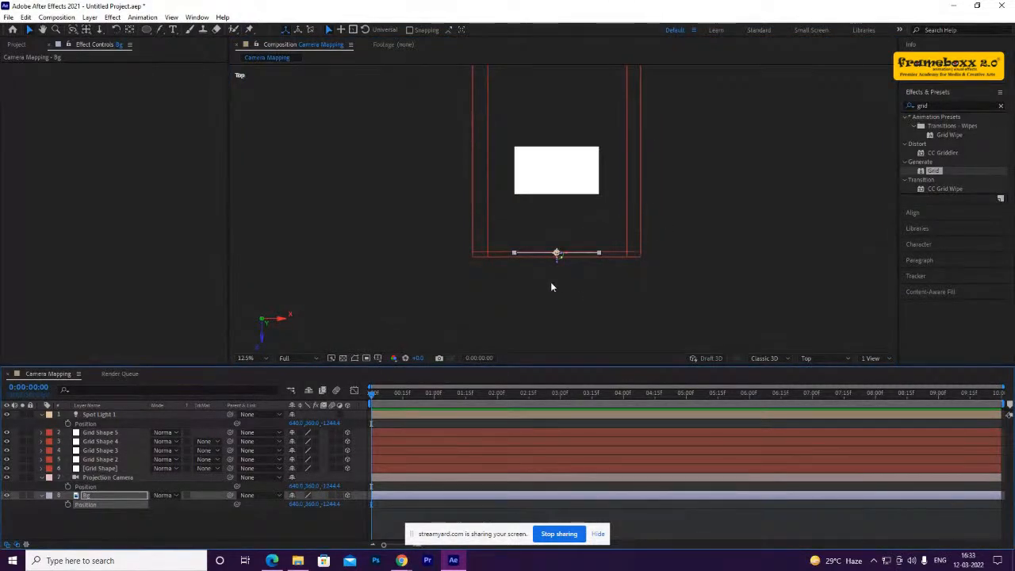
# Move the Bg layer along Z to about -1129.4, just in front of the camera, and return to the Active Camera view at 50%
pyautogui.scroll(1, 552, 287)
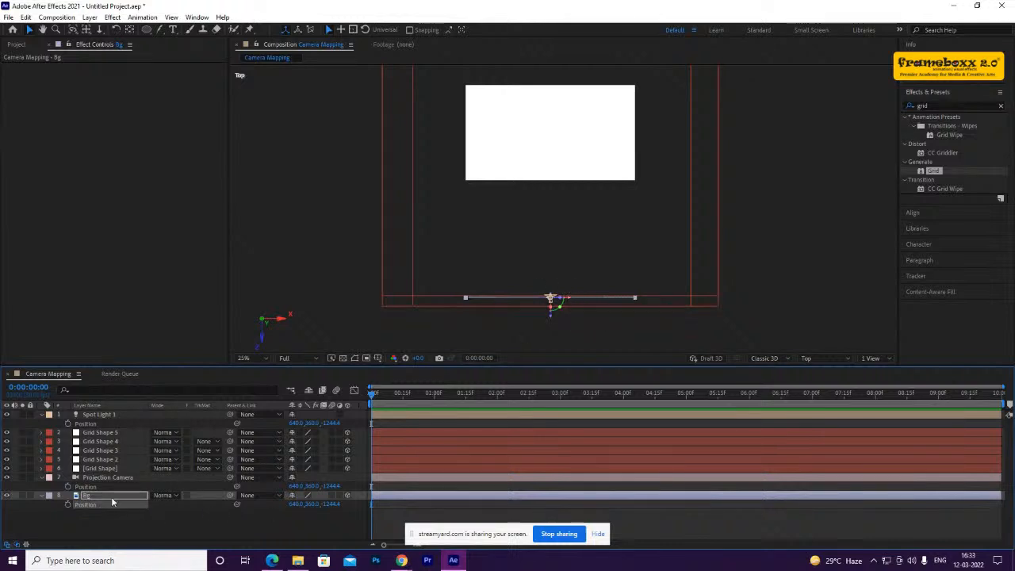
pyautogui.scroll(2, 578, 310)
pyautogui.moveTo(576, 308); pyautogui.dragTo(580, 121)
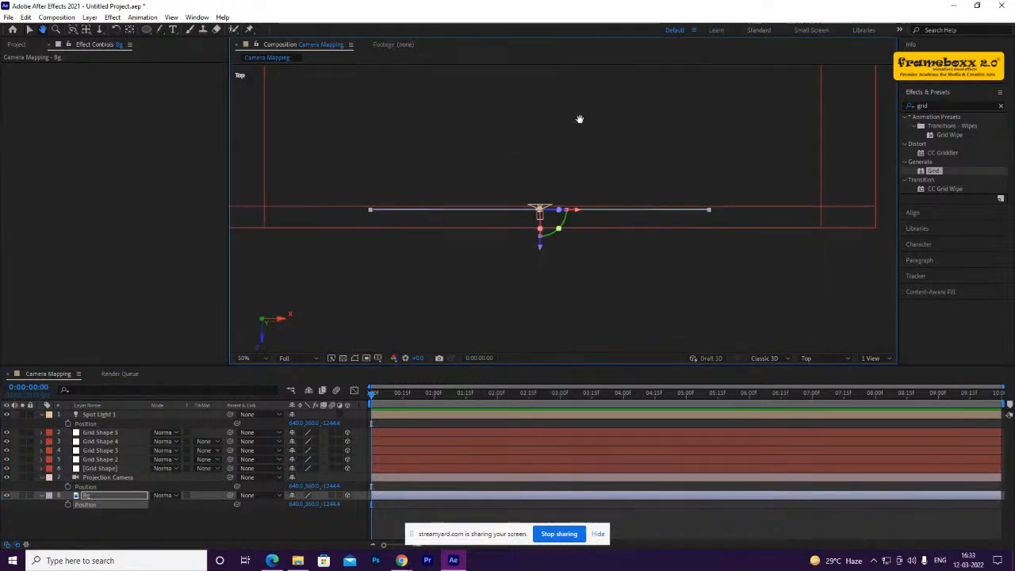
pyautogui.scroll(2, 562, 210)
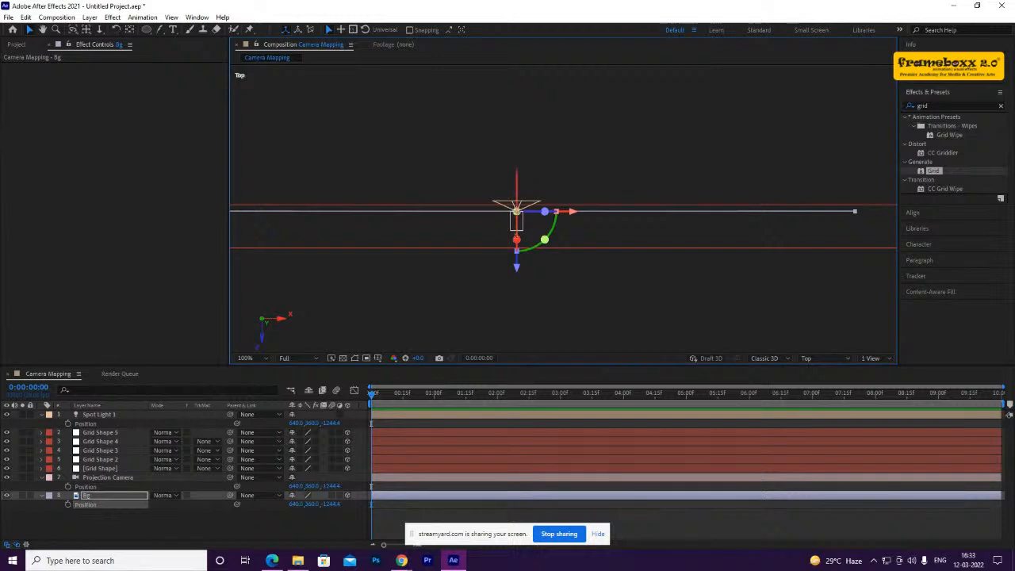
pyautogui.moveTo(516, 258); pyautogui.dragTo(529, 209)
pyautogui.click(824, 356)
pyautogui.click(824, 176)
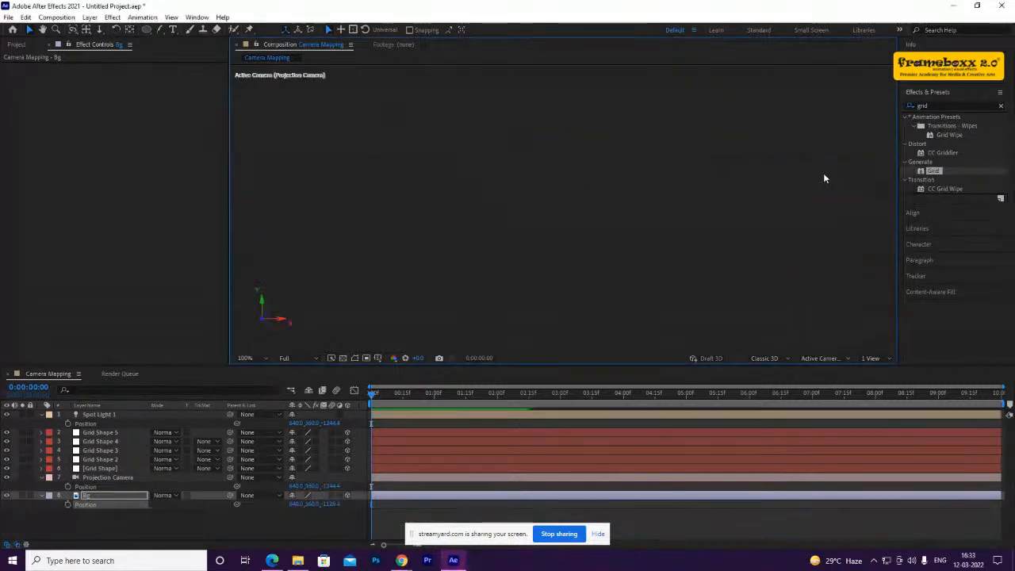
pyautogui.click(246, 358)
pyautogui.click(263, 182)
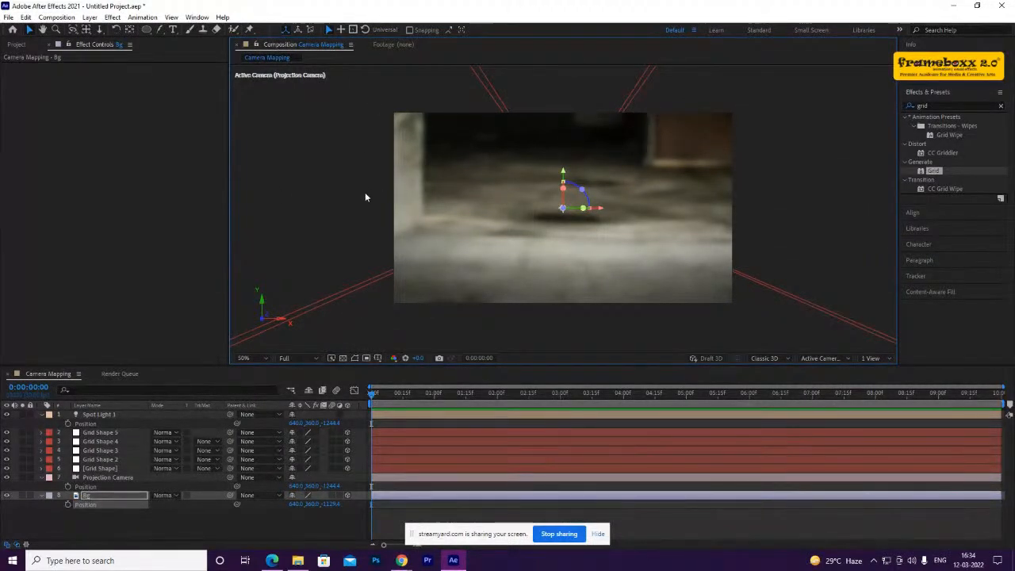
# Scale the Bg layer down to 8.5% horizontally and 7.2% vertically so the whole alley image fills the frame
pyautogui.press('s')
pyautogui.moveTo(309, 504)
pyautogui.mouseDown()
pyautogui.moveTo(281, 517)
pyautogui.moveTo(303, 510)
pyautogui.mouseUp()
pyautogui.click(303, 505)
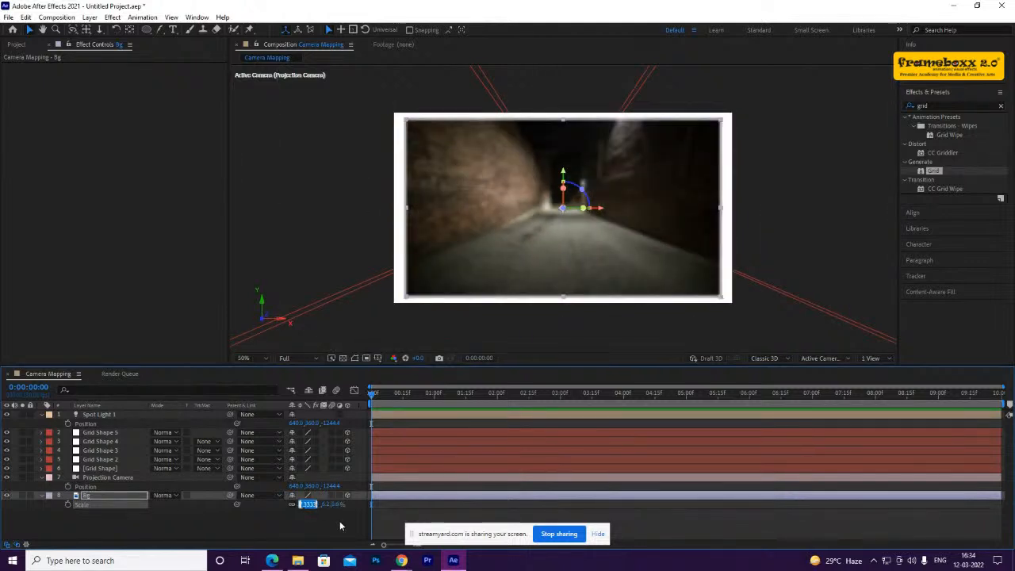
pyautogui.click(309, 515)
pyautogui.click(303, 505)
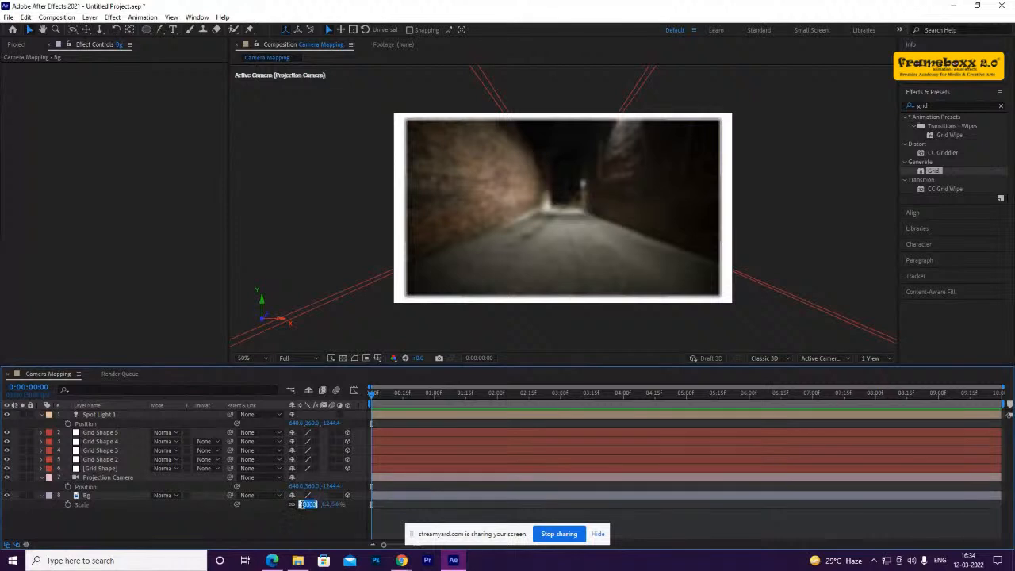
pyautogui.write('85')
pyautogui.press('Return')
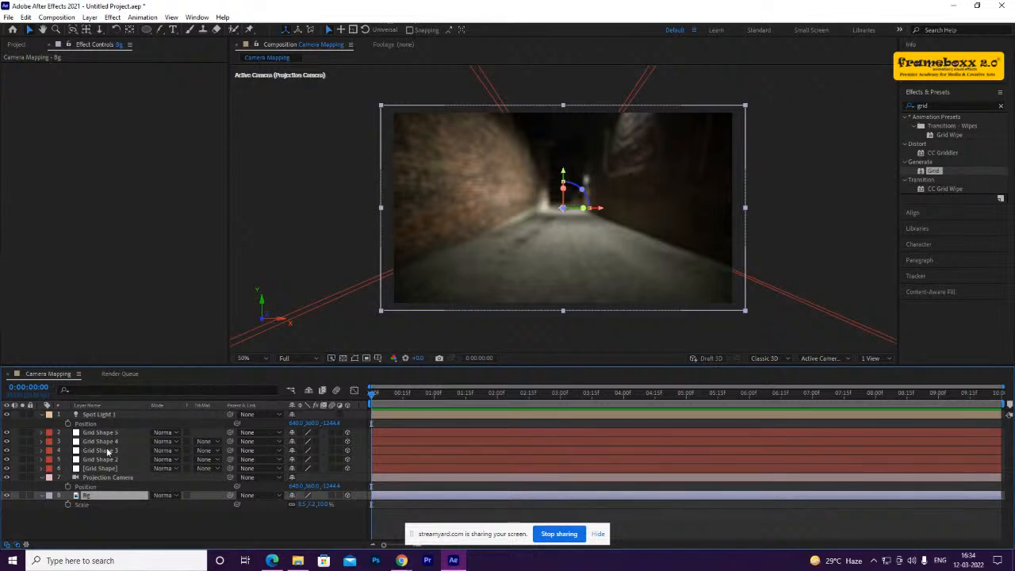
# Set the Bg layer's material options to Casts Shadows Only and Light Transmission 100%
pyautogui.click(106, 477)
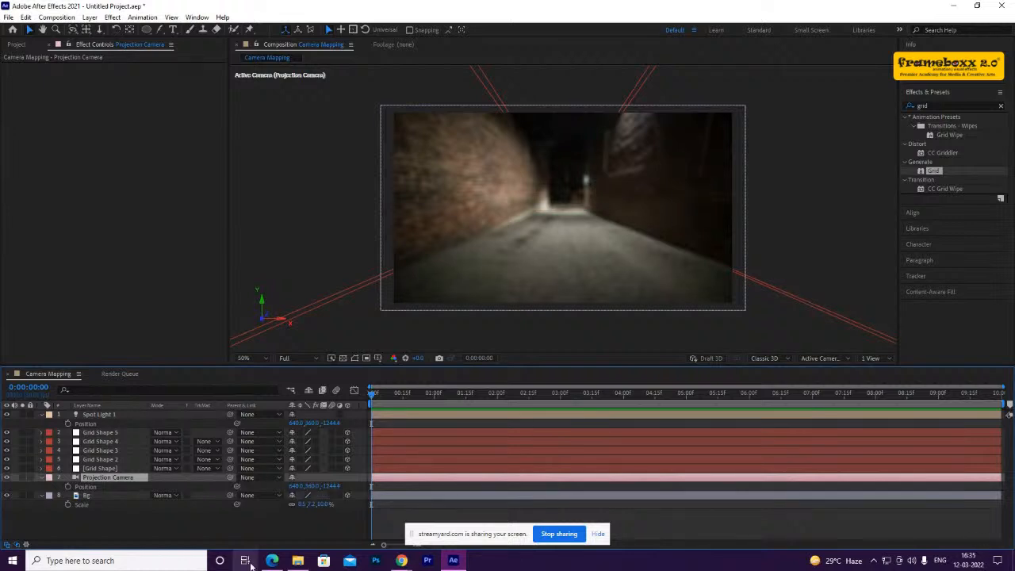
pyautogui.click(107, 495)
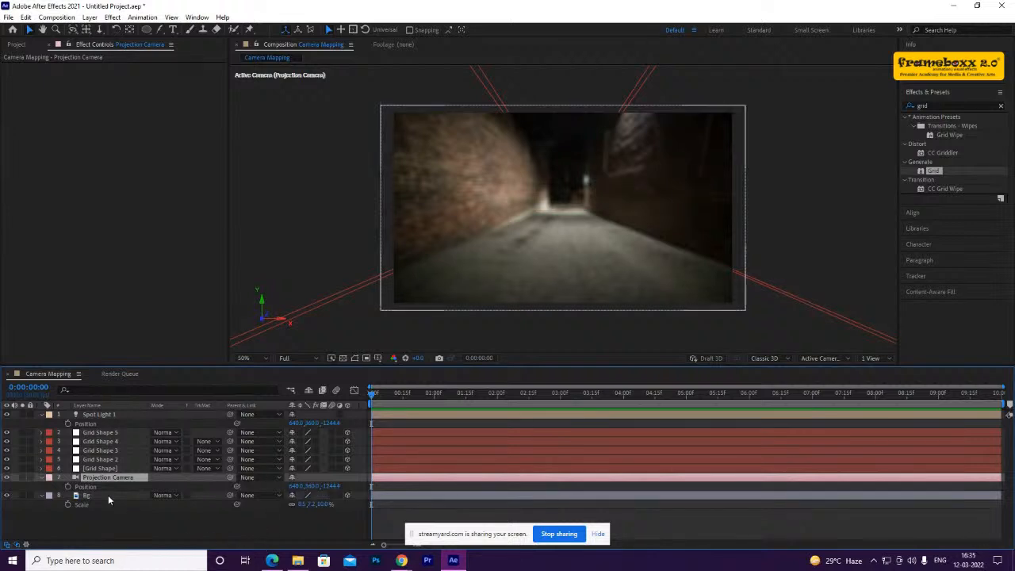
pyautogui.click(41, 493)
pyautogui.click(42, 494)
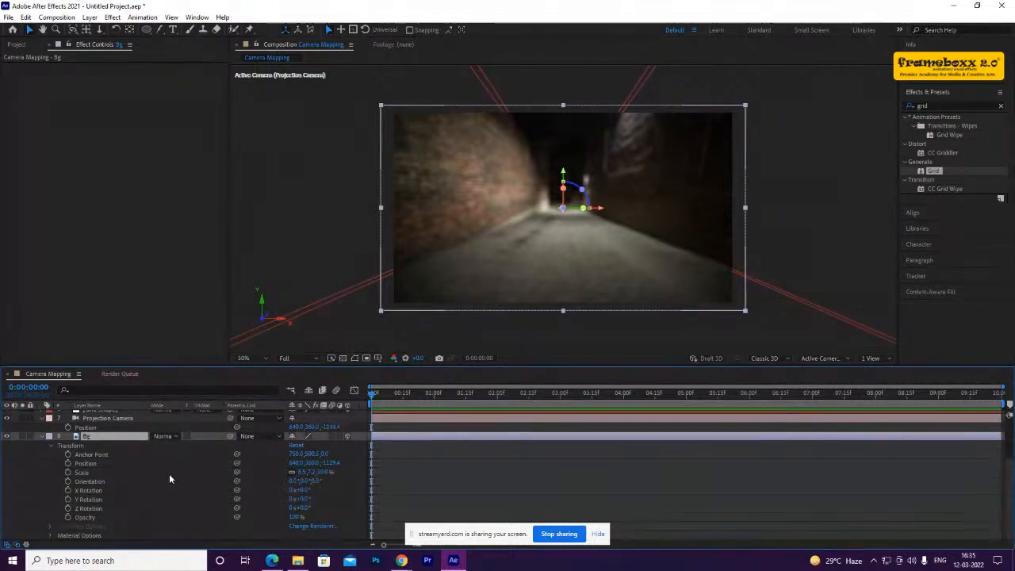
pyautogui.click(50, 536)
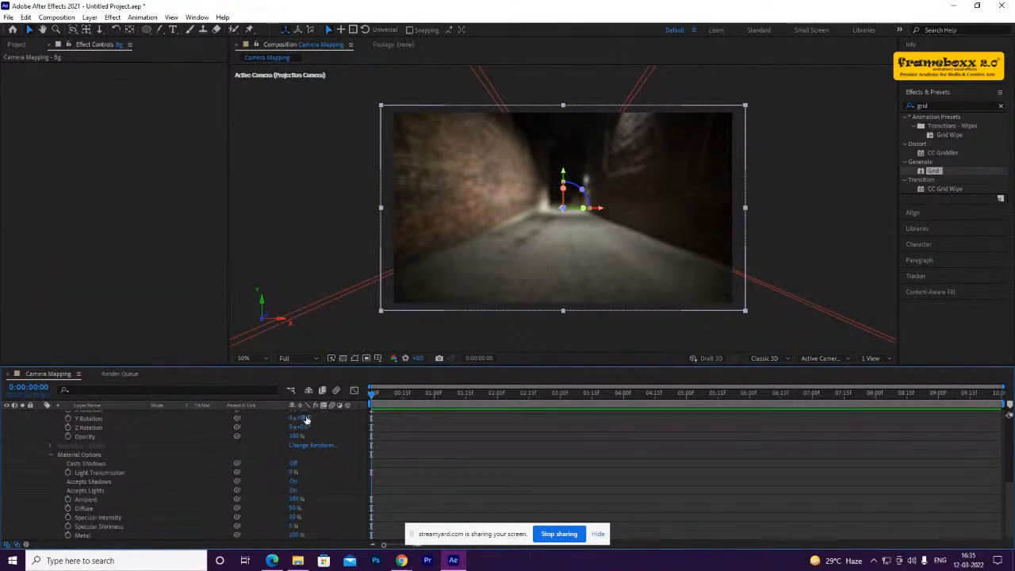
pyautogui.click(294, 464)
pyautogui.click(294, 464)
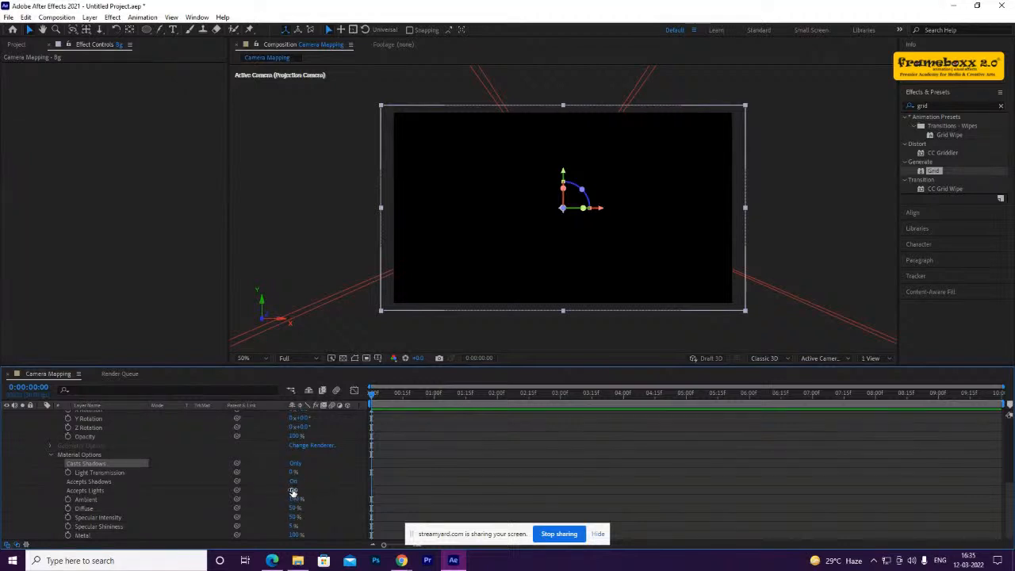
pyautogui.moveTo(293, 472); pyautogui.dragTo(367, 469)
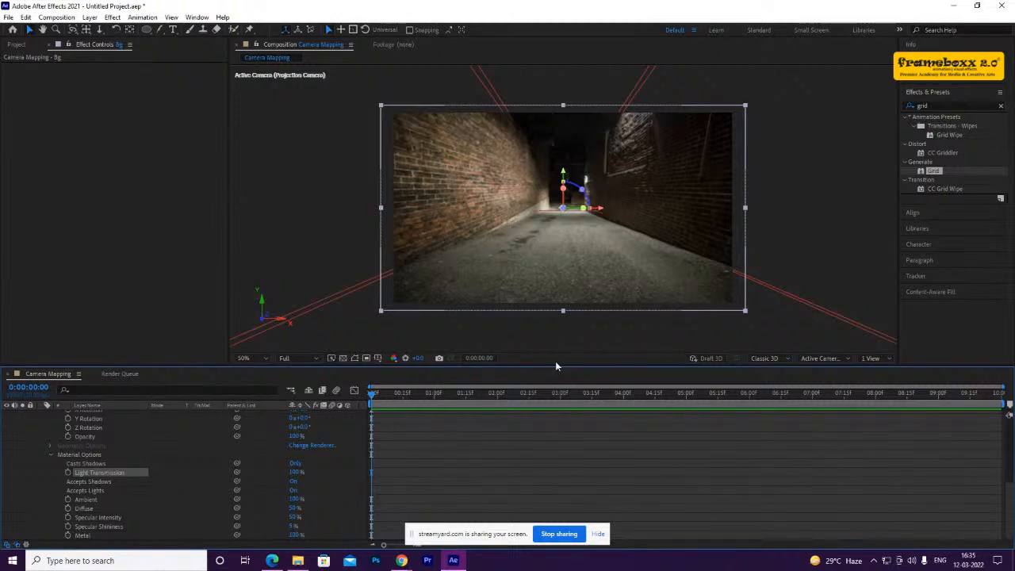
pyautogui.scroll(5, 74, 476)
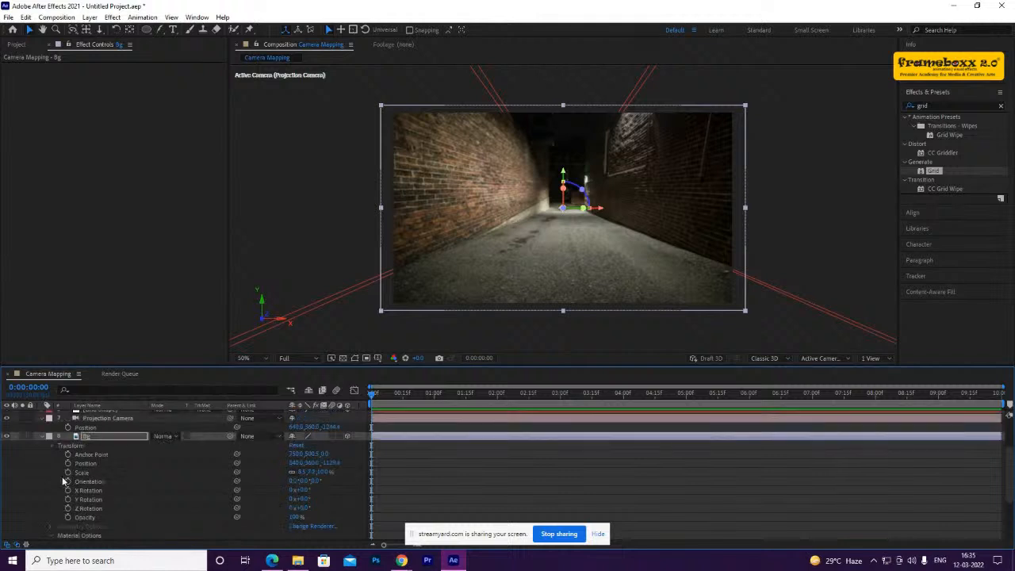
pyautogui.click(40, 464)
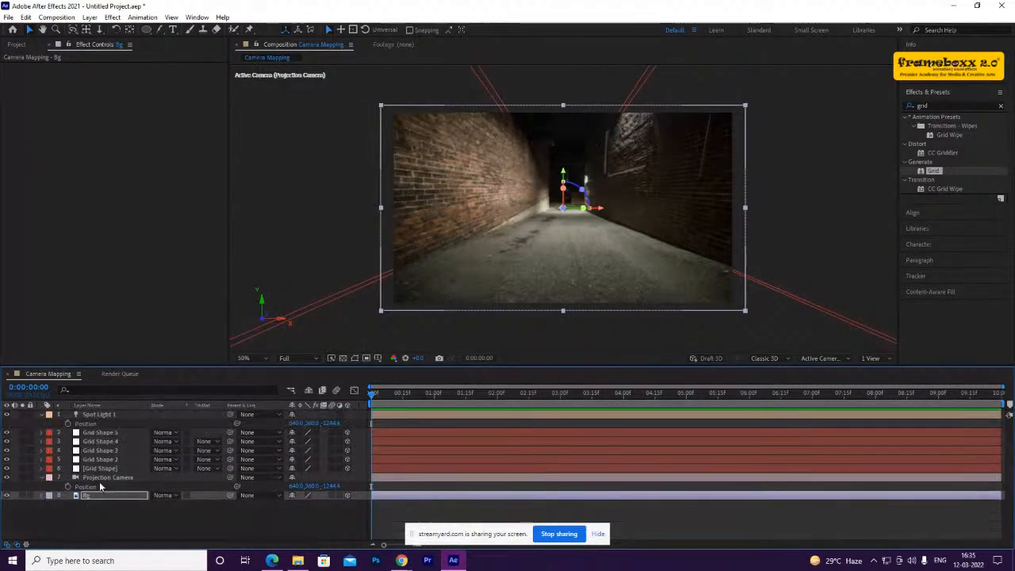
pyautogui.click(109, 476)
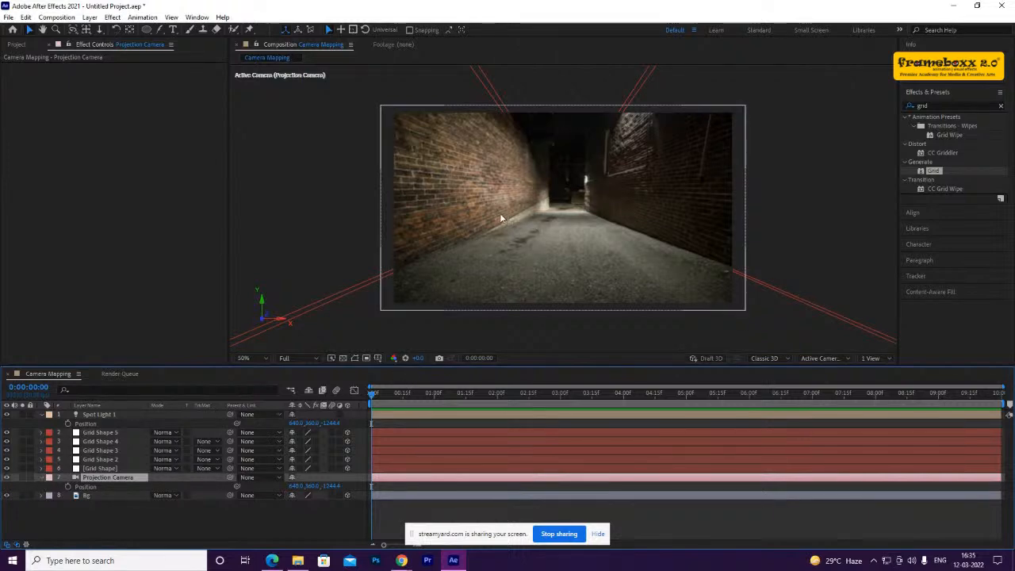
pyautogui.click(43, 478)
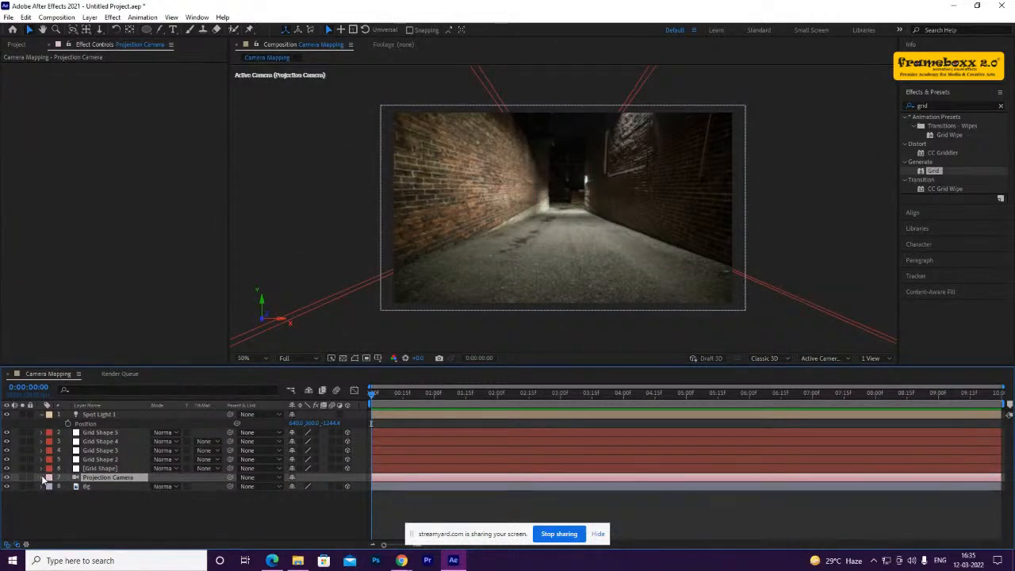
pyautogui.click(43, 477)
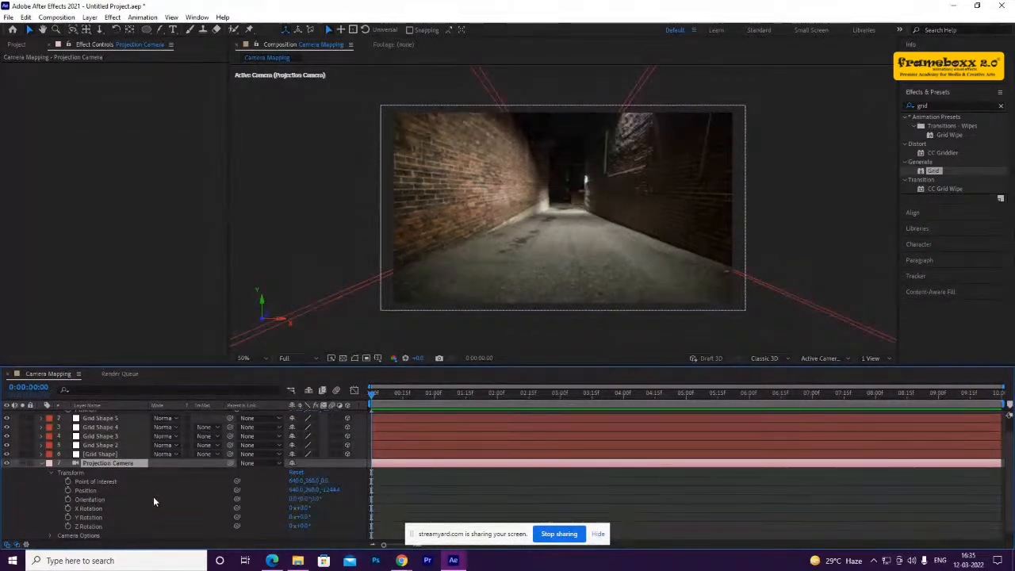
pyautogui.click(41, 462)
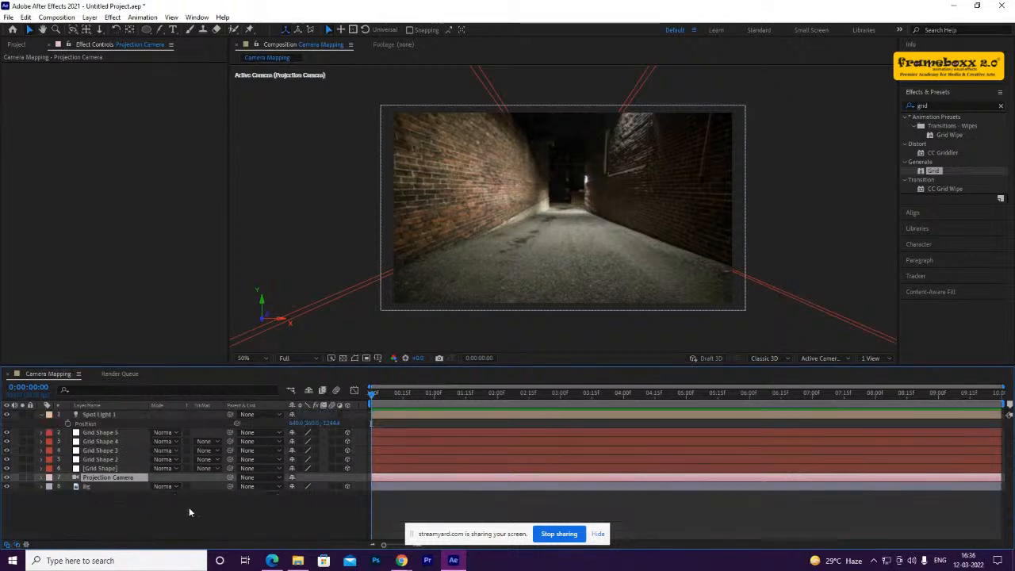
# Add a text layer reading "3D" over the alley's left brick wall
pyautogui.click(173, 29)
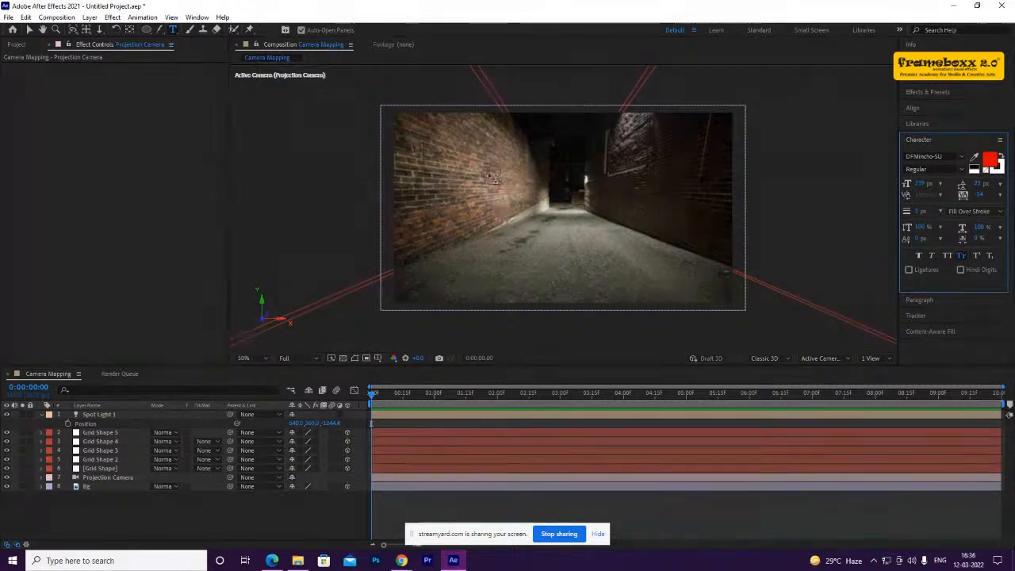
pyautogui.click(480, 219)
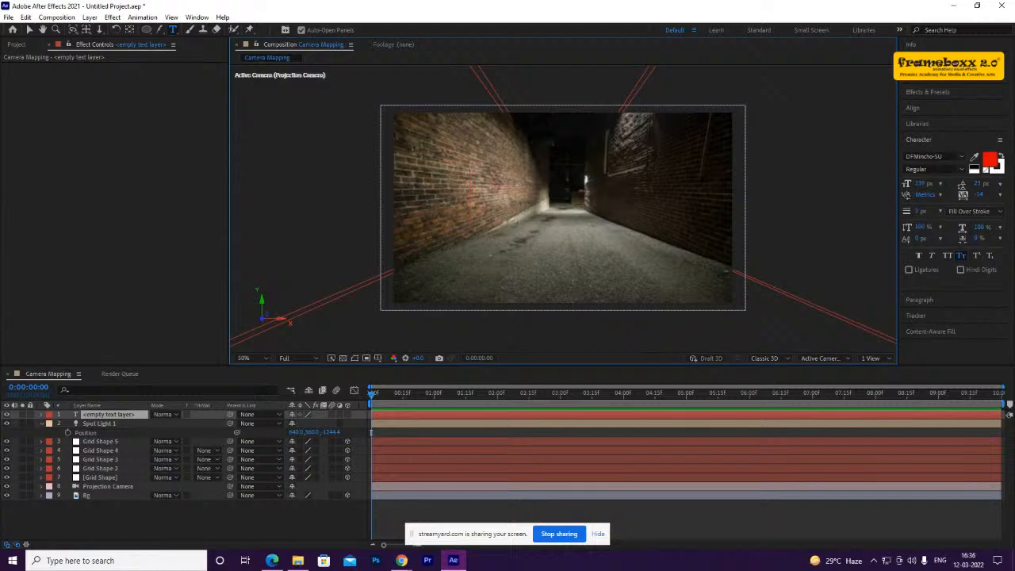
pyautogui.click(908, 184)
pyautogui.moveTo(908, 187); pyautogui.dragTo(903, 194)
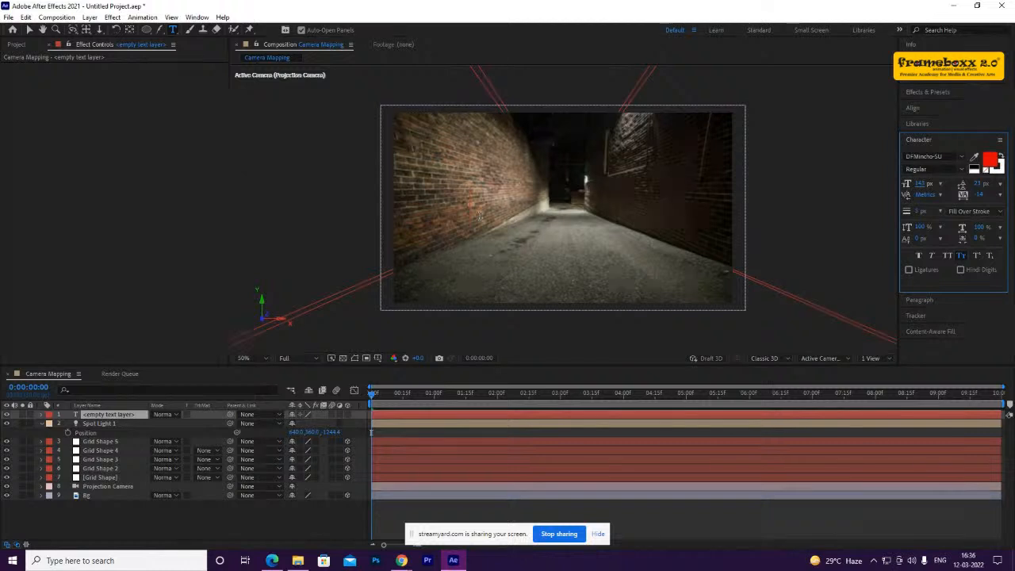
pyautogui.click(920, 184)
pyautogui.write('2')
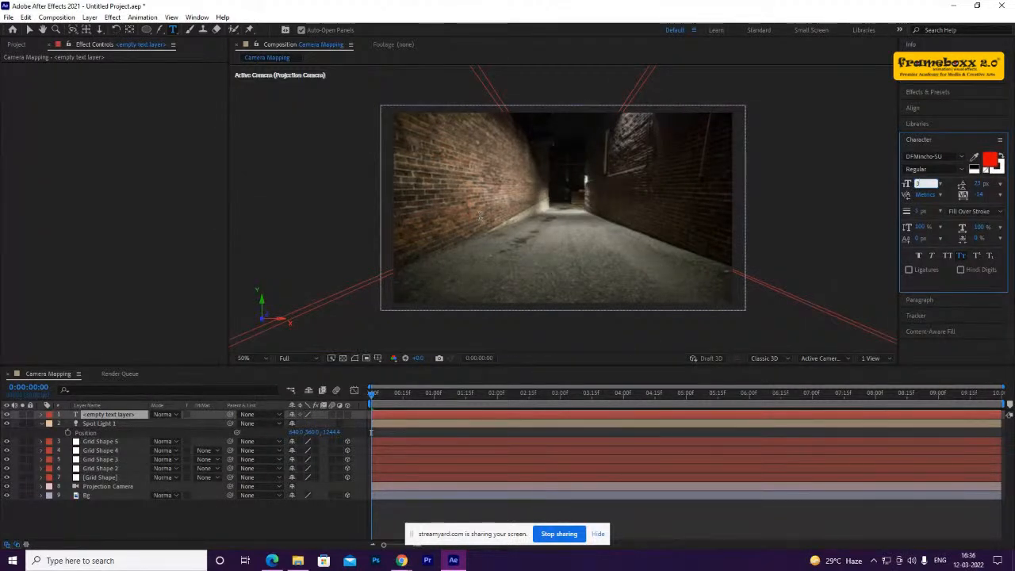
pyautogui.write('0')
pyautogui.click(115, 415)
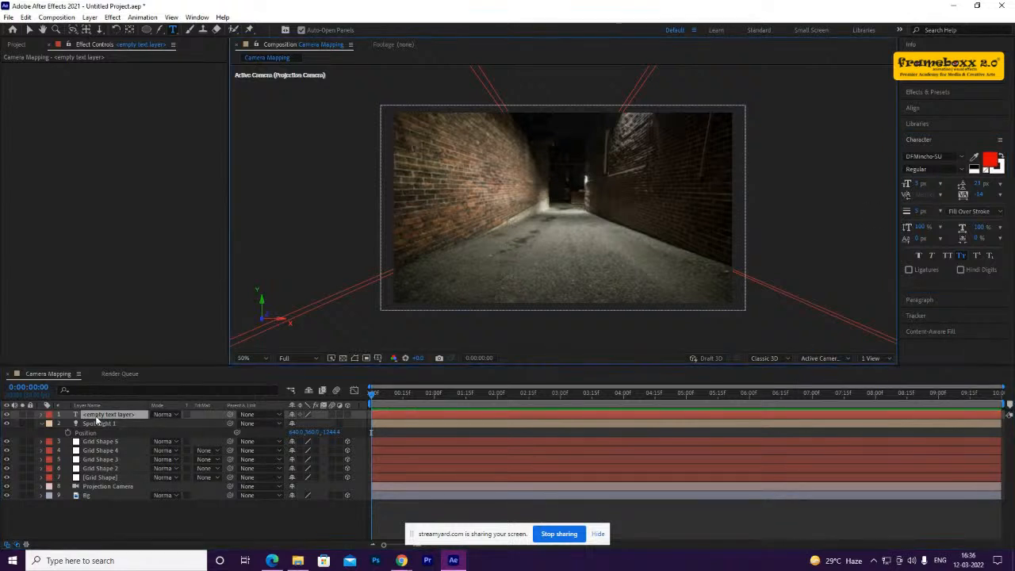
pyautogui.write('3D')
pyautogui.press('Return')
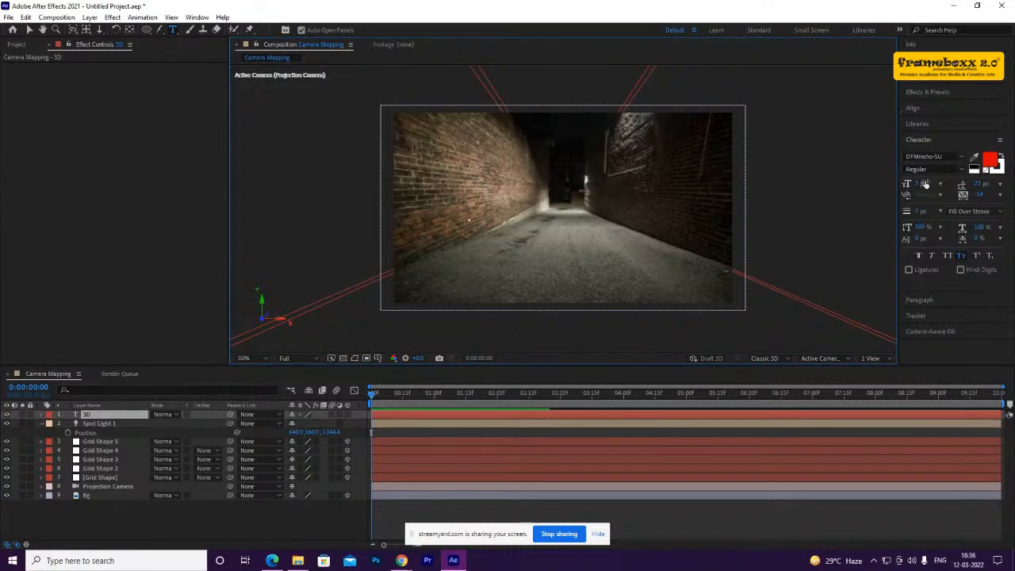
# Style the "3D" text at 136 px with a white fill and no stroke
pyautogui.moveTo(919, 185); pyautogui.dragTo(924, 183)
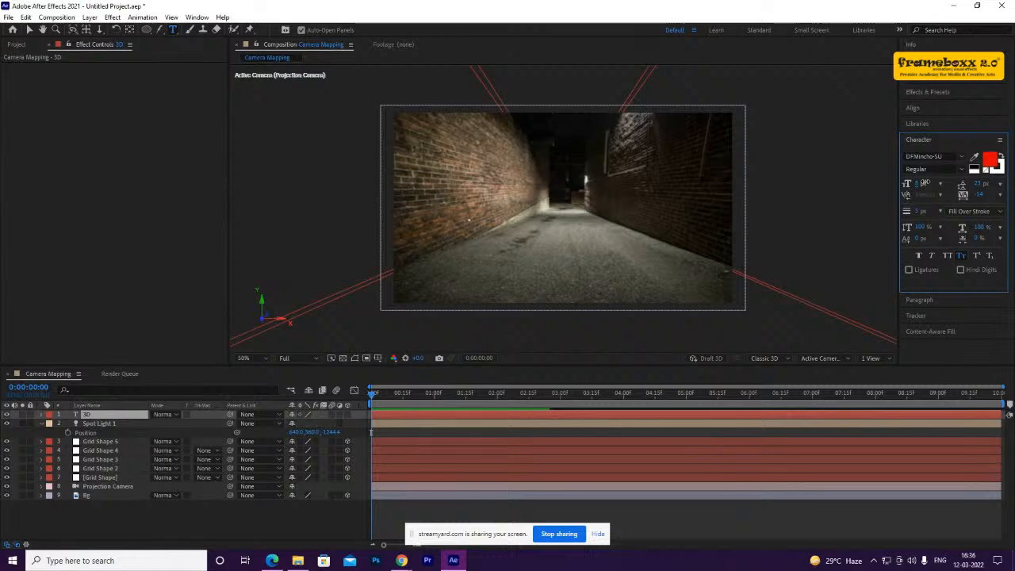
pyautogui.moveTo(923, 183); pyautogui.dragTo(993, 188)
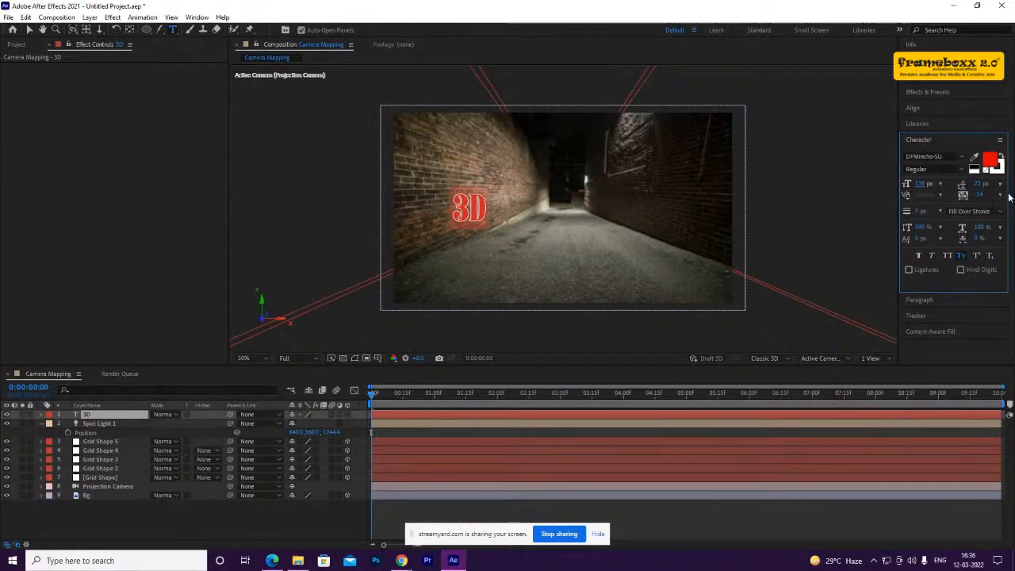
pyautogui.click(1000, 167)
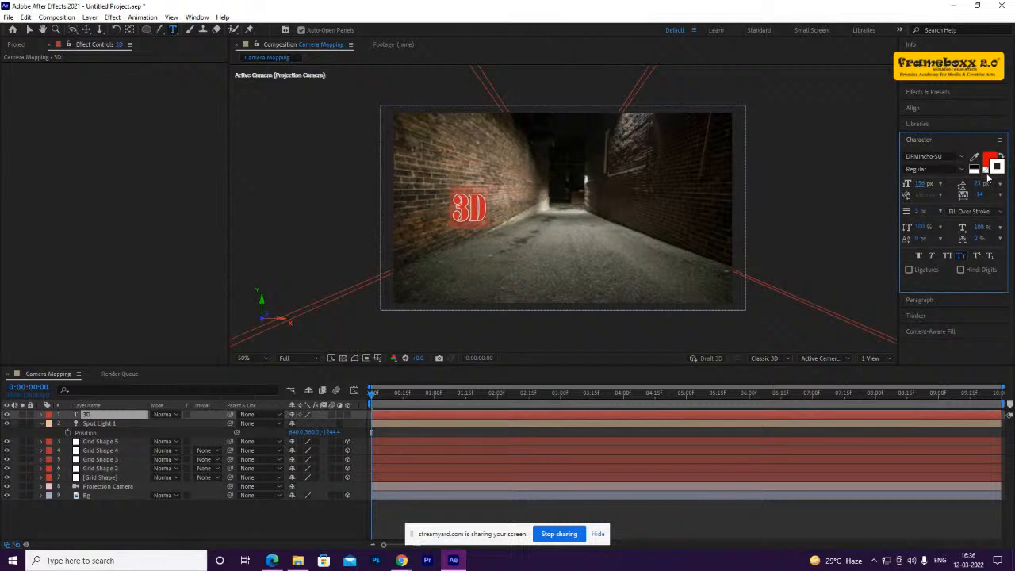
pyautogui.click(984, 172)
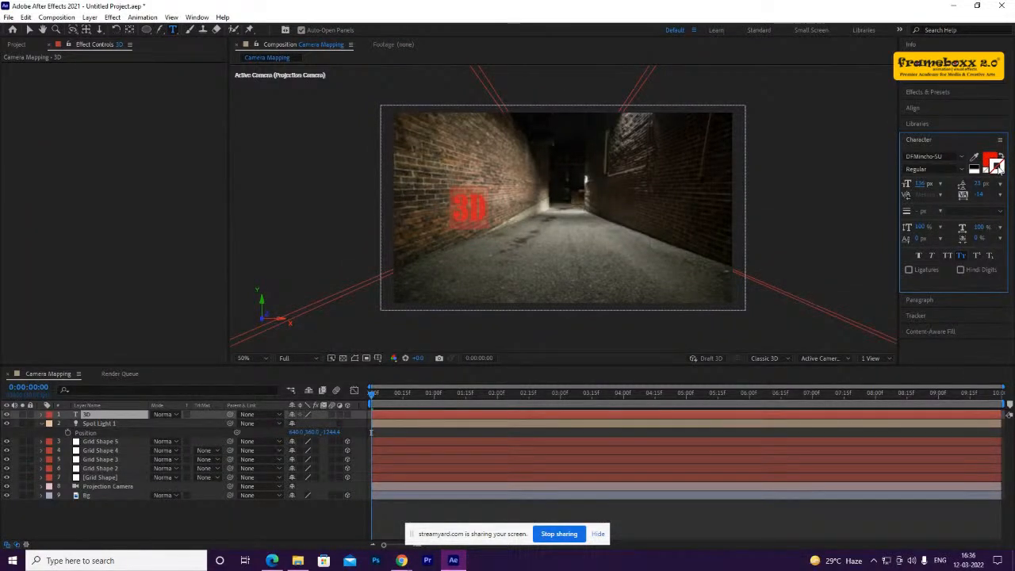
pyautogui.click(991, 160)
pyautogui.moveTo(318, 185); pyautogui.dragTo(293, 162)
pyautogui.click(517, 165)
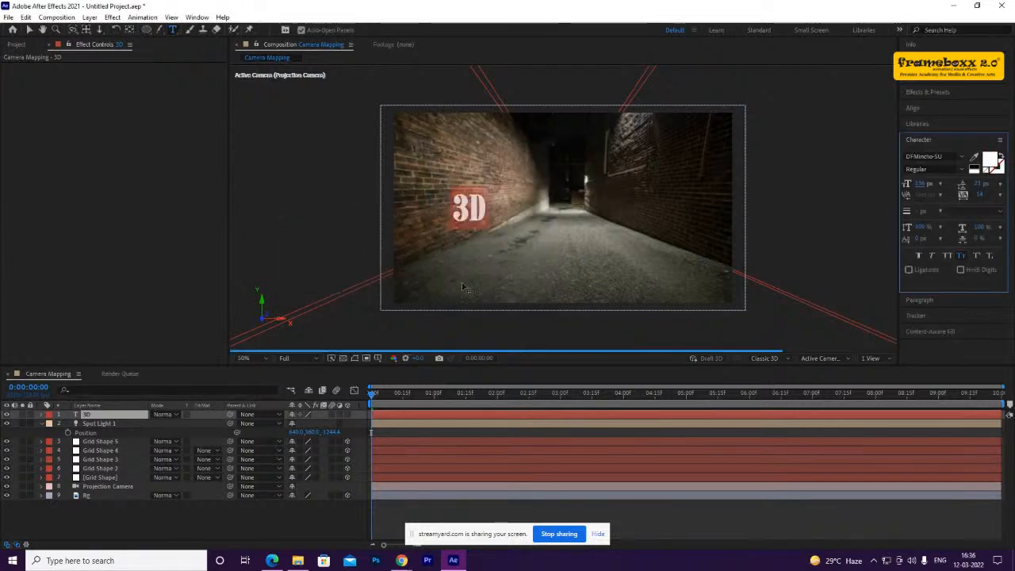
# Extend the text to read "3D PROJECTION MAPPING"
pyautogui.click(91, 414)
pyautogui.doubleClick(91, 414)
pyautogui.click(489, 202)
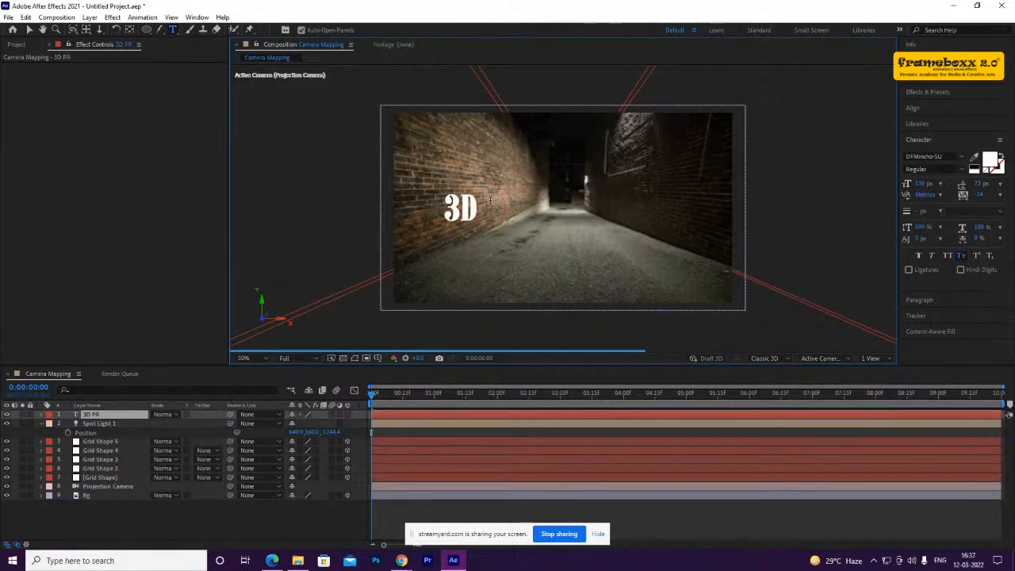
pyautogui.write('PRO')
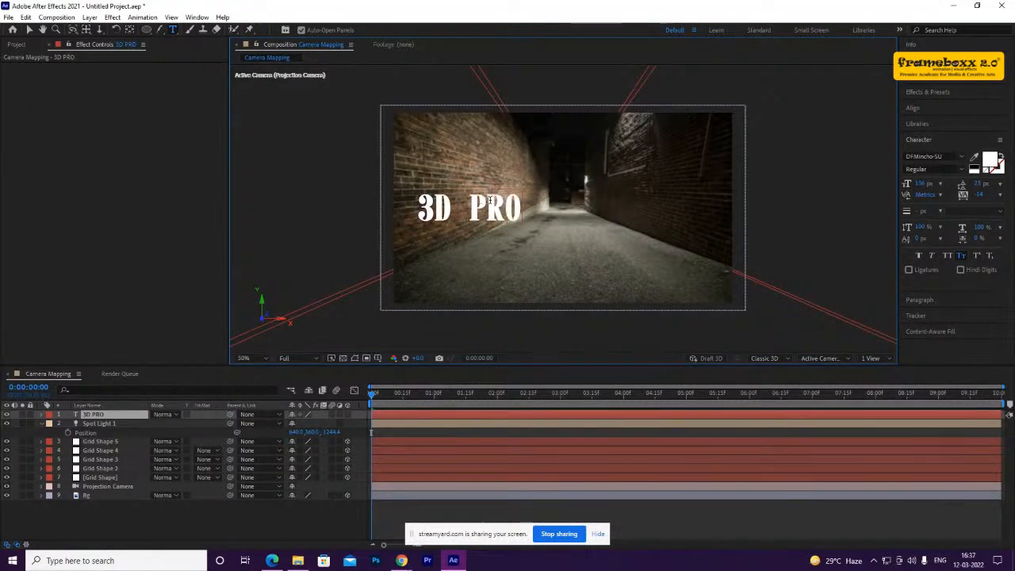
pyautogui.write('JECTION MAPPING')
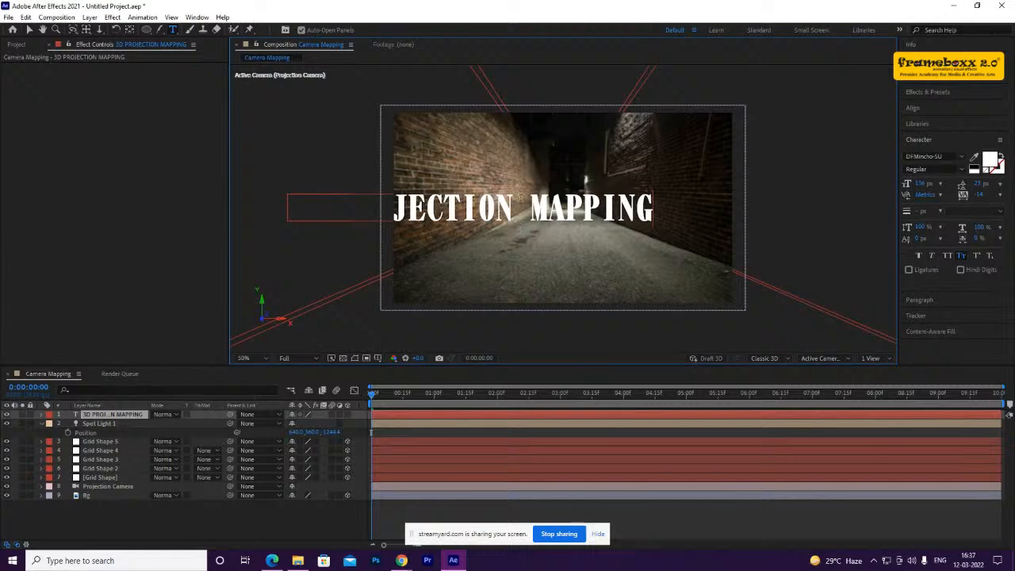
# Break the text onto a second line before "MAPPING" and set the leading to 127 px
pyautogui.click(525, 199)
pyautogui.press('Return')
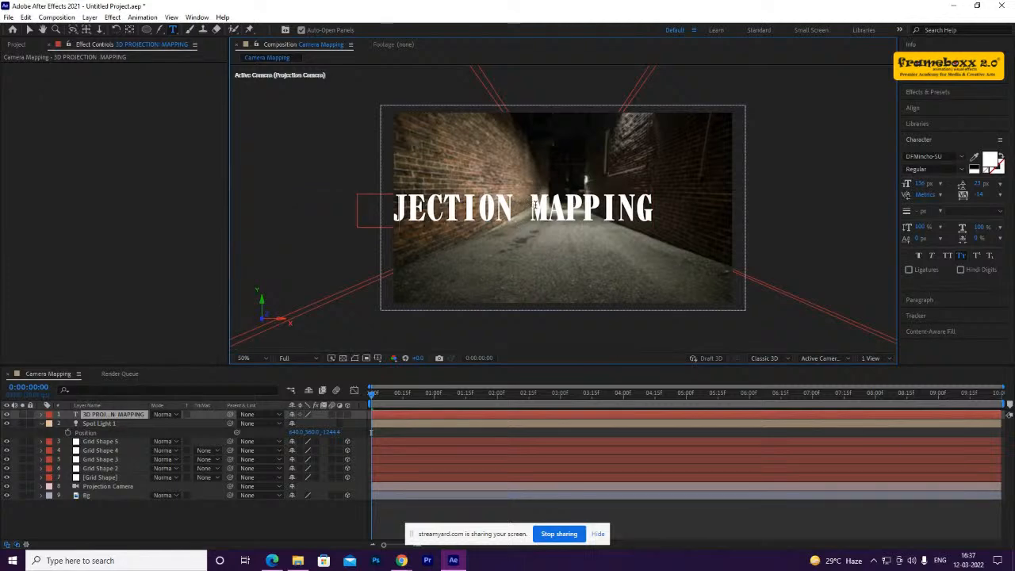
pyautogui.moveTo(539, 215); pyautogui.dragTo(402, 181)
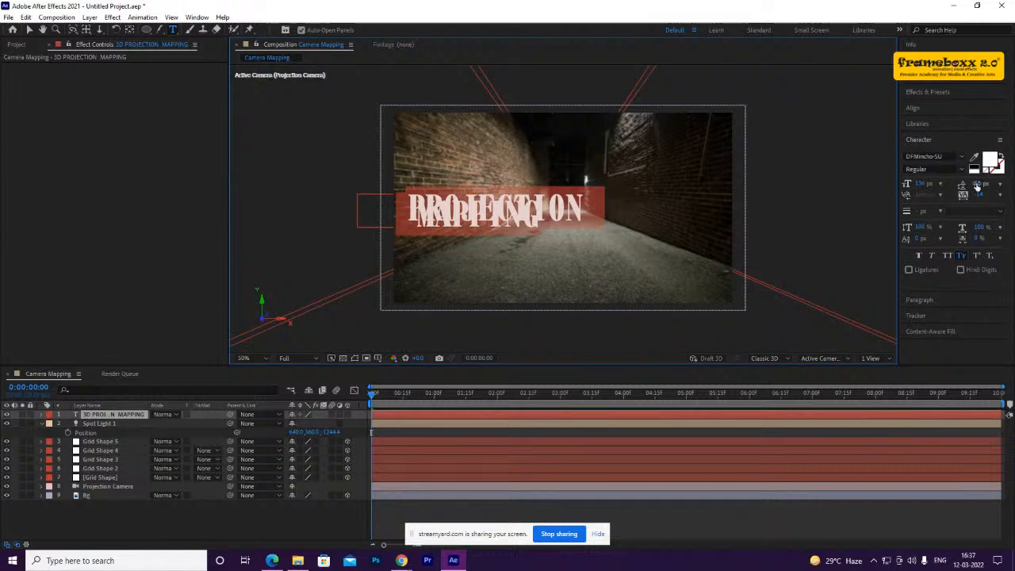
pyautogui.moveTo(980, 185); pyautogui.dragTo(1012, 163)
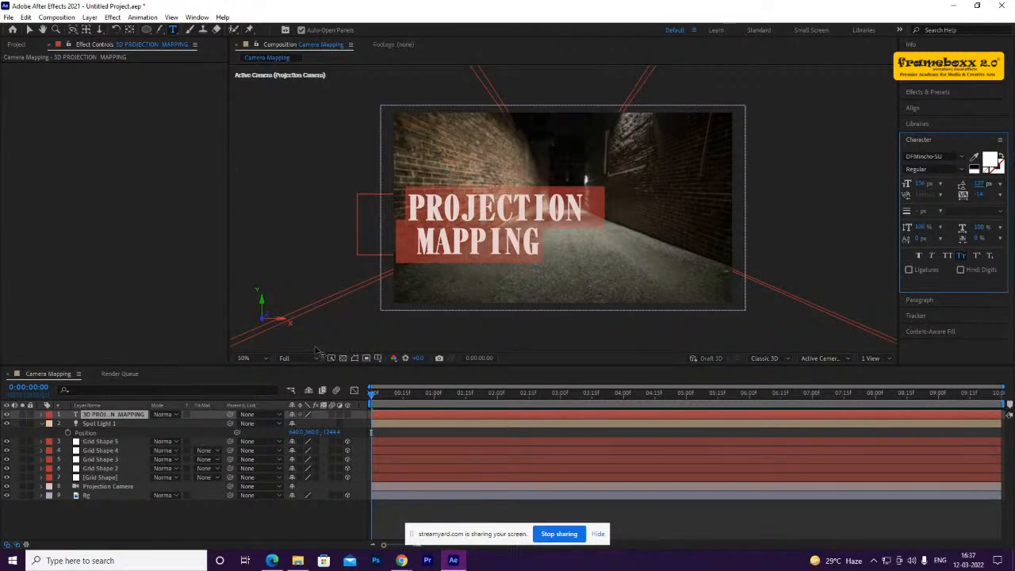
# Move the two-line title to the middle of the alley image
pyautogui.click(111, 418)
pyautogui.press('v')
pyautogui.moveTo(470, 247); pyautogui.dragTo(583, 236)
# Remove the extra space before "MAPPING", keeping it on the second line, and shift the title slightly right and up
pyautogui.click(132, 414)
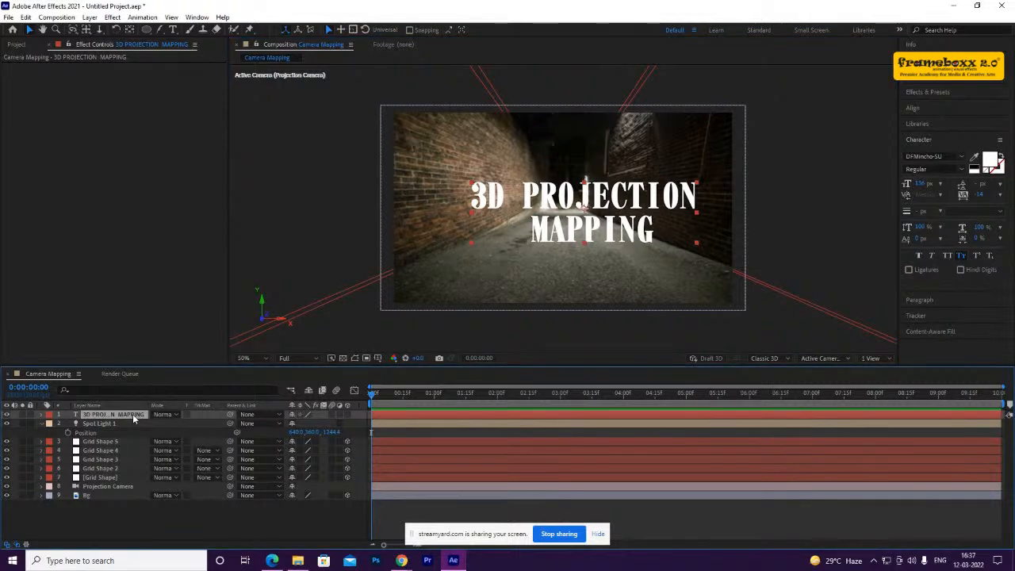
pyautogui.doubleClick(133, 413)
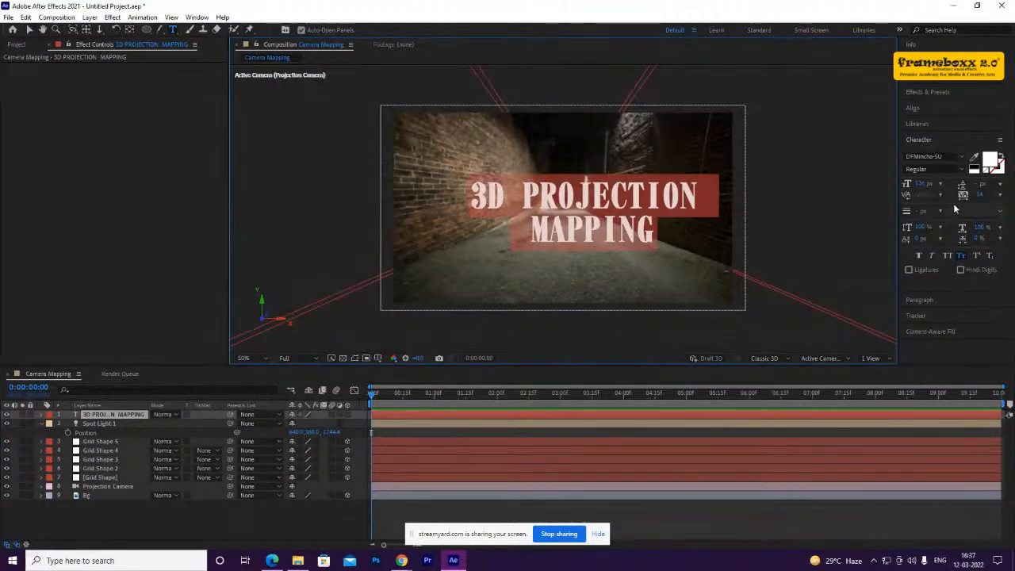
pyautogui.click(533, 230)
pyautogui.press('BackSpace')
pyautogui.press('BackSpace')
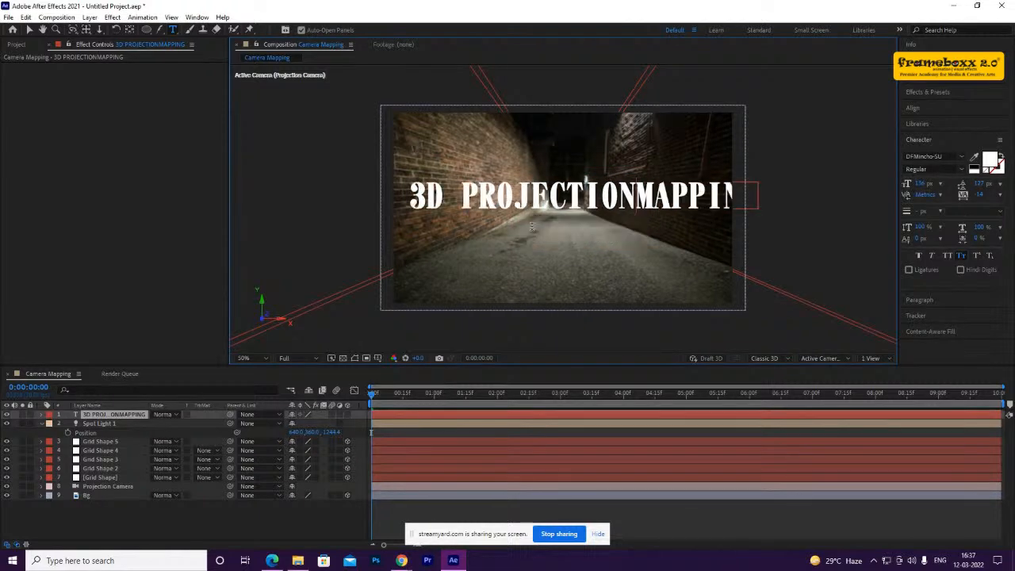
pyautogui.press('Return')
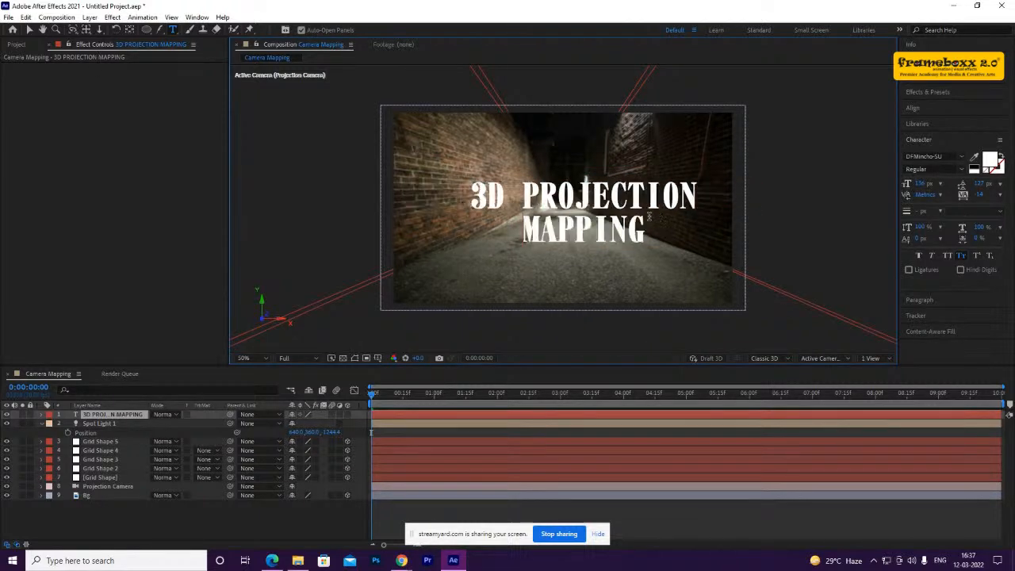
pyautogui.click(125, 415)
pyautogui.press('v')
pyautogui.moveTo(599, 215); pyautogui.dragTo(617, 208)
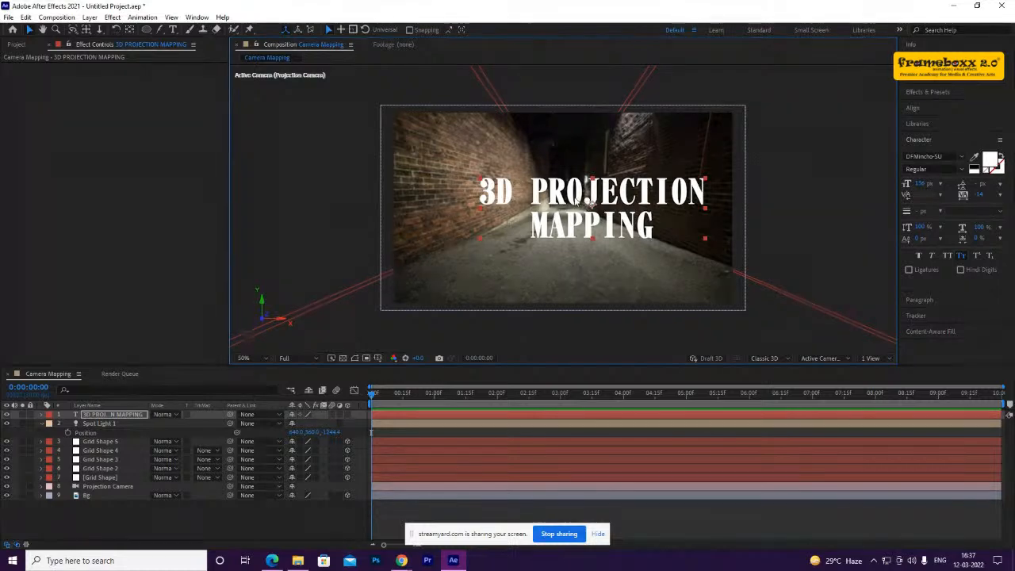
# Import the Logo image from the Frameboxx Logo folder and add it below the title layer, scaled to 28%
pyautogui.click(16, 44)
pyautogui.doubleClick(67, 210)
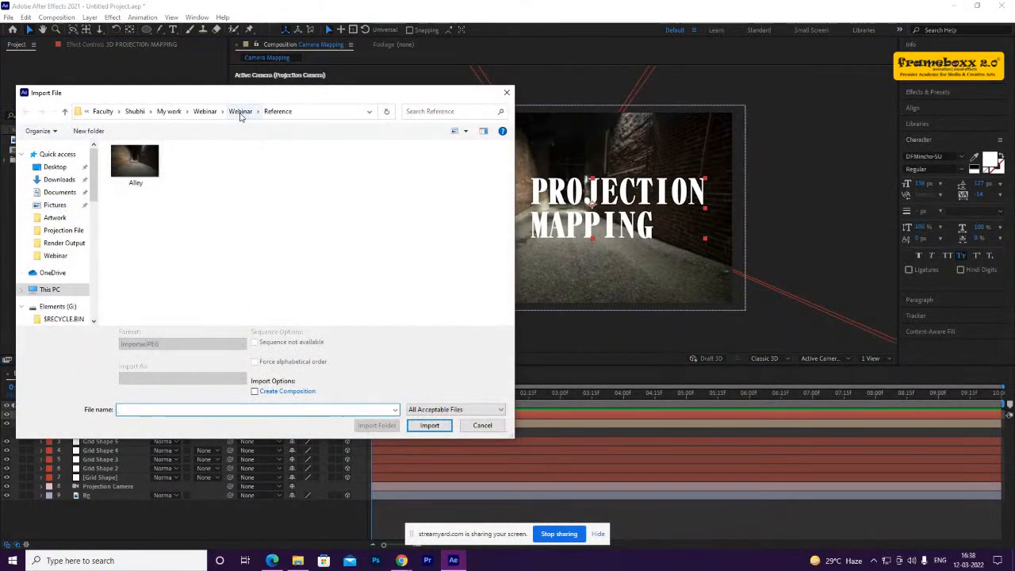
pyautogui.click(240, 114)
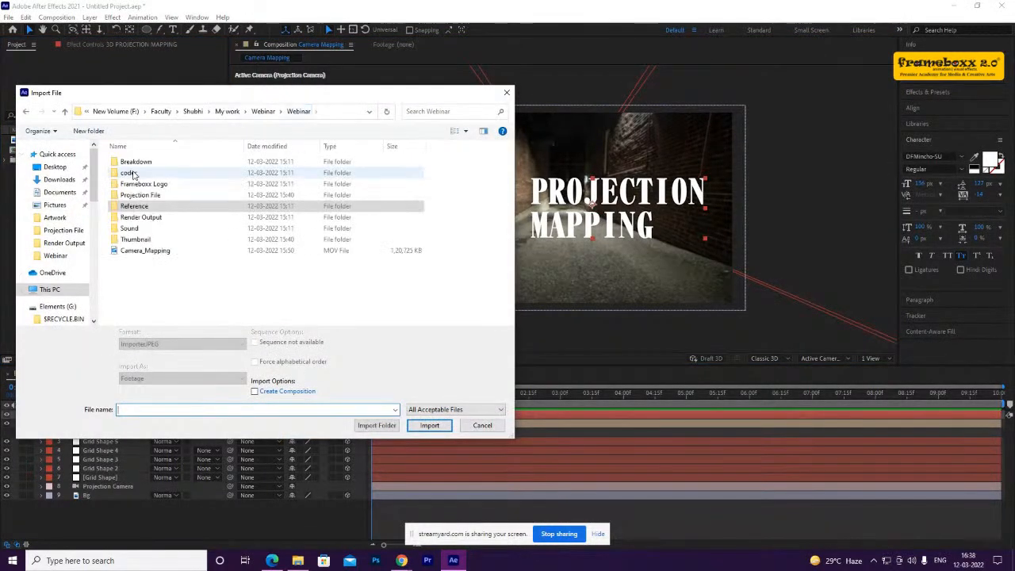
pyautogui.doubleClick(198, 177)
pyautogui.click(251, 179)
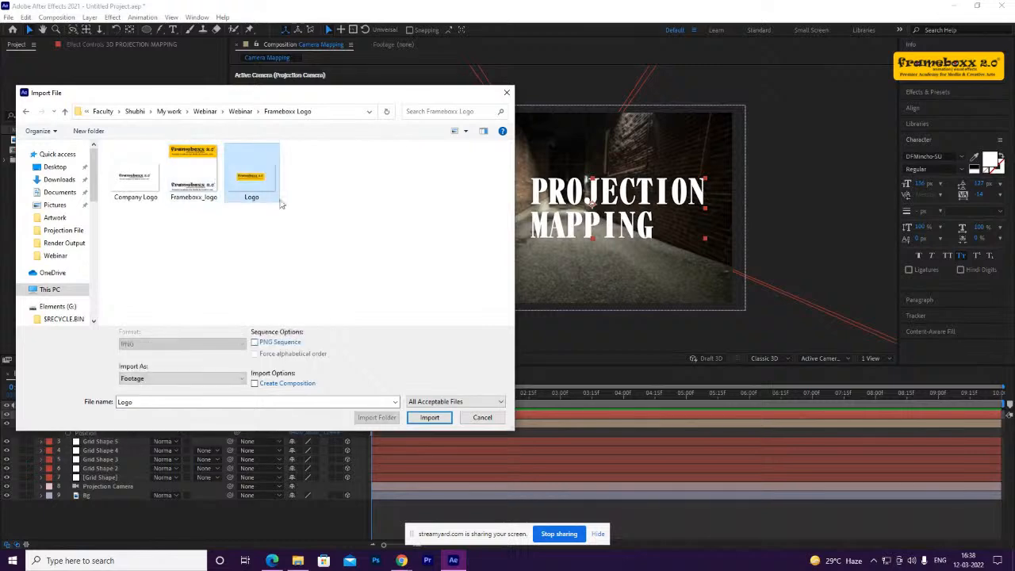
pyautogui.click(429, 425)
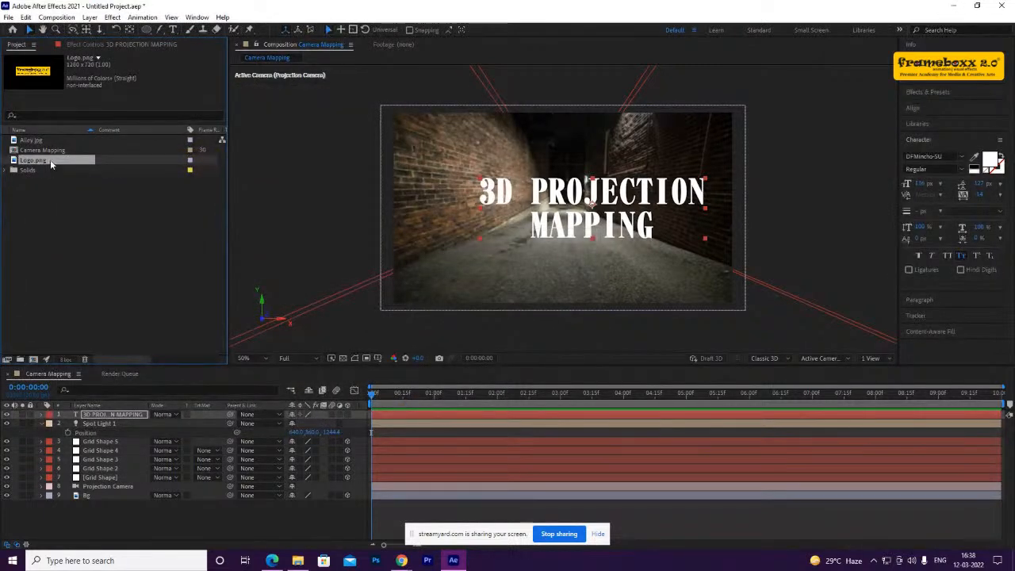
pyautogui.moveTo(124, 418); pyautogui.dragTo(125, 418)
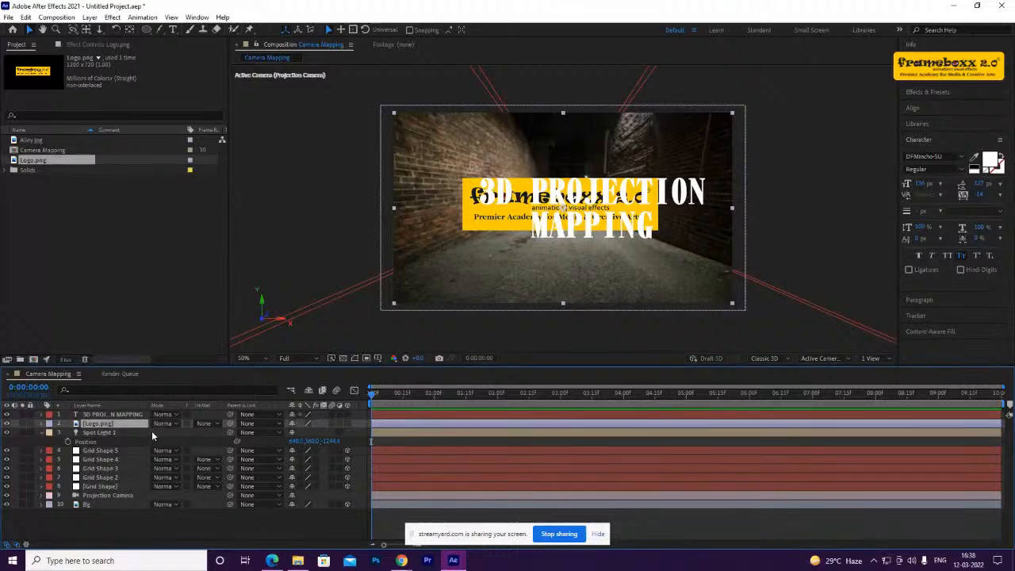
pyautogui.press('s')
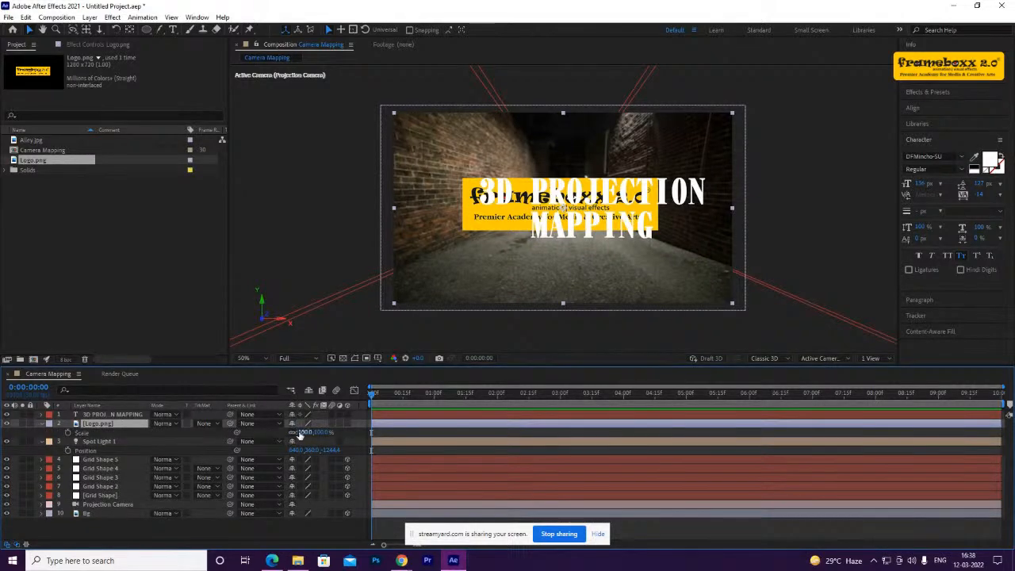
pyautogui.moveTo(322, 432); pyautogui.dragTo(273, 441)
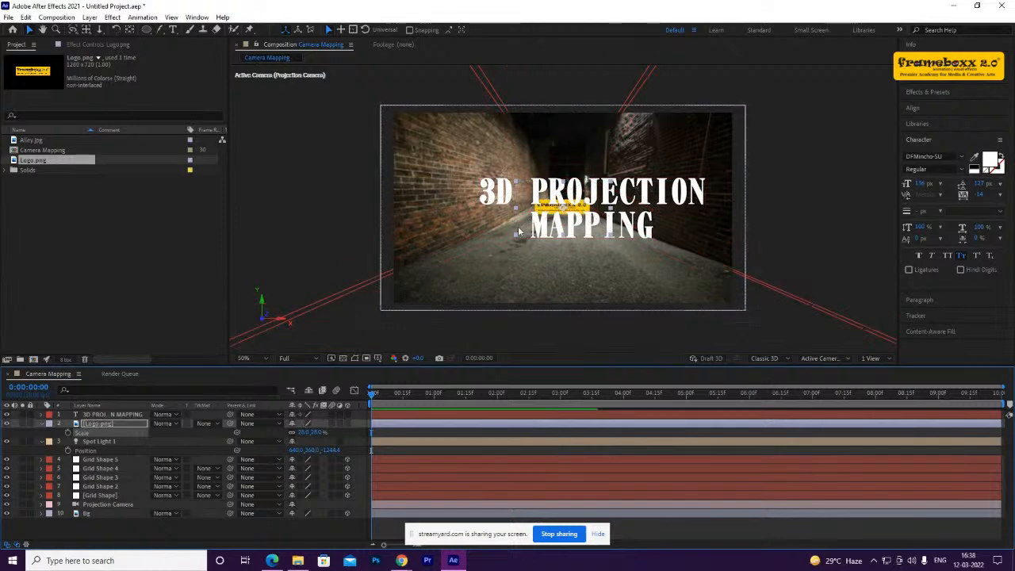
# Make the logo and title layers 3D and bring the title closer to the camera along Z
pyautogui.click(347, 425)
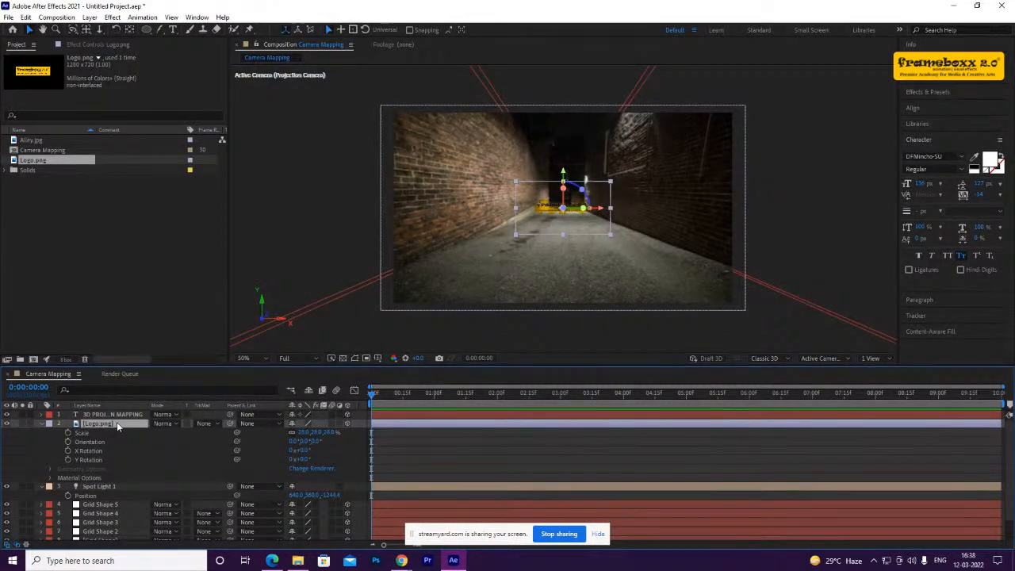
pyautogui.click(42, 424)
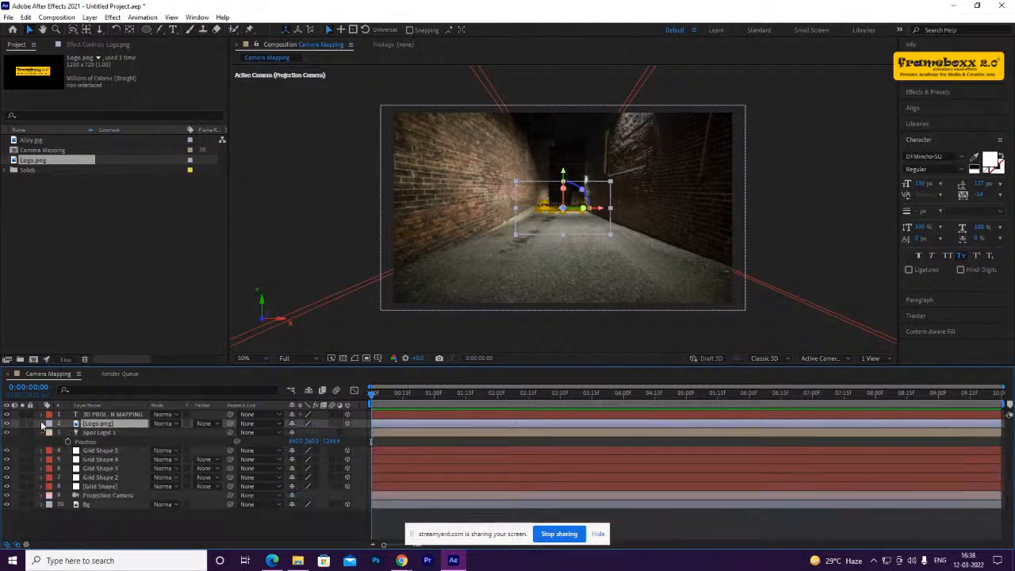
pyautogui.click(107, 415)
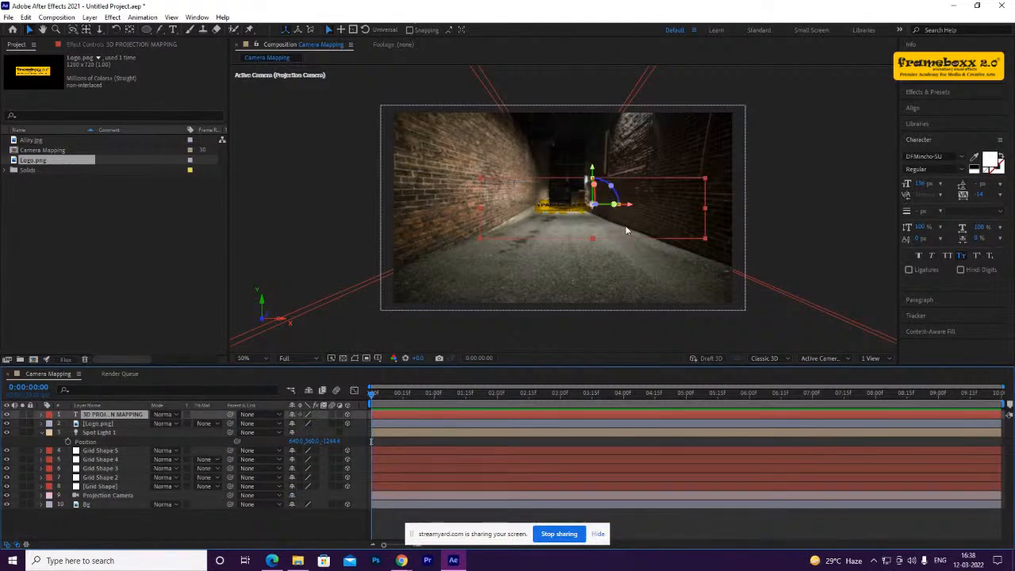
pyautogui.moveTo(609, 208); pyautogui.dragTo(688, 220)
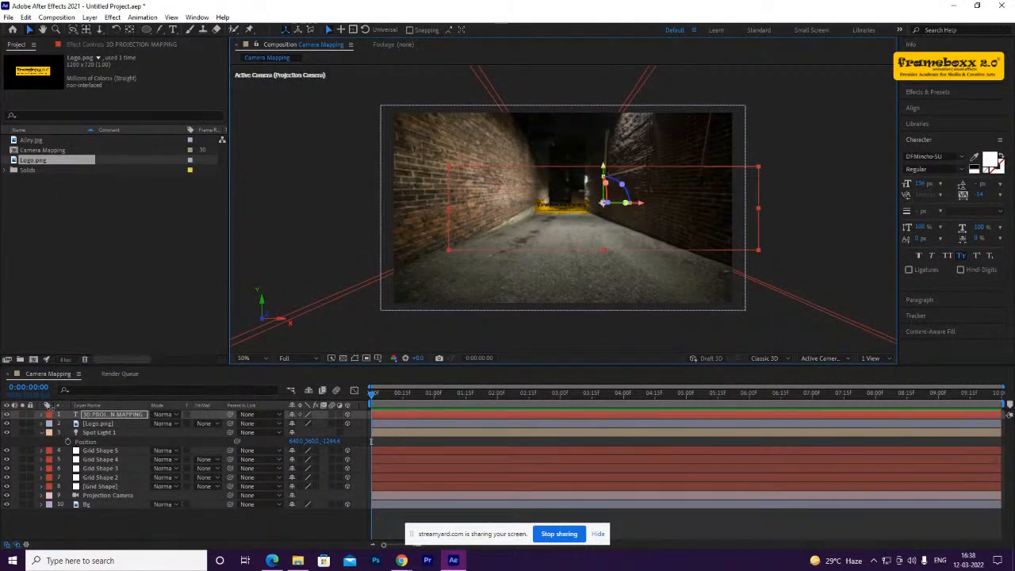
# In the title layer's material options, turn Casts Shadows on and Accepts Lights off, undoing a trial of 100% Light Transmission
pyautogui.click(41, 416)
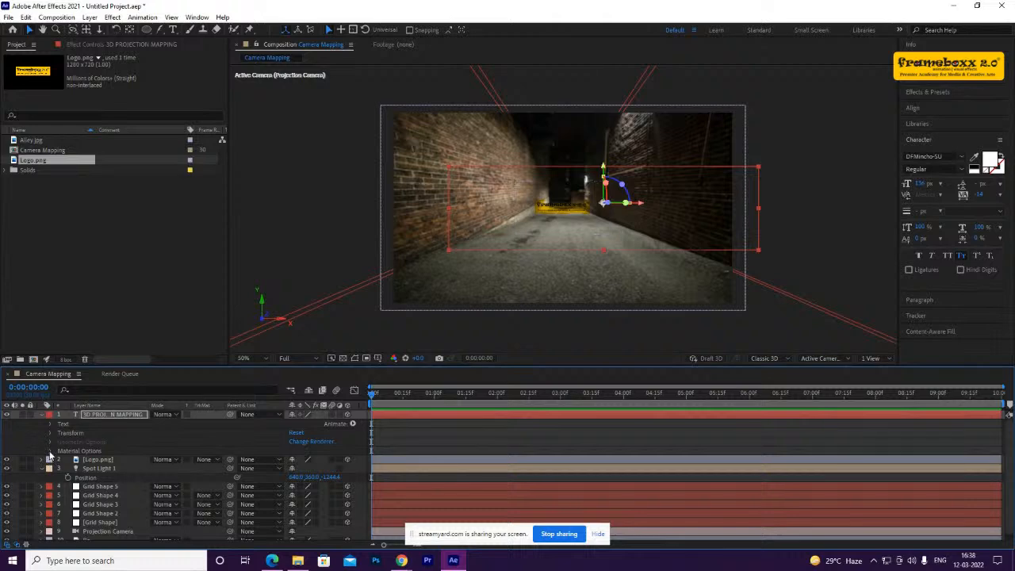
pyautogui.click(50, 451)
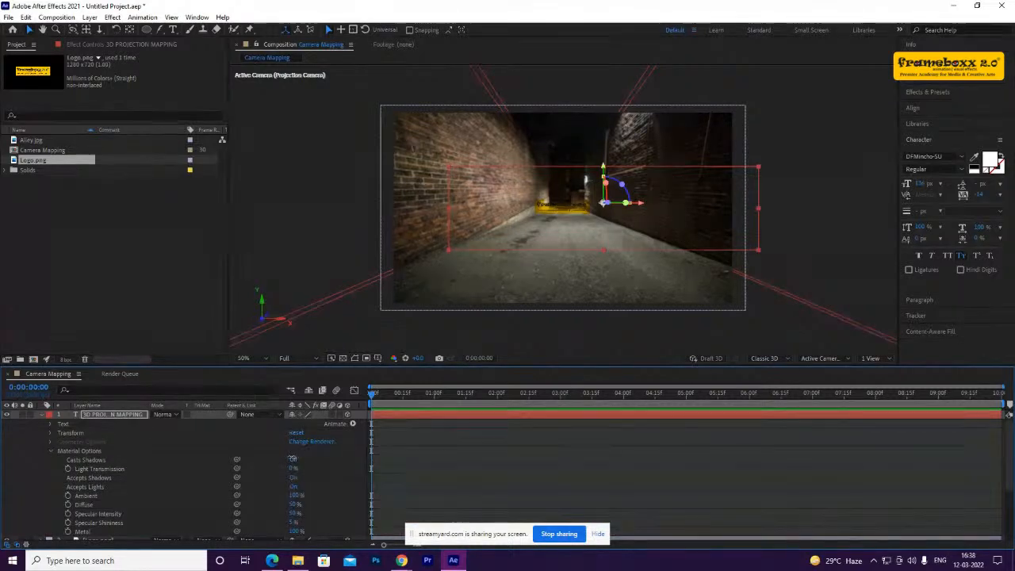
pyautogui.click(294, 460)
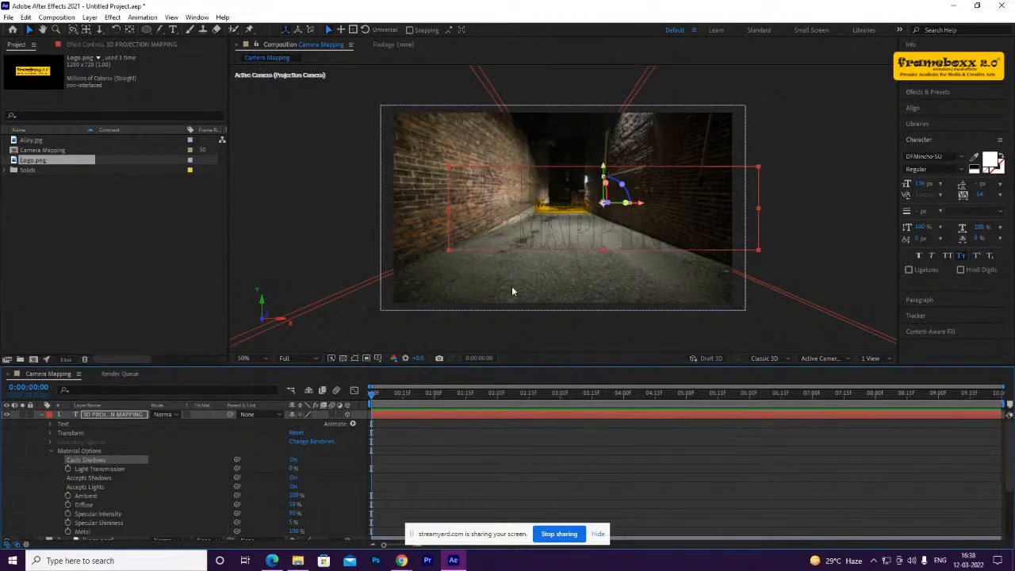
pyautogui.moveTo(291, 470); pyautogui.dragTo(327, 468)
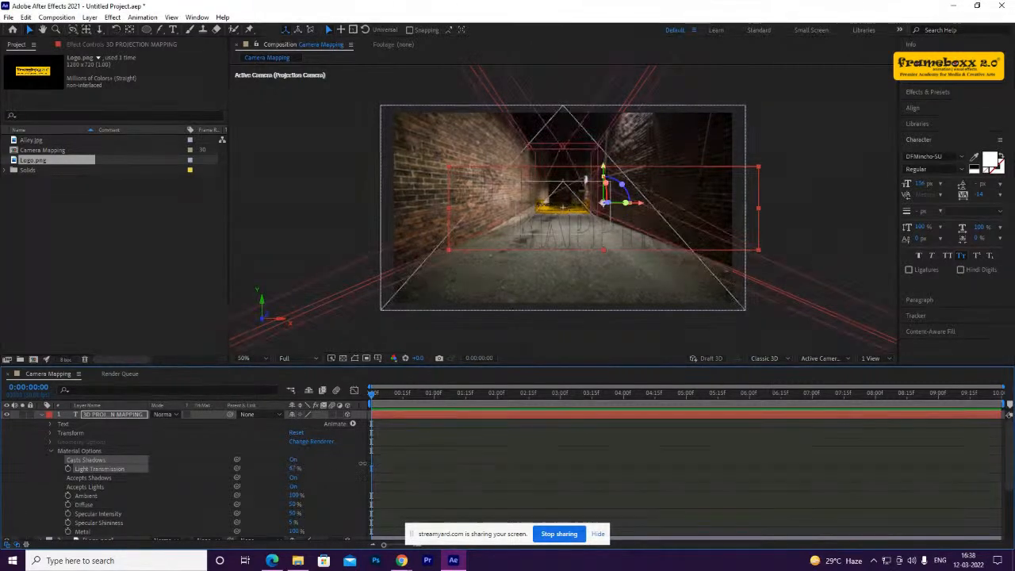
pyautogui.hotkey('ctrl', 'z')
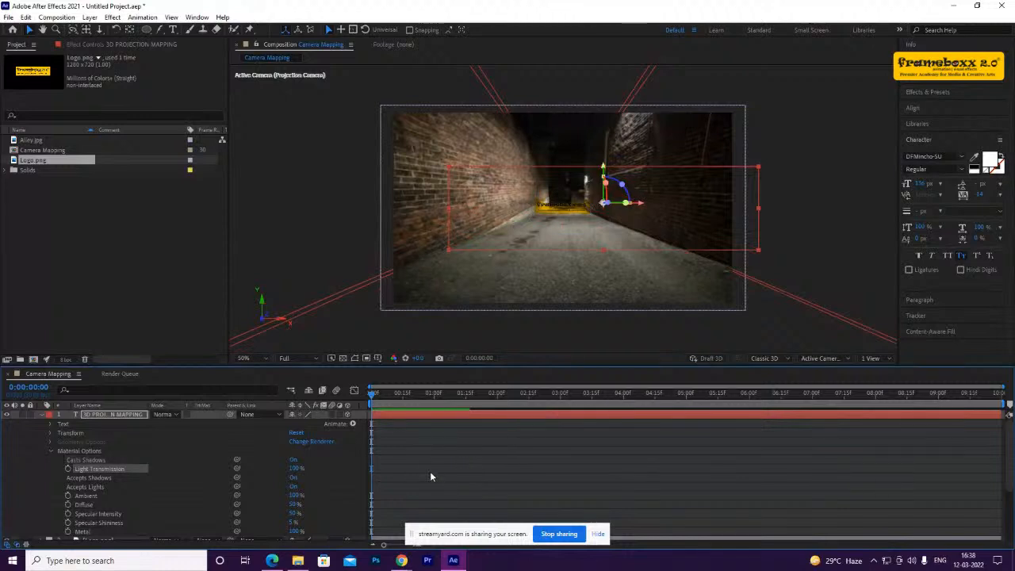
pyautogui.click(294, 486)
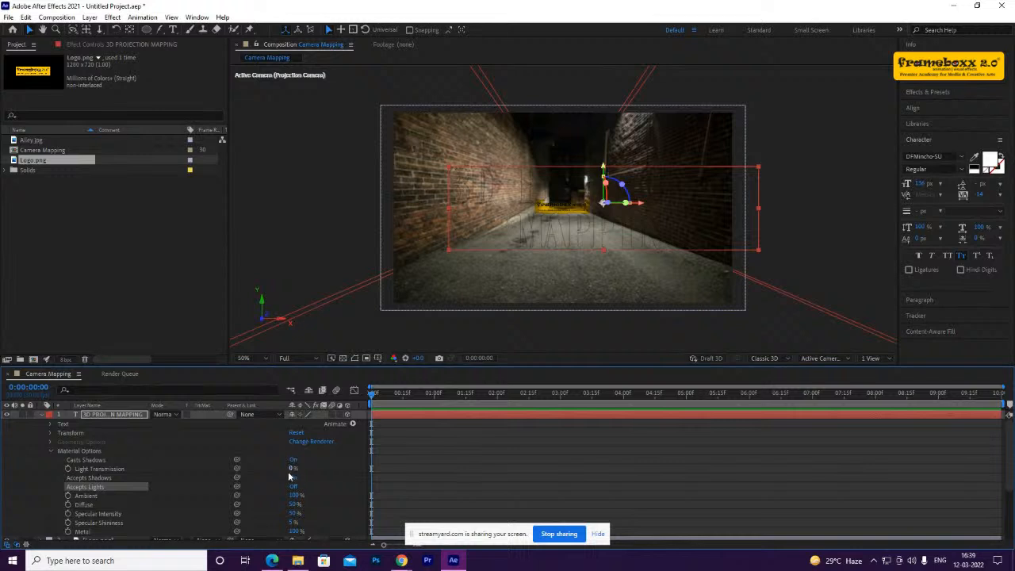
# Move Spot Light 1 to the top of the layer stack, above the title layer, and select the title
pyautogui.click(41, 415)
pyautogui.moveTo(102, 433); pyautogui.dragTo(114, 415)
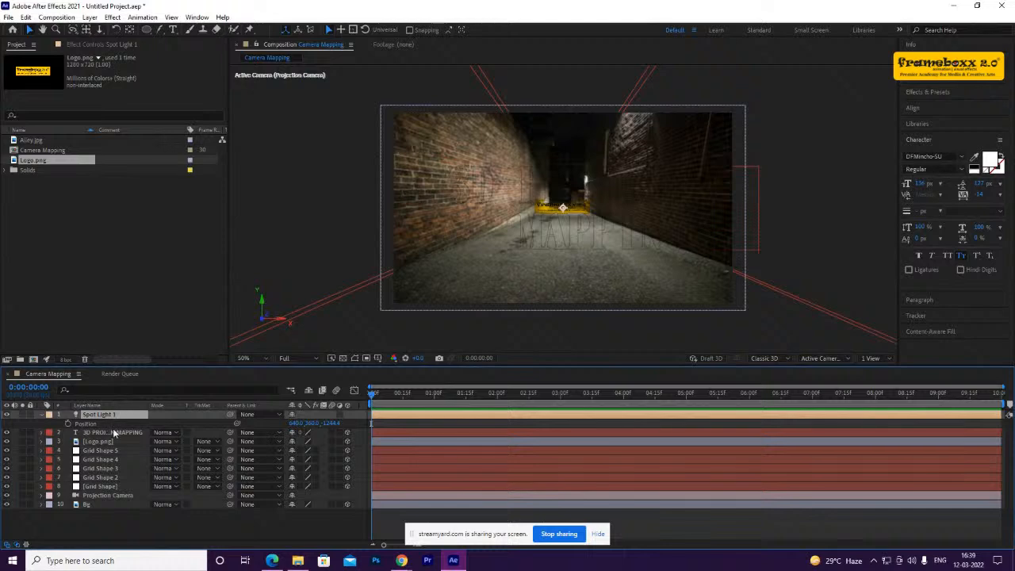
pyautogui.click(113, 432)
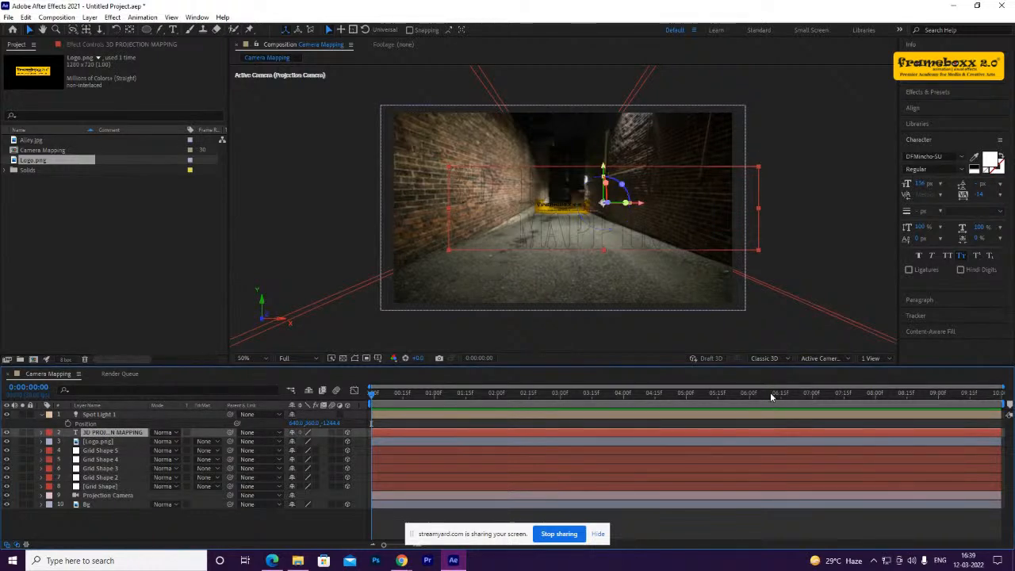
# In the Top view, move the title layer slightly away from the camera along Z and return to the Active Camera view
pyautogui.click(845, 357)
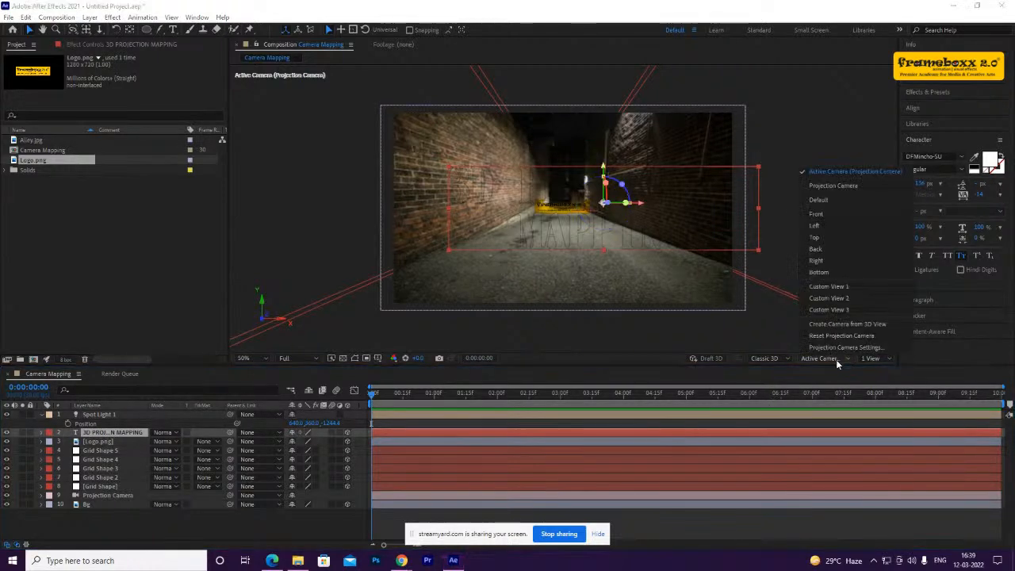
pyautogui.press('Escape')
pyautogui.click(834, 240)
pyautogui.scroll(-2, 608, 247)
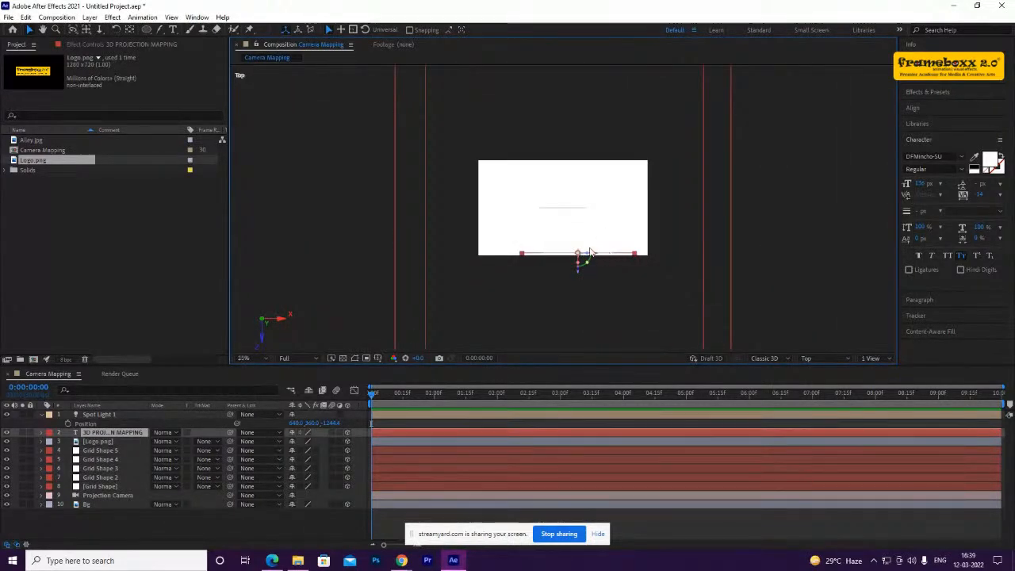
pyautogui.scroll(2, 589, 251)
pyautogui.click(109, 442)
pyautogui.click(109, 434)
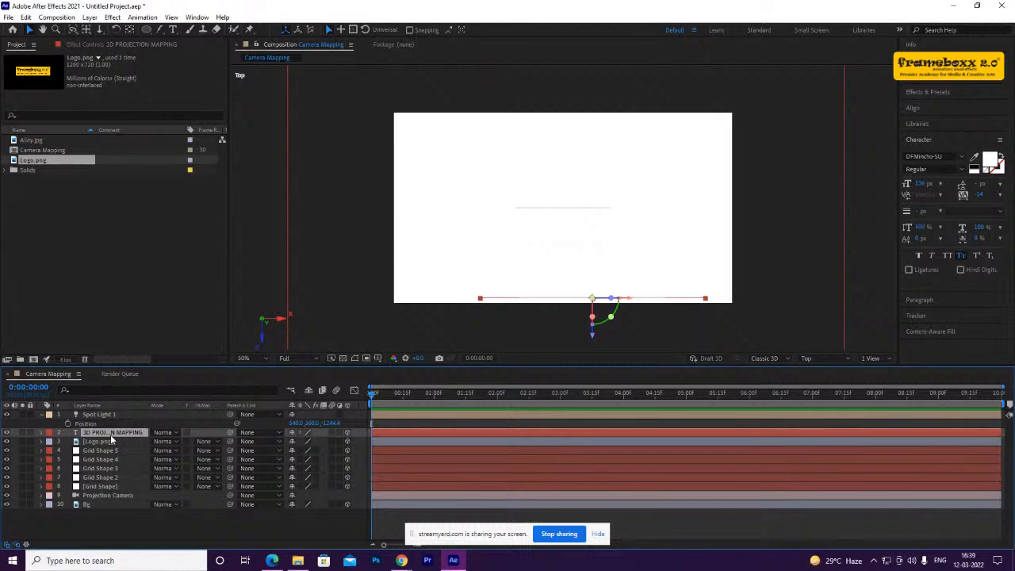
pyautogui.moveTo(593, 334)
pyautogui.mouseDown()
pyautogui.moveTo(596, 342)
pyautogui.moveTo(603, 327)
pyautogui.mouseUp()
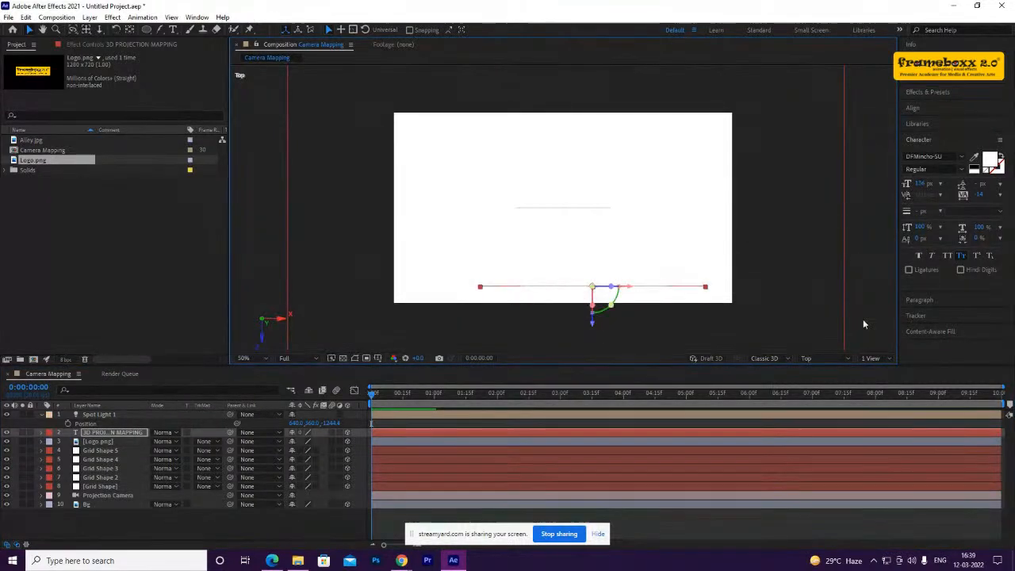
pyautogui.click(828, 356)
pyautogui.click(832, 172)
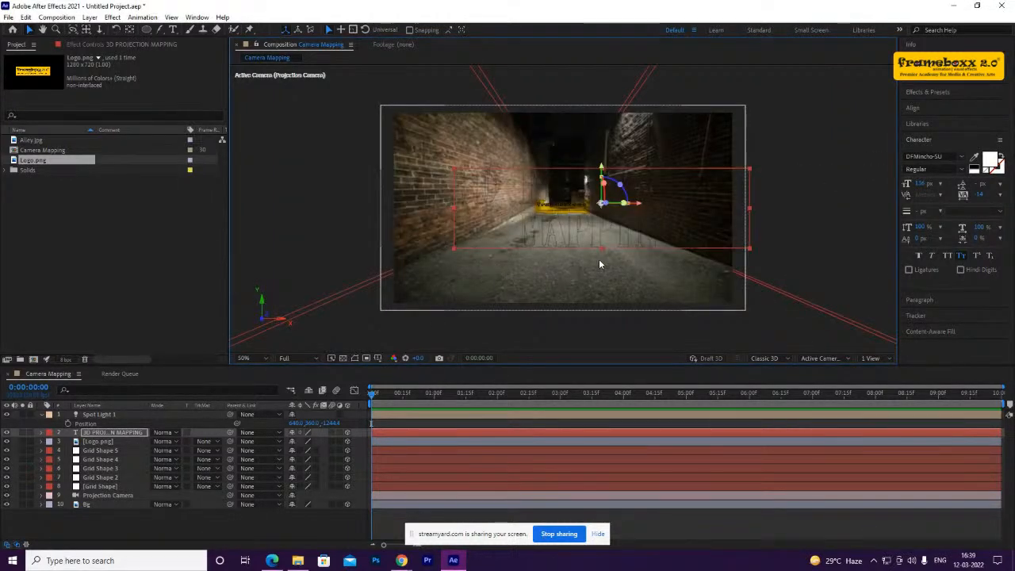
# Turn Accepts Shadows off in the title layer's material options and undo a trial shift of the title's position
pyautogui.click(44, 433)
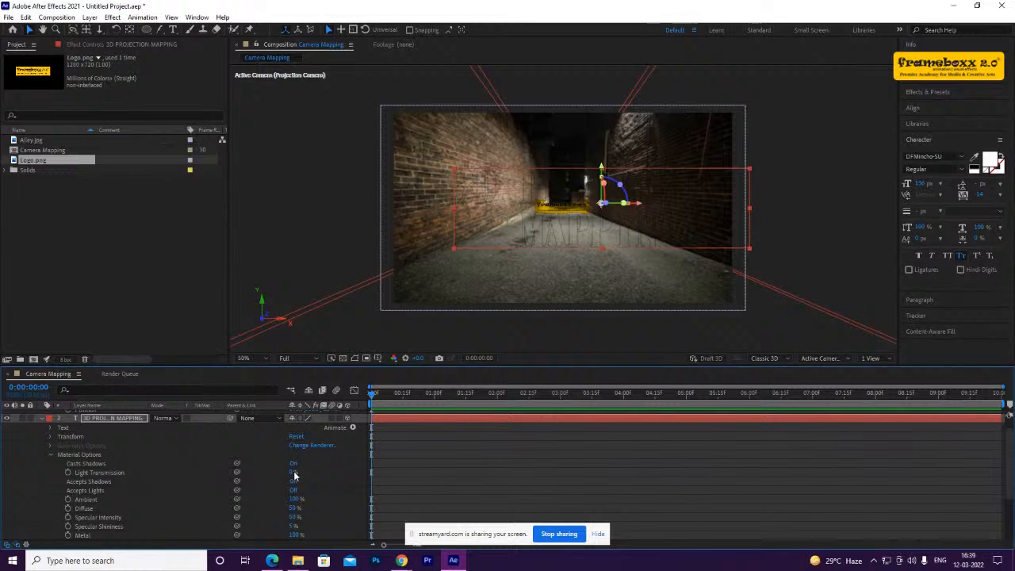
pyautogui.moveTo(293, 472); pyautogui.dragTo(324, 481)
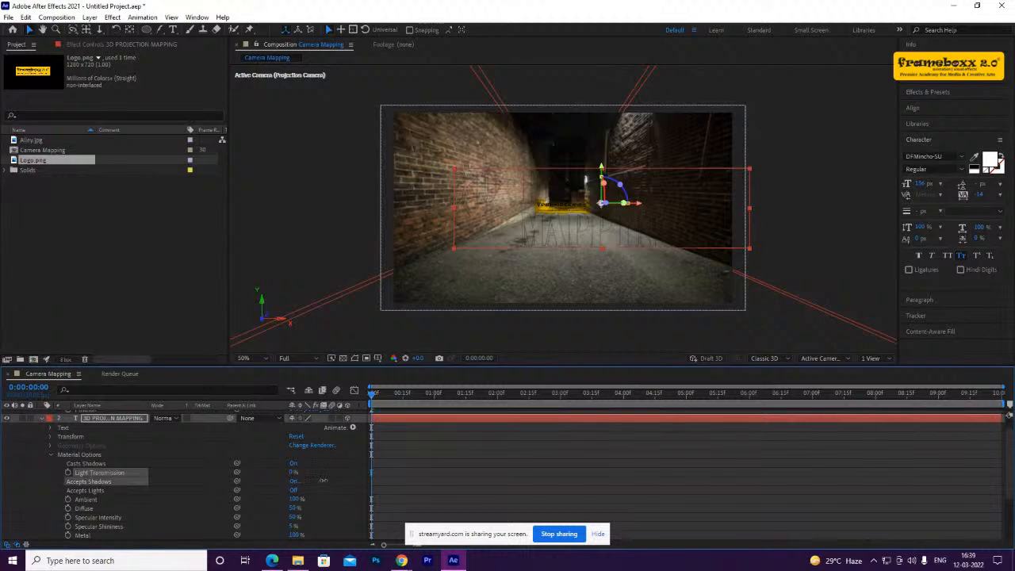
pyautogui.click(294, 481)
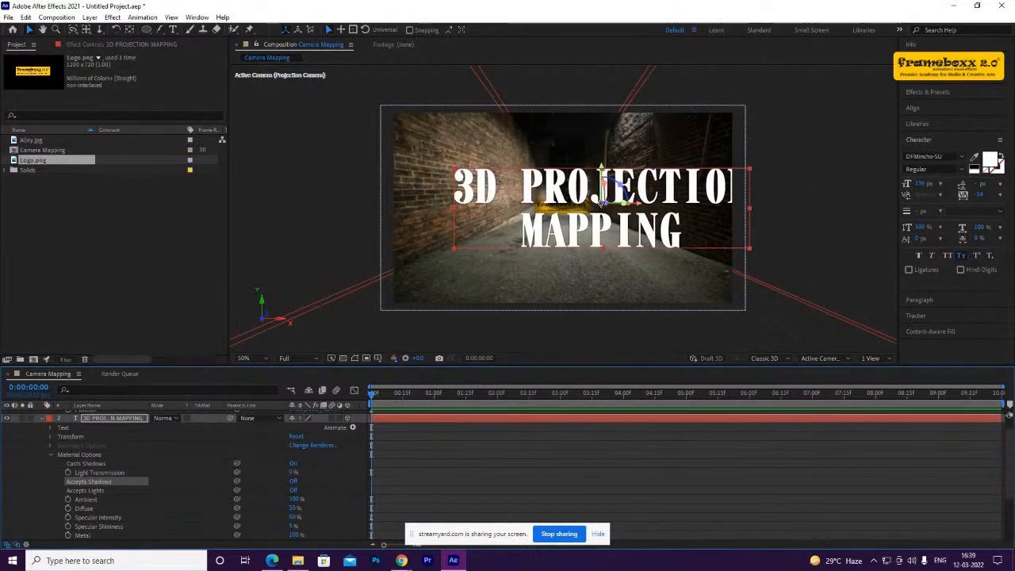
pyautogui.moveTo(601, 191); pyautogui.dragTo(566, 190)
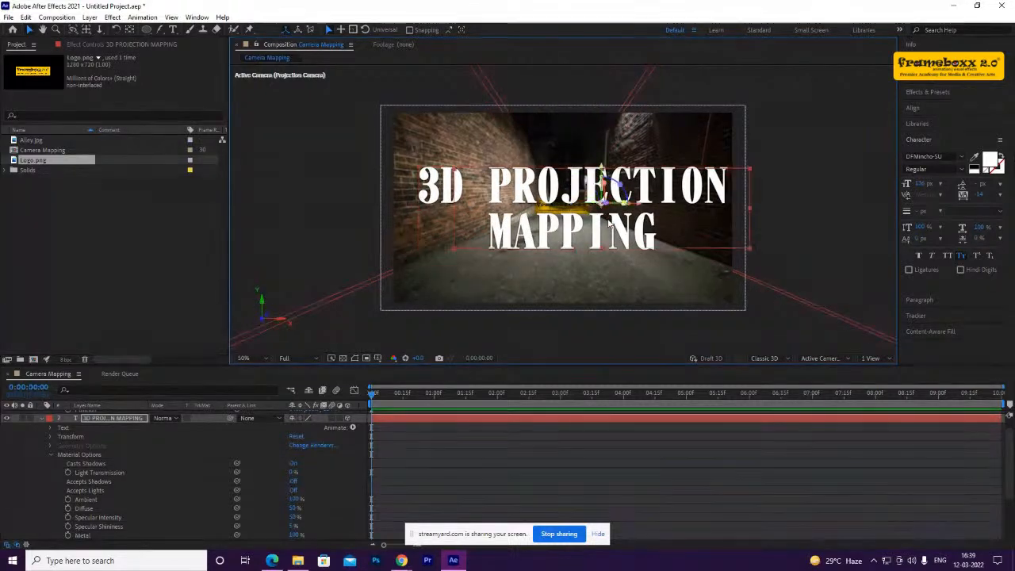
pyautogui.hotkey('ctrl', 'z')
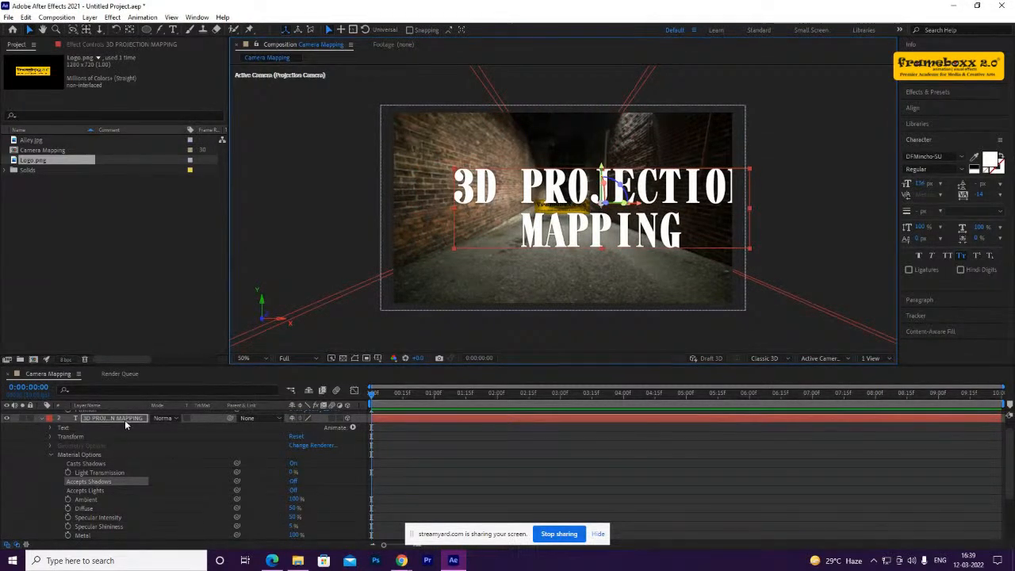
pyautogui.click(125, 417)
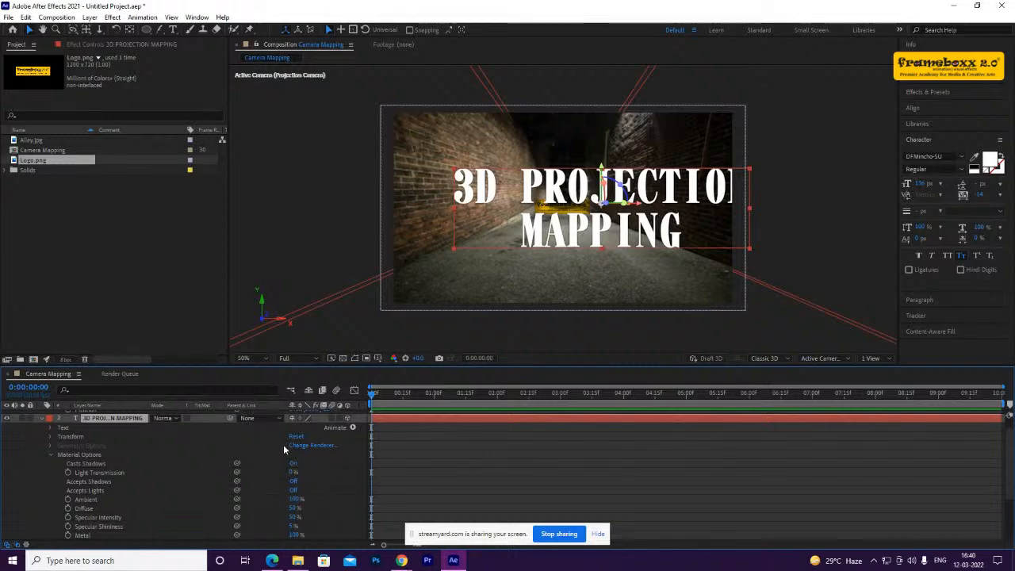
pyautogui.click(41, 418)
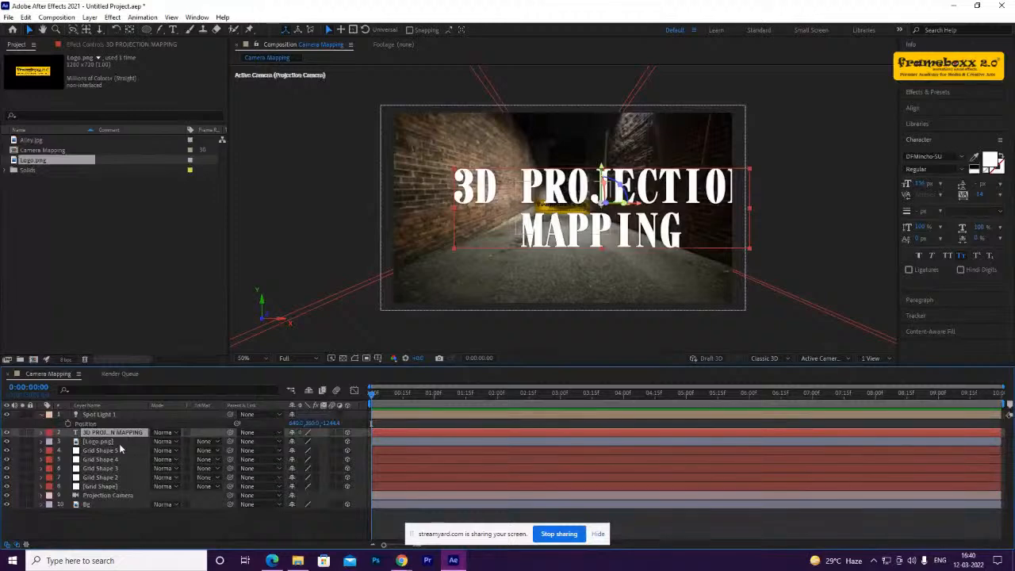
# Turn Accepts Shadows off in the Logo.png layer's material options
pyautogui.click(63, 443)
pyautogui.click(41, 441)
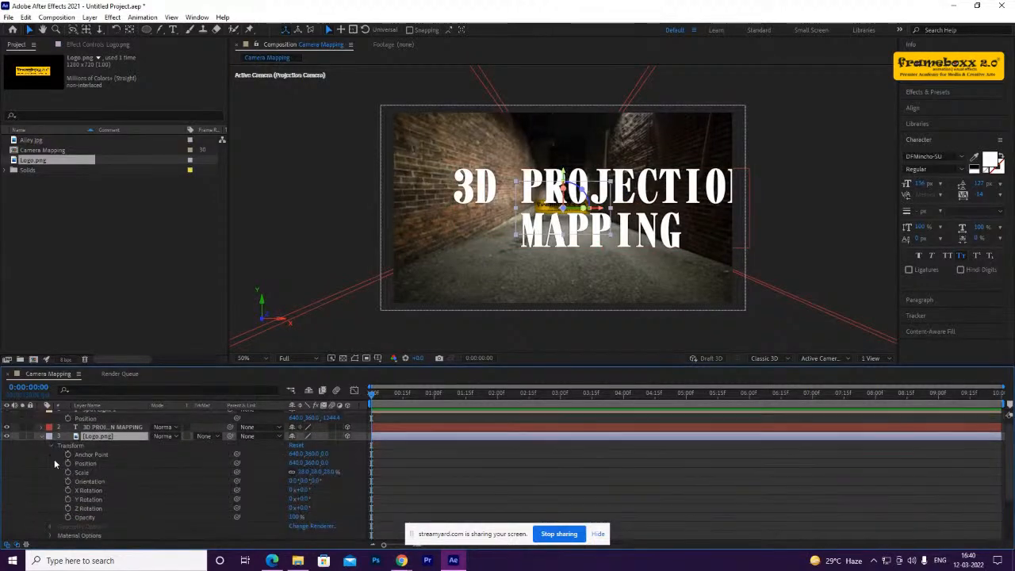
pyautogui.click(50, 445)
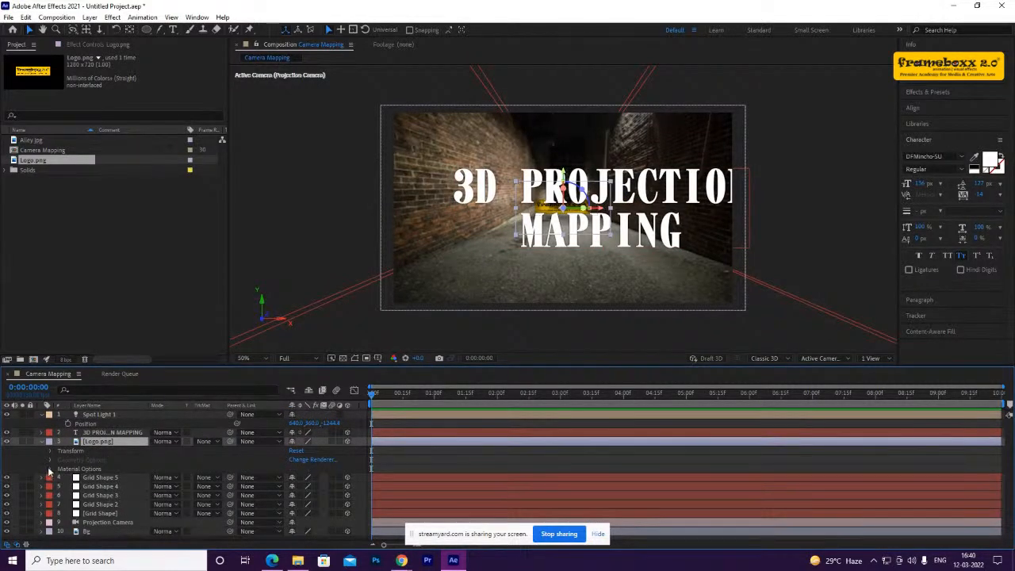
pyautogui.click(51, 469)
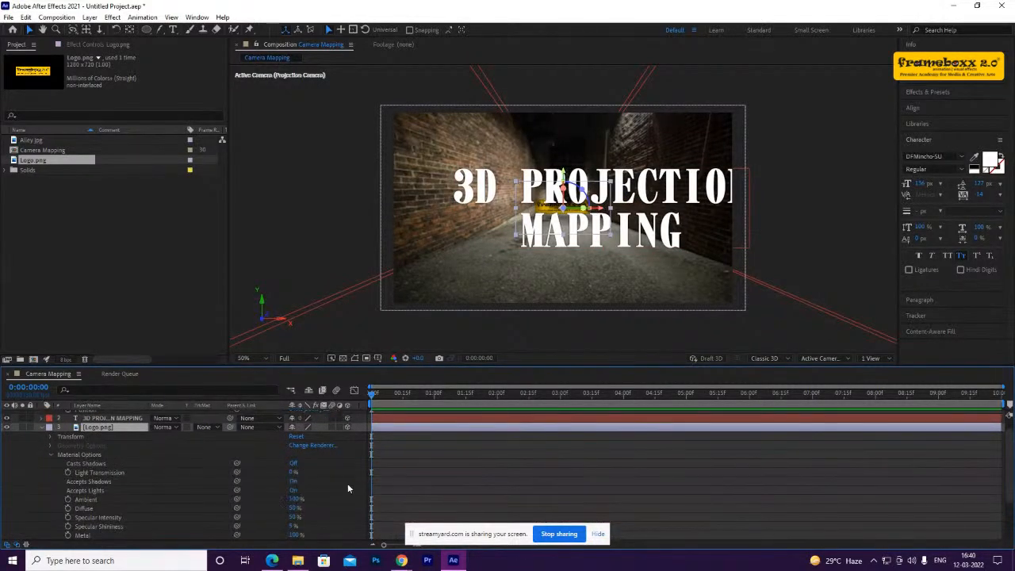
pyautogui.click(293, 481)
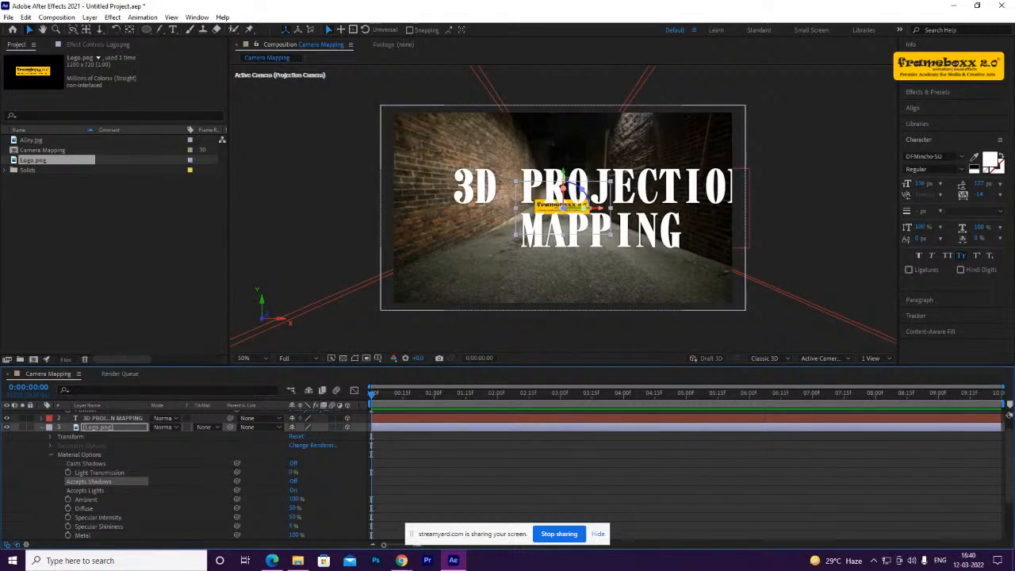
pyautogui.click(41, 426)
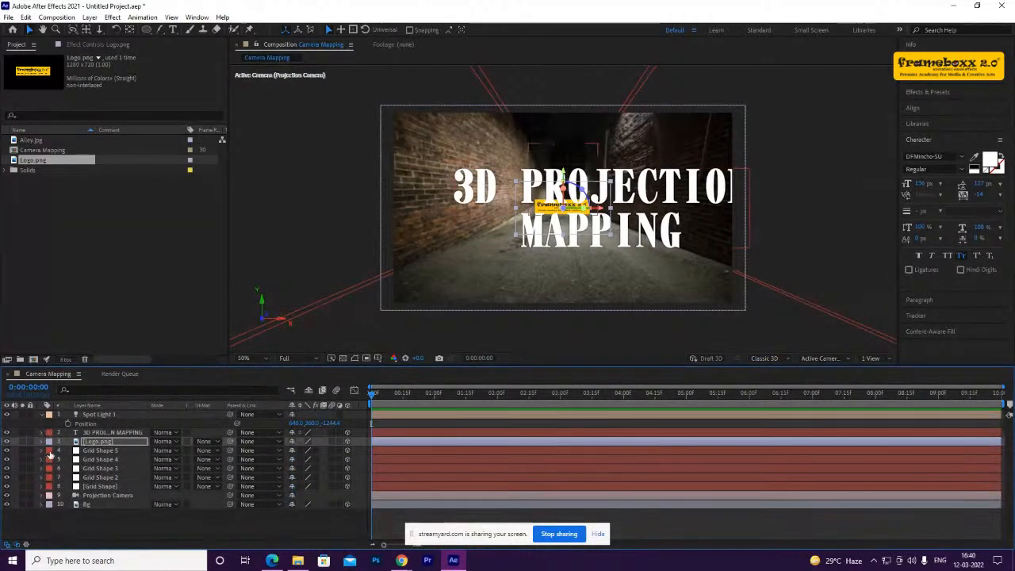
# Enable keyframing for the Projection Camera's Point of Interest, Position and Orientation at 0:00:00:00
pyautogui.click(85, 525)
pyautogui.click(117, 495)
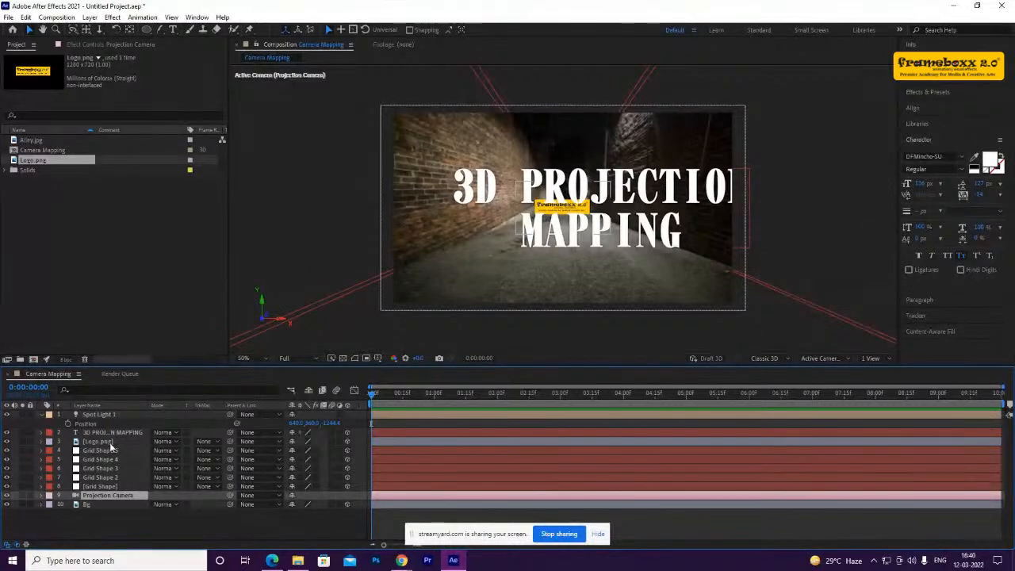
pyautogui.click(137, 524)
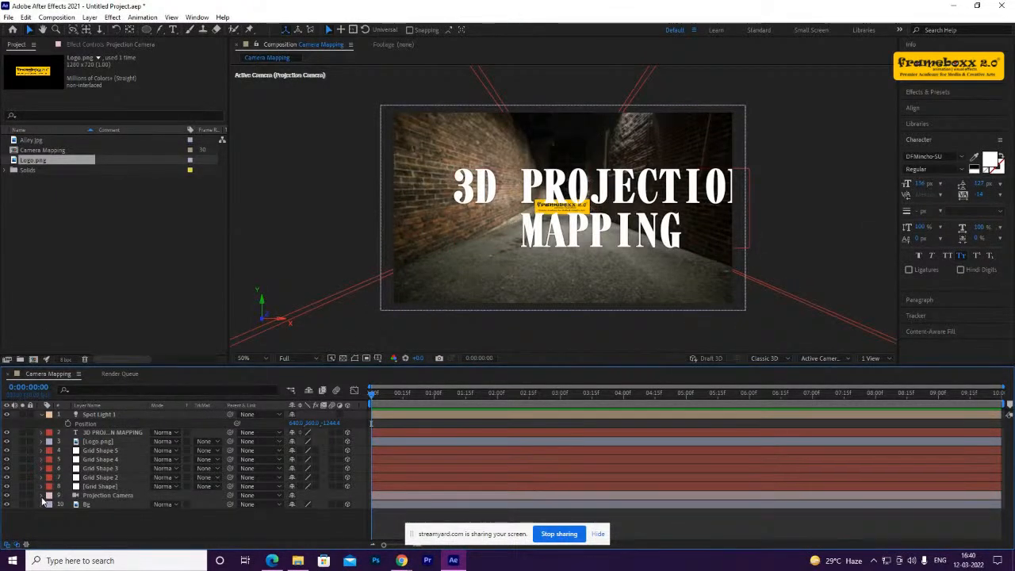
pyautogui.click(42, 495)
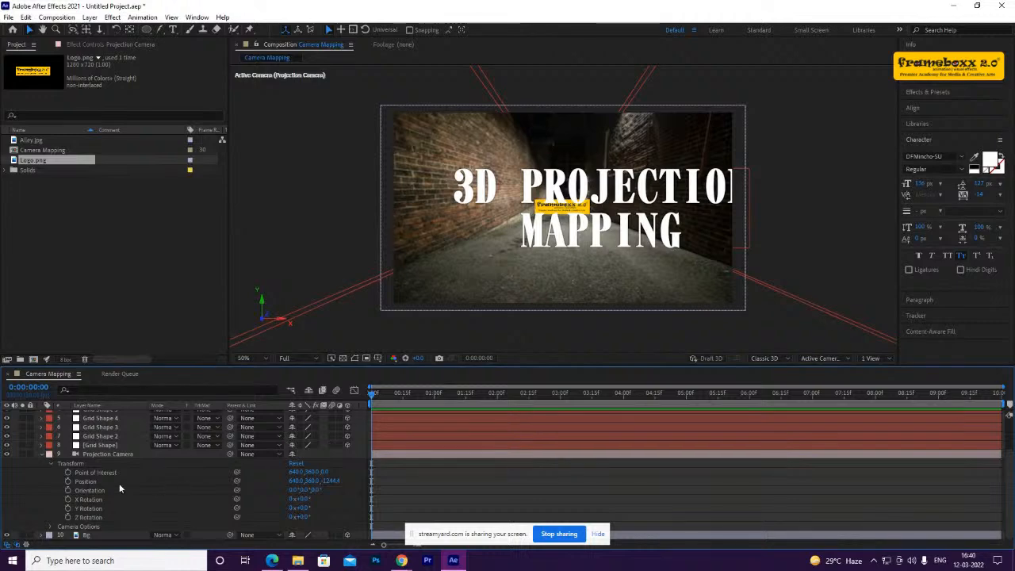
pyautogui.click(68, 473)
pyautogui.click(68, 481)
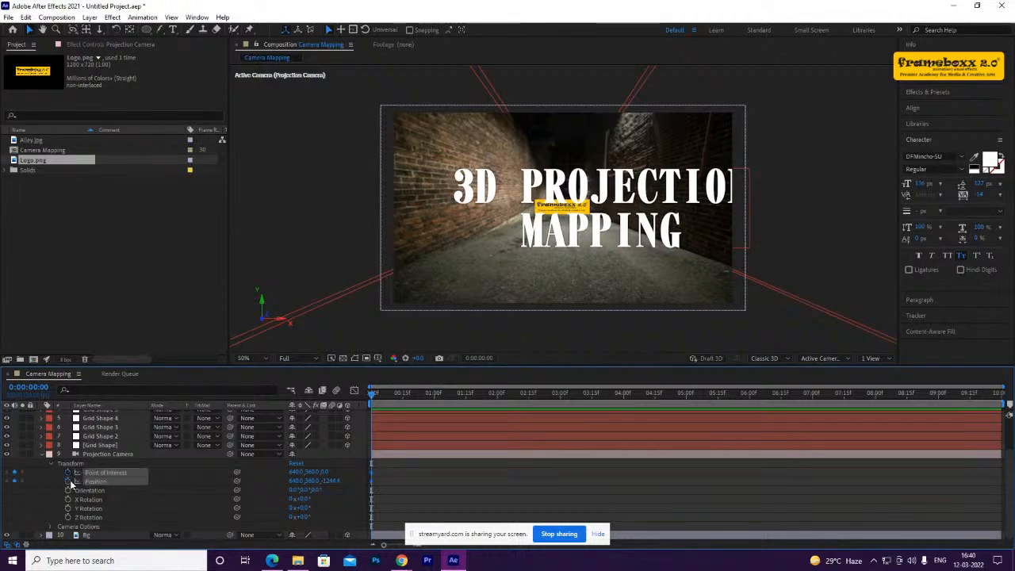
pyautogui.click(68, 490)
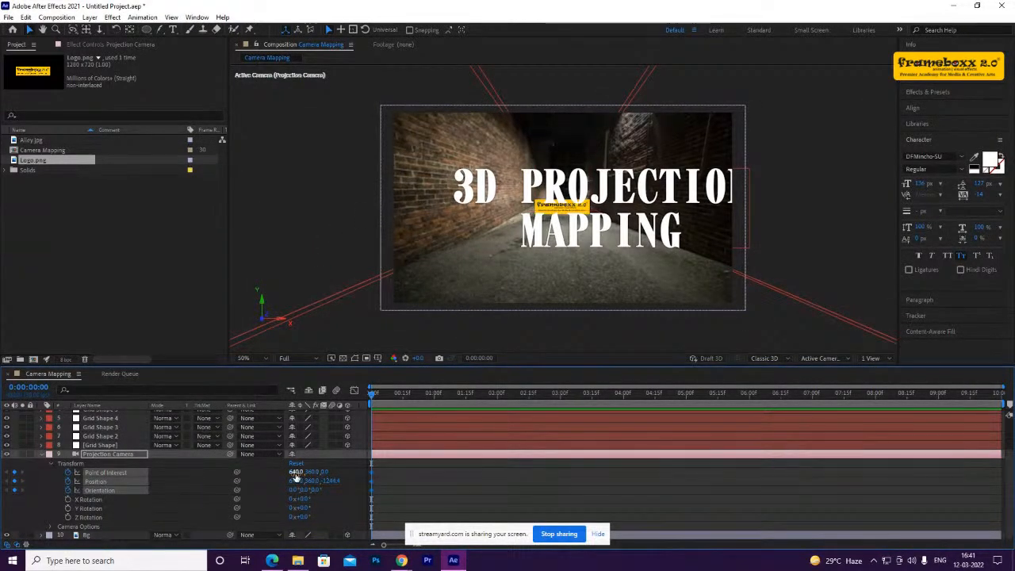
# Set the Projection Camera's Point of Interest to 611, 378, 0 and its Position Y to 372
pyautogui.moveTo(296, 472); pyautogui.dragTo(280, 473)
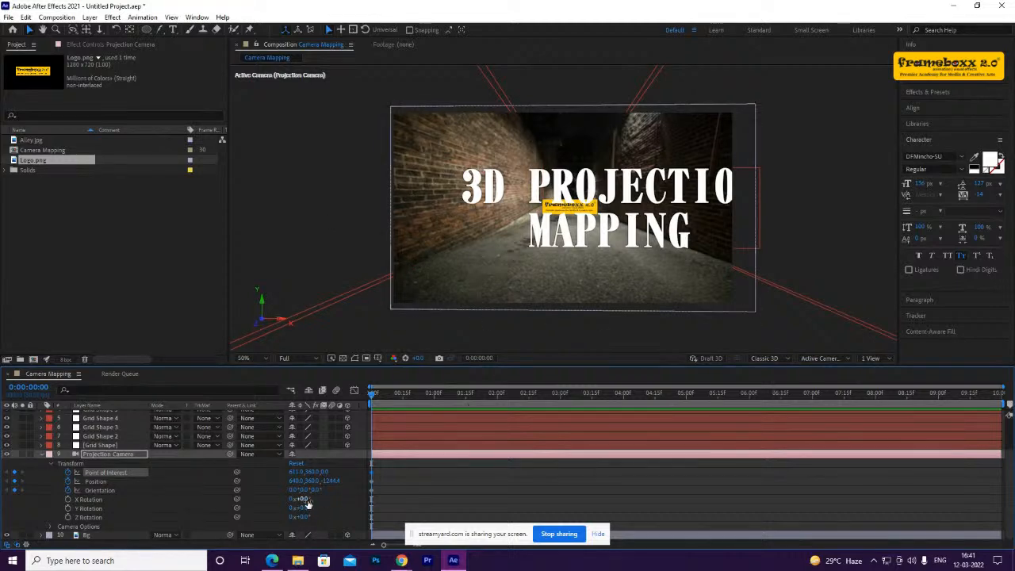
pyautogui.moveTo(315, 471); pyautogui.dragTo(325, 472)
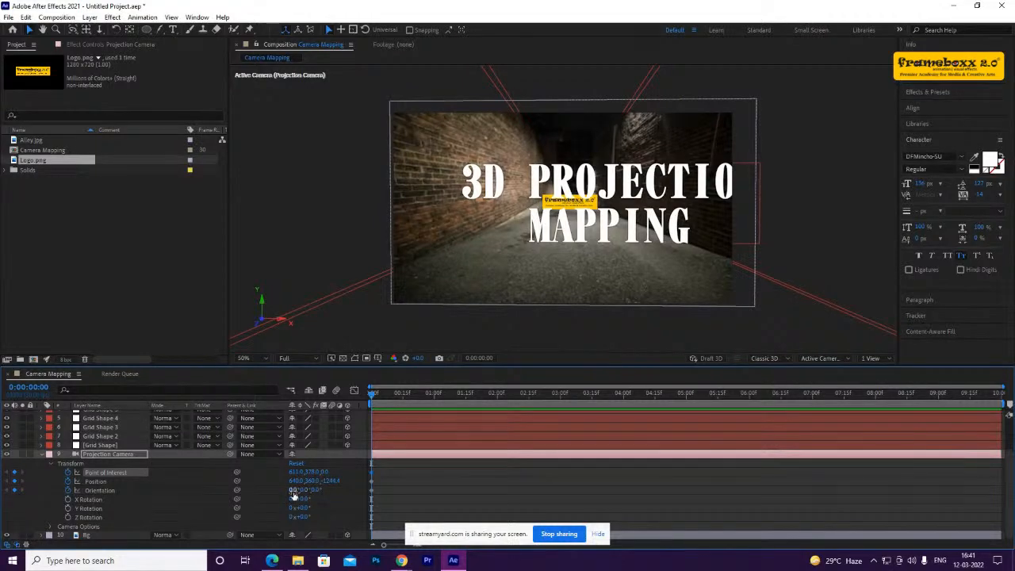
pyautogui.moveTo(295, 490); pyautogui.dragTo(321, 480)
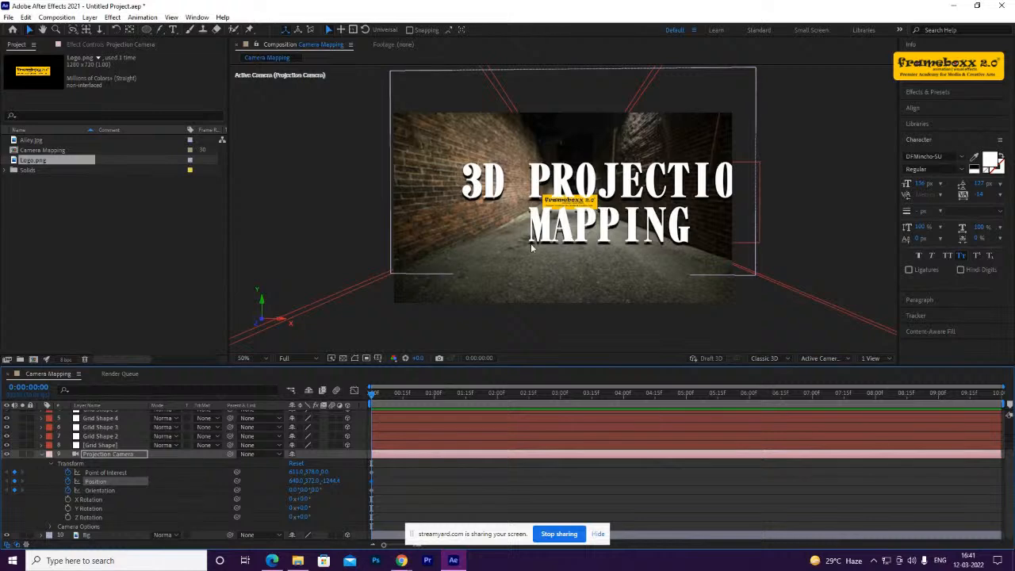
# Turn Casts Shadows off in the title layer's material options
pyautogui.scroll(2, 79, 482)
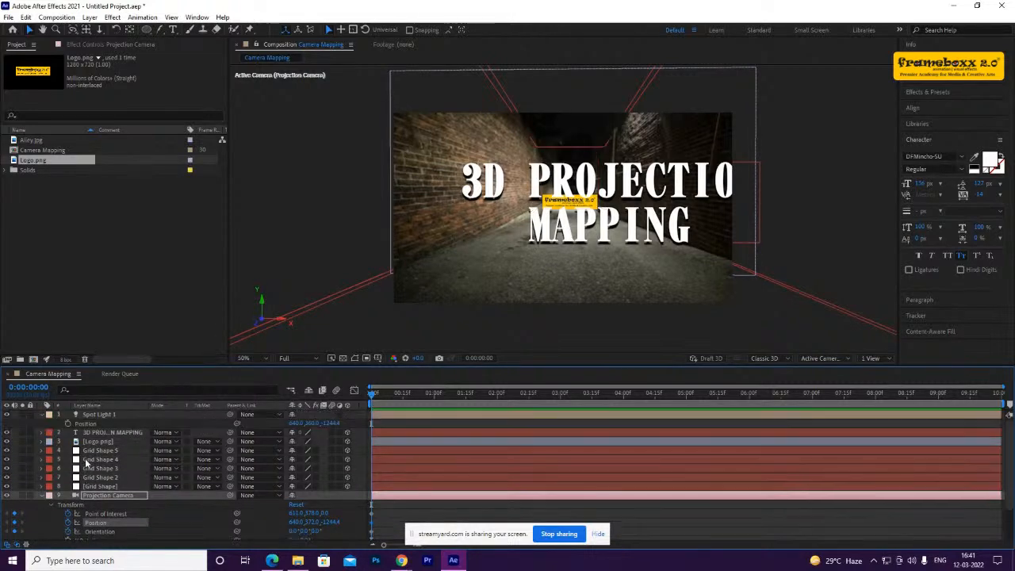
pyautogui.click(40, 432)
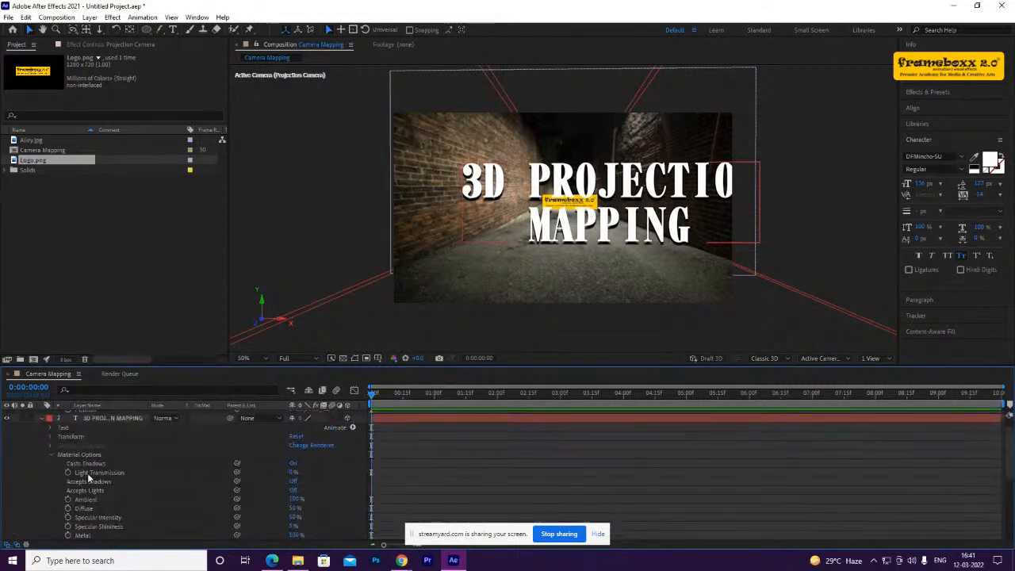
pyautogui.click(295, 490)
pyautogui.click(294, 463)
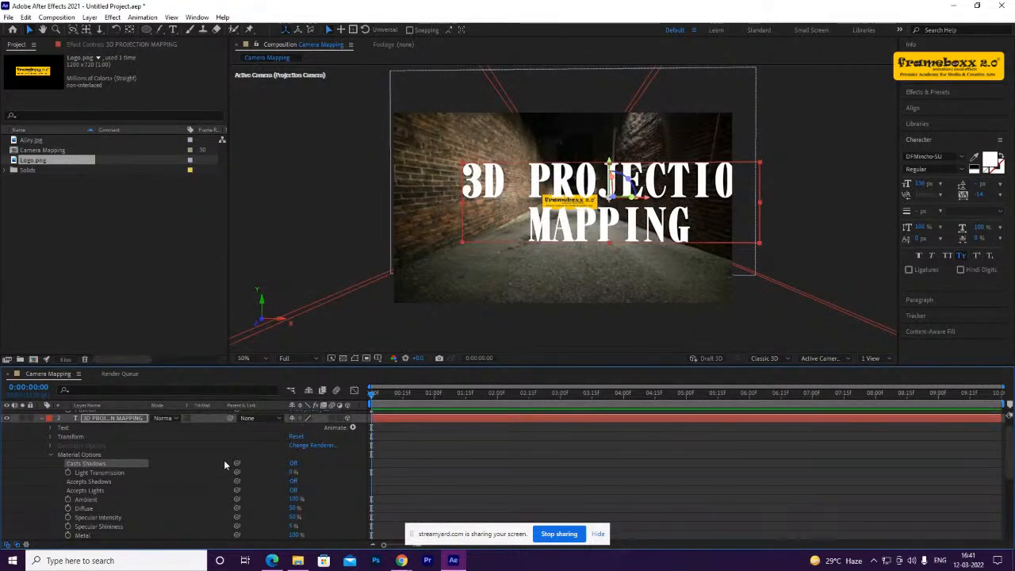
pyautogui.scroll(1, 113, 499)
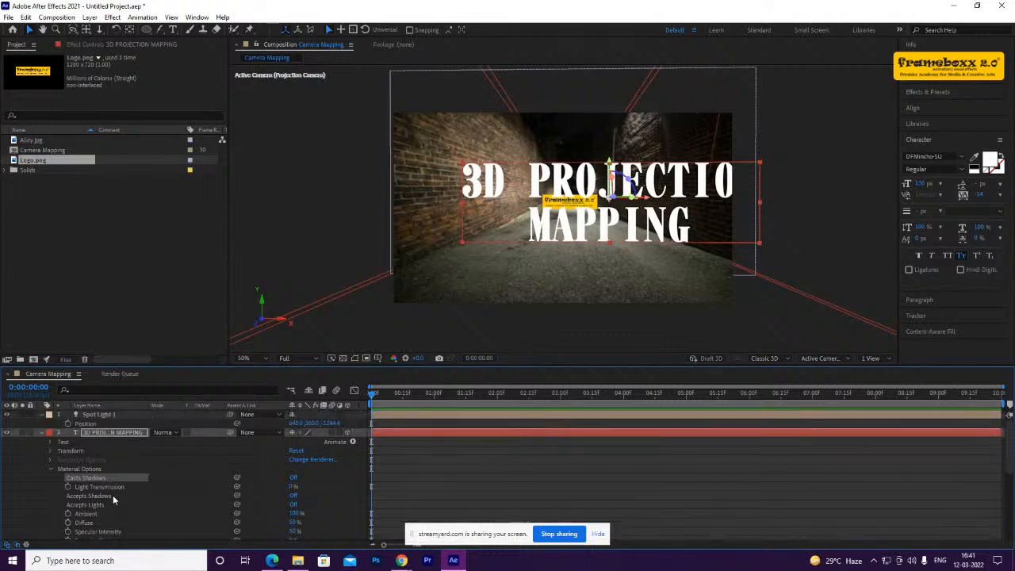
pyautogui.click(42, 434)
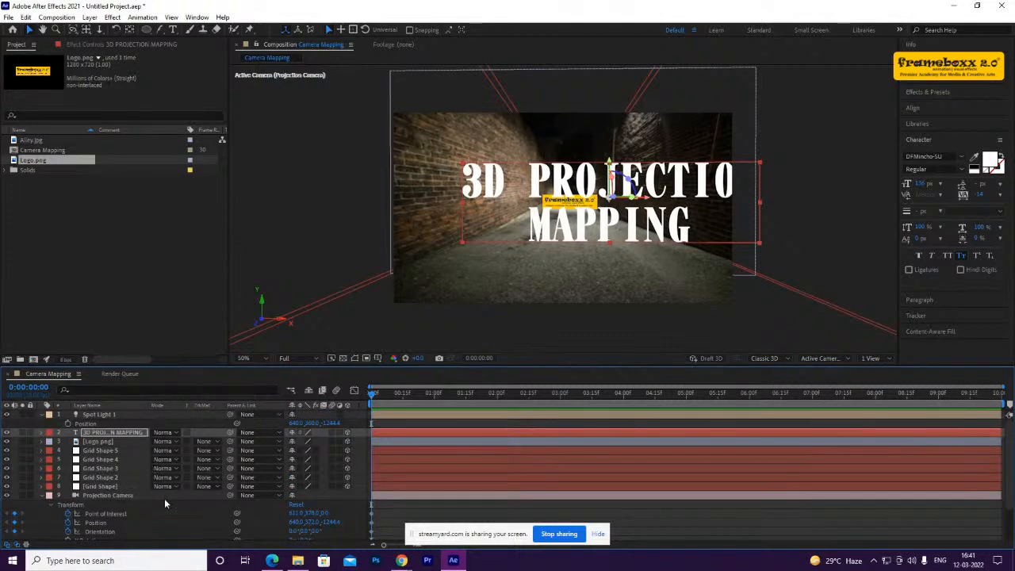
# Undo a trial change of the Projection Camera's orientation and set its Point of Interest X to 634 at 0:00:04:29
pyautogui.scroll(-2, 181, 468)
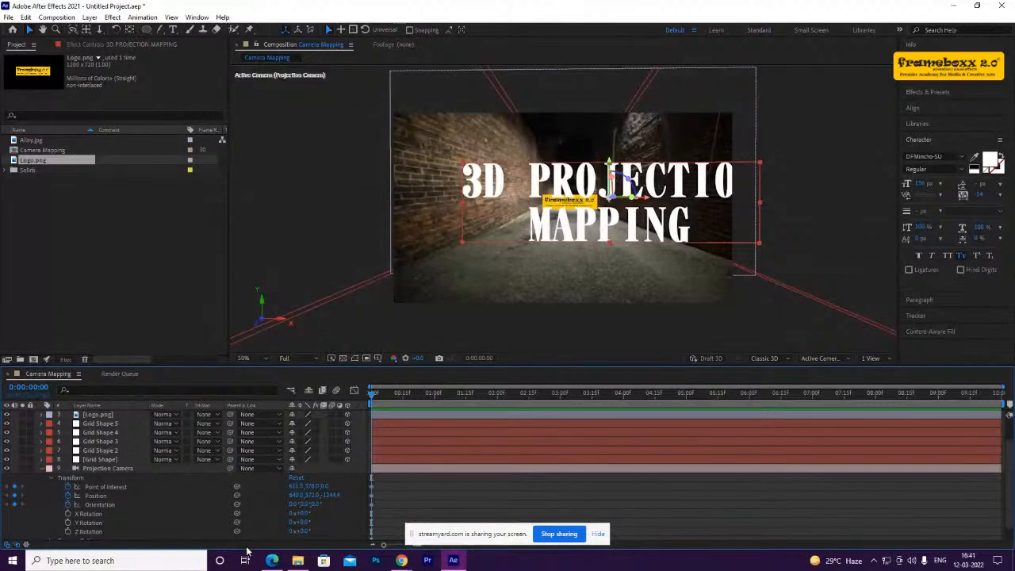
pyautogui.moveTo(292, 508); pyautogui.dragTo(291, 514)
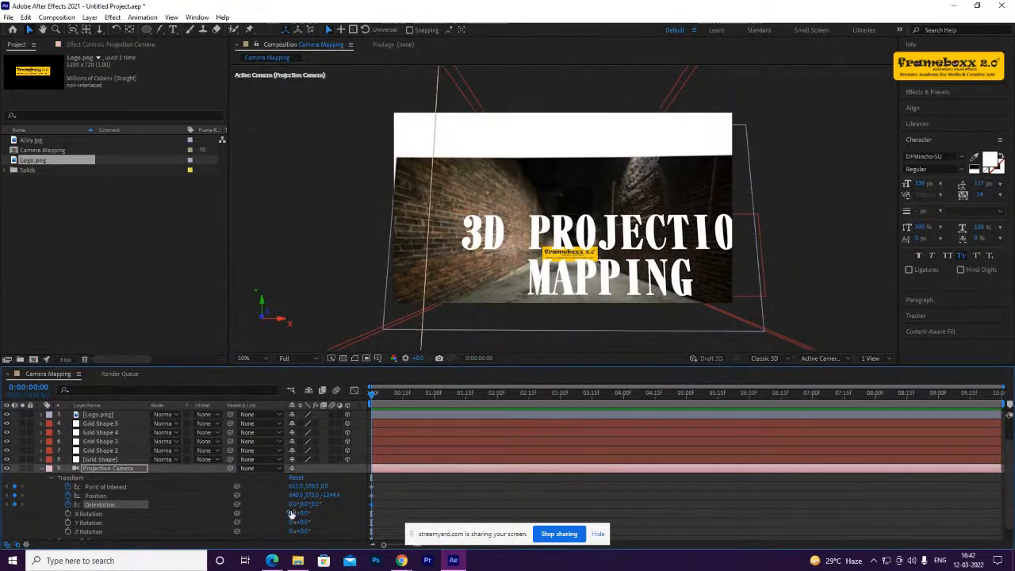
pyautogui.hotkey('ctrl', 'z')
pyautogui.moveTo(425, 395); pyautogui.dragTo(686, 408)
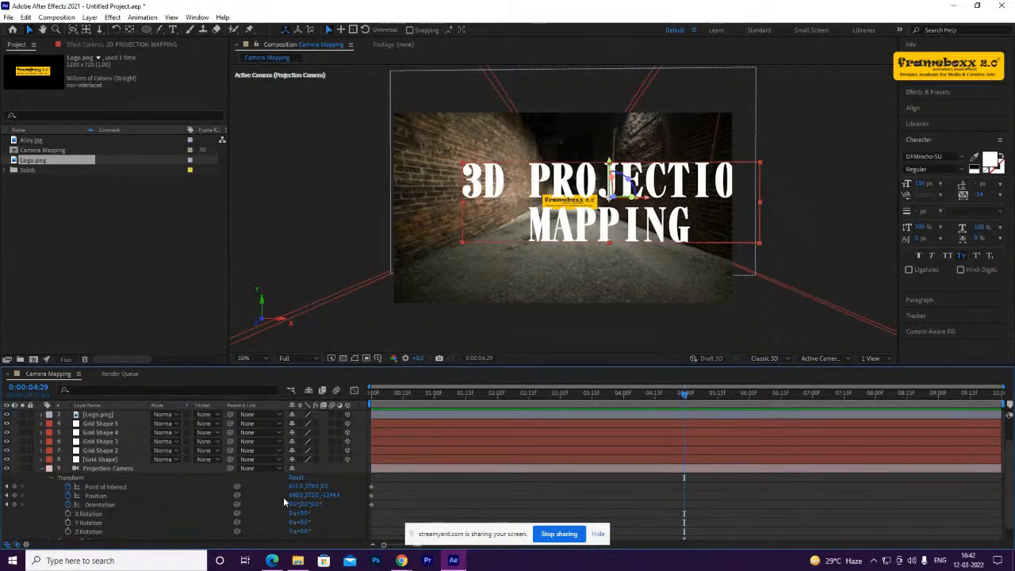
pyautogui.moveTo(300, 485); pyautogui.dragTo(308, 486)
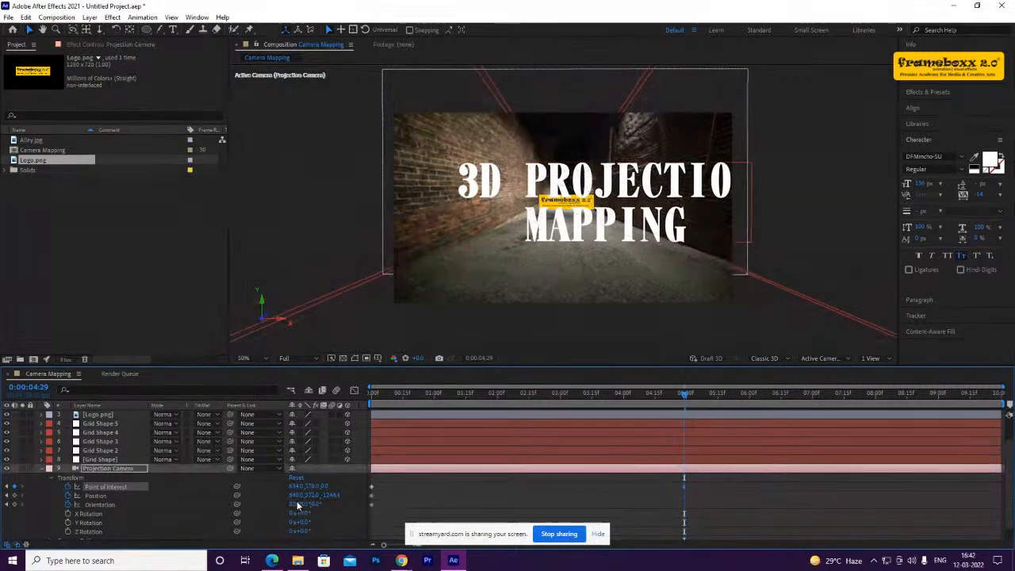
# Undo the Projection Camera keyframes and the shadow option changes on the title and logo layers
pyautogui.hotkey('ctrl', 'z')
pyautogui.hotkey('ctrl', 'z')
pyautogui.hotkey('ctrl', 'z')
pyautogui.hotkey('ctrl', 'z')
pyautogui.hotkey('ctrl', 'z')
pyautogui.hotkey('ctrl', 'z')
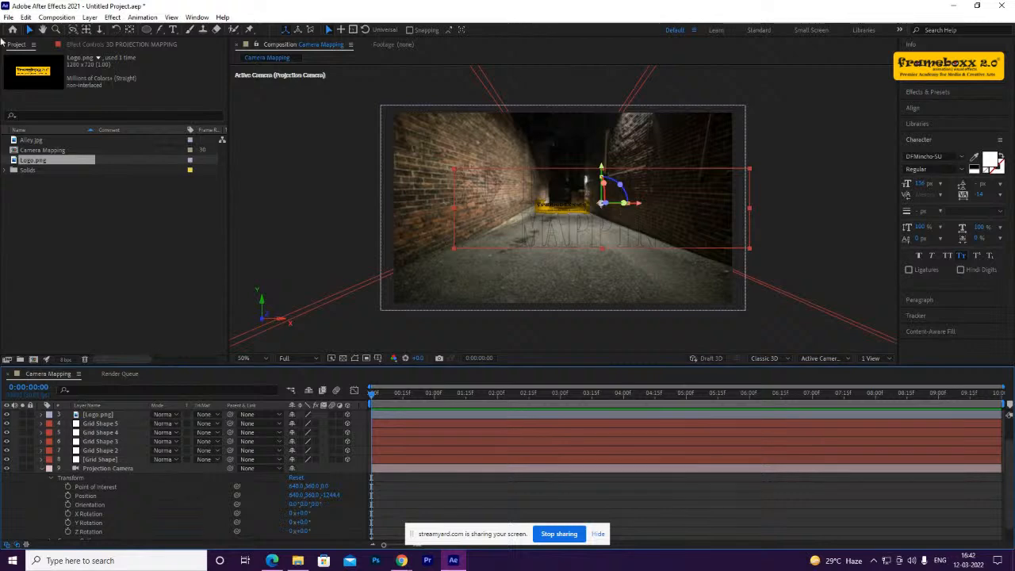
# Redo the last undone value change on the title layer
pyautogui.click(26, 17)
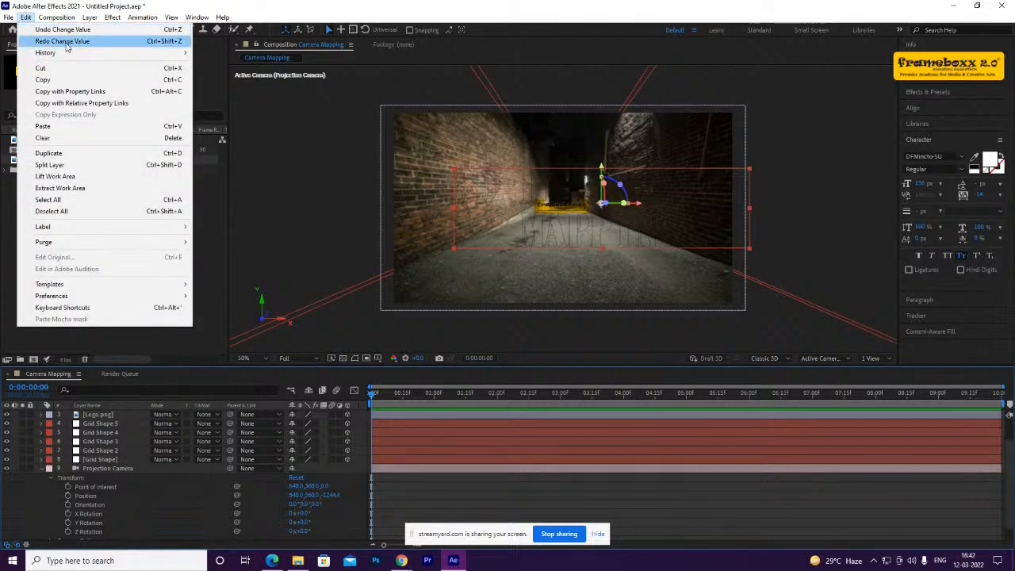
pyautogui.click(67, 41)
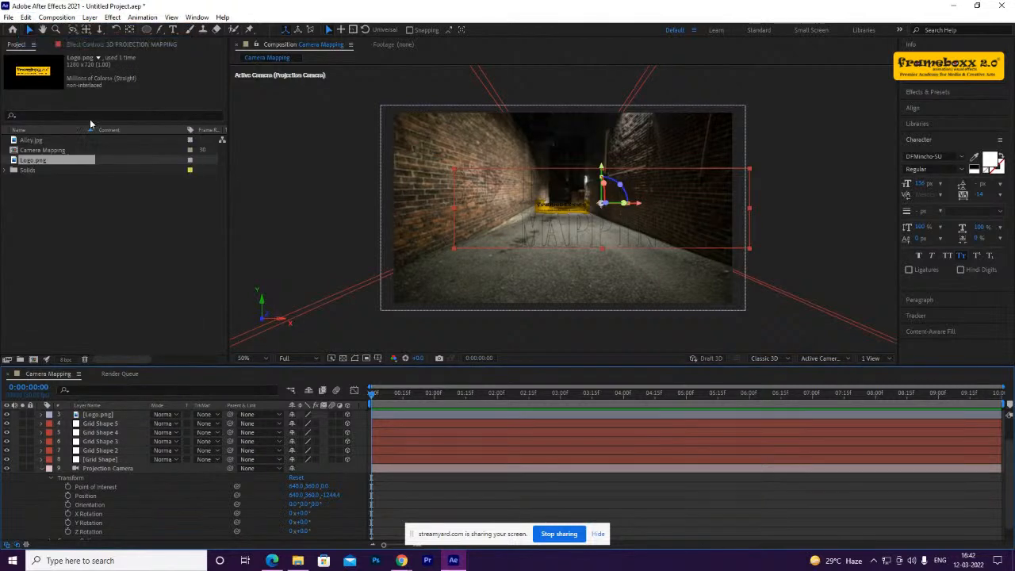
pyautogui.click(163, 499)
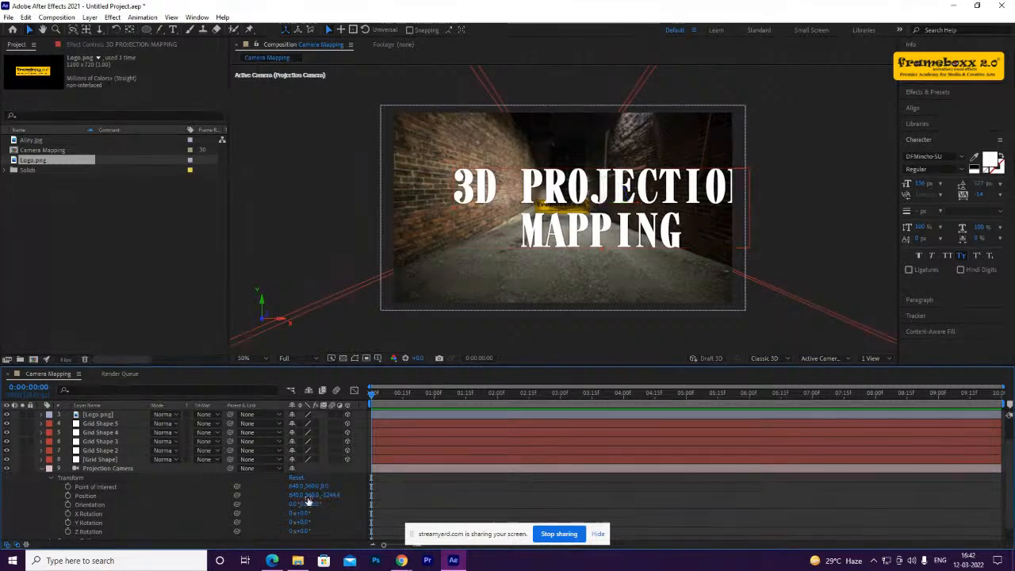
# Add Point of Interest, Position and Orientation keyframes to the Projection Camera at 0:00:00:00
pyautogui.click(68, 486)
pyautogui.click(67, 496)
pyautogui.click(68, 505)
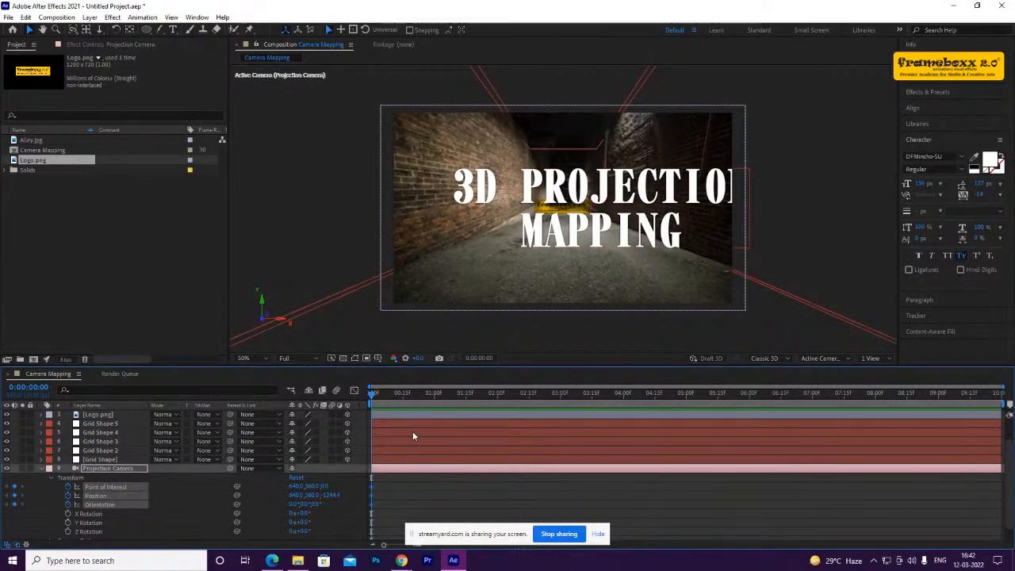
# Set the Projection Camera's Position Z to about -1103.4 at 0:00:04:14
pyautogui.moveTo(512, 396); pyautogui.dragTo(652, 397)
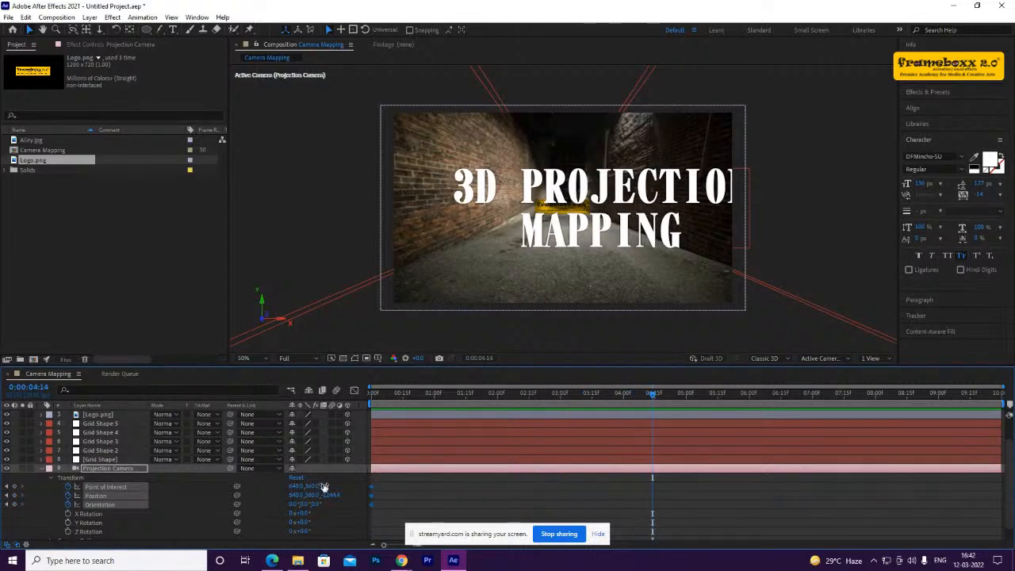
pyautogui.click(350, 496)
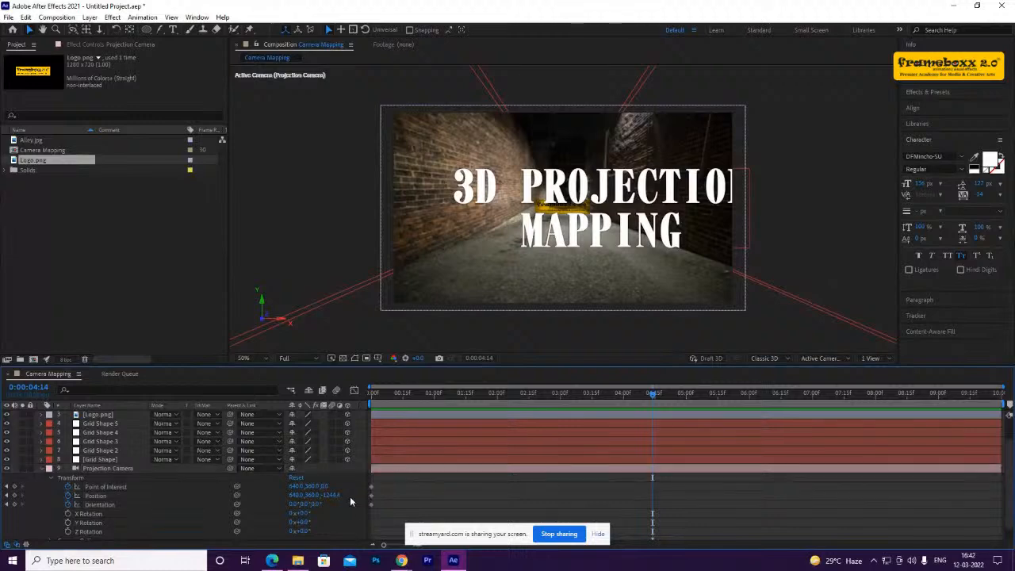
pyautogui.click(104, 495)
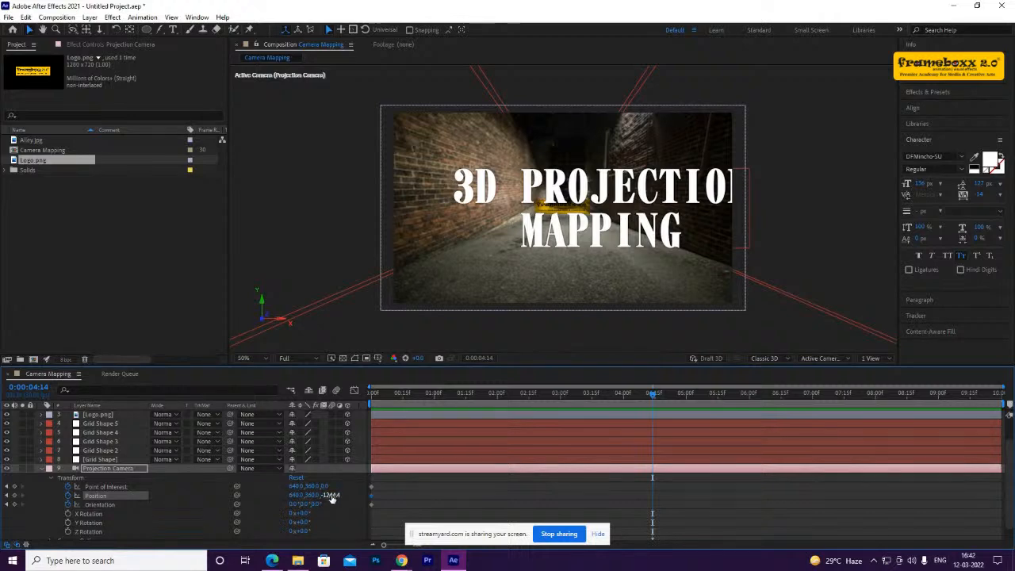
pyautogui.moveTo(339, 495); pyautogui.dragTo(348, 494)
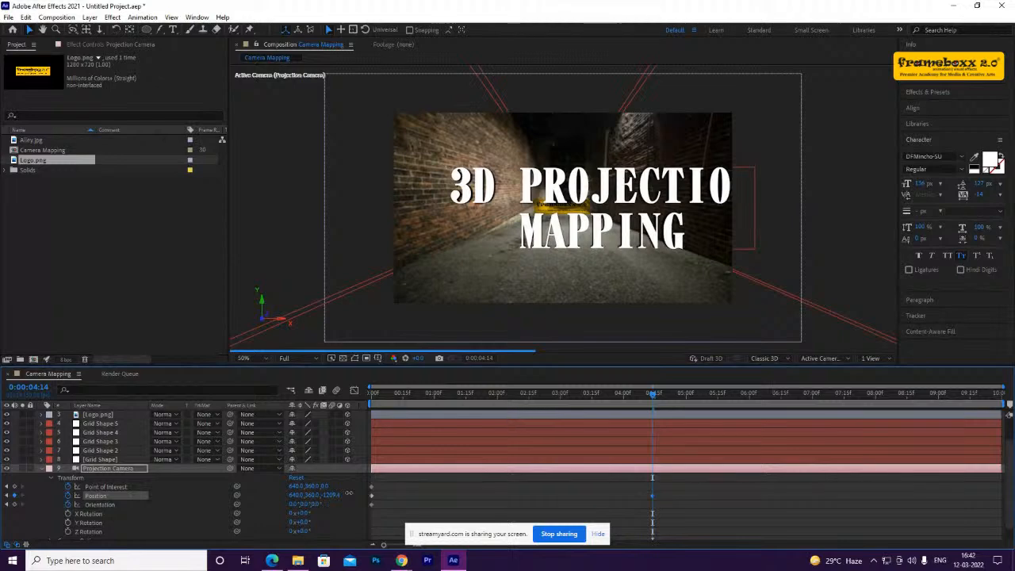
pyautogui.moveTo(348, 493); pyautogui.dragTo(403, 494)
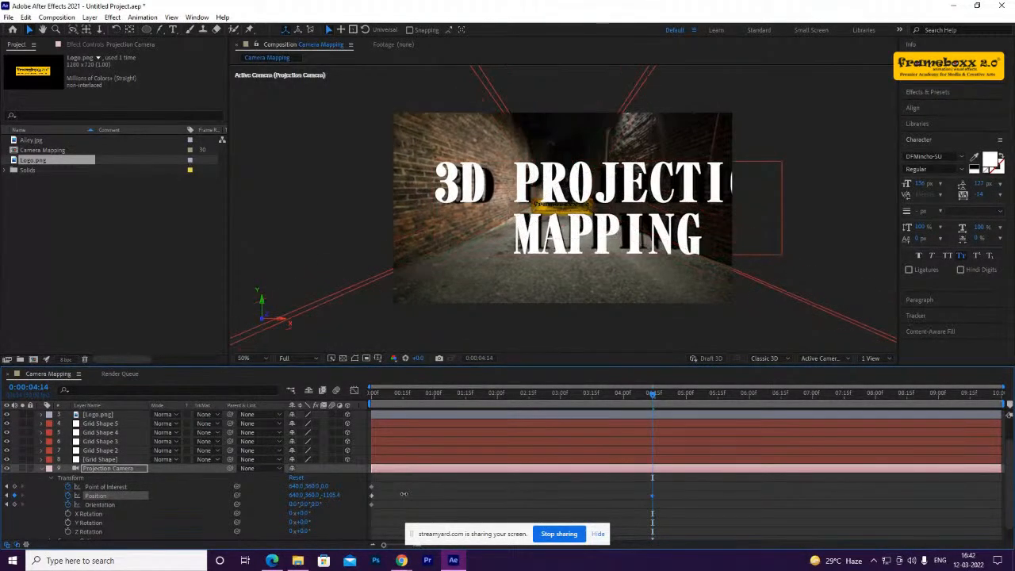
# Turn Casts Shadows off in the 3D PROJECTION MAPPING layer's material options and collapse the layer
pyautogui.scroll(1, 71, 450)
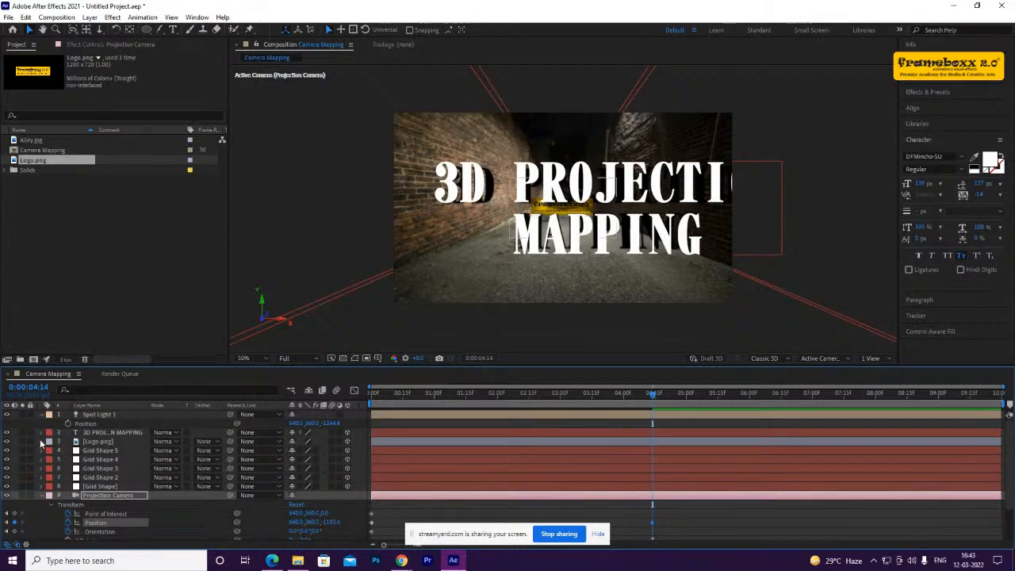
pyautogui.click(42, 432)
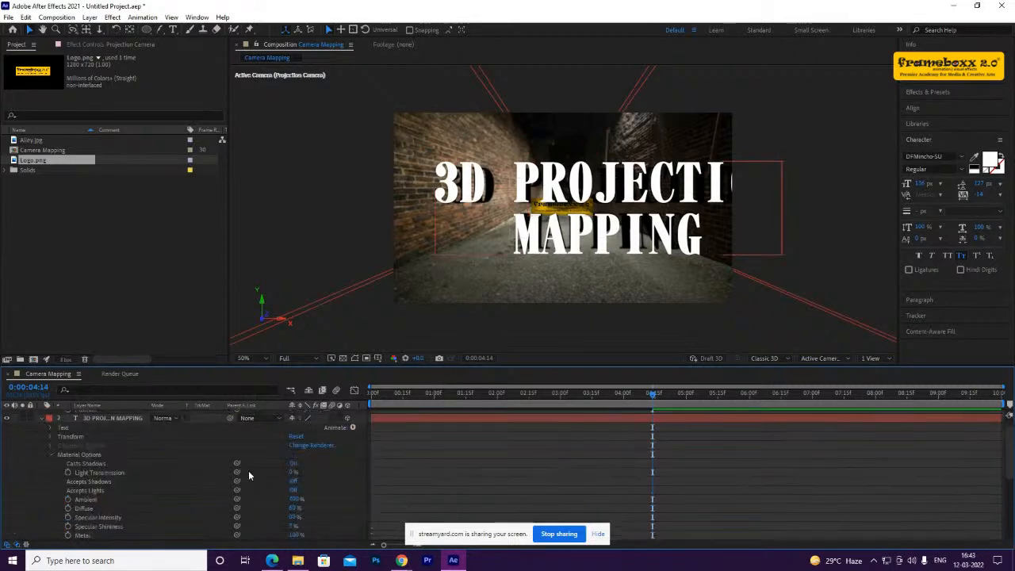
pyautogui.click(293, 465)
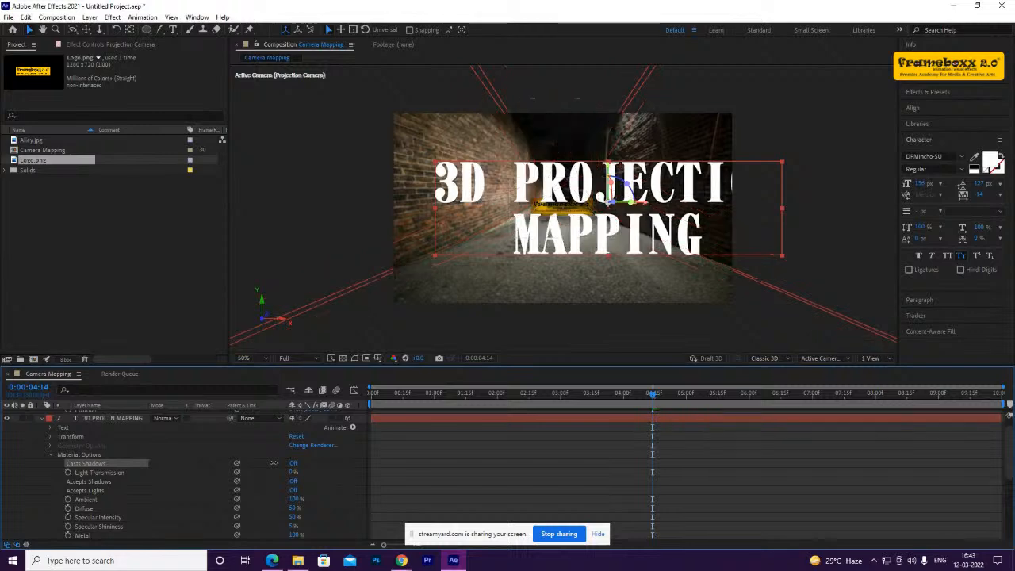
pyautogui.click(43, 420)
pyautogui.scroll(-2, 641, 442)
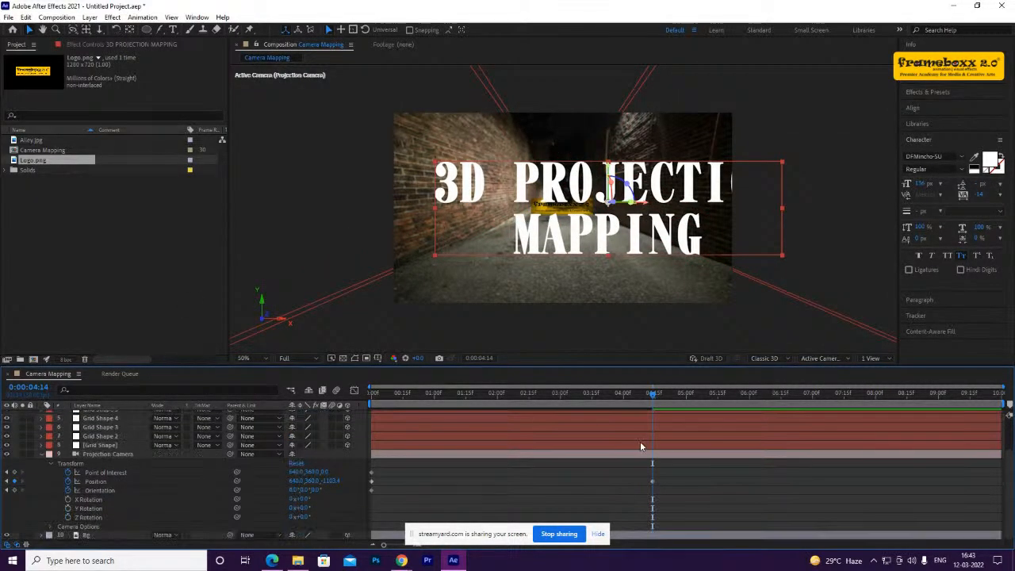
# Try Position Z -1052.4 and Z orientation 7° on the Projection Camera, and undo both along with the title's shadow change
pyautogui.moveTo(323, 484); pyautogui.dragTo(349, 473)
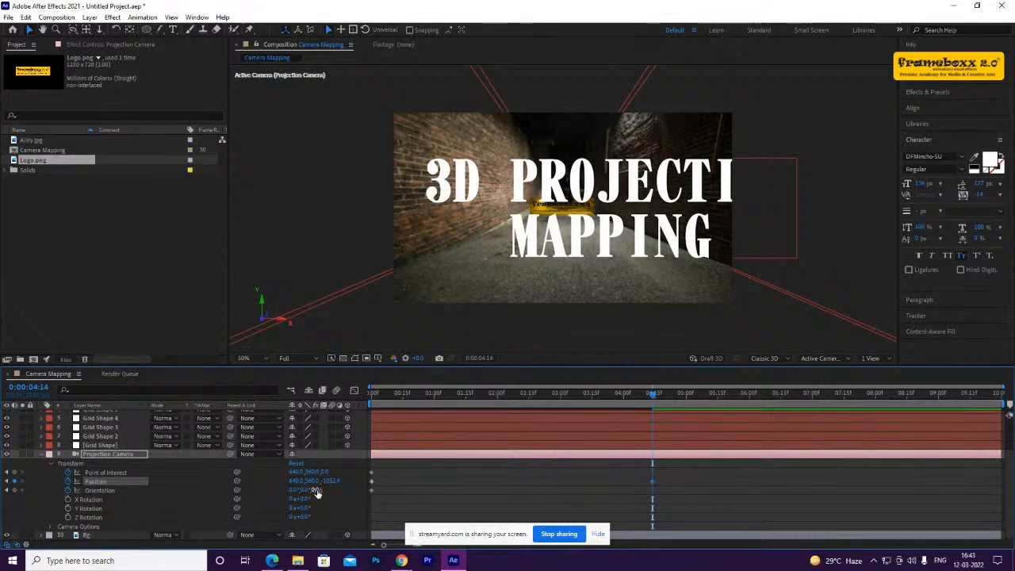
pyautogui.moveTo(317, 491); pyautogui.dragTo(310, 498)
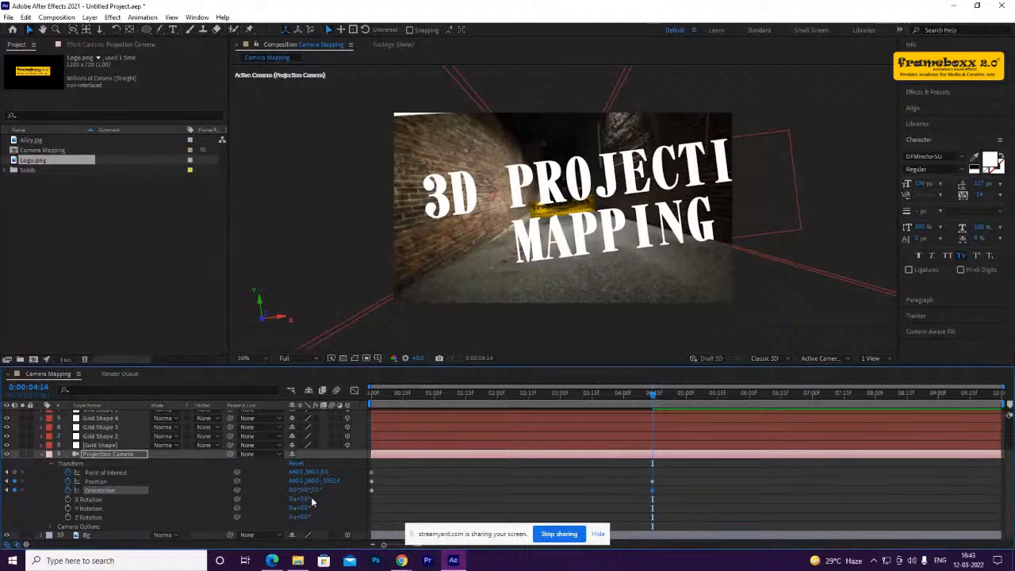
pyautogui.hotkey('ctrl', 'z')
pyautogui.hotkey('ctrl', 'z')
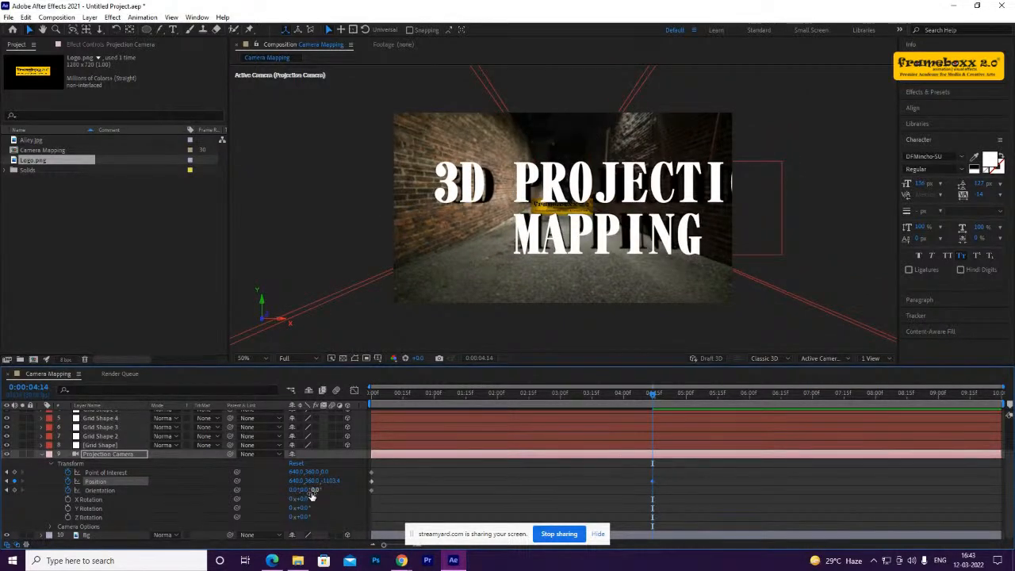
# Set the Projection Camera's Z orientation to 4° at 0:00:04:14 and end the work area just after that keyframe
pyautogui.moveTo(316, 493)
pyautogui.mouseDown()
pyautogui.moveTo(325, 488)
pyautogui.moveTo(314, 489)
pyautogui.mouseUp()
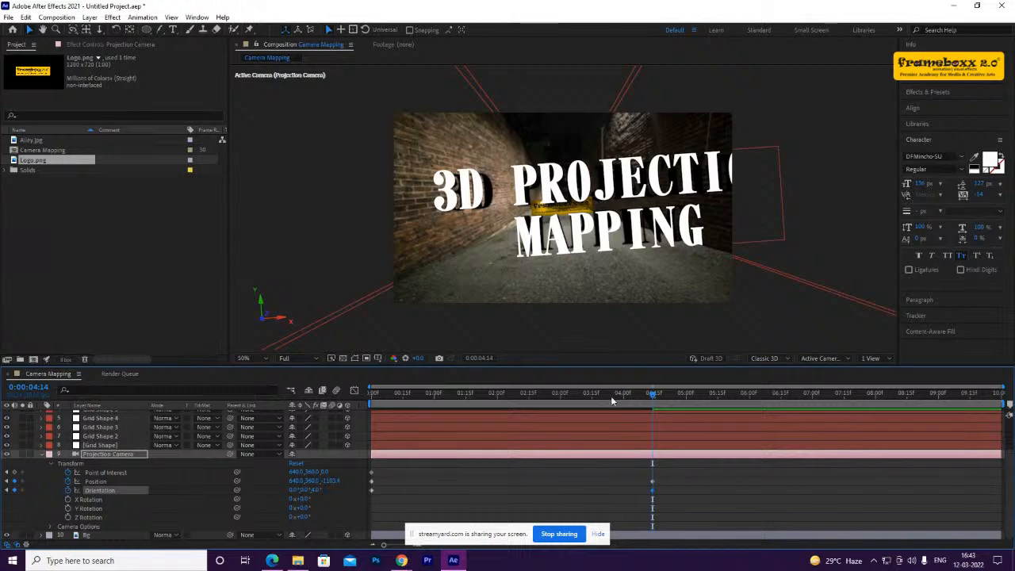
pyautogui.moveTo(661, 395); pyautogui.dragTo(667, 398)
pyautogui.press('n')
# Scrub through the camera animation from the start to 0:00:04:11
pyautogui.moveTo(660, 393); pyautogui.dragTo(618, 394)
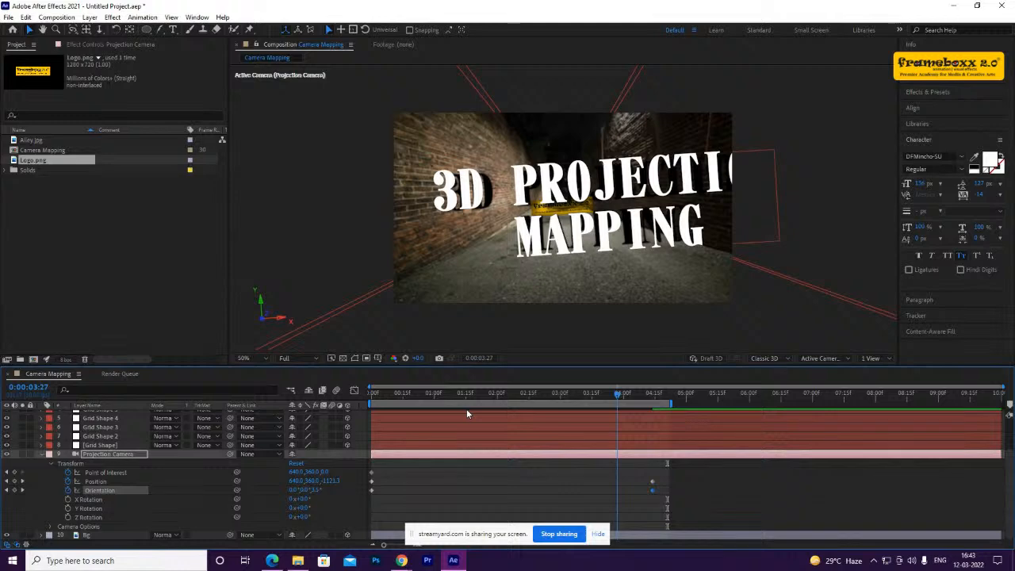
pyautogui.press('Home')
pyautogui.moveTo(390, 395); pyautogui.dragTo(647, 404)
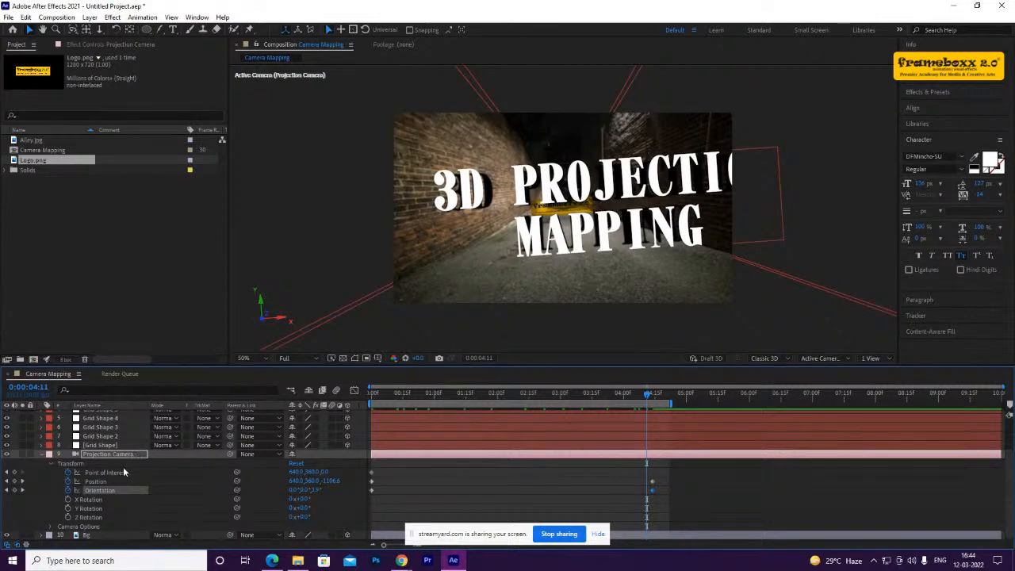
# Try a lower shadow darkness in the settings of Spot Light 1 and discard the change
pyautogui.scroll(3, 134, 497)
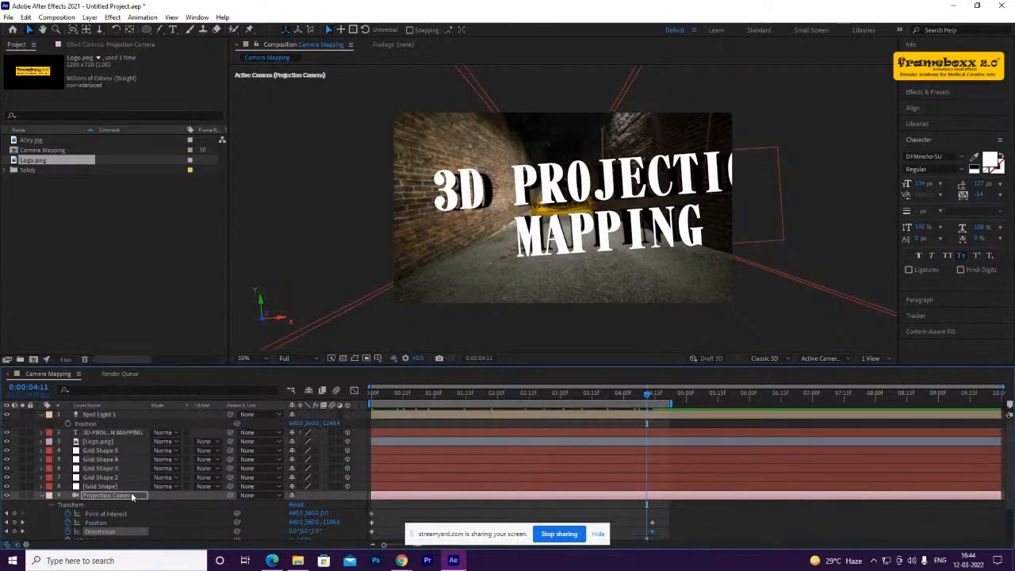
pyautogui.click(113, 432)
pyautogui.click(109, 442)
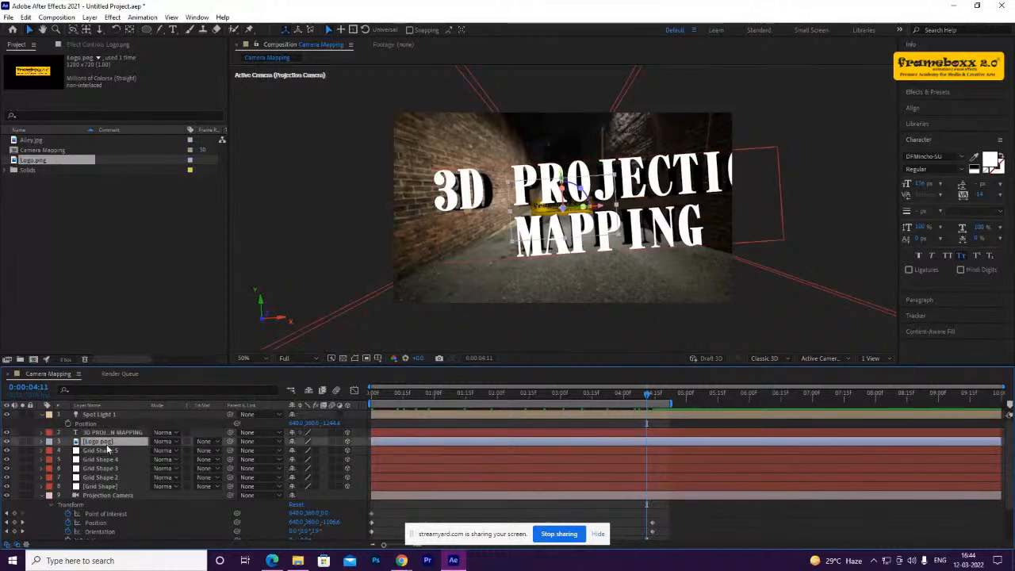
pyautogui.click(115, 416)
pyautogui.doubleClick(115, 416)
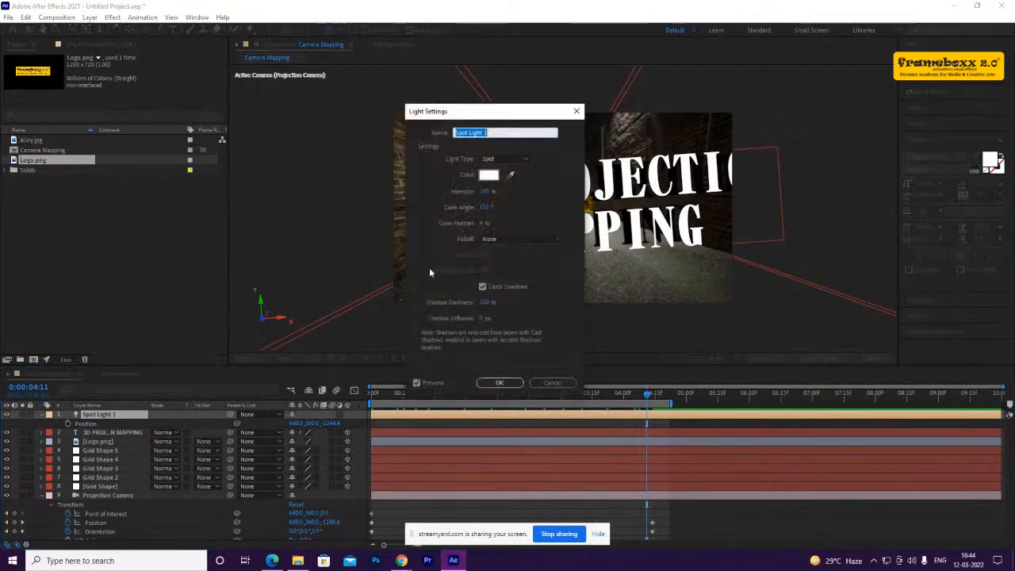
pyautogui.moveTo(486, 306); pyautogui.dragTo(468, 302)
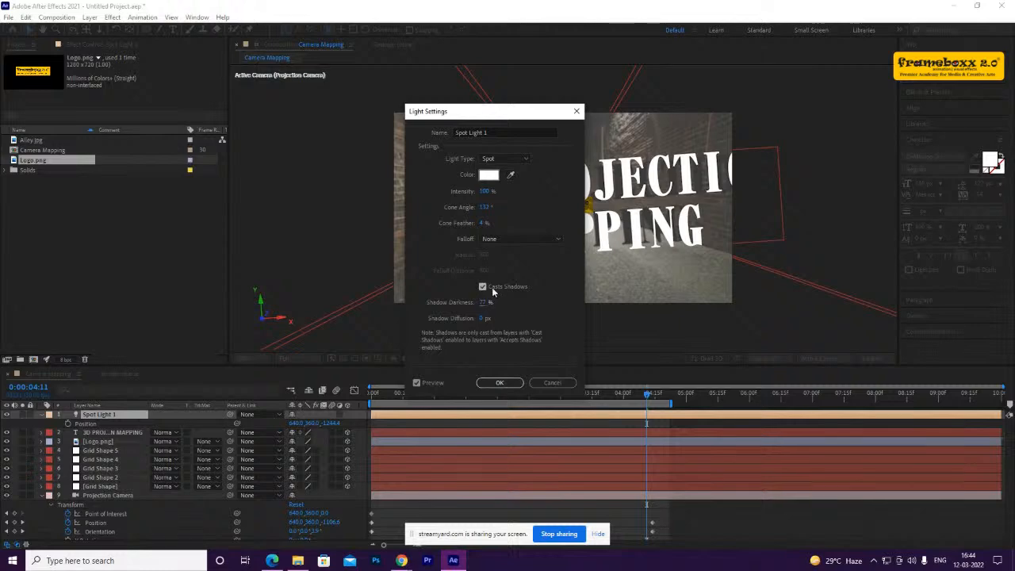
pyautogui.click(552, 383)
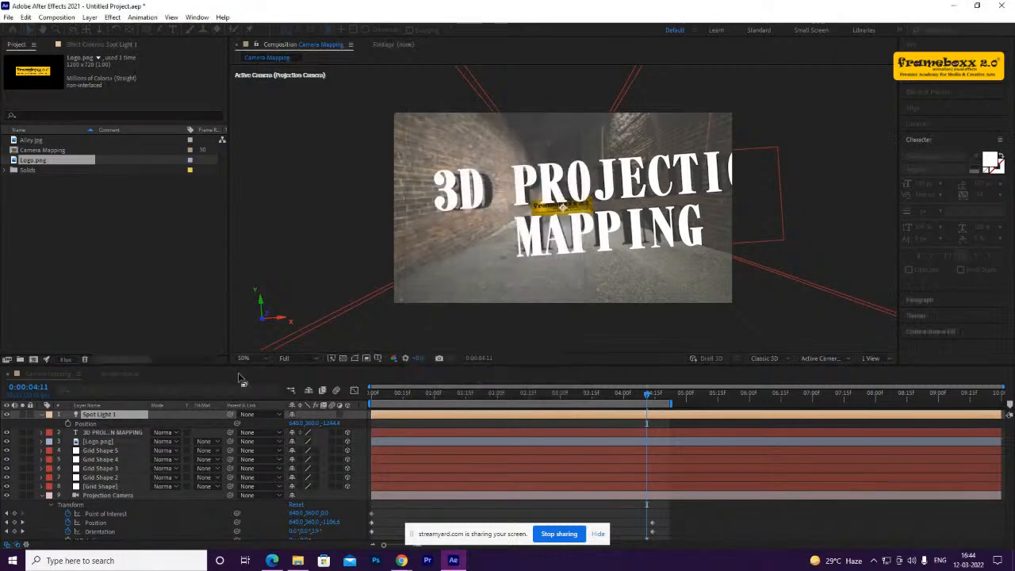
# Turn Accepts Lights on in the title layer's material options, and try Accepts Shadows before setting it back to Off
pyautogui.click(41, 433)
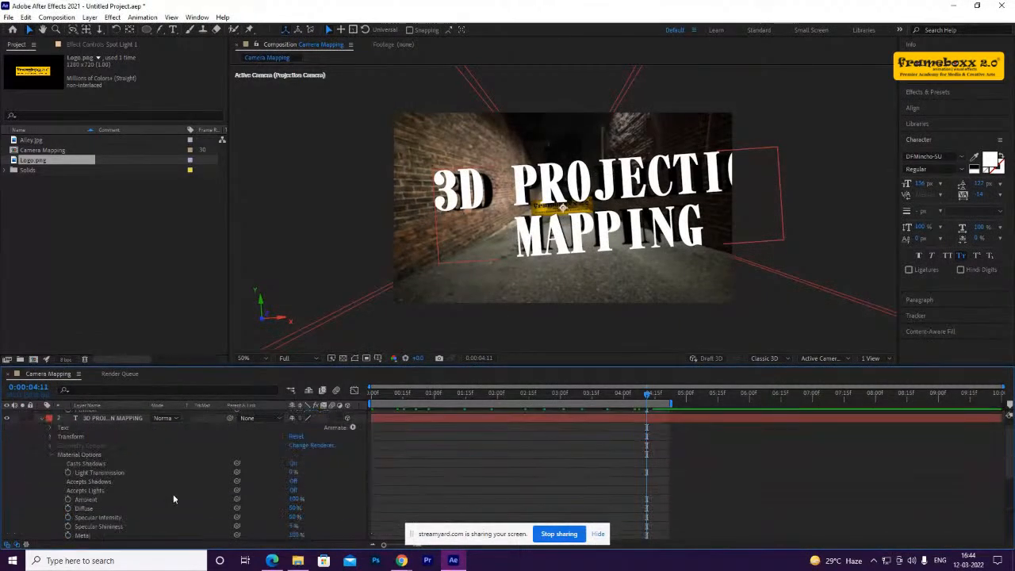
pyautogui.click(293, 491)
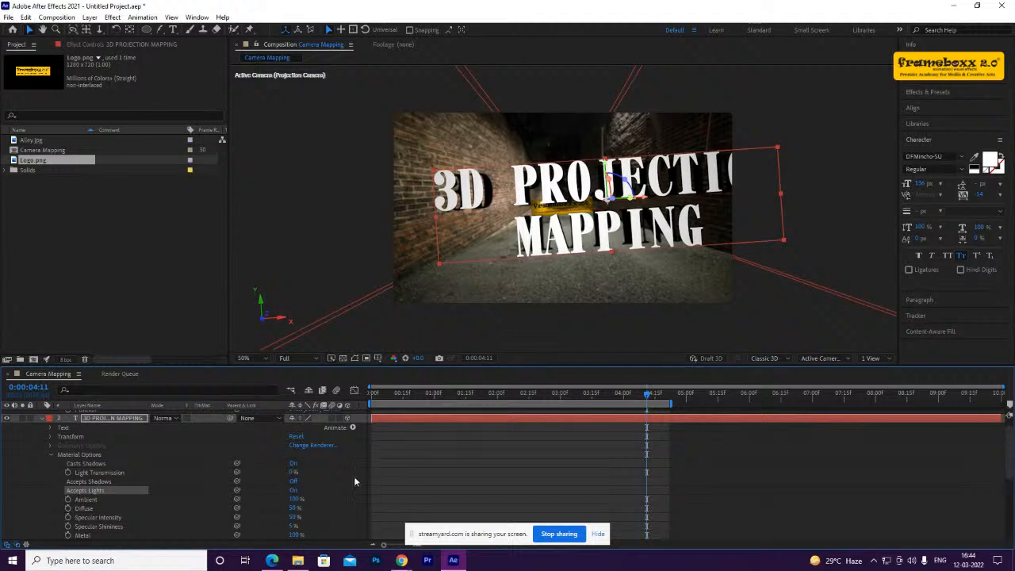
pyautogui.click(291, 481)
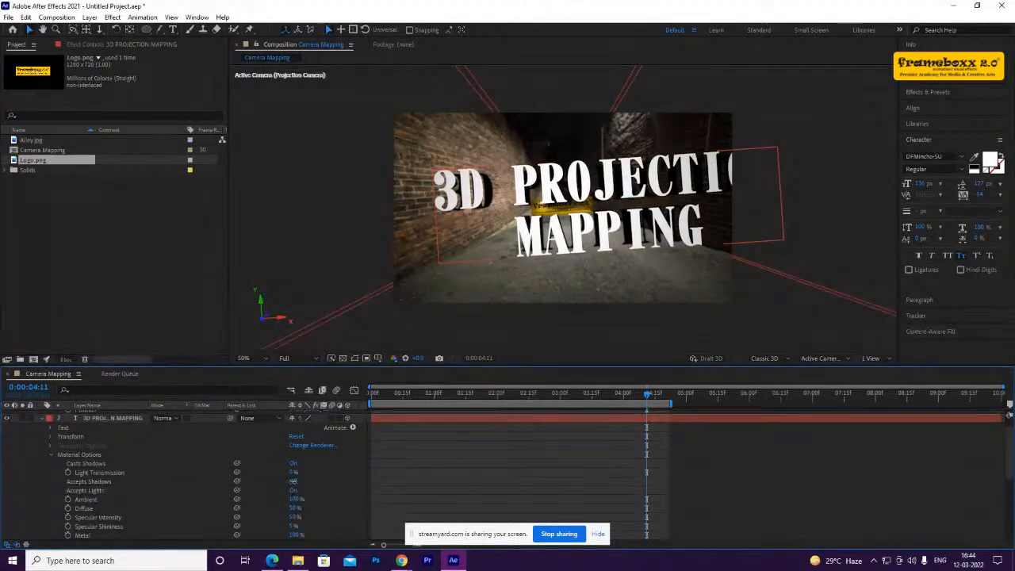
pyautogui.hotkey('ctrl', 'z')
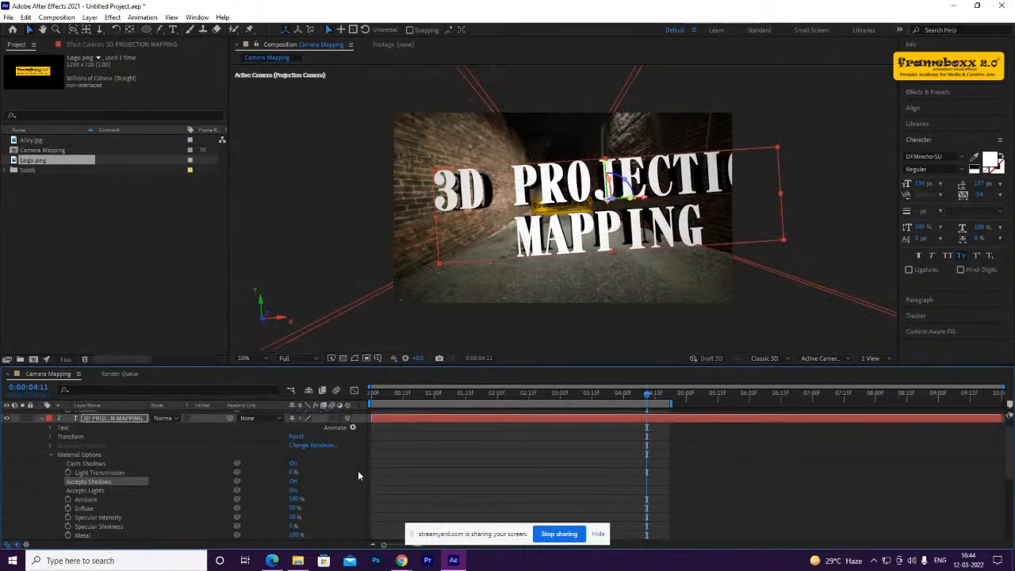
pyautogui.click(293, 481)
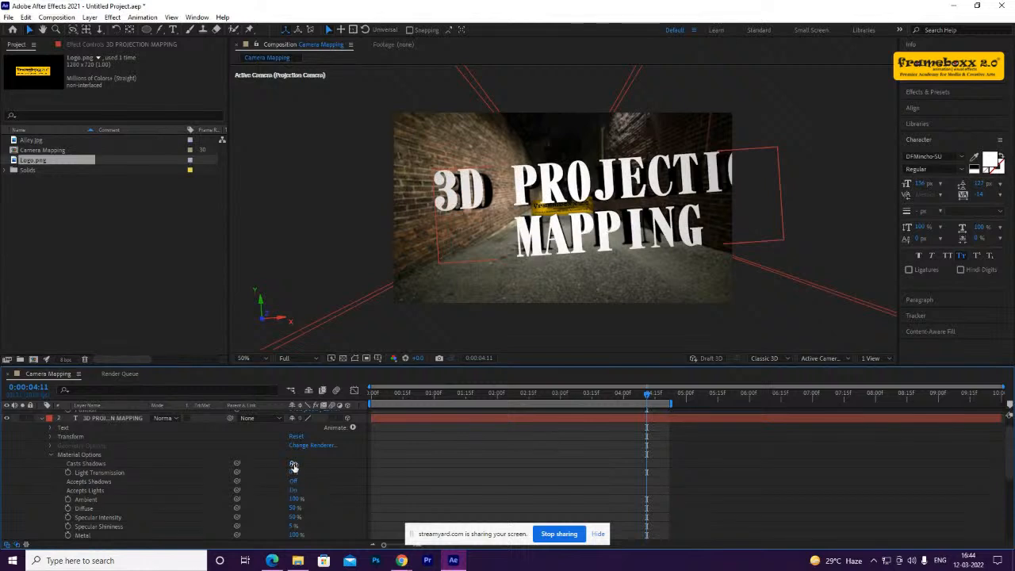
# Turn Casts Shadows off for the title layer and collapse its properties
pyautogui.click(293, 463)
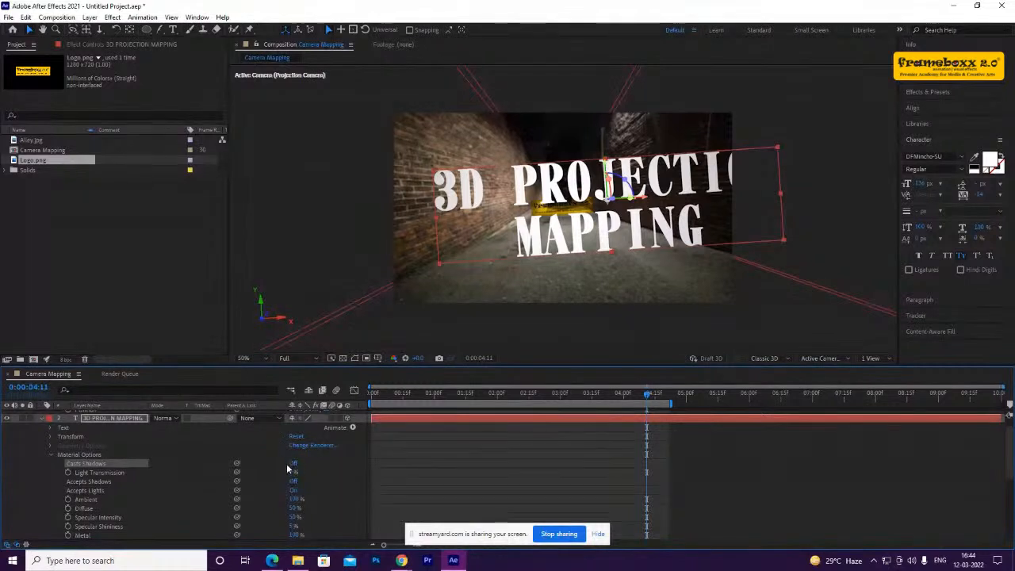
pyautogui.click(51, 454)
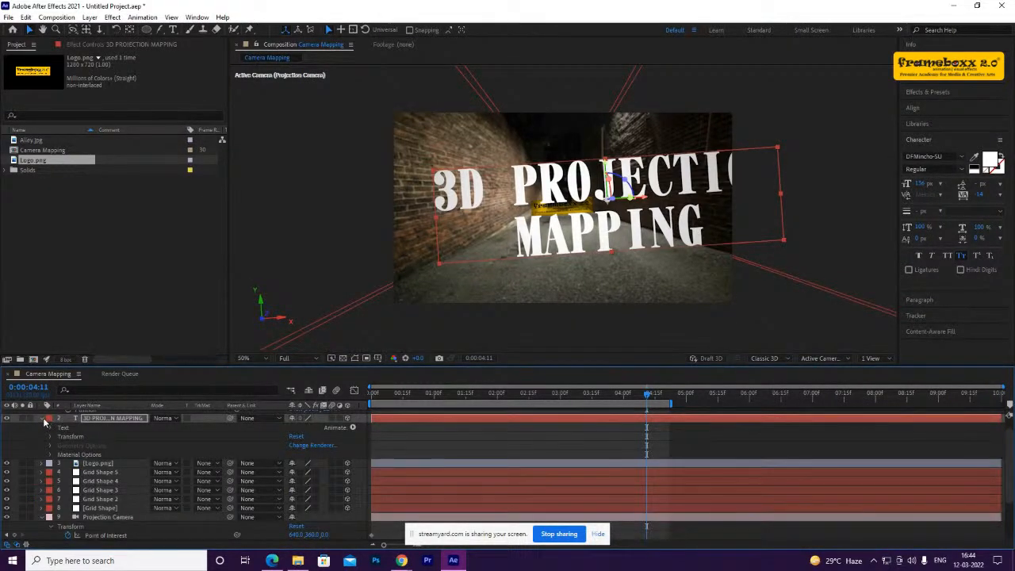
pyautogui.click(46, 423)
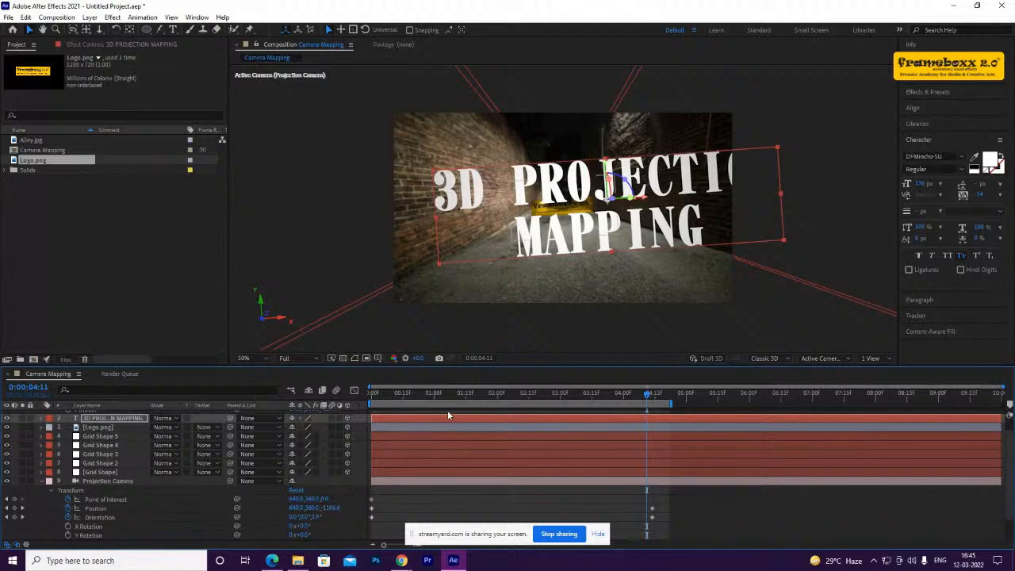
# Try a different X orientation for the Projection Camera at 0:00:00:00 and undo it
pyautogui.moveTo(388, 400); pyautogui.dragTo(349, 397)
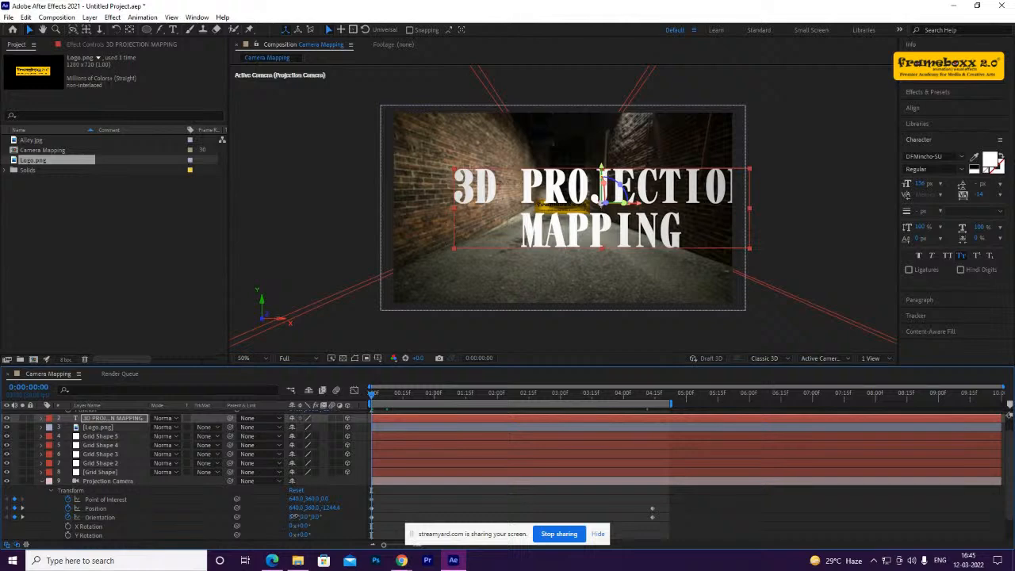
pyautogui.moveTo(295, 516); pyautogui.dragTo(298, 517)
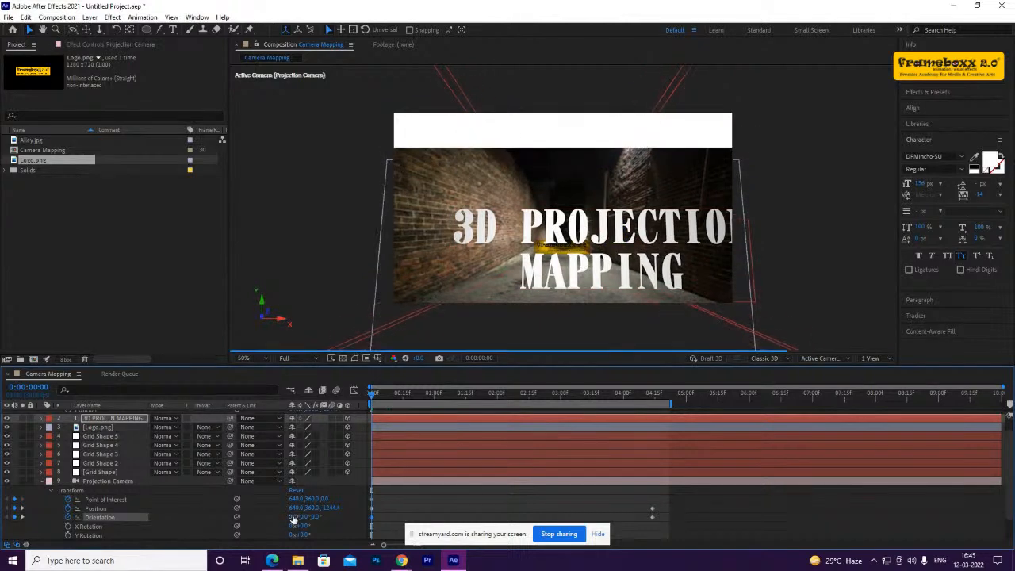
pyautogui.hotkey('ctrl', 'z')
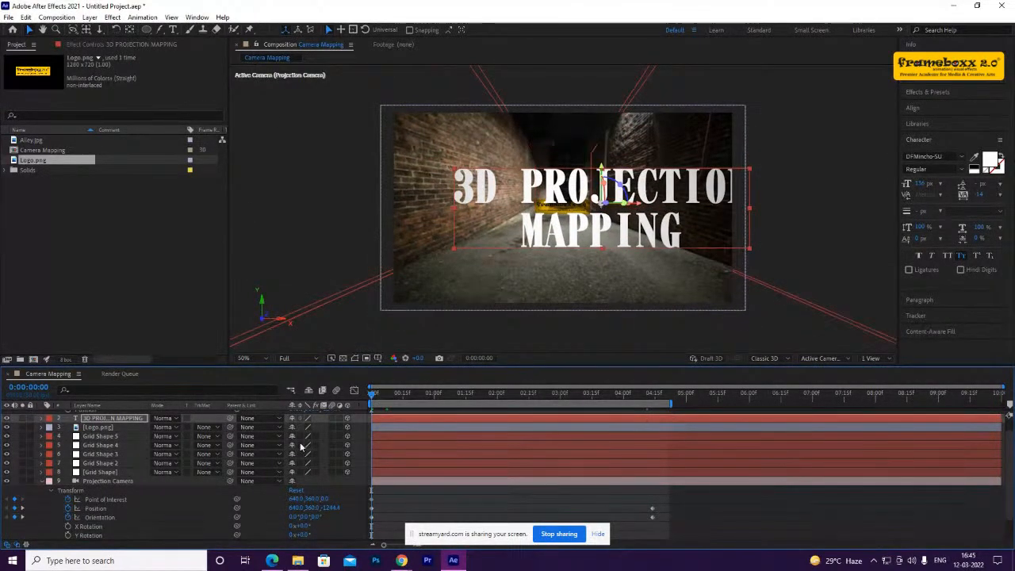
# Orbit, pan and dolly the Projection Camera at 0:00:00:00 to about 634.2, 405.6, -1232.6, and move to 0:00:04:14
pyautogui.click(72, 31)
pyautogui.click(118, 30)
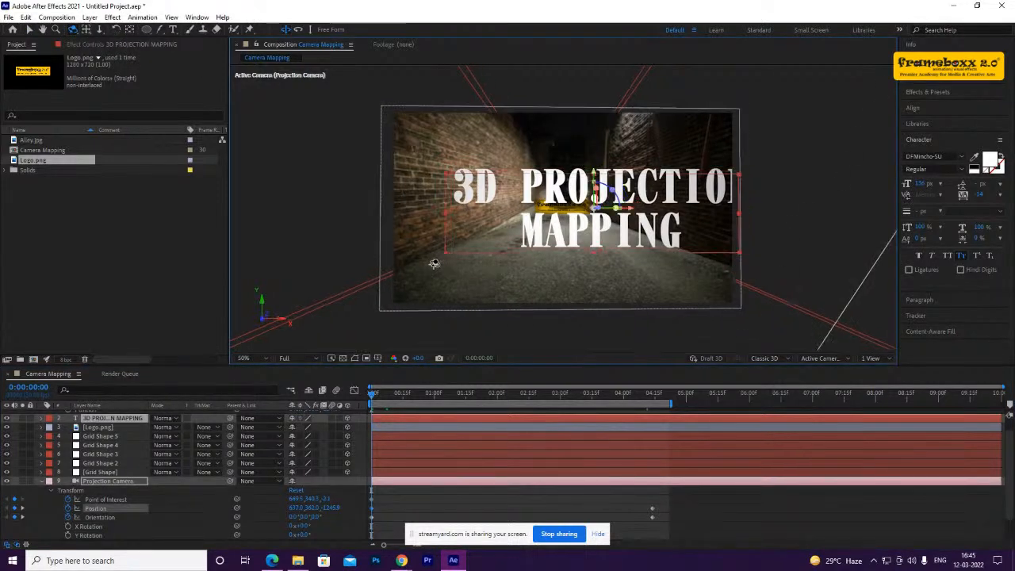
pyautogui.moveTo(430, 262); pyautogui.dragTo(436, 263)
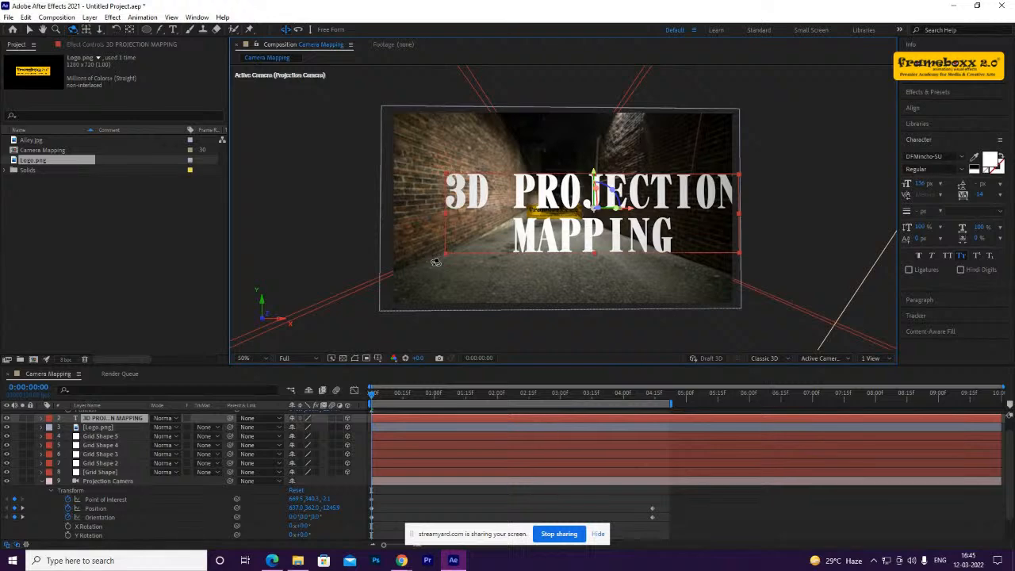
pyautogui.click(87, 30)
pyautogui.moveTo(501, 303); pyautogui.dragTo(516, 271)
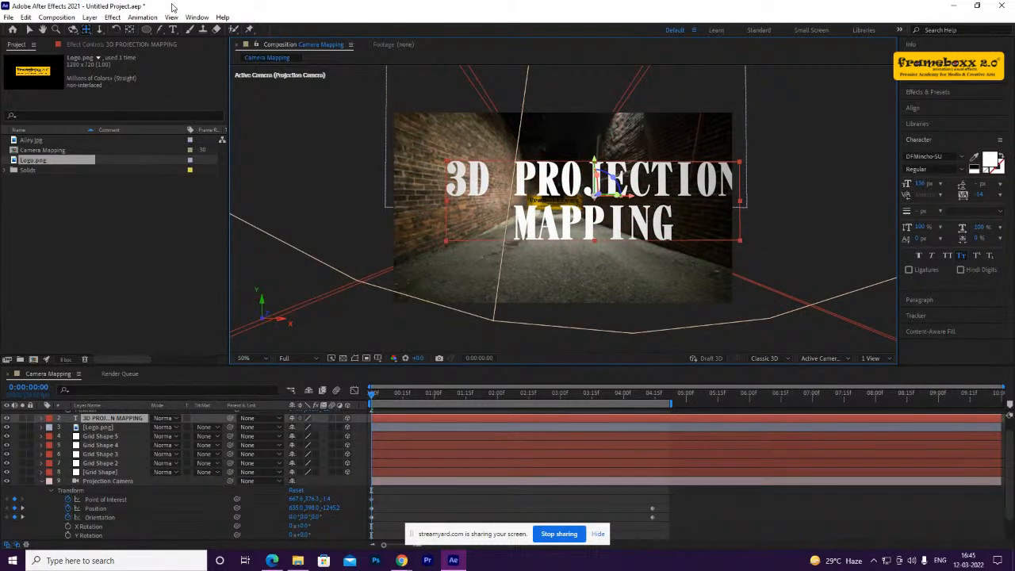
pyautogui.click(99, 29)
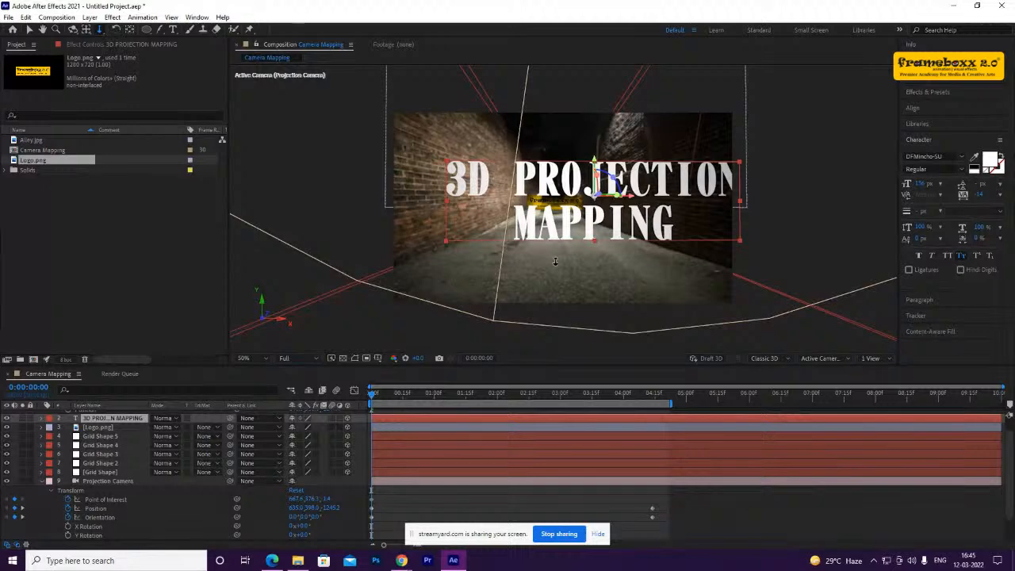
pyautogui.click(555, 260)
pyautogui.moveTo(555, 260); pyautogui.dragTo(557, 263)
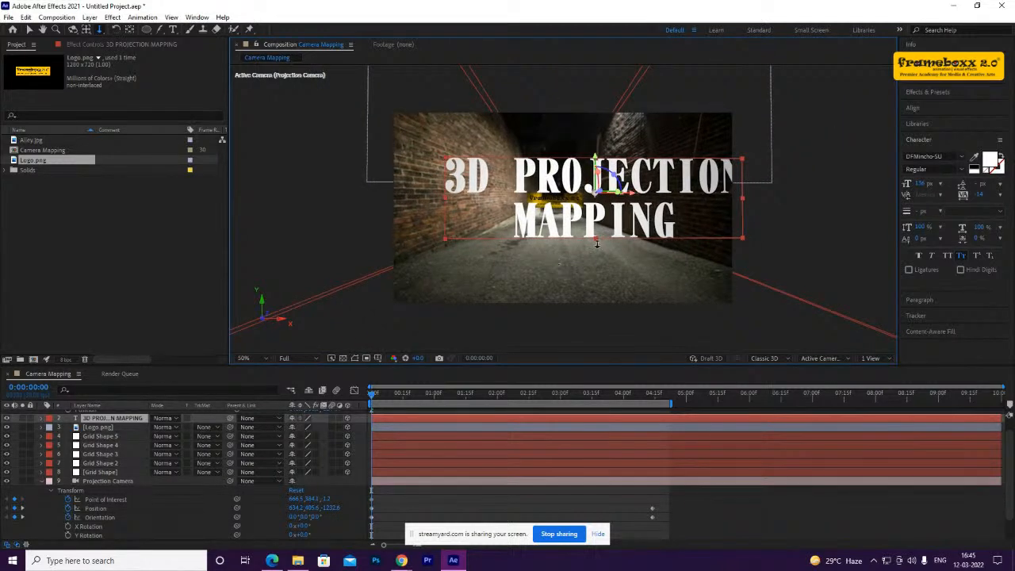
pyautogui.click(382, 402)
pyautogui.moveTo(381, 403); pyautogui.dragTo(654, 417)
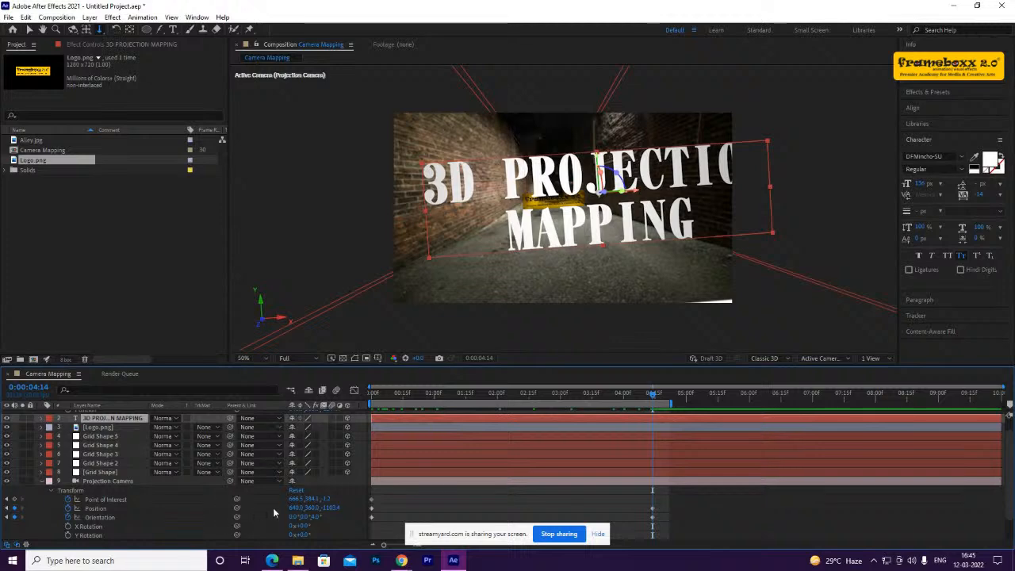
# Try orbiting the Projection Camera around its point of interest at 0:00:04:14
pyautogui.click(73, 29)
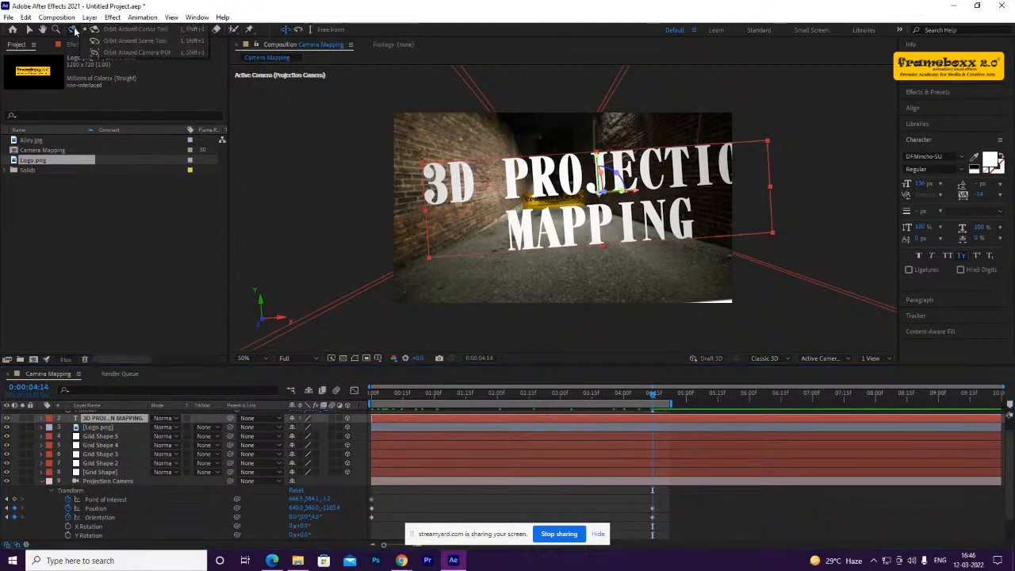
pyautogui.click(114, 51)
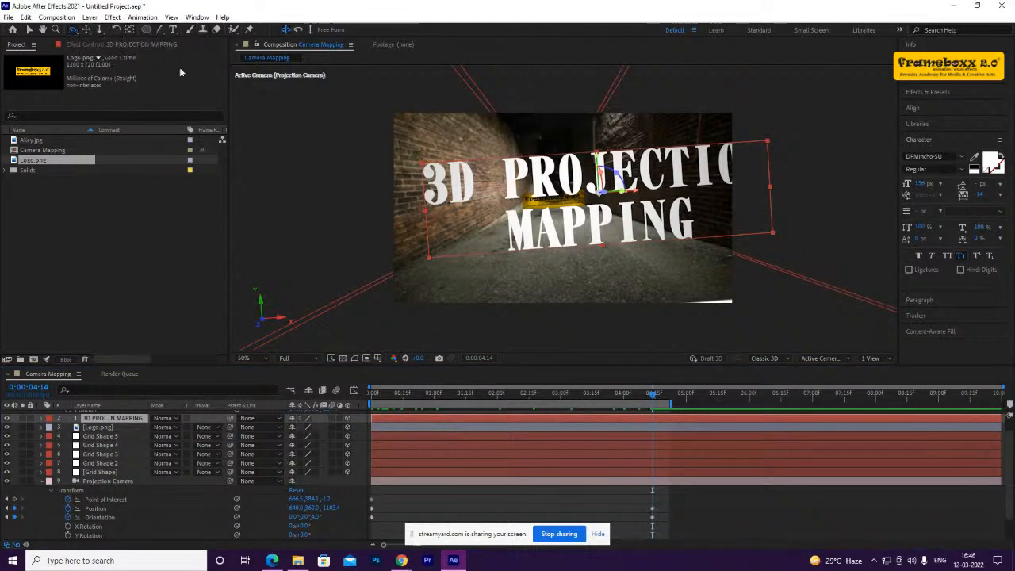
pyautogui.click(493, 188)
pyautogui.moveTo(493, 188)
pyautogui.mouseDown()
pyautogui.moveTo(491, 204)
pyautogui.moveTo(483, 195)
pyautogui.mouseUp()
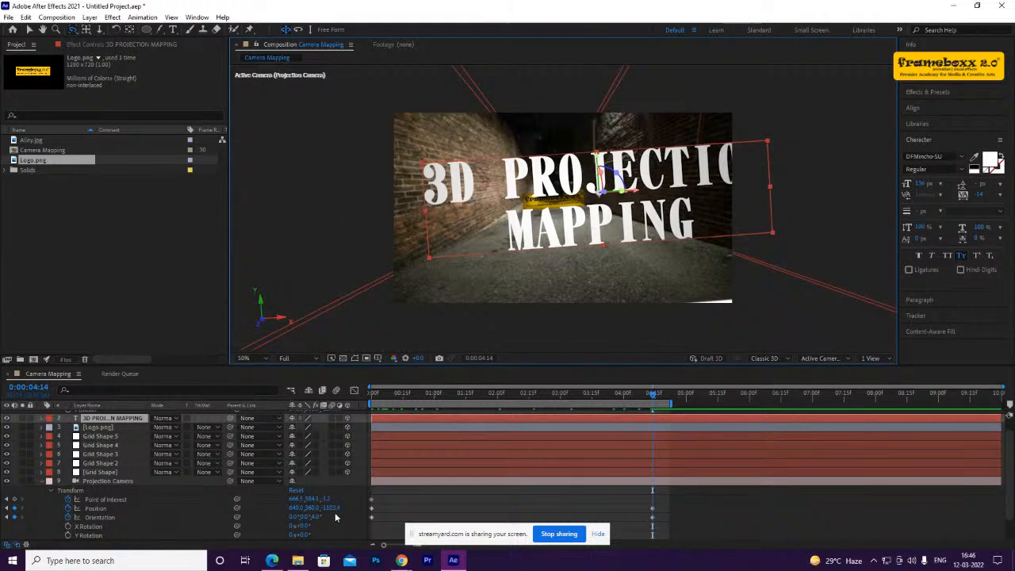
# Set the Projection Camera's Z position to about -435.4 at 0:00:04:14 and return to the start of the timeline
pyautogui.moveTo(334, 510); pyautogui.dragTo(679, 498)
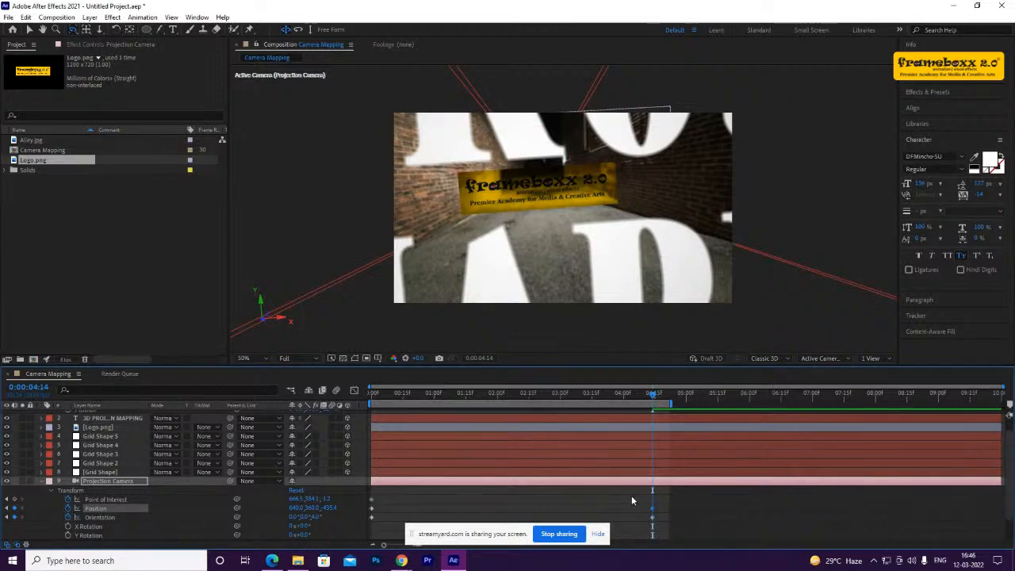
pyautogui.moveTo(499, 398); pyautogui.dragTo(350, 419)
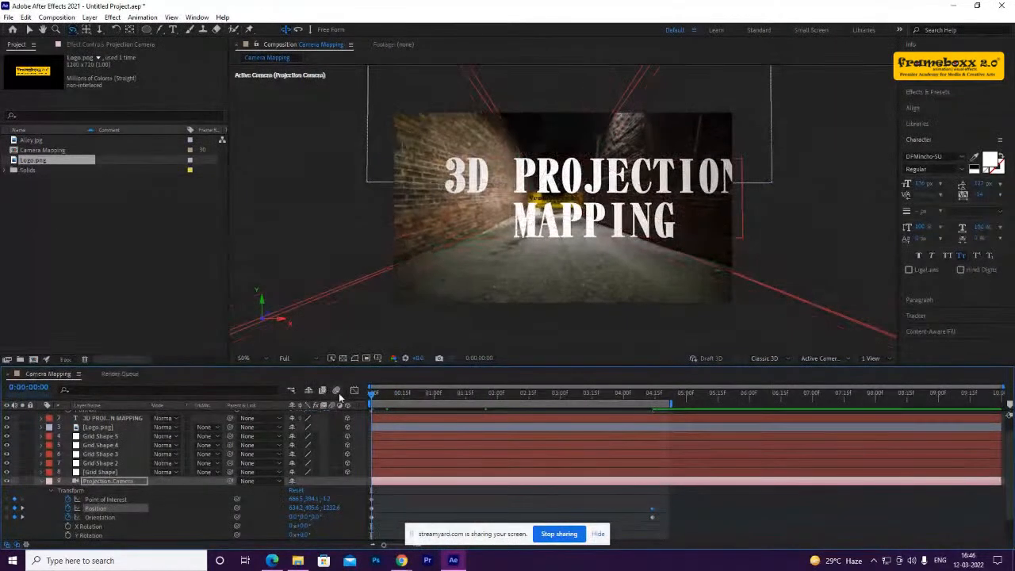
pyautogui.click(41, 481)
pyautogui.click(68, 527)
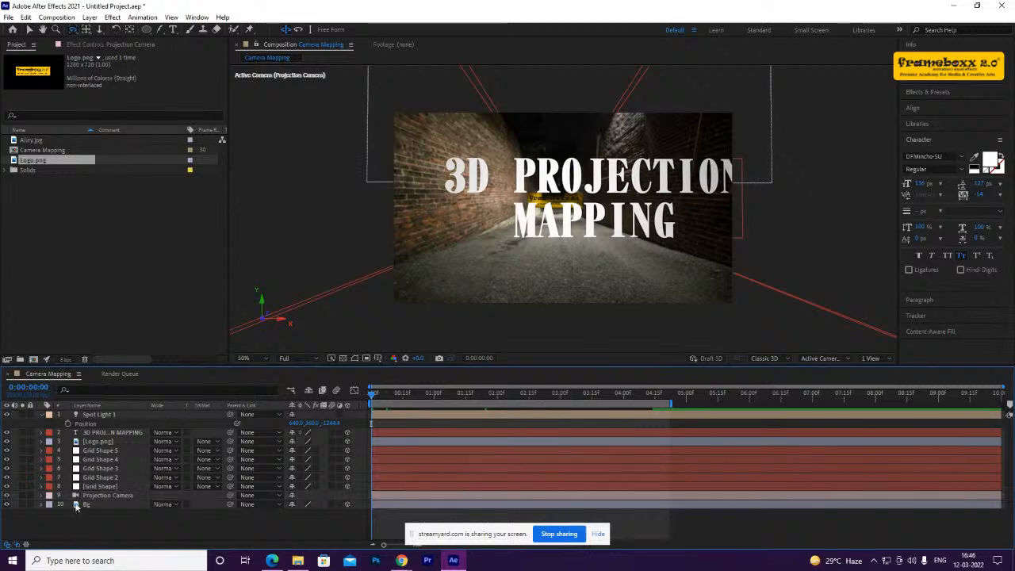
# Apply Easy Ease to all of the Projection Camera's transform keyframes and preview the camera move
pyautogui.click(40, 495)
pyautogui.scroll(-1, 582, 483)
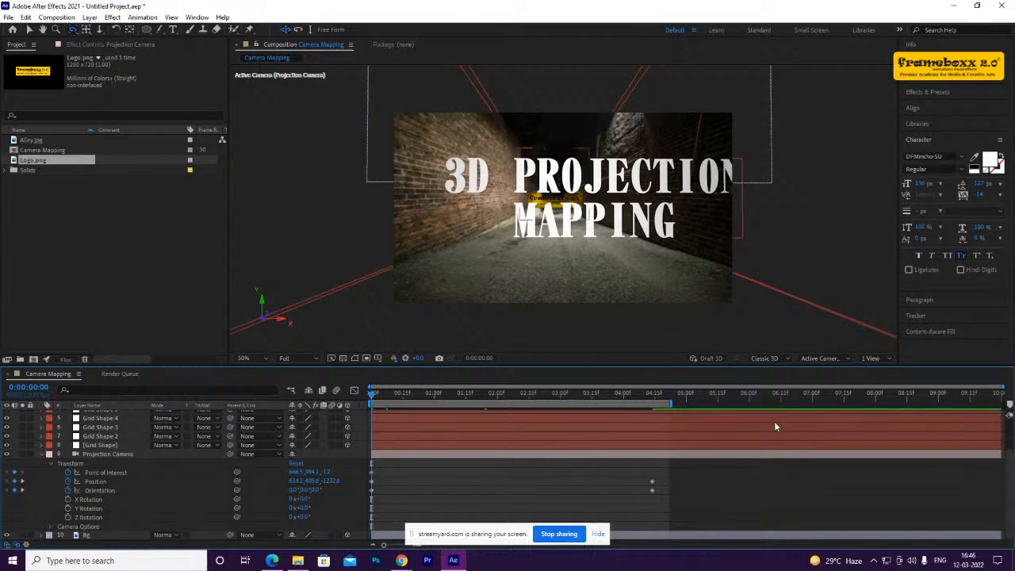
pyautogui.moveTo(717, 525); pyautogui.dragTo(371, 474)
pyautogui.rightClick(371, 475)
pyautogui.moveTo(434, 465)
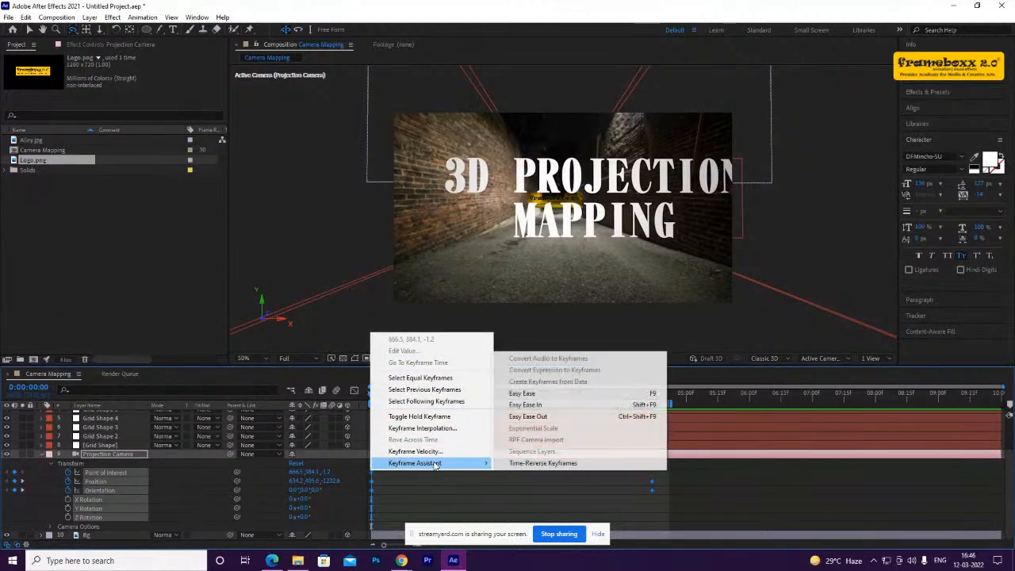
pyautogui.click(566, 395)
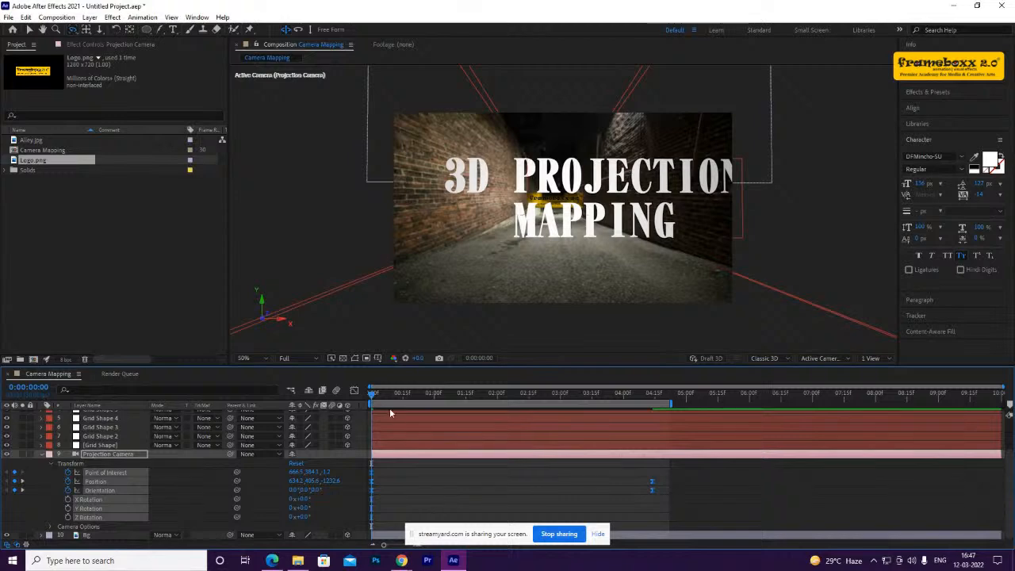
pyautogui.press('space')
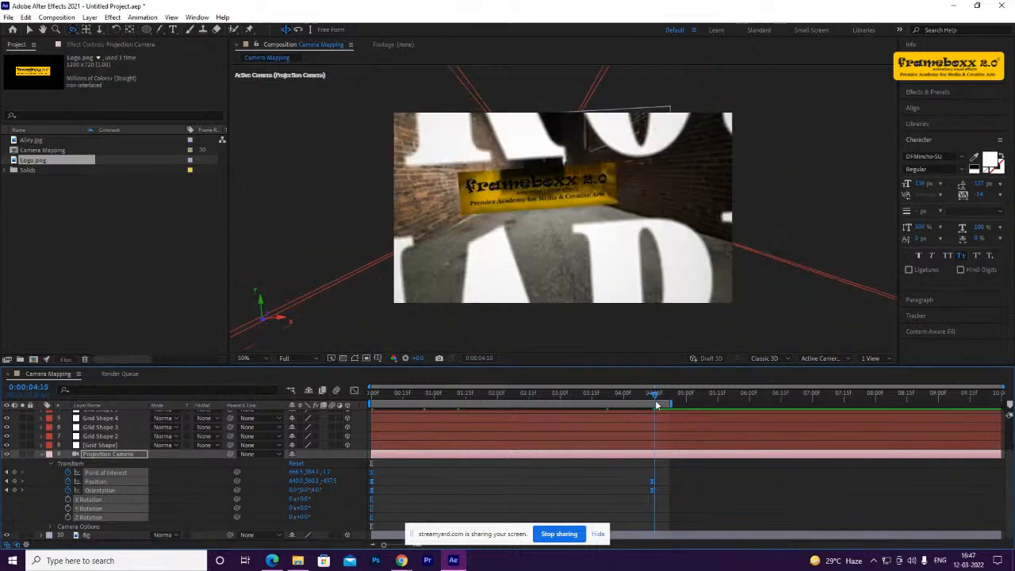
pyautogui.moveTo(659, 402); pyautogui.dragTo(372, 417)
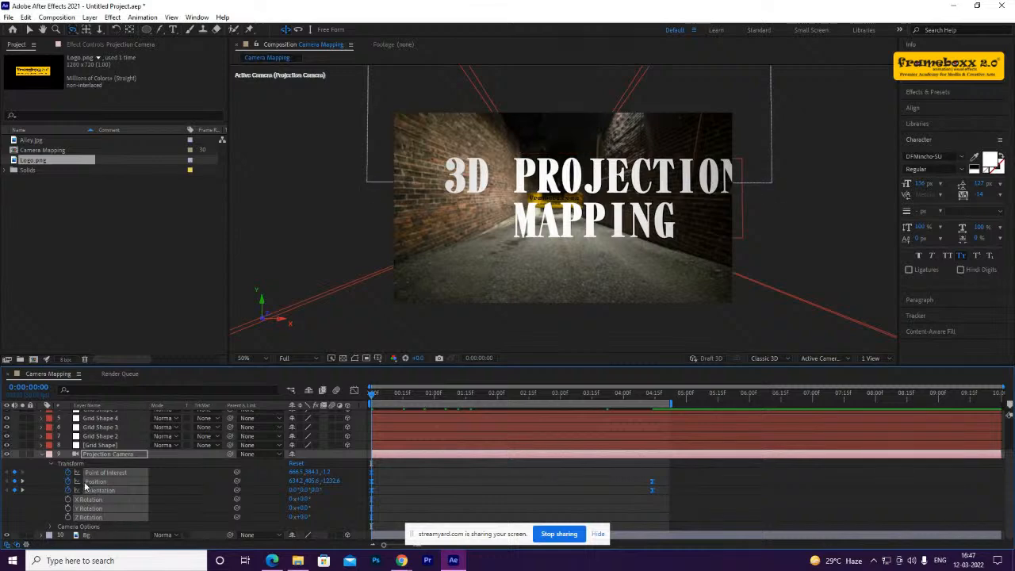
# Collapse the Projection Camera's transform properties and review its Camera Options
pyautogui.click(43, 470)
pyautogui.click(50, 463)
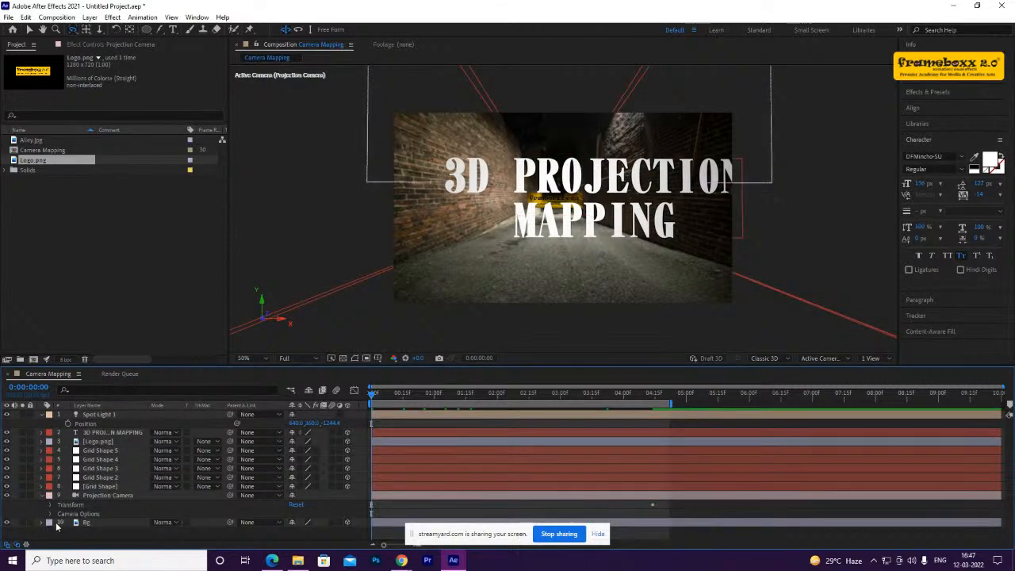
pyautogui.click(52, 514)
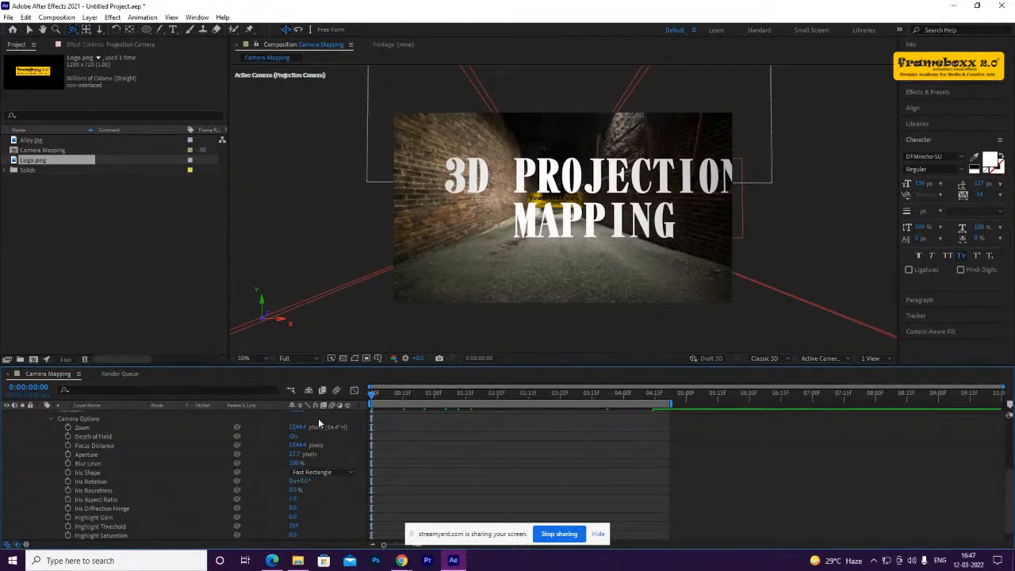
pyautogui.scroll(5, 139, 487)
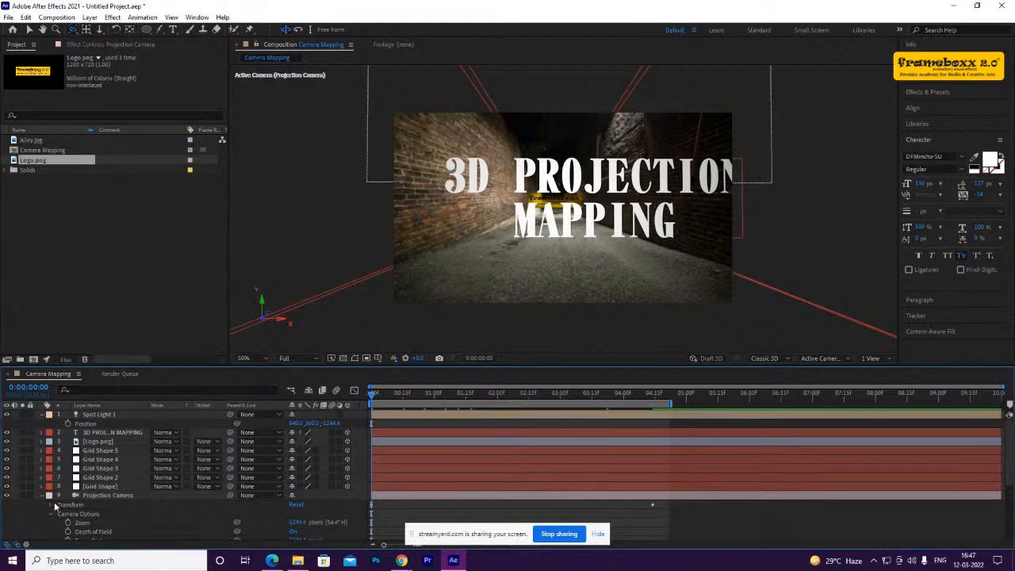
# Add a new adjustment layer above all layers in the Camera Mapping composition
pyautogui.rightClick(355, 511)
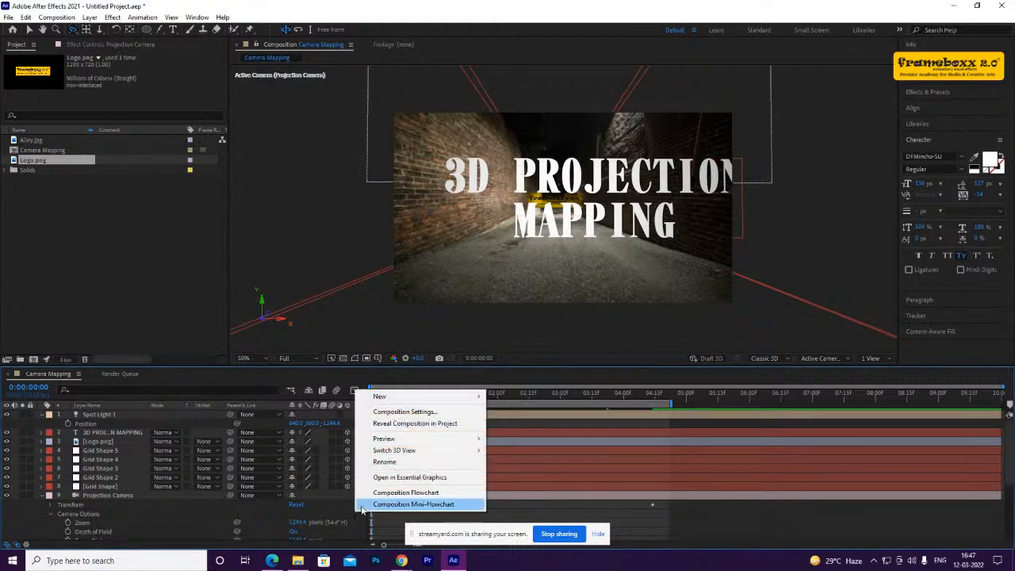
pyautogui.moveTo(435, 400)
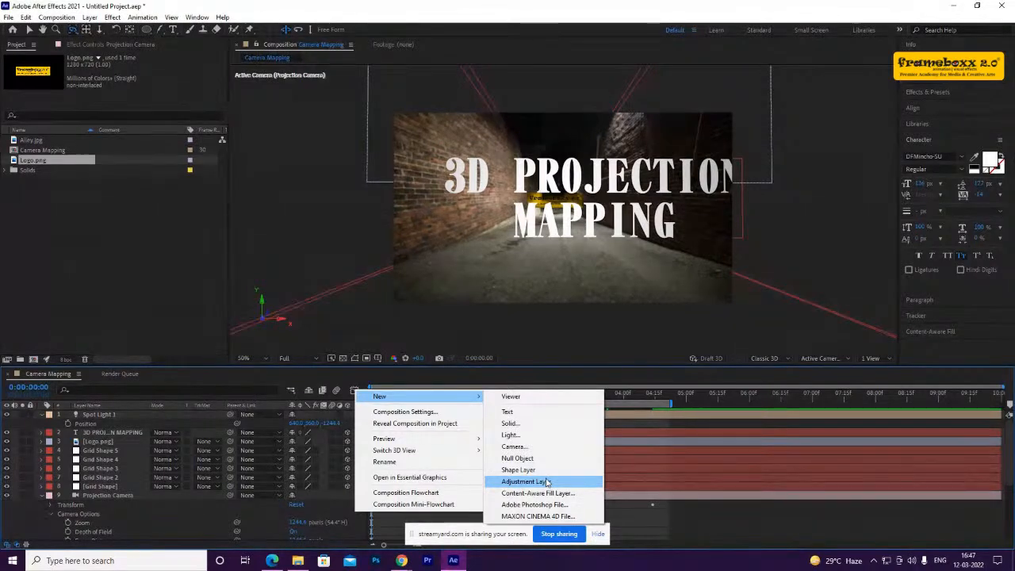
pyautogui.click(545, 482)
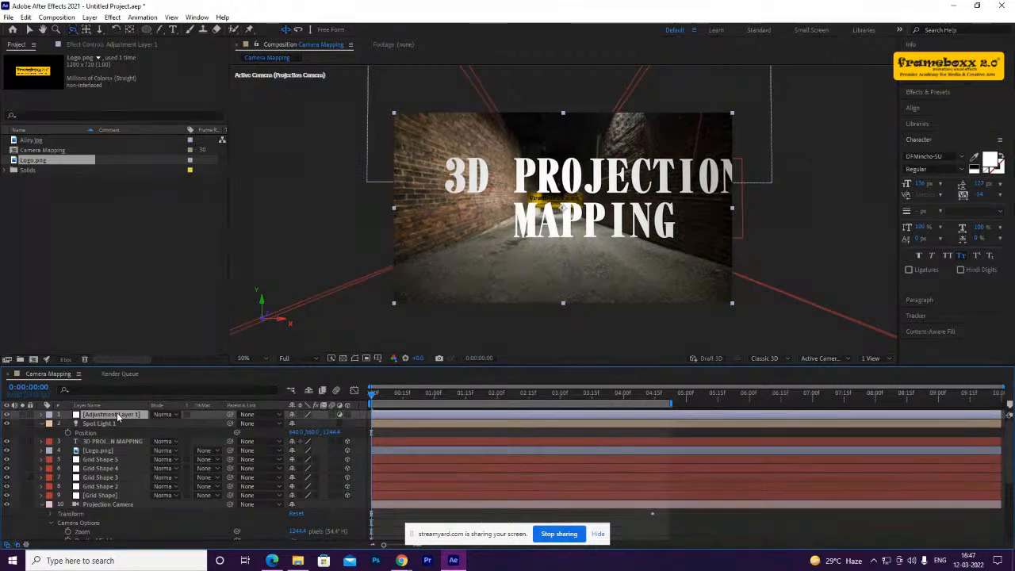
# Find the Brightness & Contrast effect and apply it to the adjustment layer
pyautogui.click(940, 93)
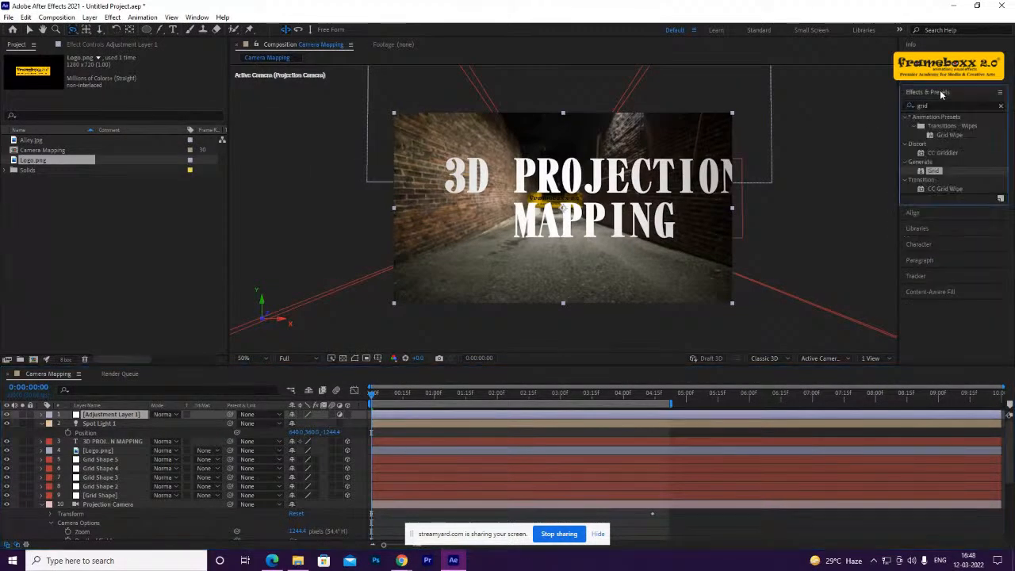
pyautogui.click(932, 104)
pyautogui.write('brit')
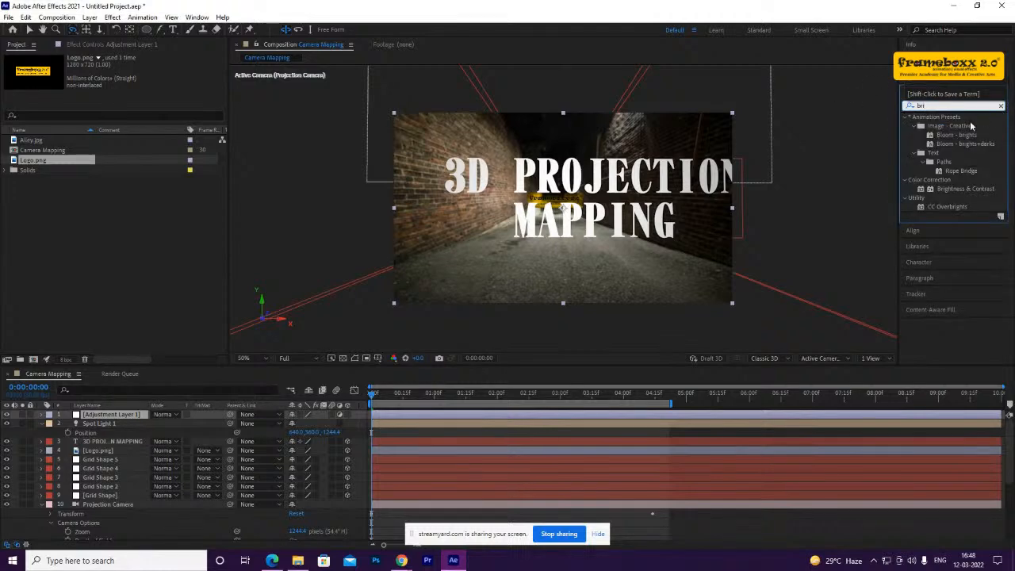
pyautogui.click(961, 189)
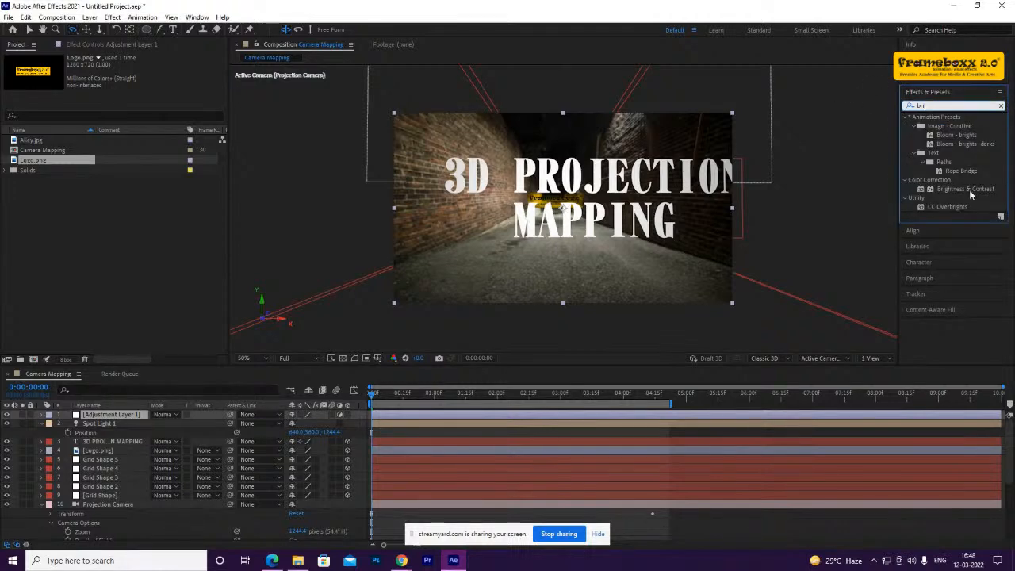
pyautogui.moveTo(972, 192); pyautogui.dragTo(130, 413)
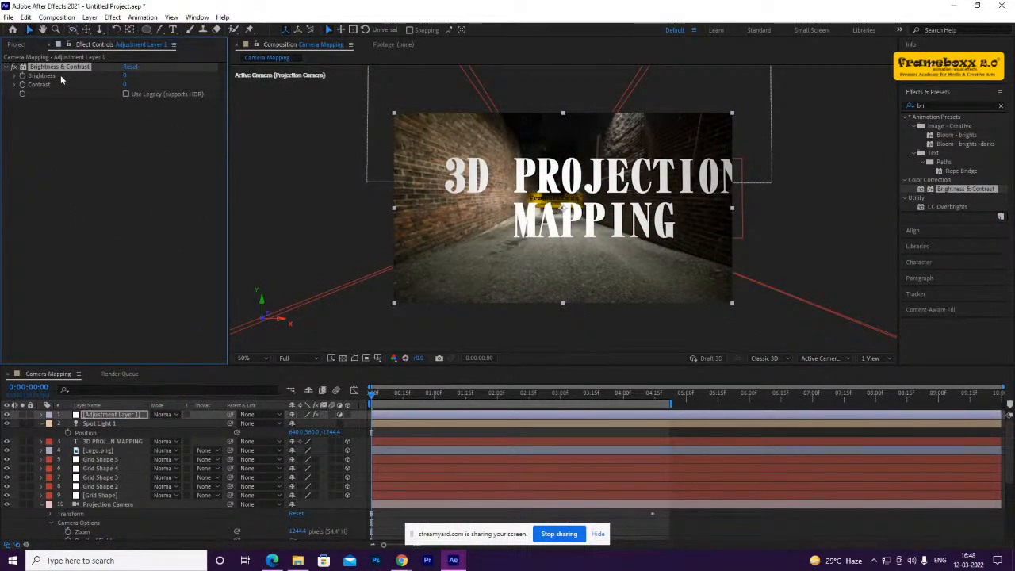
# Lower Brightness to about -85 and raise Contrast on the adjustment layer, trying the layer below the title before returning it to the top
pyautogui.moveTo(123, 75); pyautogui.dragTo(92, 92)
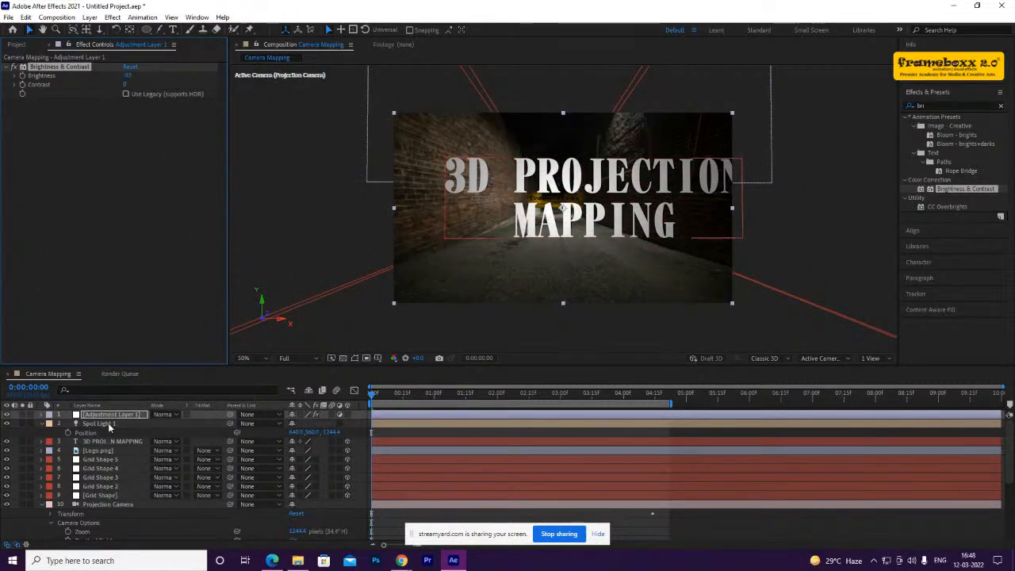
pyautogui.moveTo(115, 412); pyautogui.dragTo(120, 449)
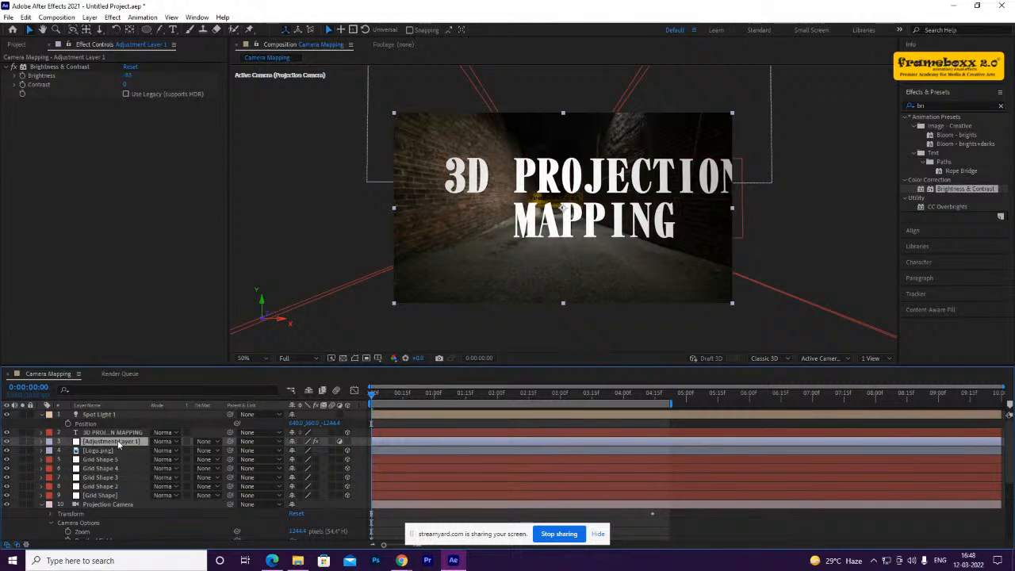
pyautogui.moveTo(117, 441); pyautogui.dragTo(119, 412)
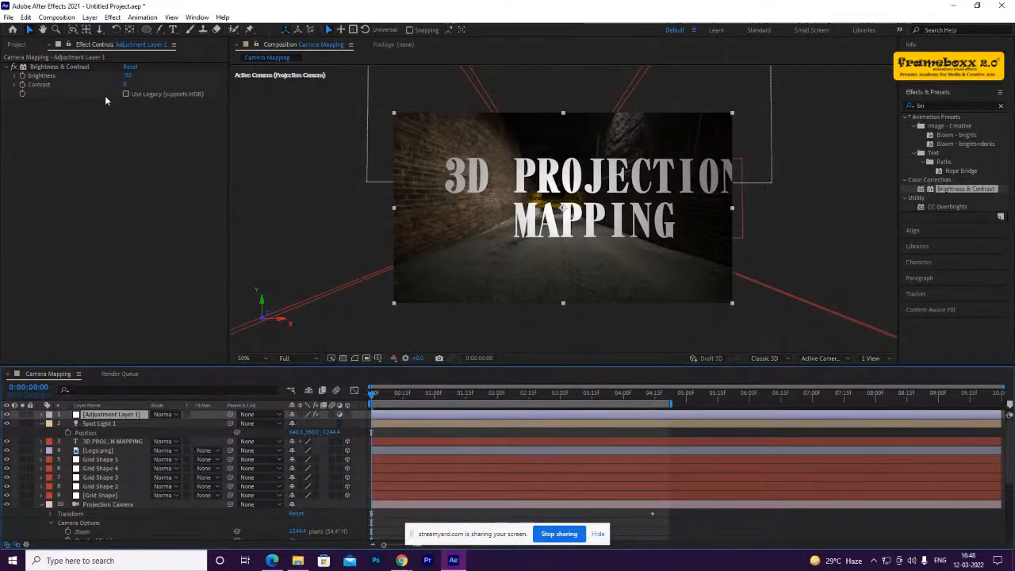
pyautogui.moveTo(125, 85); pyautogui.dragTo(139, 82)
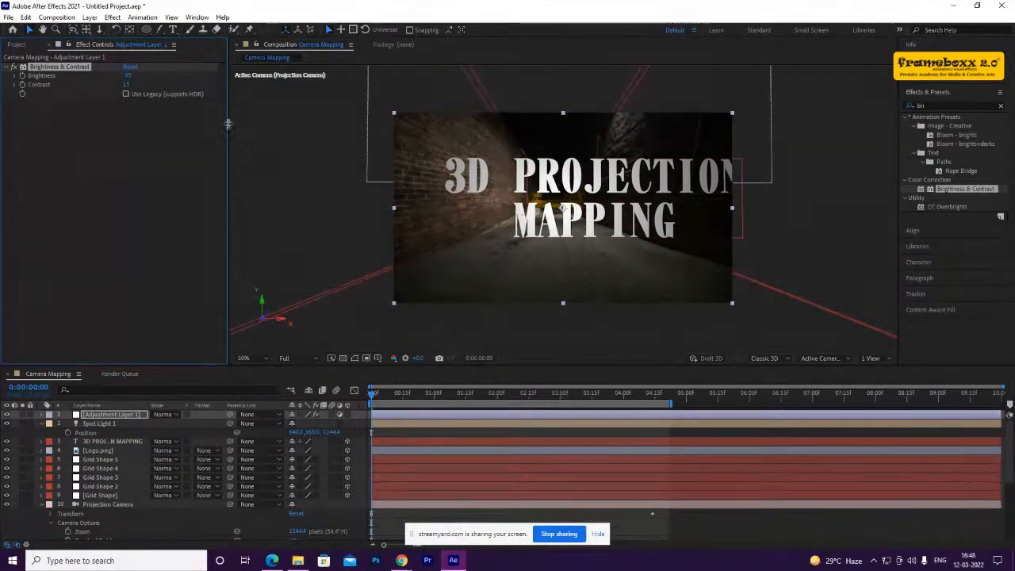
pyautogui.moveTo(127, 84); pyautogui.dragTo(139, 83)
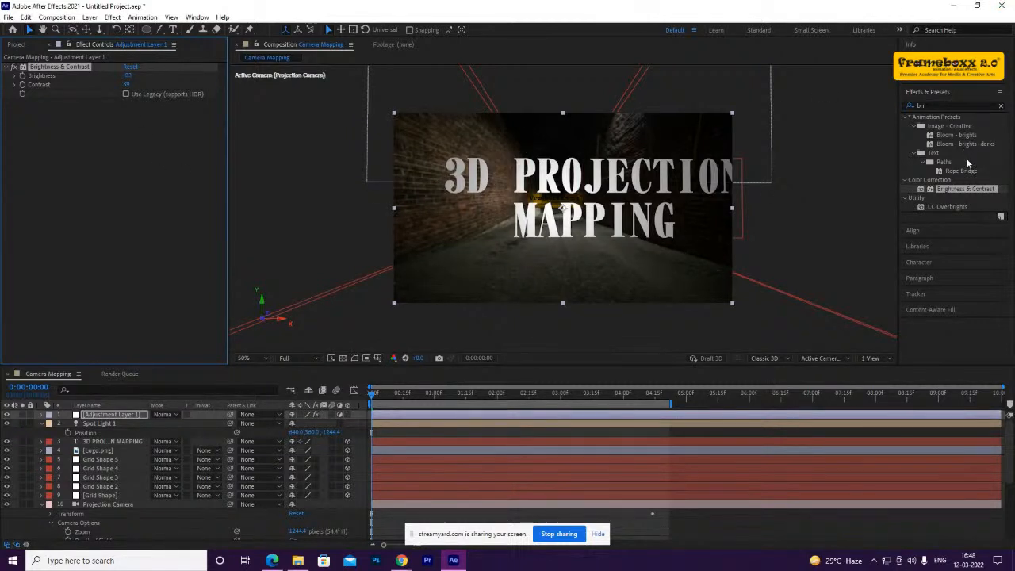
# Clear the effects search and apply the Color Balance (HLS) effect to the adjustment layer
pyautogui.click(1002, 107)
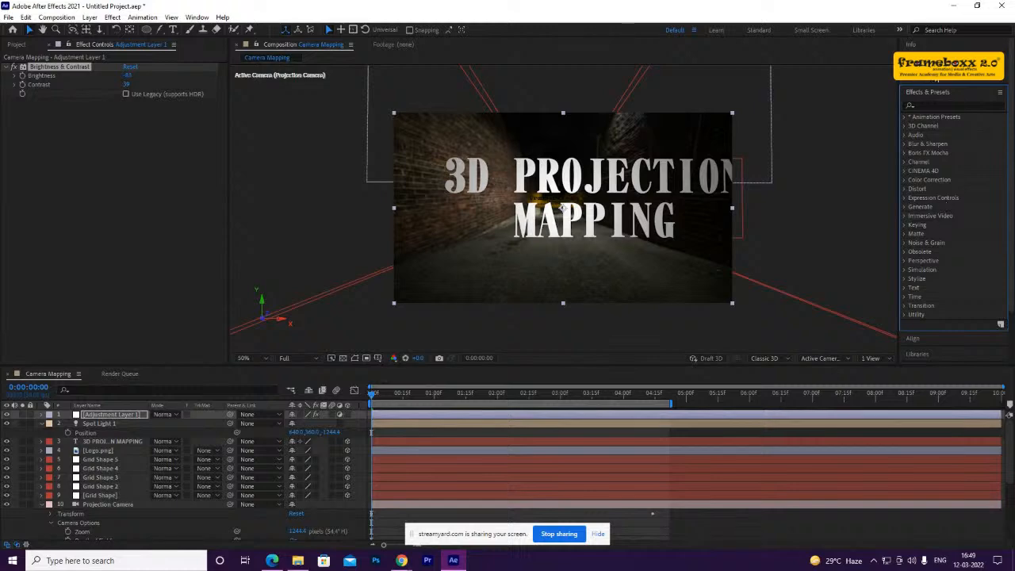
pyautogui.click(111, 17)
pyautogui.click(124, 414)
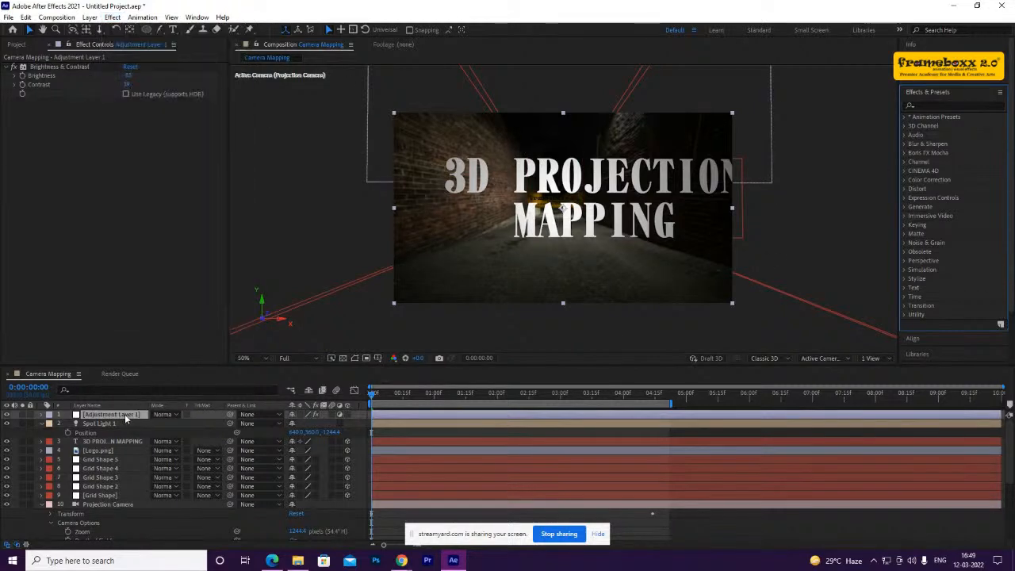
pyautogui.click(112, 17)
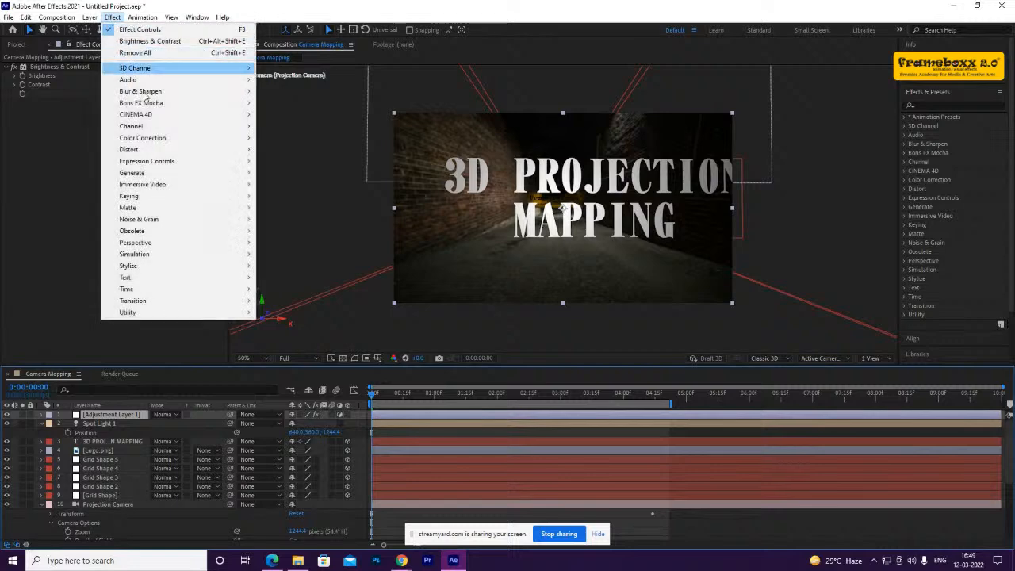
pyautogui.moveTo(176, 141)
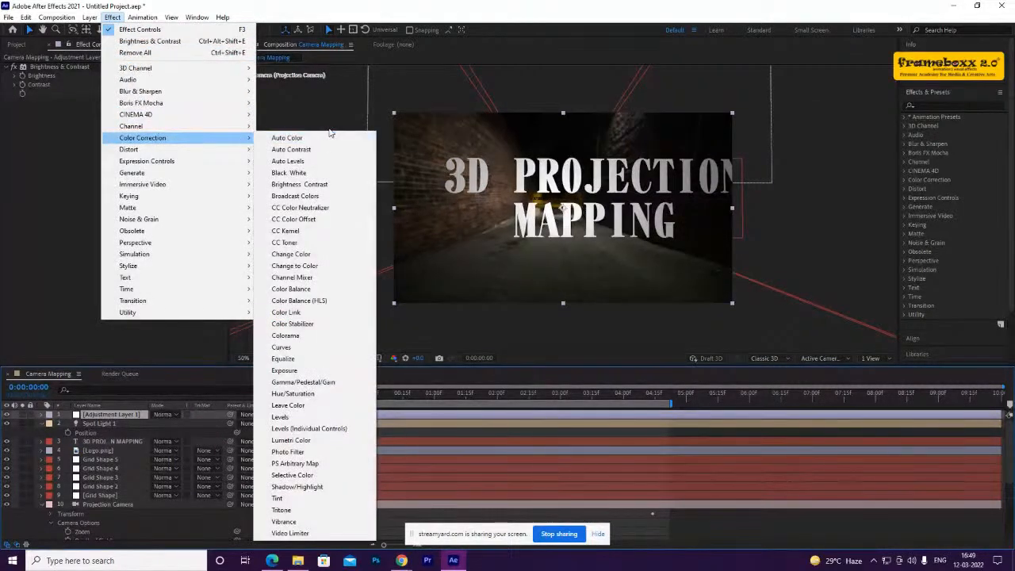
pyautogui.click(314, 301)
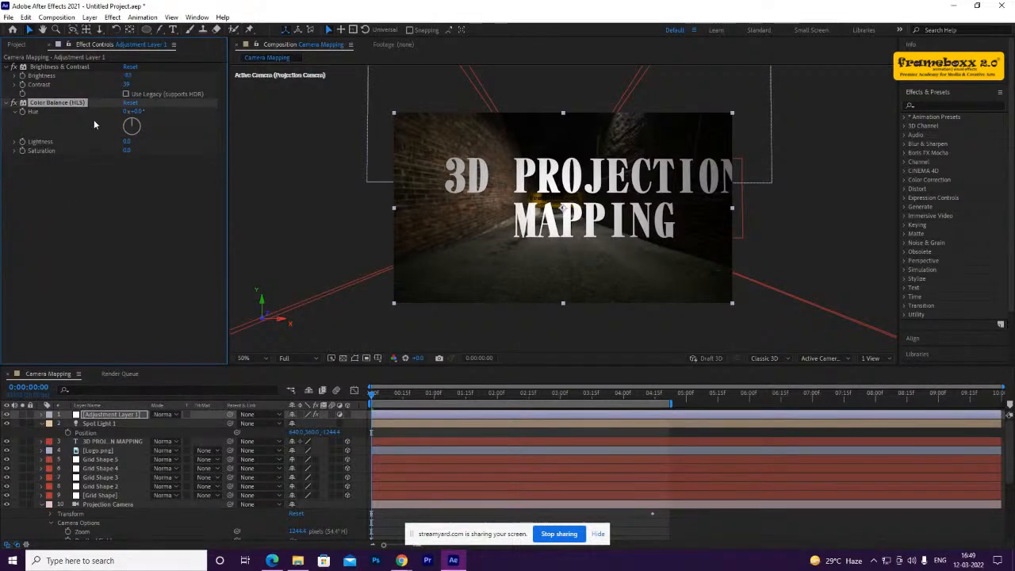
# Set Color Balance (HLS) Hue to about 171°, Saturation to 2 and Lightness to about -19 on the adjustment layer
pyautogui.moveTo(136, 114); pyautogui.dragTo(151, 113)
pyautogui.moveTo(145, 112)
pyautogui.mouseDown()
pyautogui.moveTo(245, 133)
pyautogui.moveTo(144, 113)
pyautogui.mouseUp()
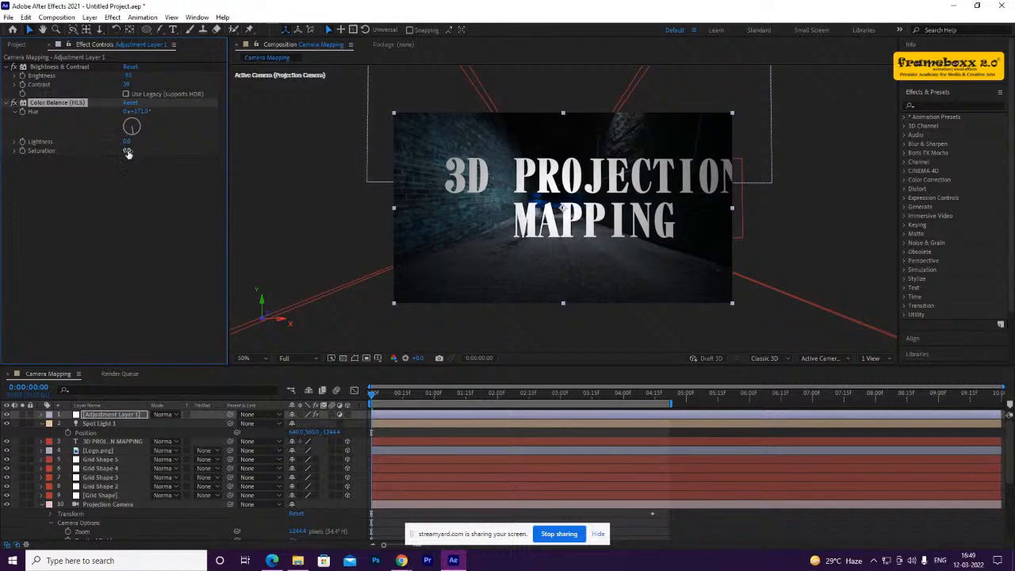
pyautogui.moveTo(130, 150); pyautogui.dragTo(132, 151)
pyautogui.moveTo(127, 143); pyautogui.dragTo(116, 141)
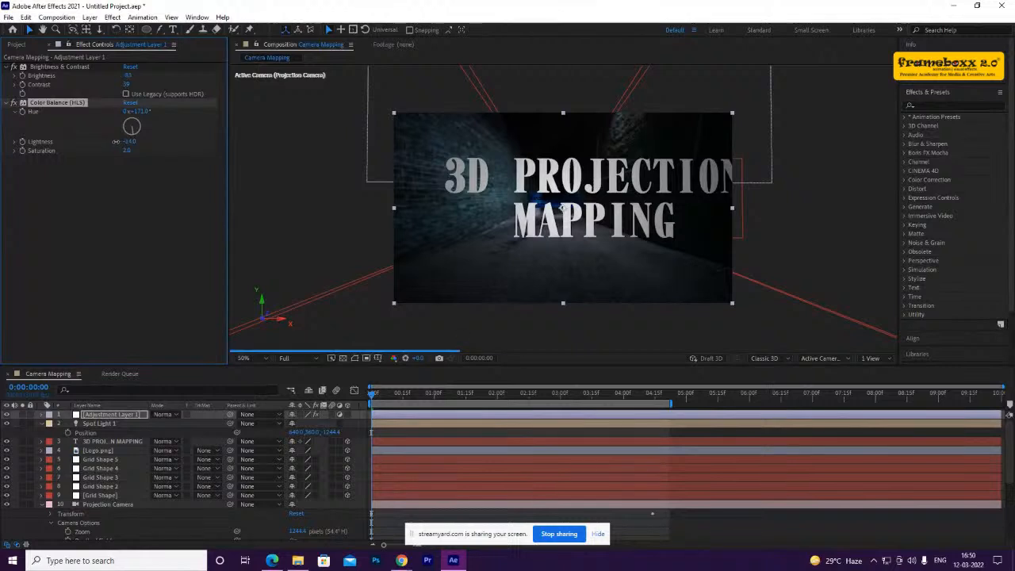
pyautogui.click(156, 278)
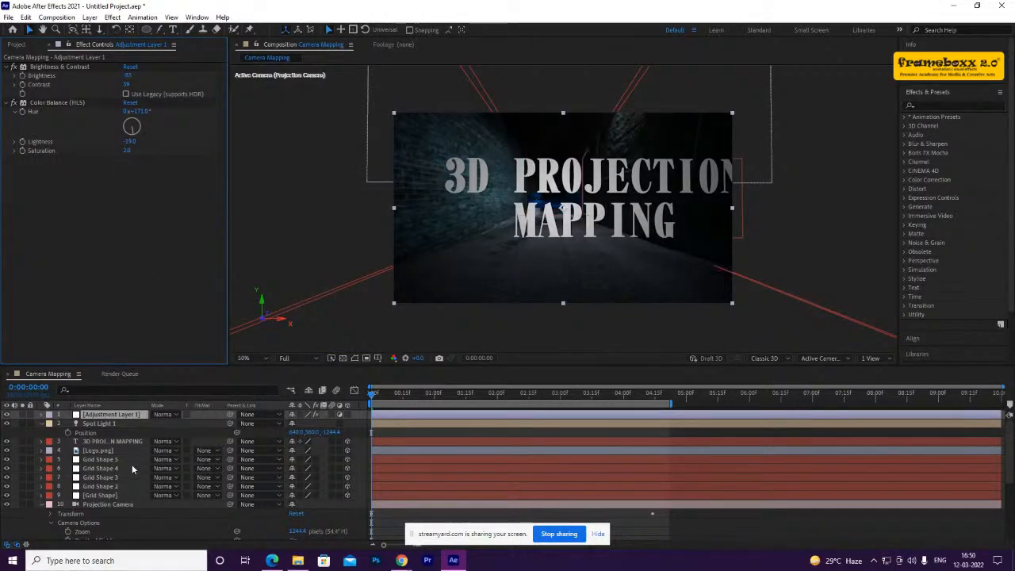
# Check the 3D title's Material Options and turn off Accepts Shadows in the logo layer's Material Options
pyautogui.click(112, 450)
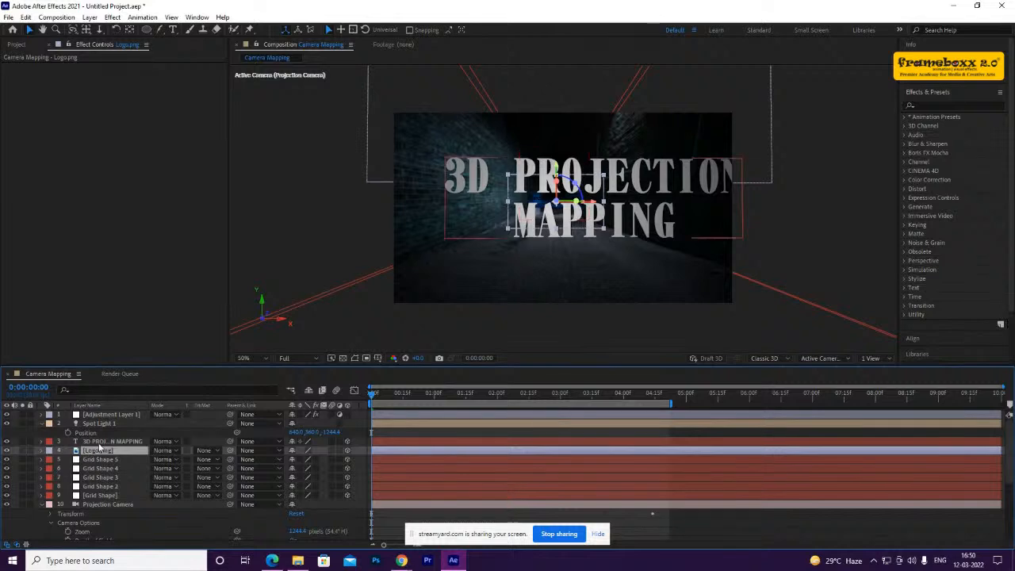
pyautogui.click(99, 443)
pyautogui.click(42, 442)
pyautogui.scroll(-1, 49, 438)
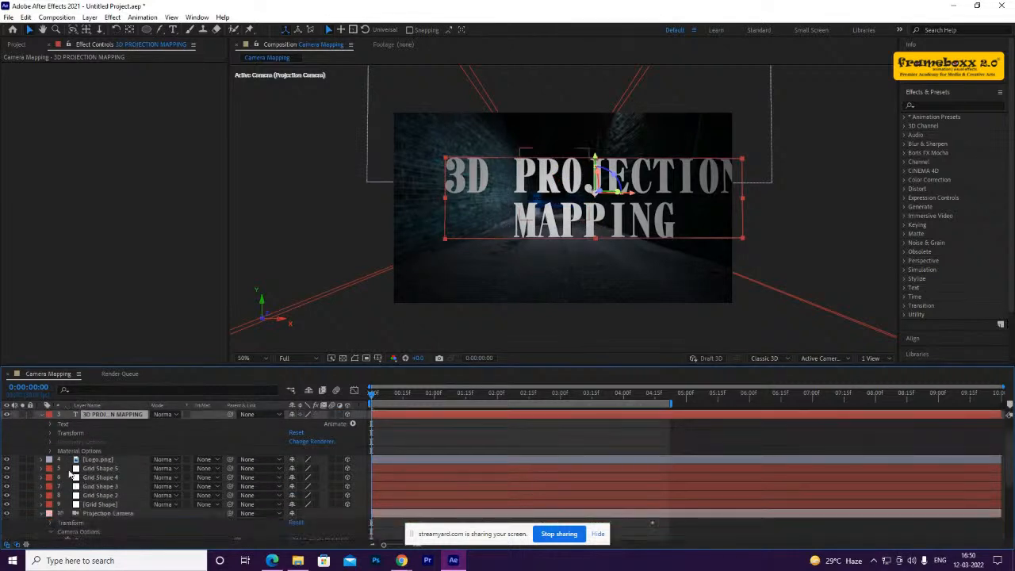
pyautogui.click(51, 450)
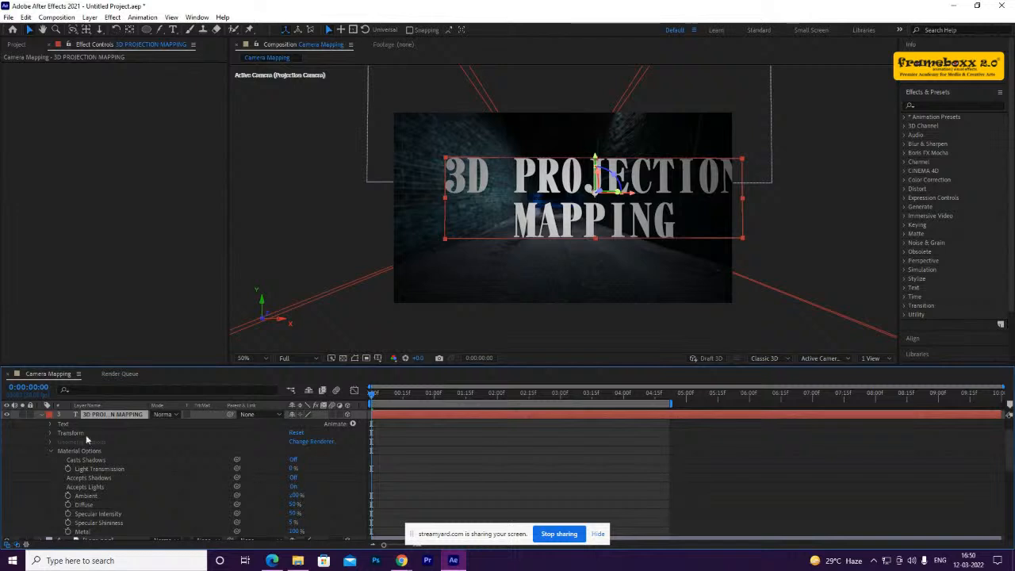
pyautogui.click(42, 414)
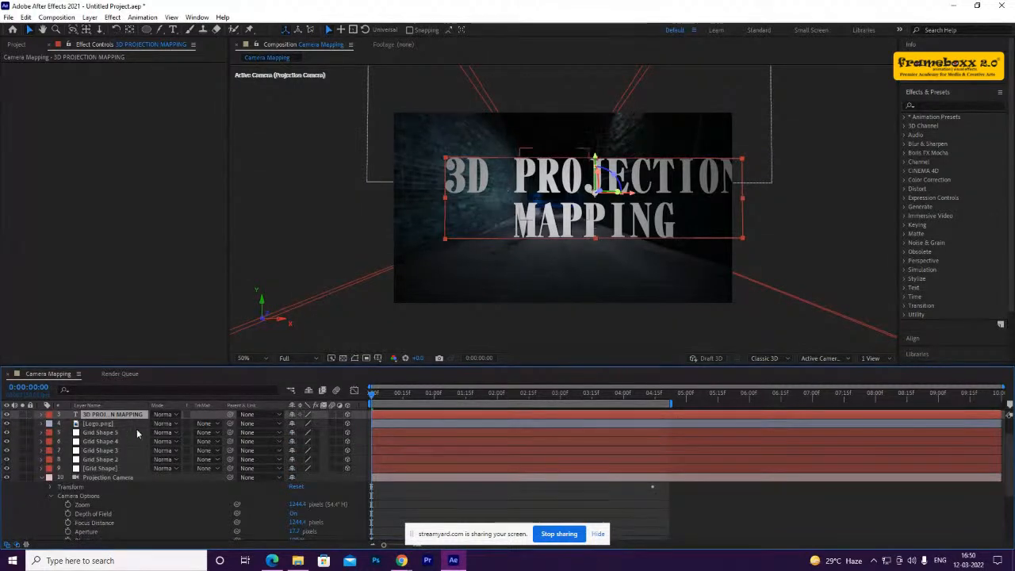
pyautogui.click(118, 424)
pyautogui.click(42, 424)
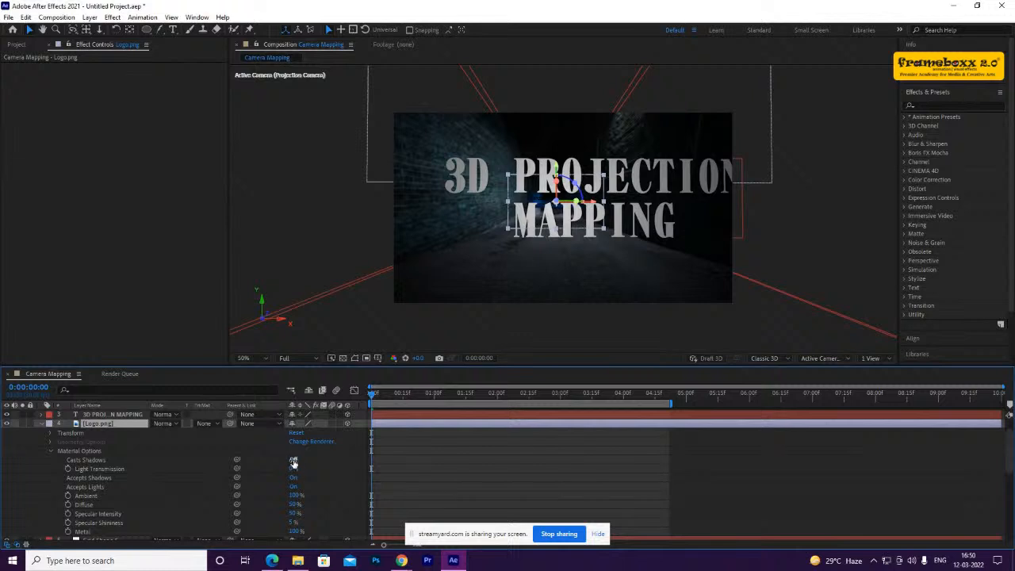
pyautogui.click(326, 477)
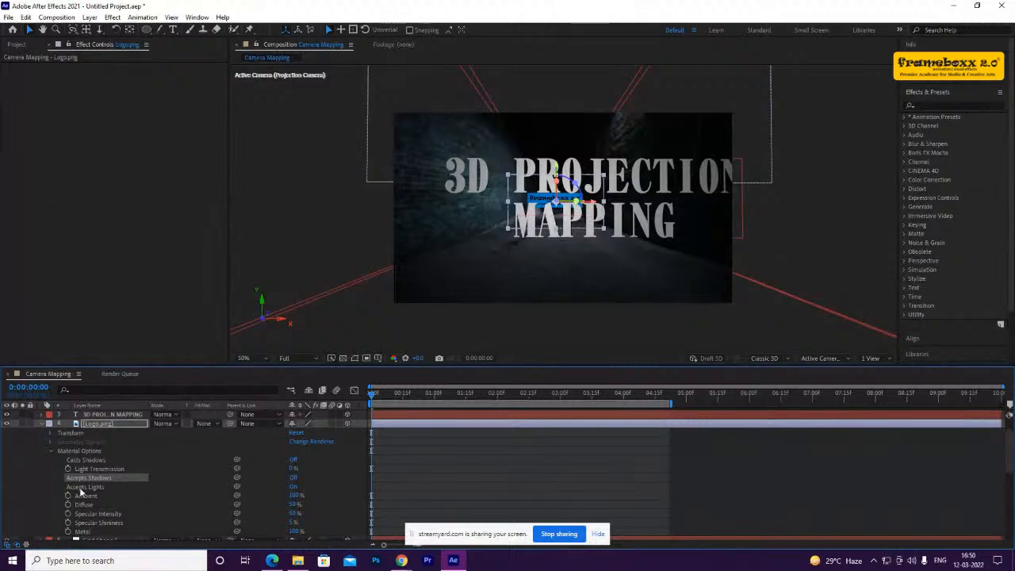
# Reposition the logo layer to about 640, 370, -124 and collapse its properties
pyautogui.click(51, 433)
pyautogui.click(328, 451)
pyautogui.moveTo(355, 445); pyautogui.dragTo(262, 501)
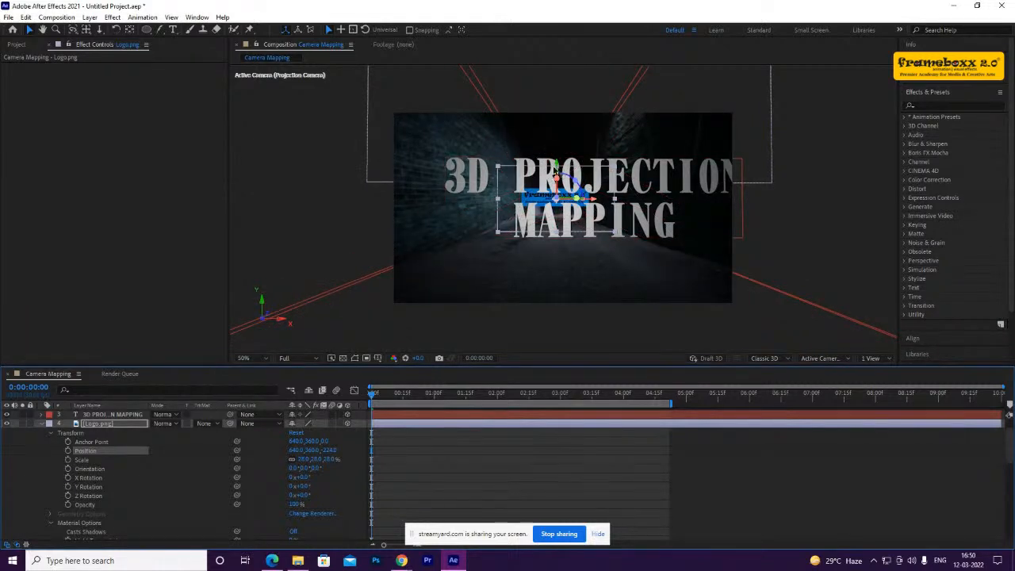
pyautogui.moveTo(558, 169)
pyautogui.mouseDown()
pyautogui.moveTo(558, 184)
pyautogui.moveTo(559, 162)
pyautogui.mouseUp()
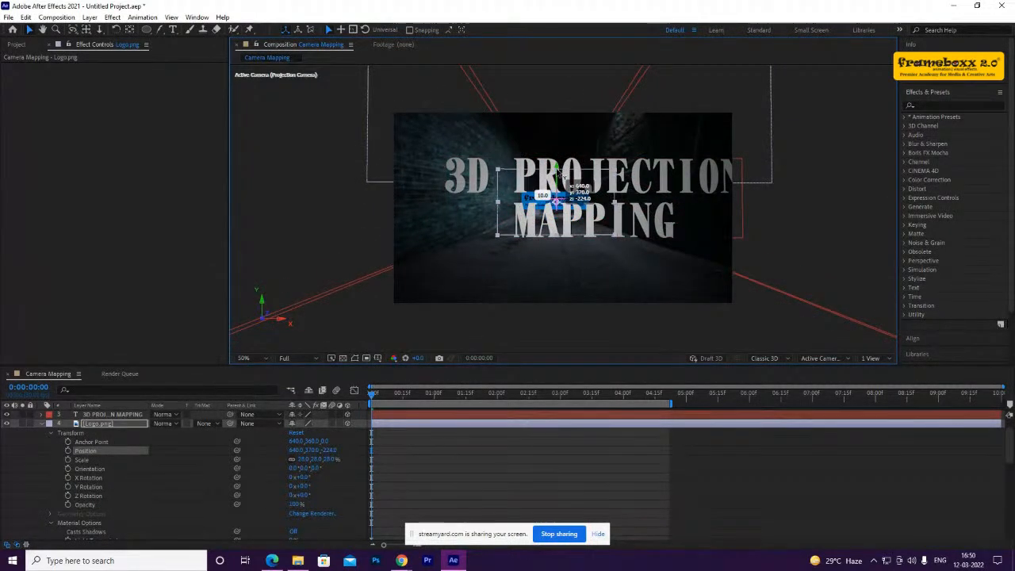
pyautogui.moveTo(331, 451); pyautogui.dragTo(379, 445)
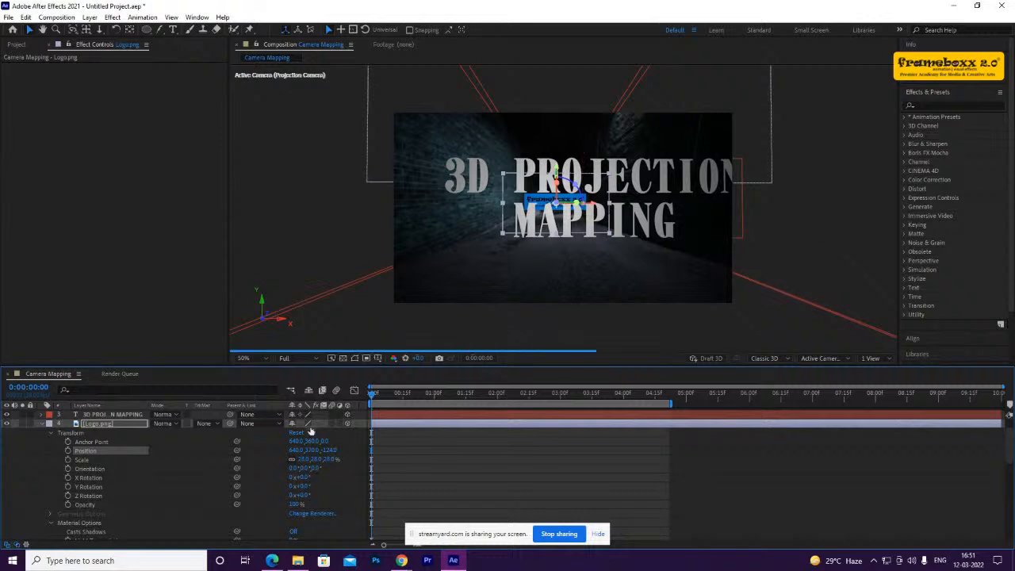
pyautogui.click(318, 473)
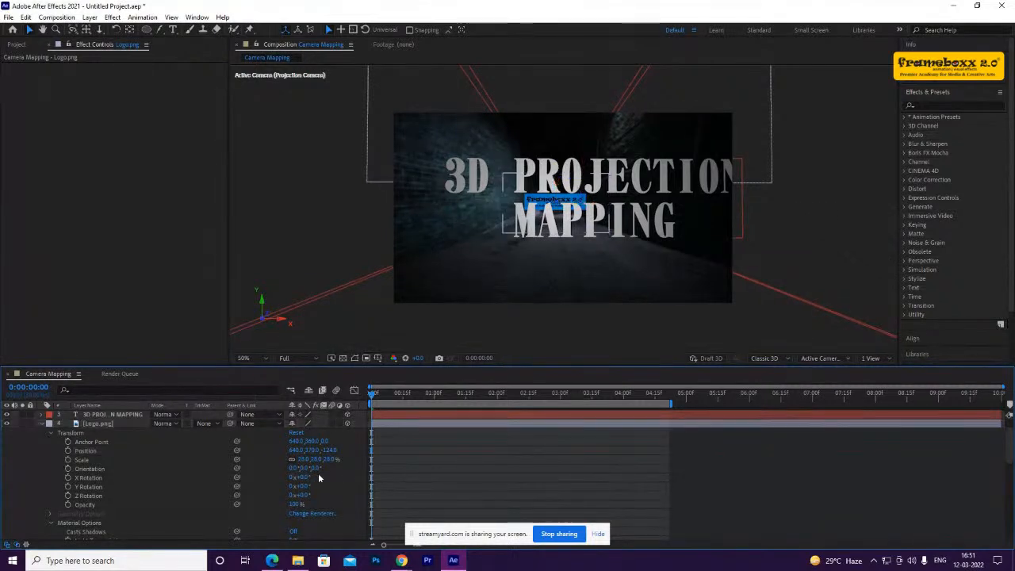
pyautogui.click(40, 424)
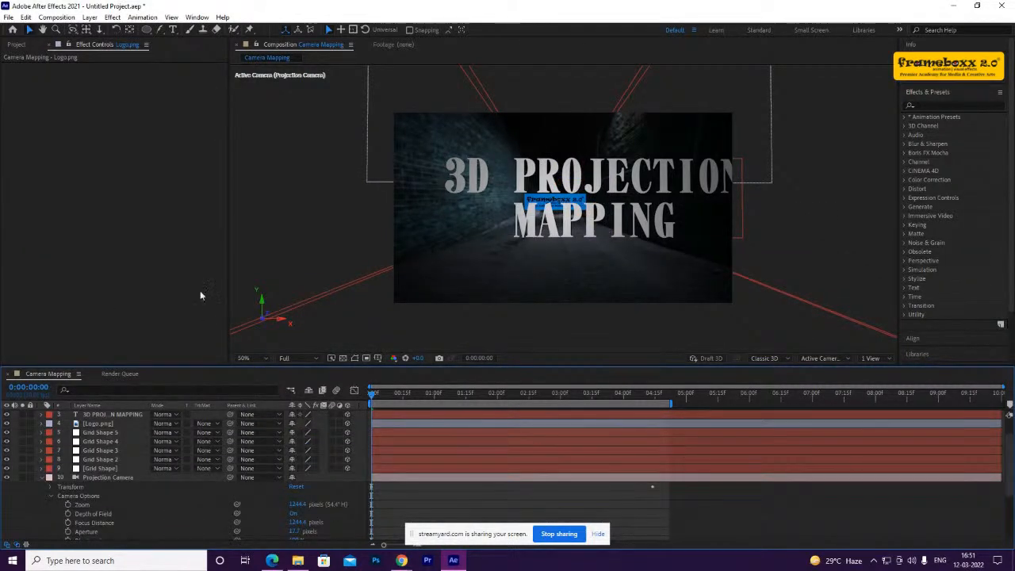
# Try keyframing the Projection Camera's Focus Distance and Aperture at the start of the composition
pyautogui.scroll(-2, 115, 443)
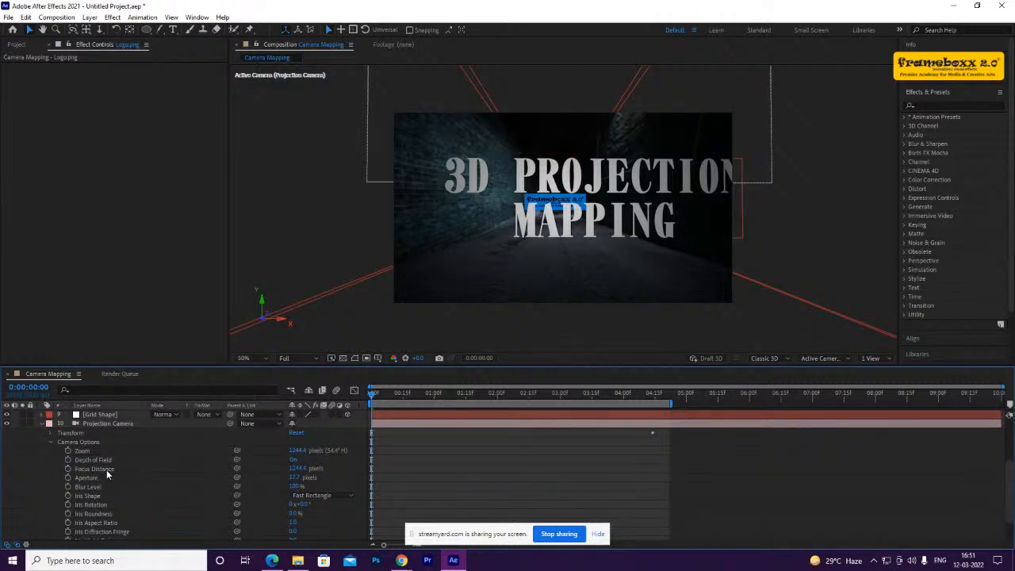
pyautogui.click(106, 470)
pyautogui.click(106, 478)
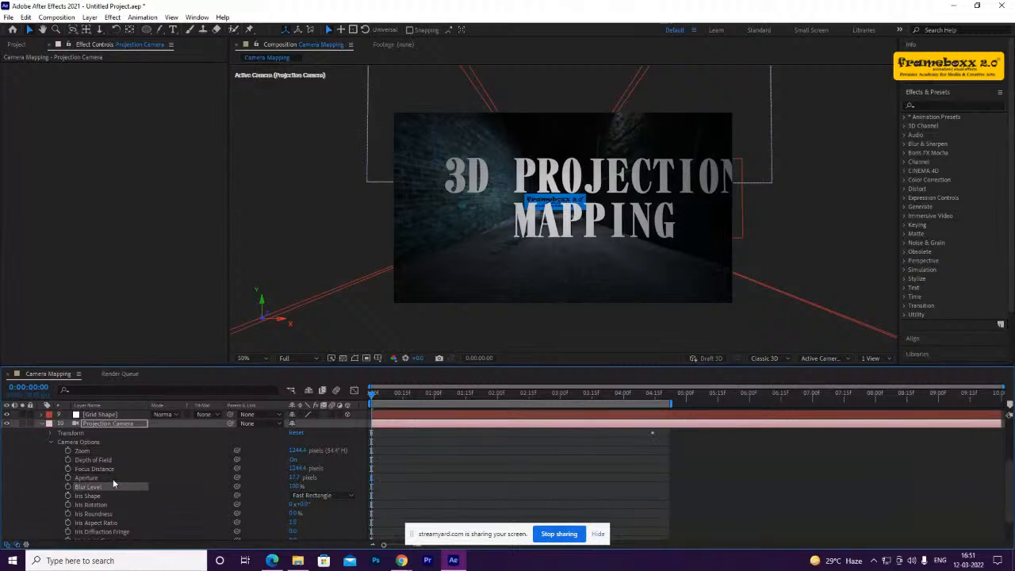
pyautogui.click(107, 450)
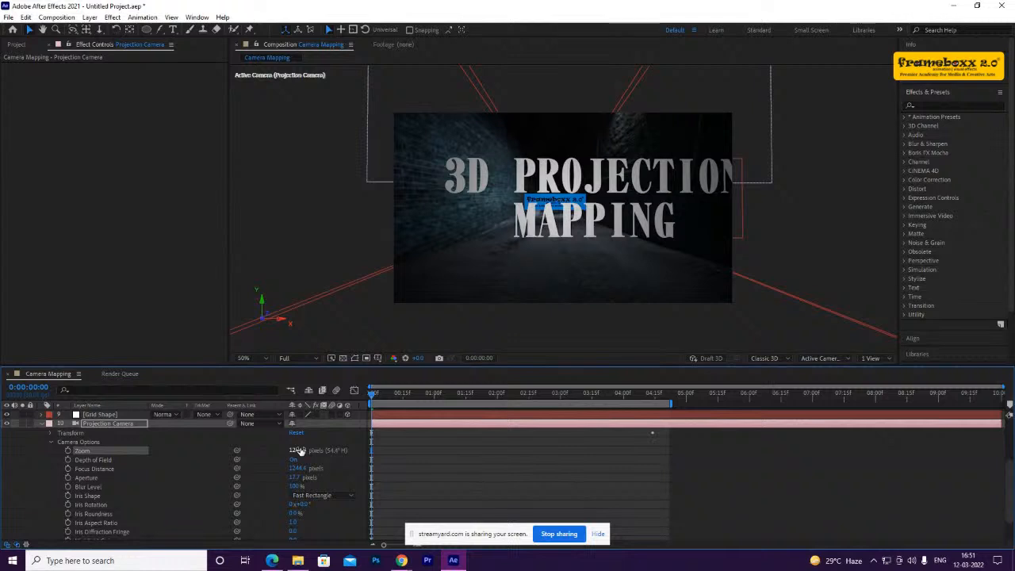
pyautogui.click(68, 469)
pyautogui.click(68, 478)
pyautogui.click(74, 479)
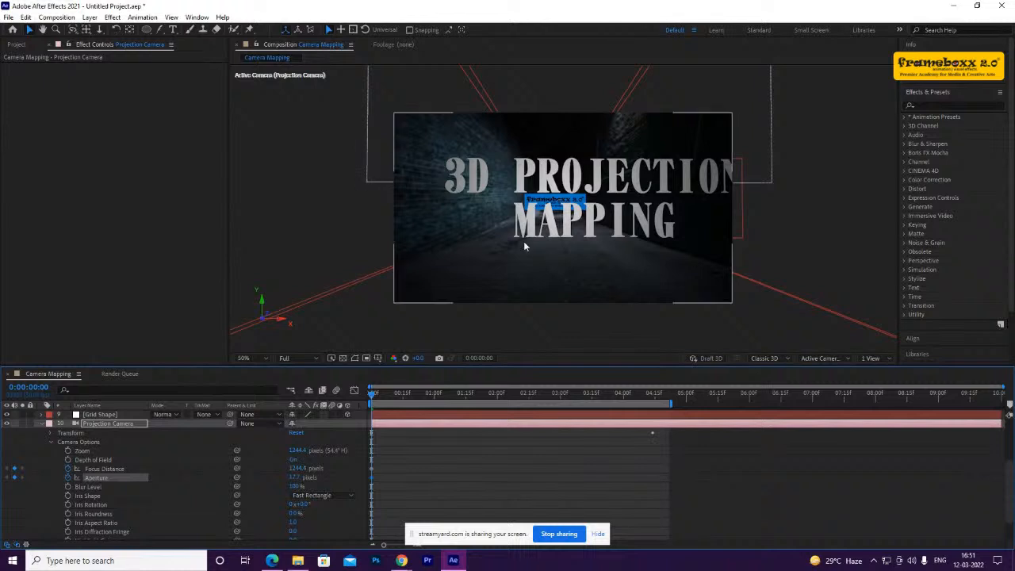
# Try lowering the Projection Camera's Focus Distance to about 134 pixels, and undo it together with the focus and aperture keyframes
pyautogui.moveTo(296, 470); pyautogui.dragTo(3, 520)
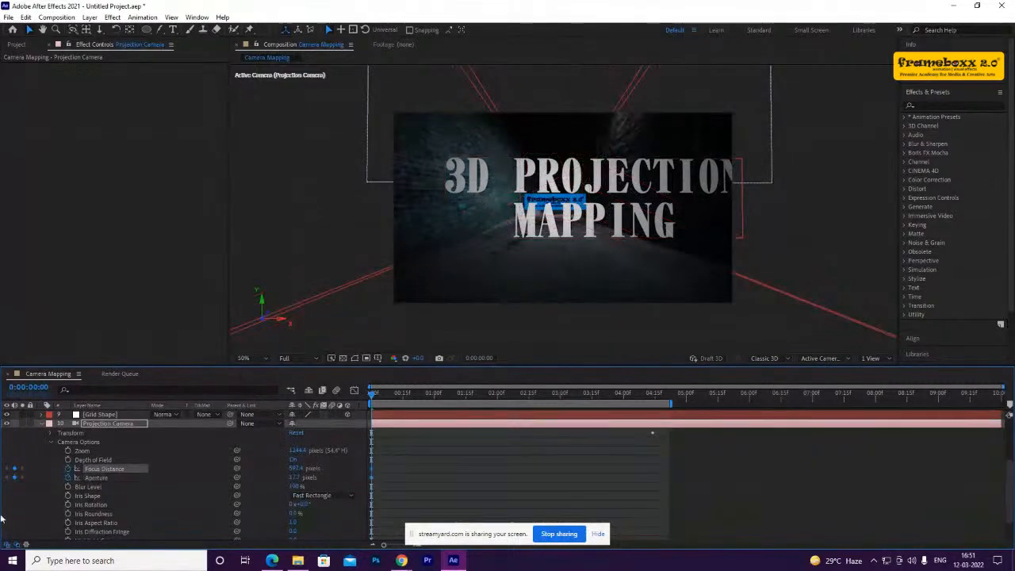
pyautogui.moveTo(86, 495); pyautogui.dragTo(50, 494)
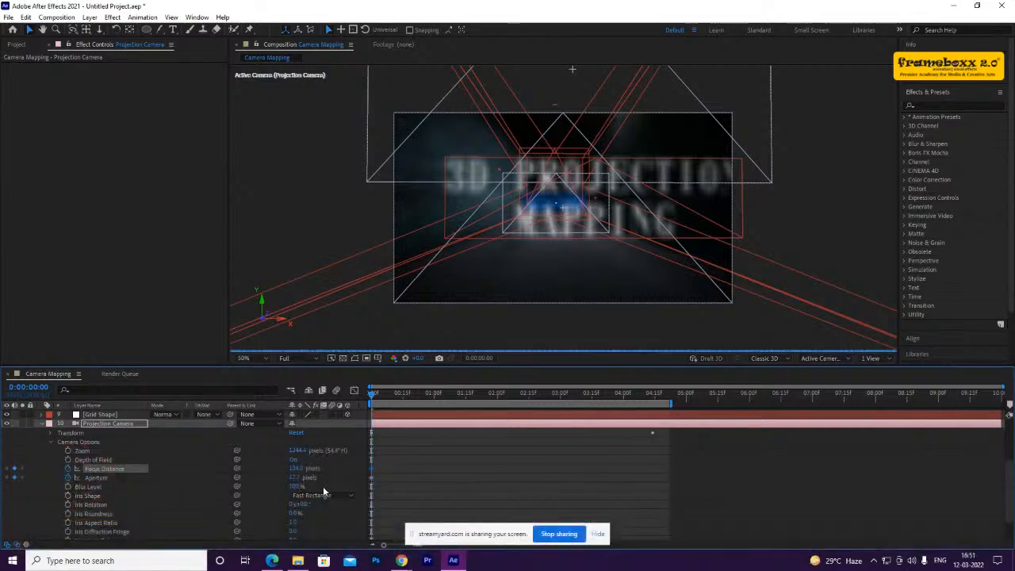
pyautogui.moveTo(300, 469); pyautogui.dragTo(293, 473)
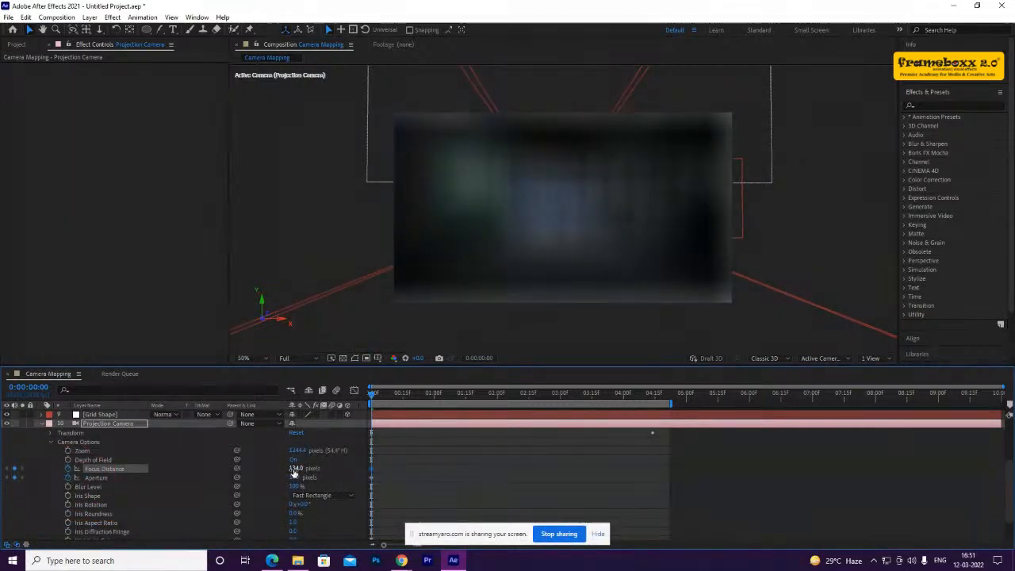
pyautogui.hotkey('ctrl', 'z')
pyautogui.hotkey('ctrl', 'z')
pyautogui.hotkey('ctrl', 'z')
pyautogui.hotkey('ctrl', 'z')
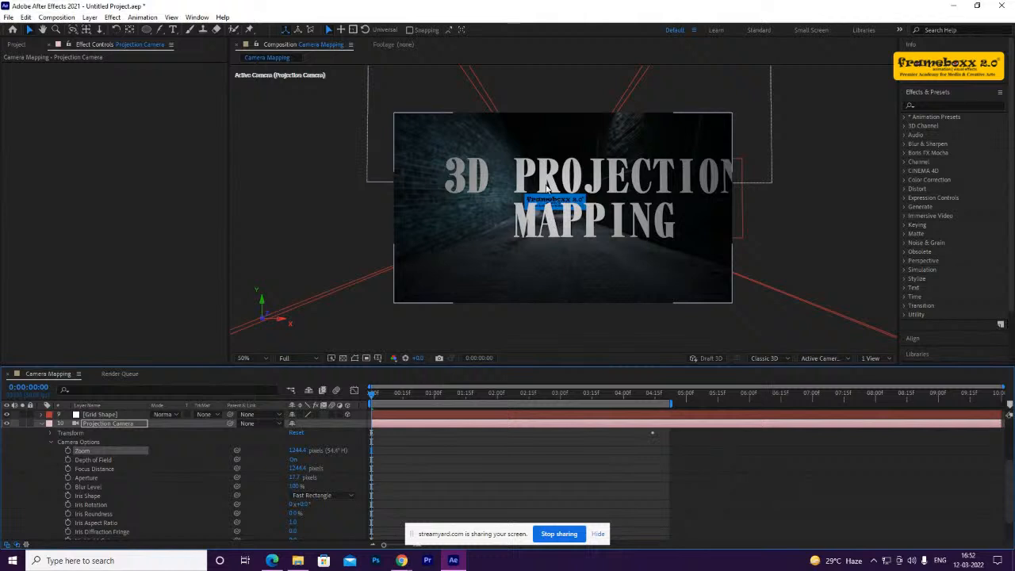
# Animate the Projection Camera's Focus Distance from about 673 pixels at the start to about 218 pixels at 0:00:04:16
pyautogui.moveTo(300, 470); pyautogui.dragTo(280, 476)
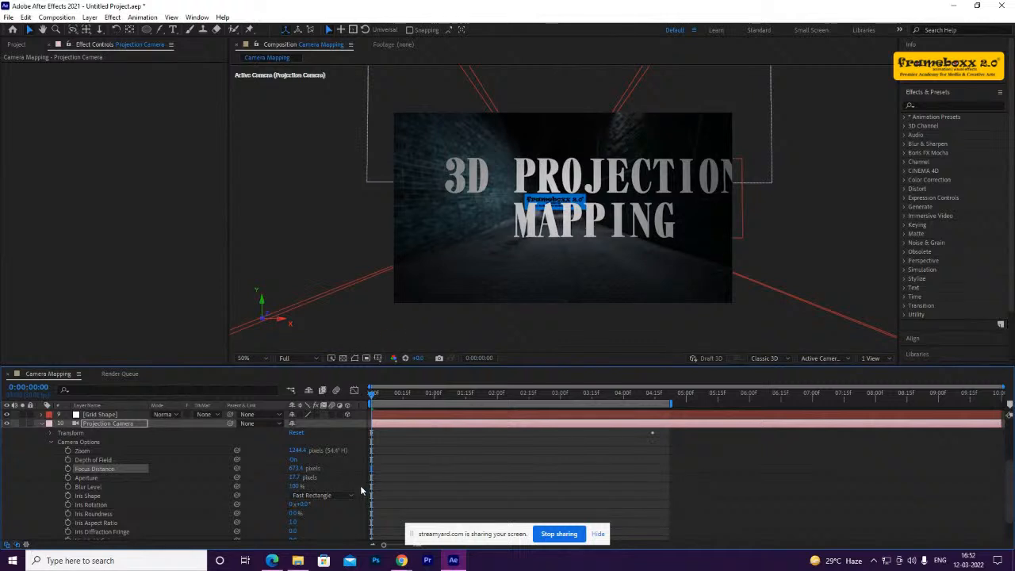
pyautogui.click(68, 469)
pyautogui.moveTo(501, 394); pyautogui.dragTo(657, 408)
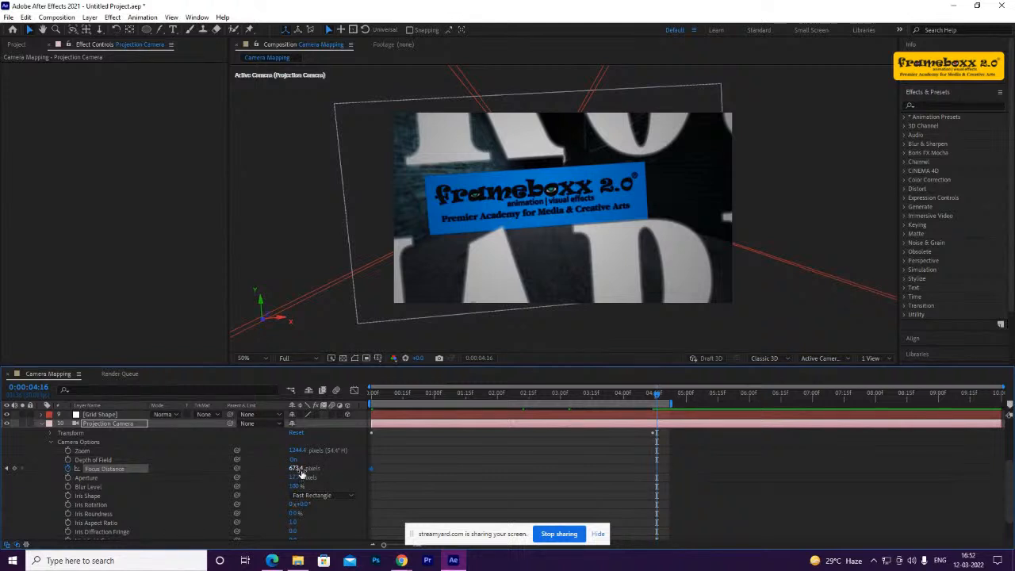
pyautogui.moveTo(295, 469); pyautogui.dragTo(238, 469)
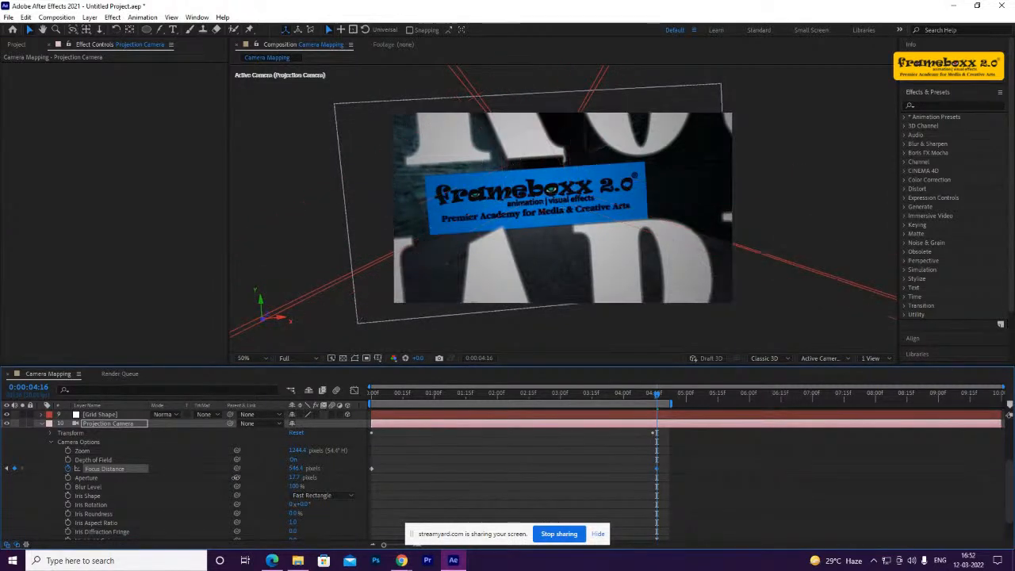
pyautogui.moveTo(247, 482); pyautogui.dragTo(201, 477)
pyautogui.moveTo(298, 469); pyautogui.dragTo(275, 487)
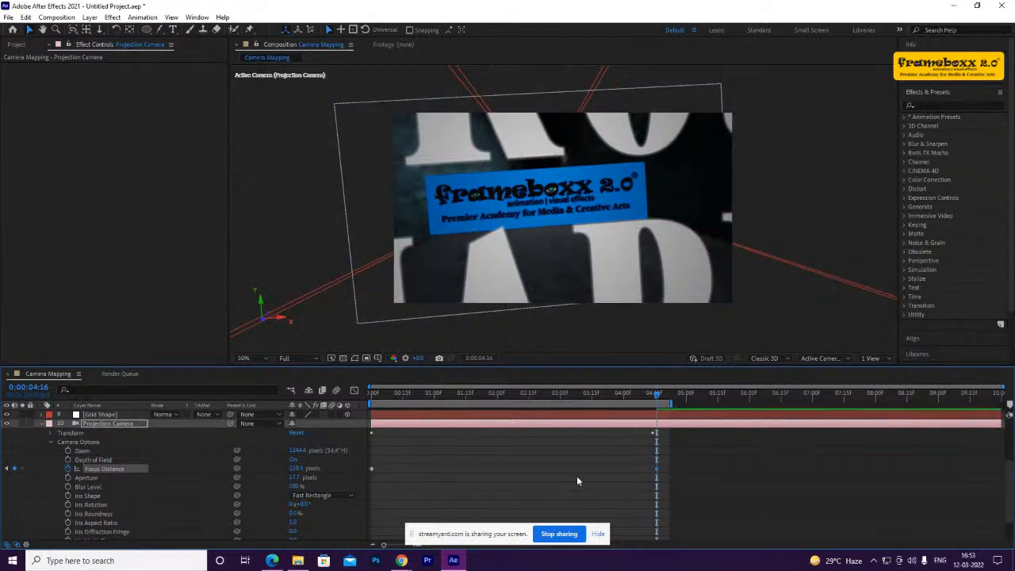
# Animate the Projection Camera's Aperture from about 73.7 pixels at the start to about 51.7 pixels at 0:00:04:20
pyautogui.click(387, 394)
pyautogui.moveTo(376, 407); pyautogui.dragTo(360, 408)
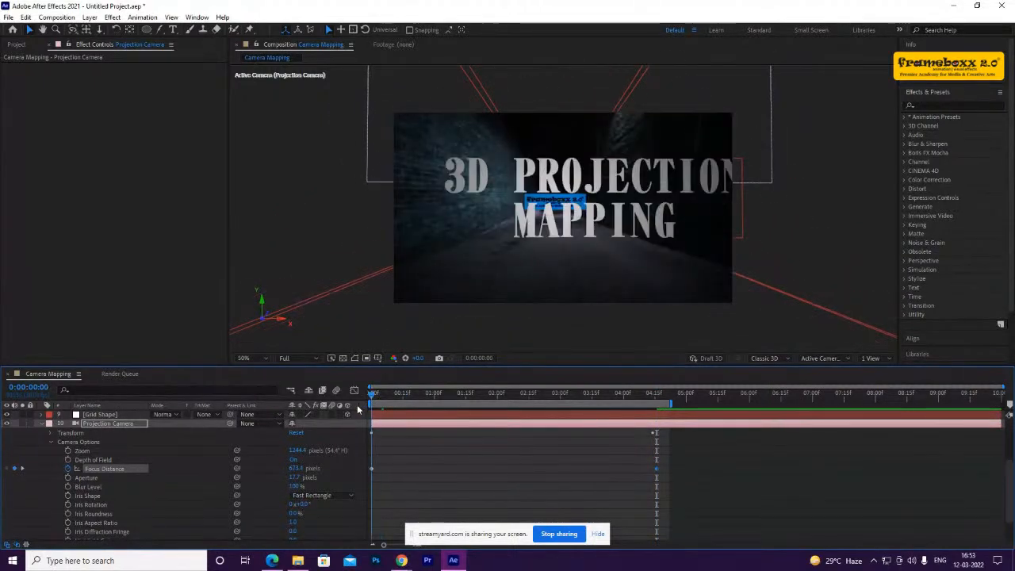
pyautogui.click(68, 478)
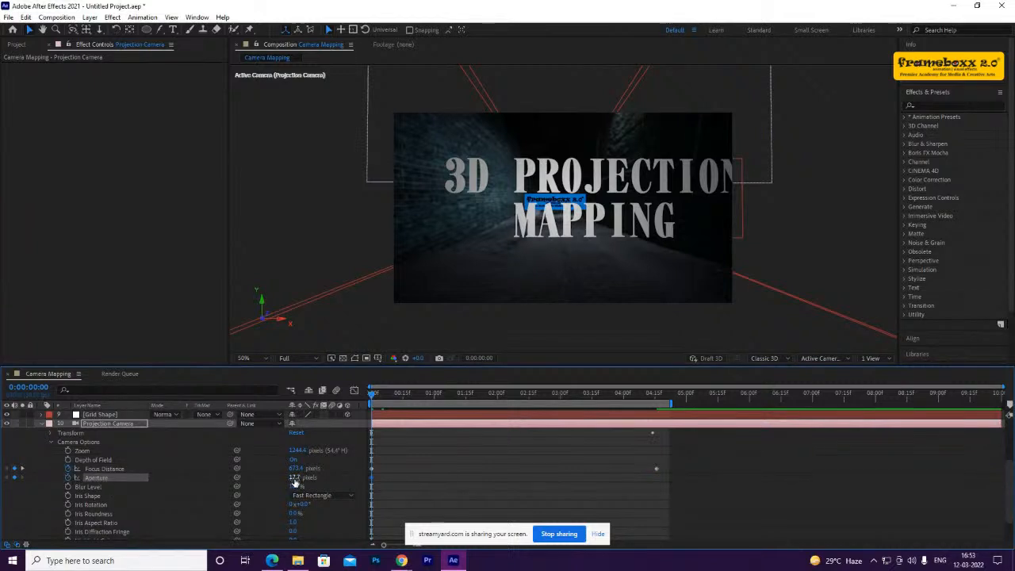
pyautogui.moveTo(314, 477); pyautogui.dragTo(321, 473)
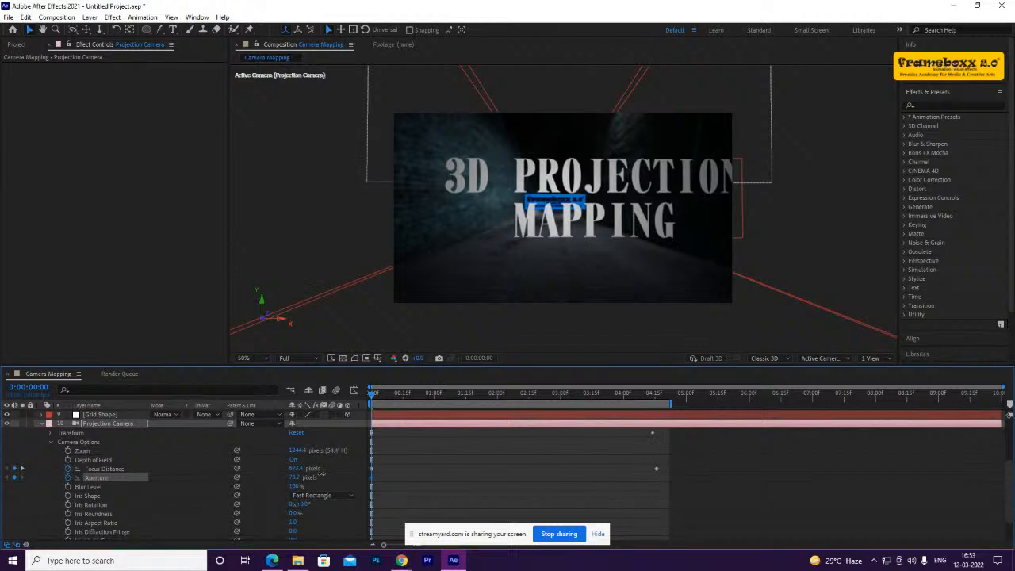
pyautogui.moveTo(405, 395); pyautogui.dragTo(663, 403)
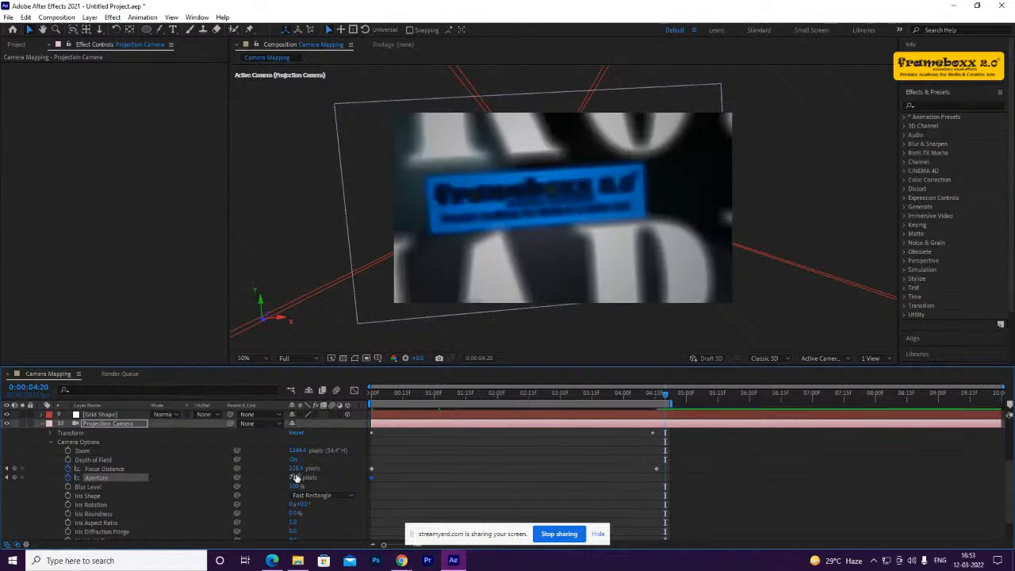
pyautogui.moveTo(295, 478); pyautogui.dragTo(356, 477)
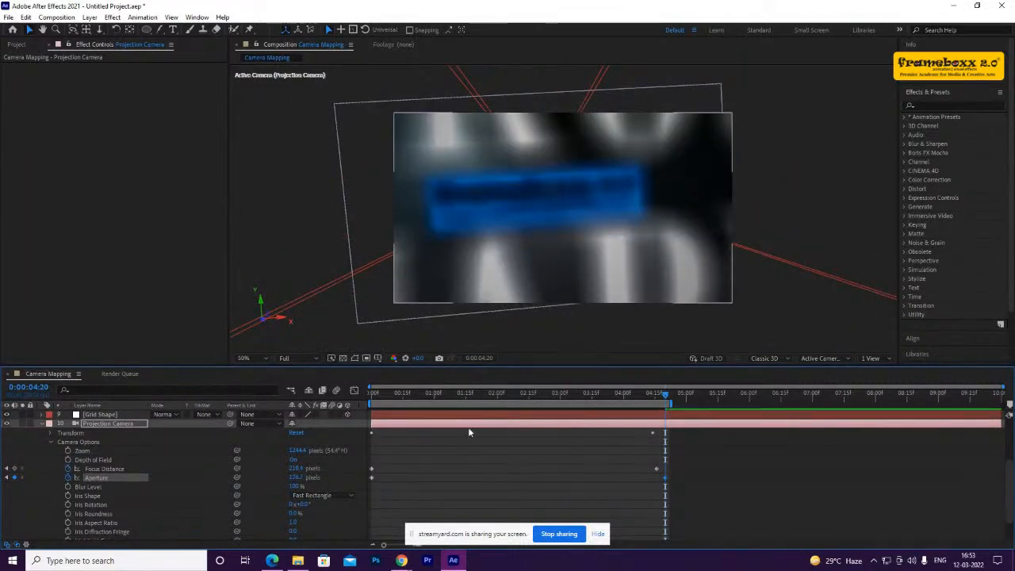
pyautogui.moveTo(291, 477); pyautogui.dragTo(284, 475)
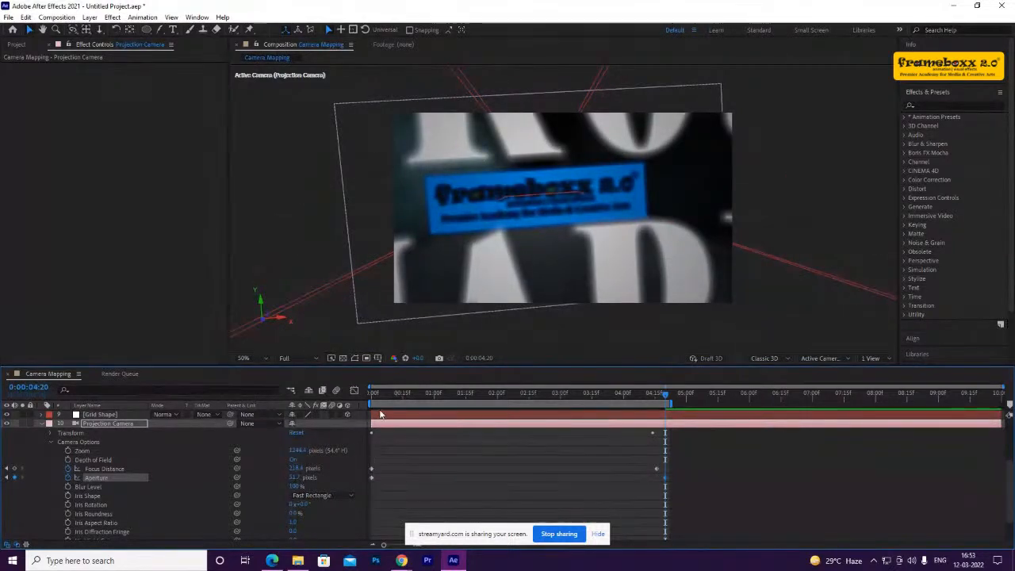
# Scrub through the composition from the start to 0:00:02:24 to check how the focus shifts between the title and logo
pyautogui.press('Home')
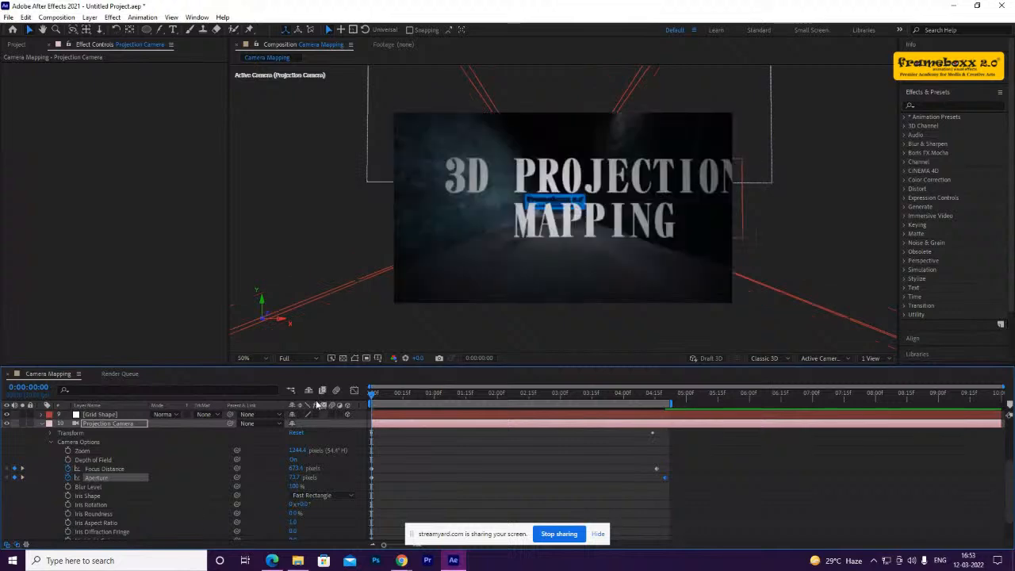
pyautogui.moveTo(382, 396); pyautogui.dragTo(537, 390)
pyautogui.moveTo(398, 404); pyautogui.dragTo(357, 404)
pyautogui.moveTo(460, 394); pyautogui.dragTo(547, 397)
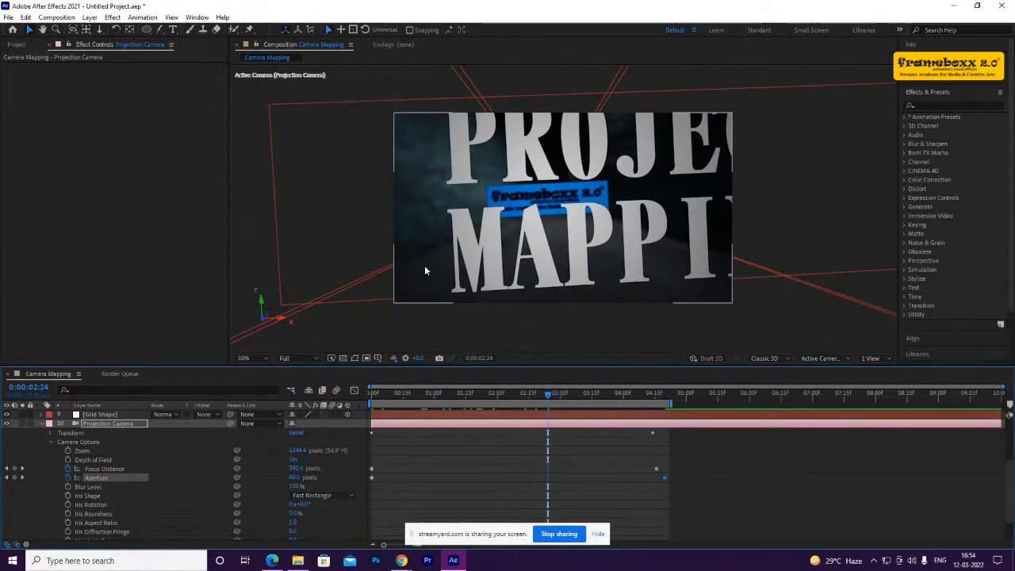
# Collapse the Projection Camera and Spot Light 1 properties, and return to the composition's start with no layer selected
pyautogui.click(40, 424)
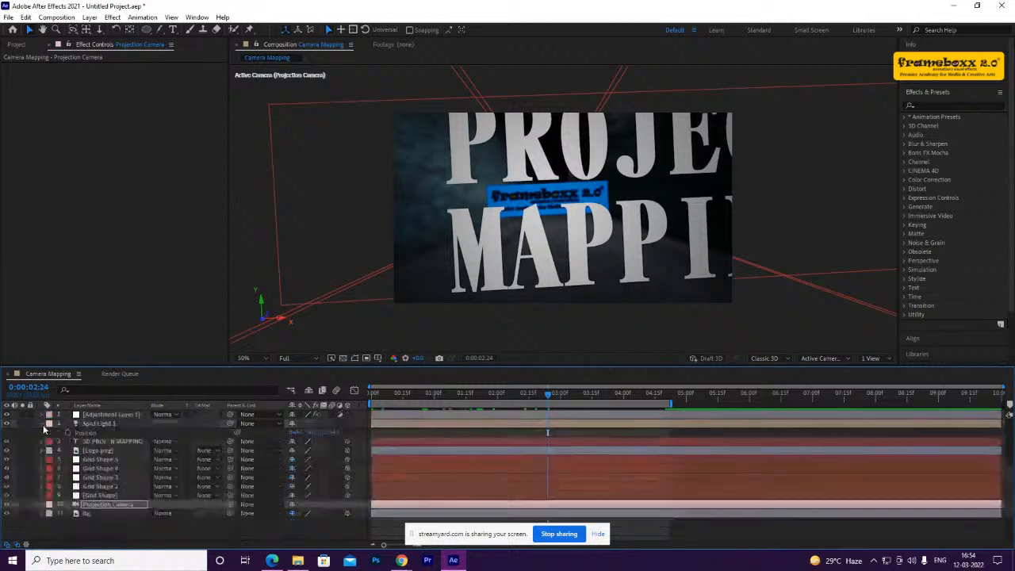
pyautogui.click(103, 478)
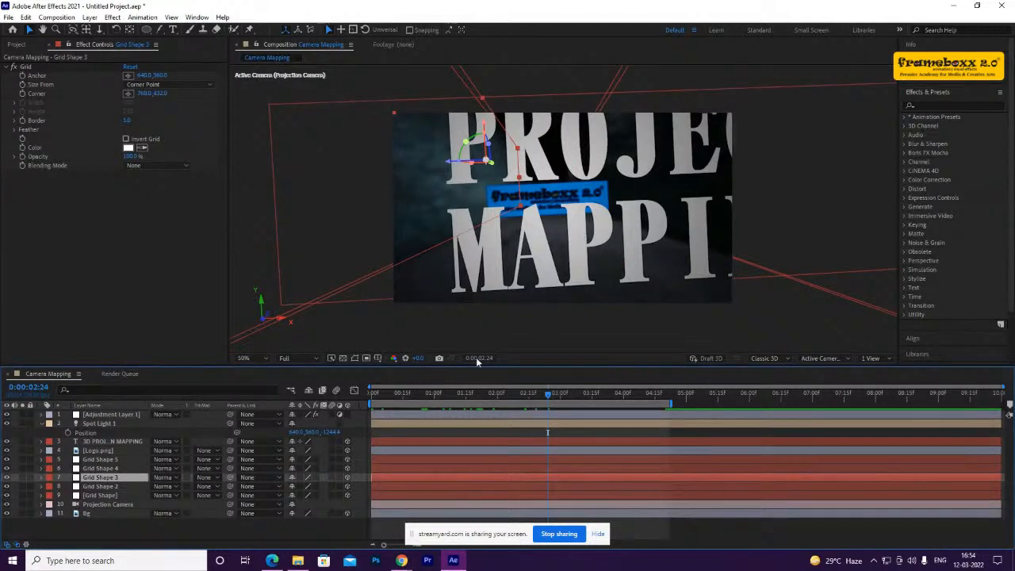
pyautogui.moveTo(467, 399); pyautogui.dragTo(361, 408)
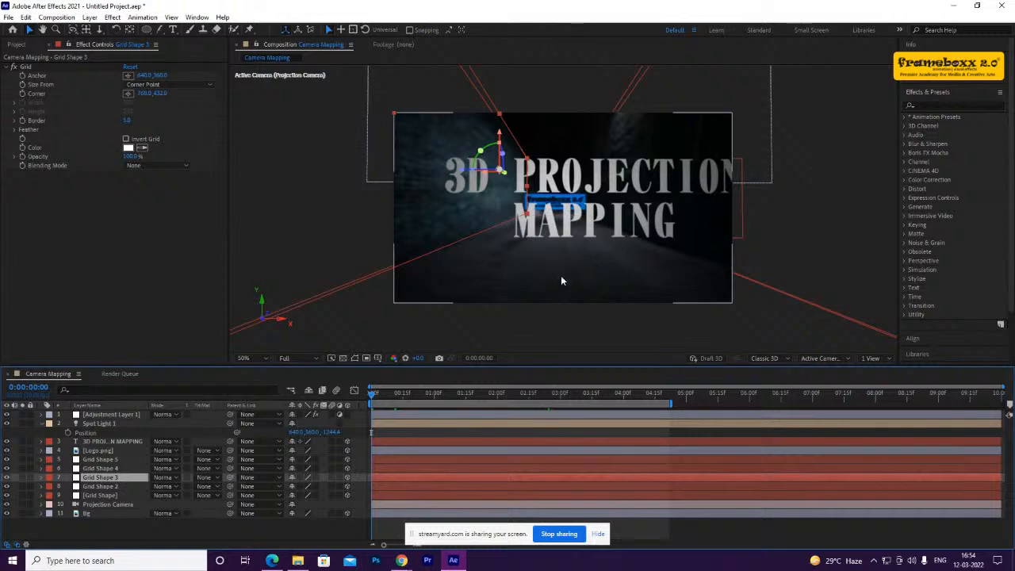
pyautogui.click(341, 328)
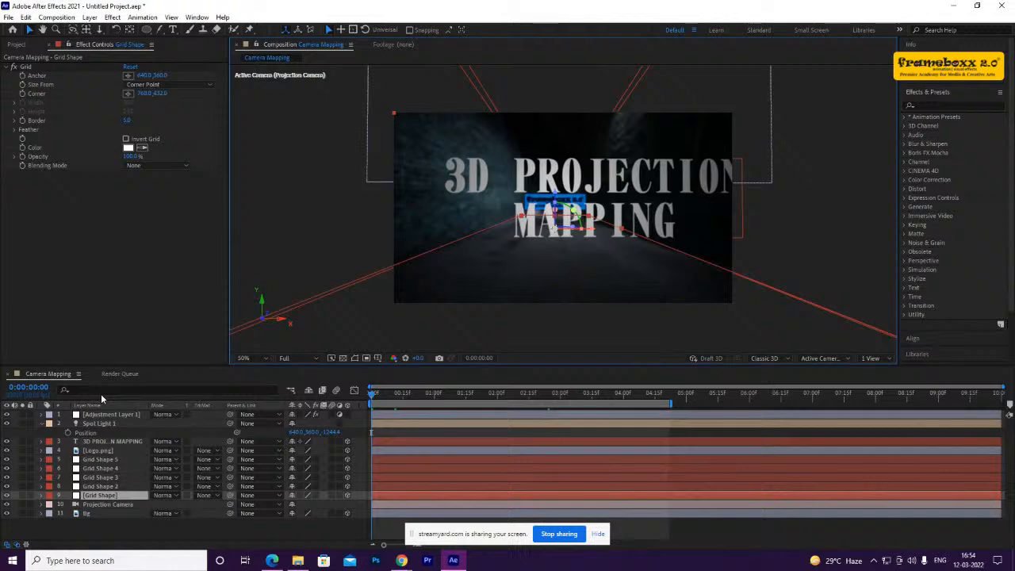
pyautogui.click(42, 424)
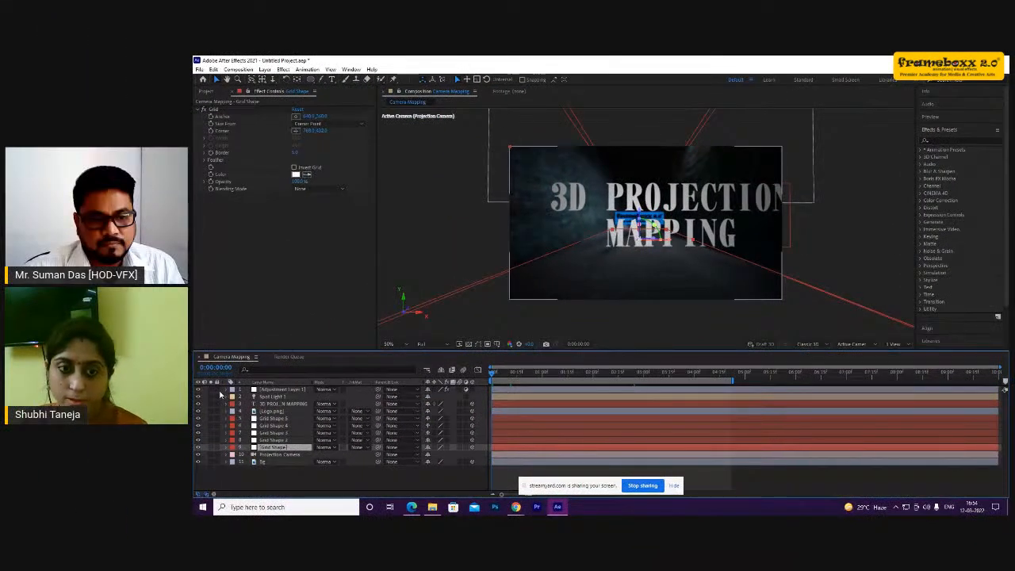
pyautogui.press('F3')
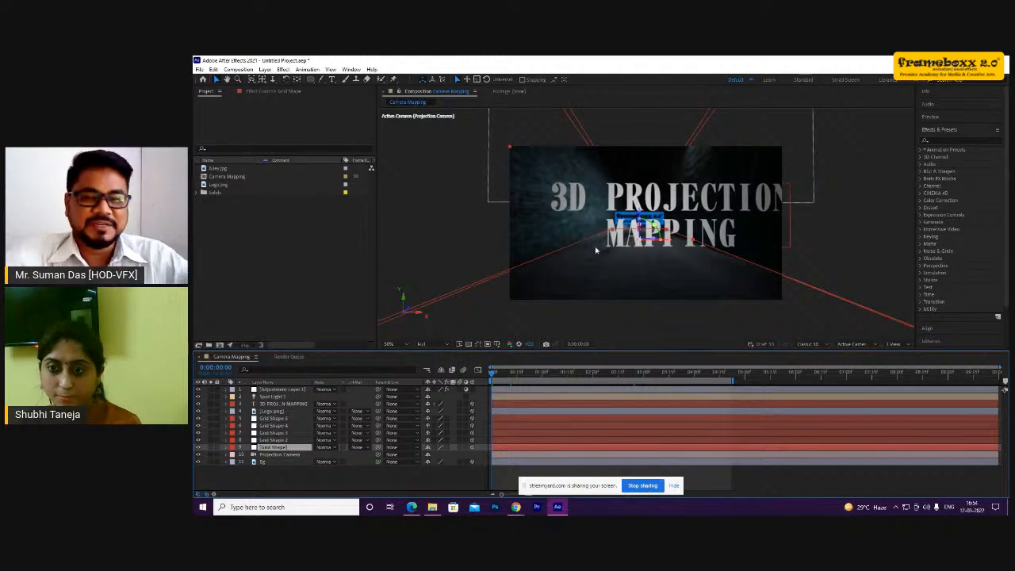
pyautogui.click(427, 478)
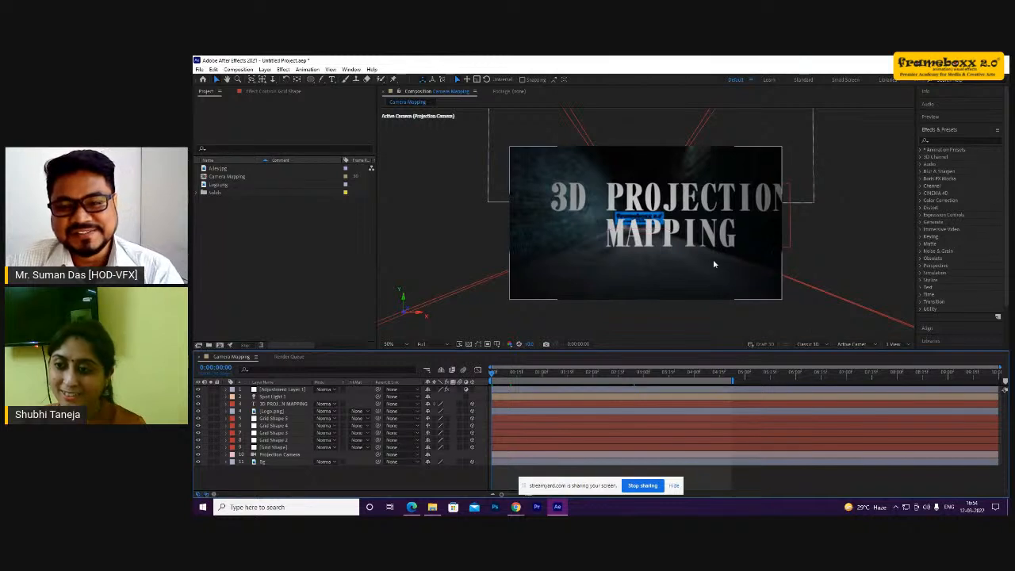